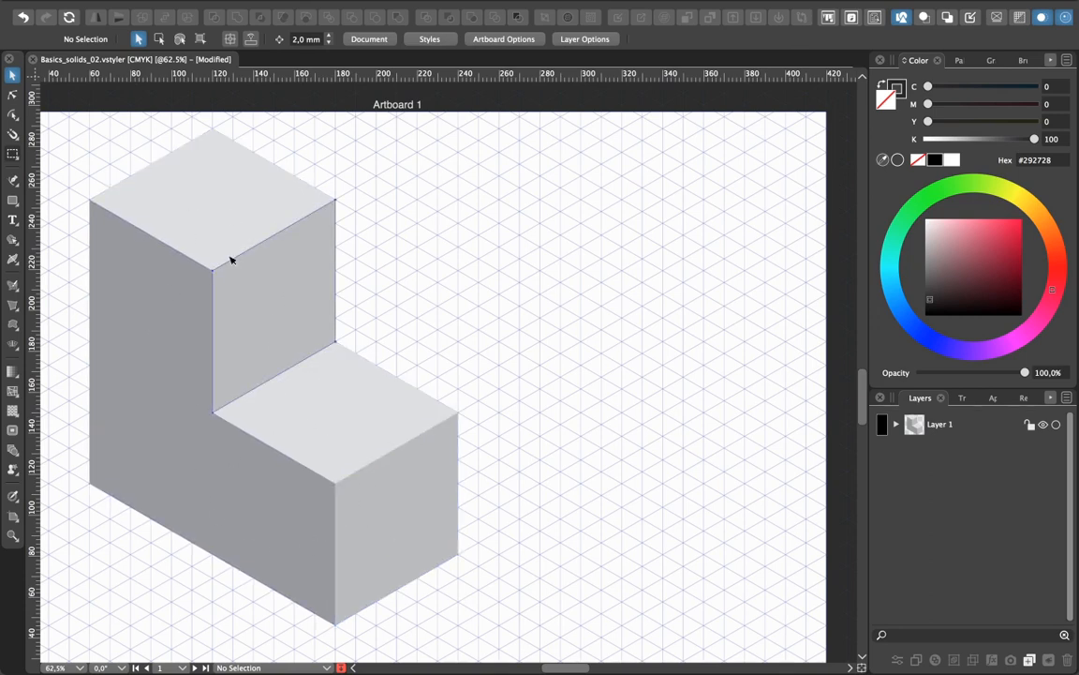
Extend the L-shaped solid's lower top face by moving its two rear nodes up the isometric axis, doubling the face's length
left_click(13, 94)
left_click(357, 364)
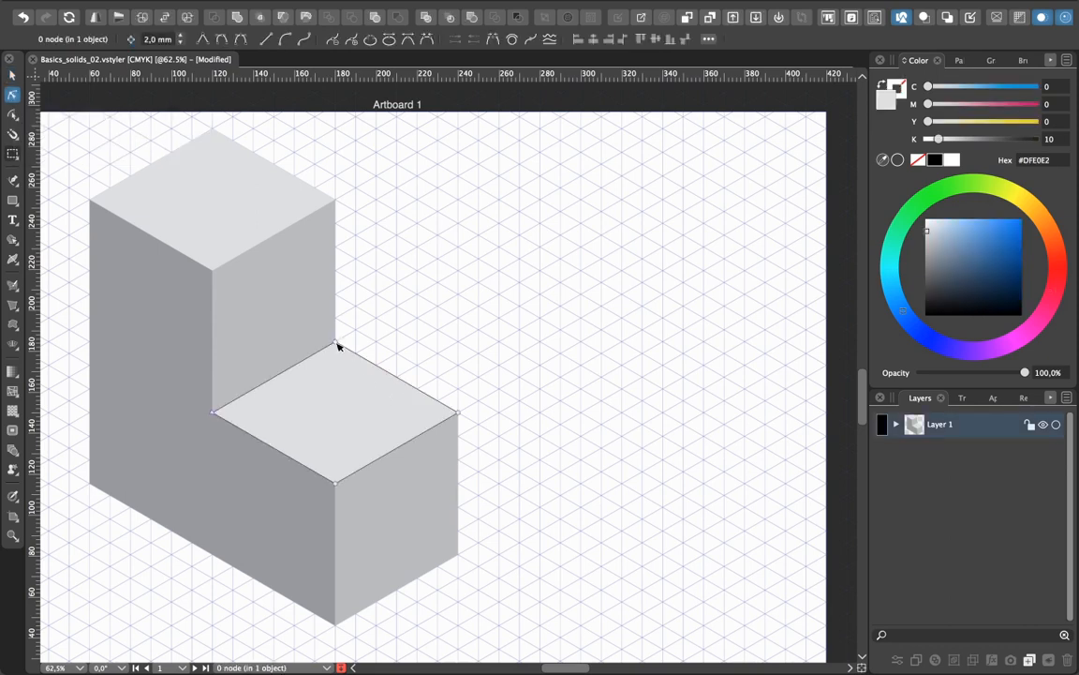
left_click(335, 343)
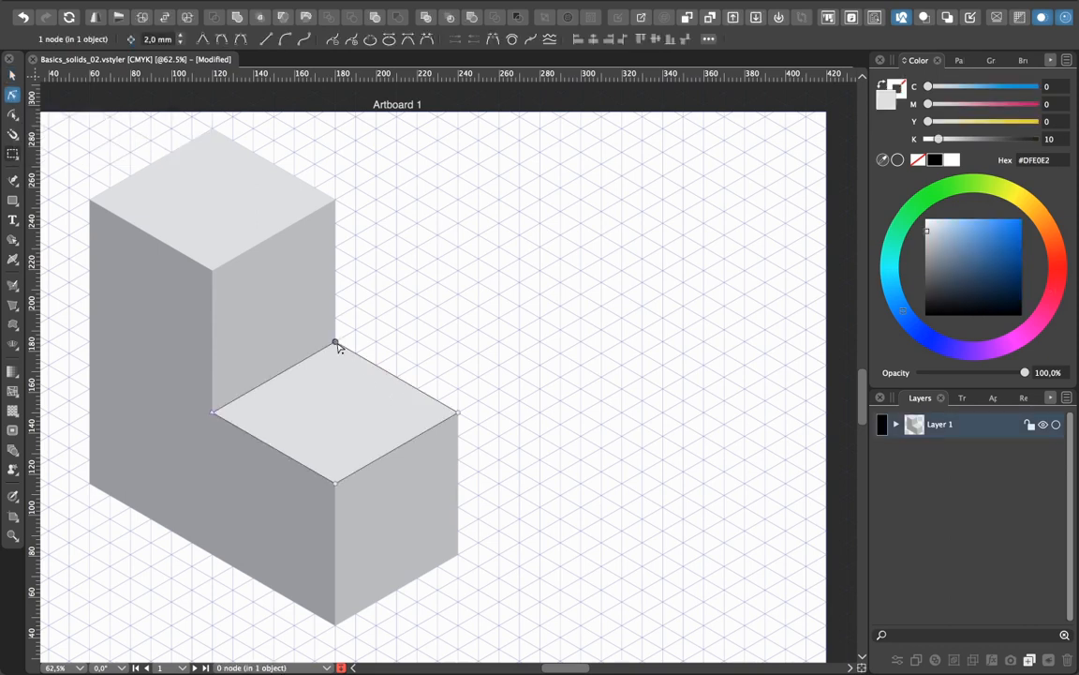
left_click(458, 413, "shift")
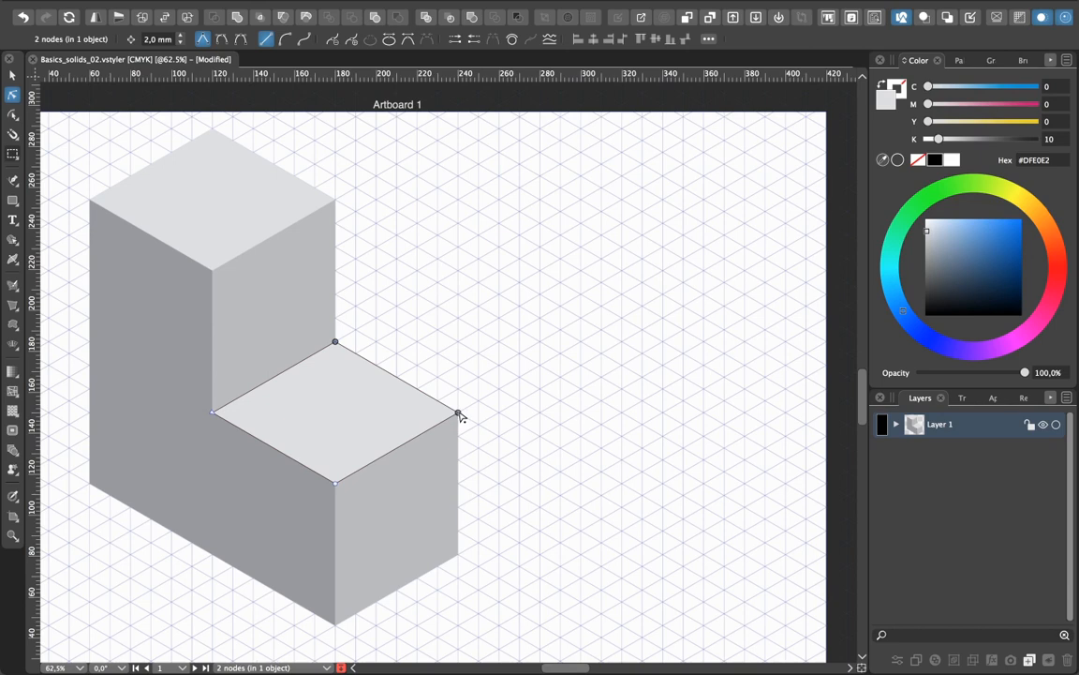
left_click_drag(460, 416, 576, 347)
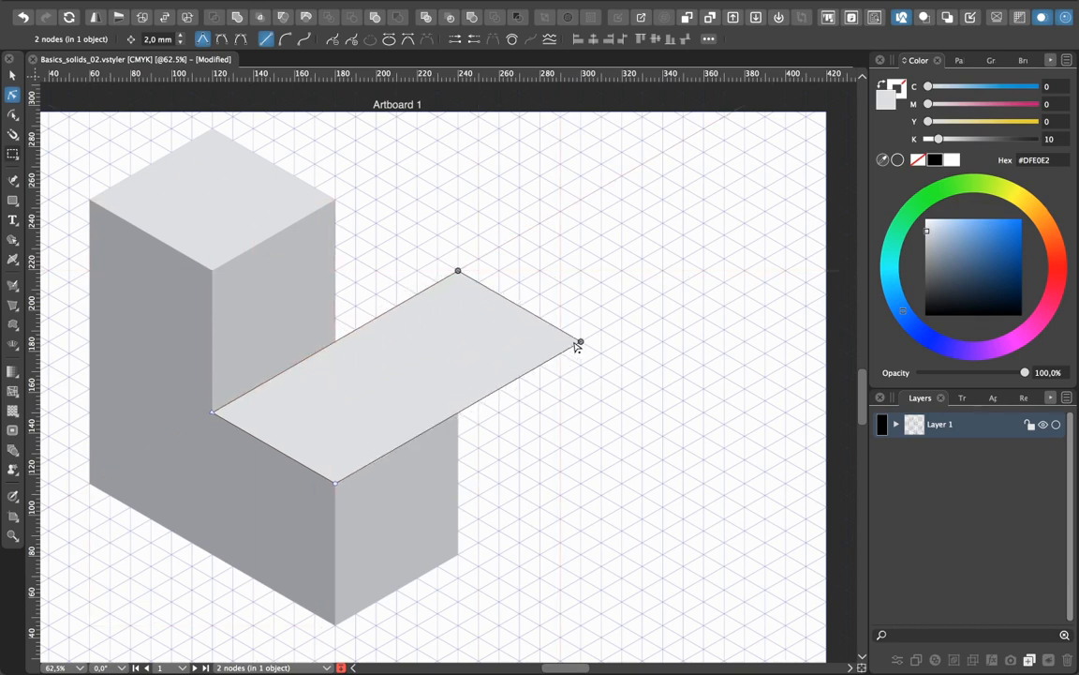
Extend the lower block's right side face by moving its two outer nodes to line up with the lengthened top face
left_click(423, 497)
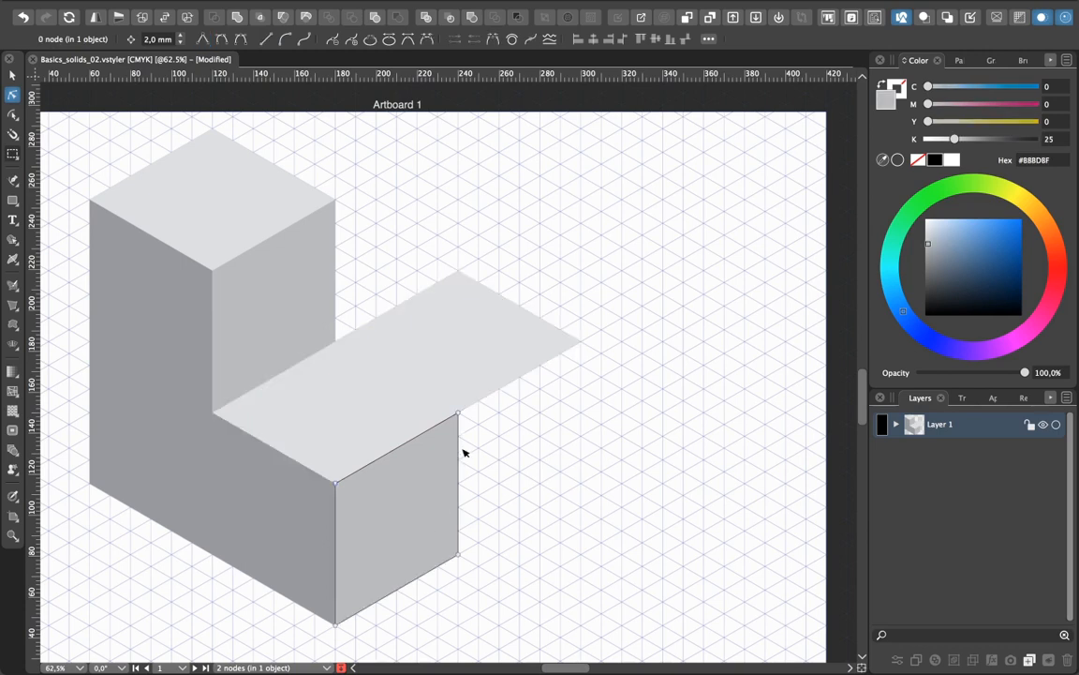
left_click(458, 414)
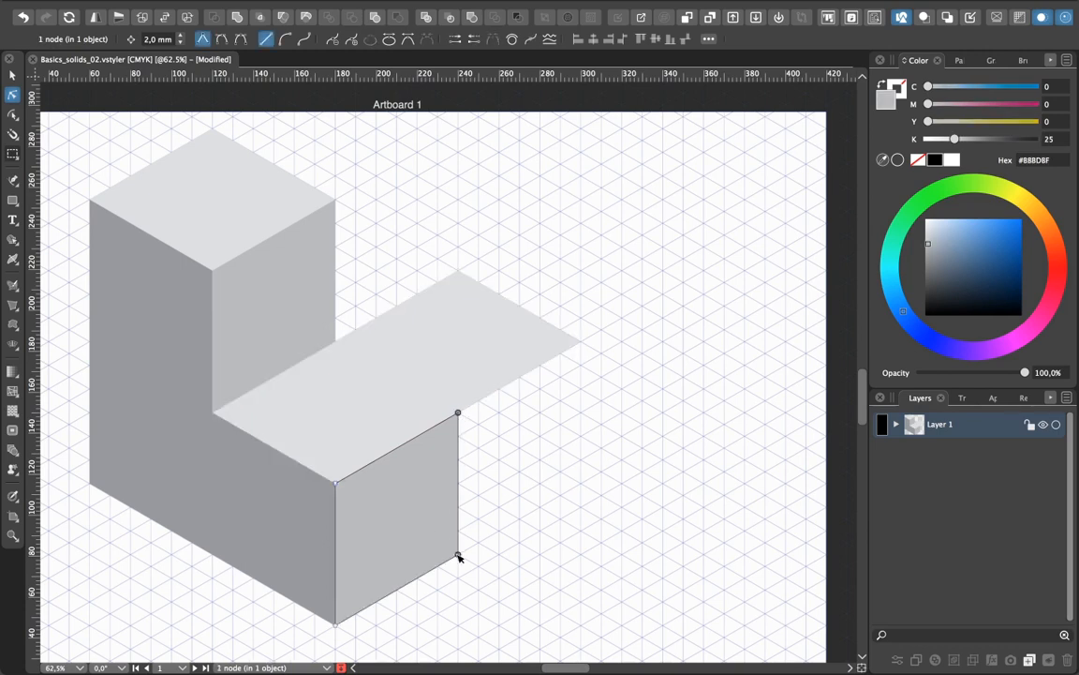
left_click(458, 557, "shift")
left_click_drag(458, 556, 581, 489)
left_click(640, 517)
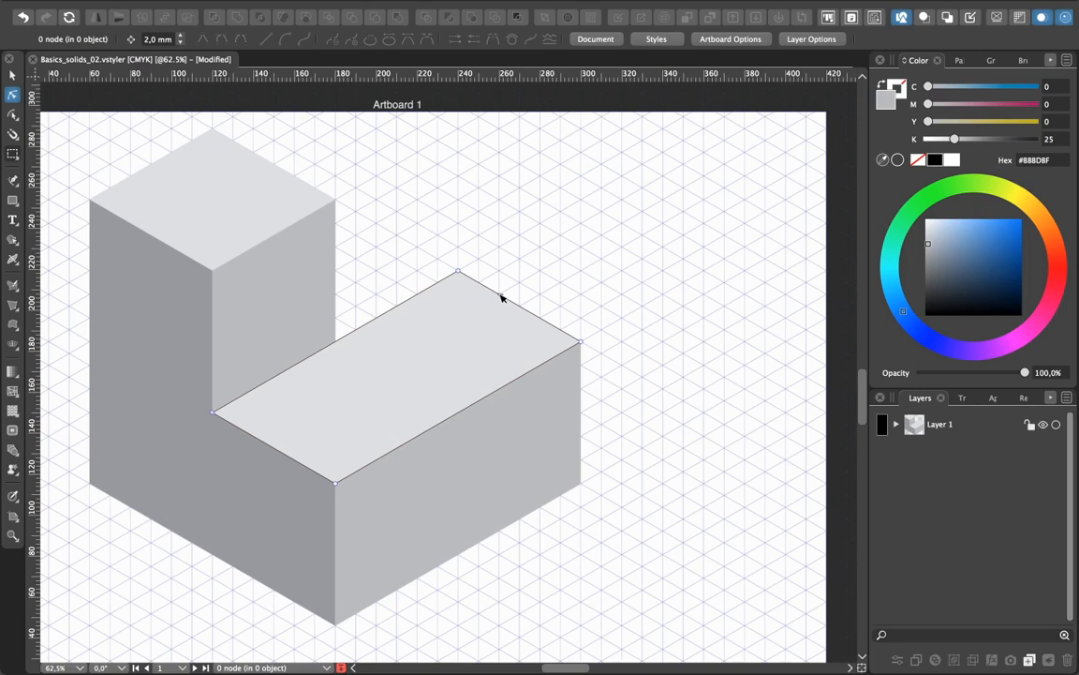
Add three nodes on the lower top face's rear edge and move two outward to form a narrow extension along the isometric grid
left_click(502, 298)
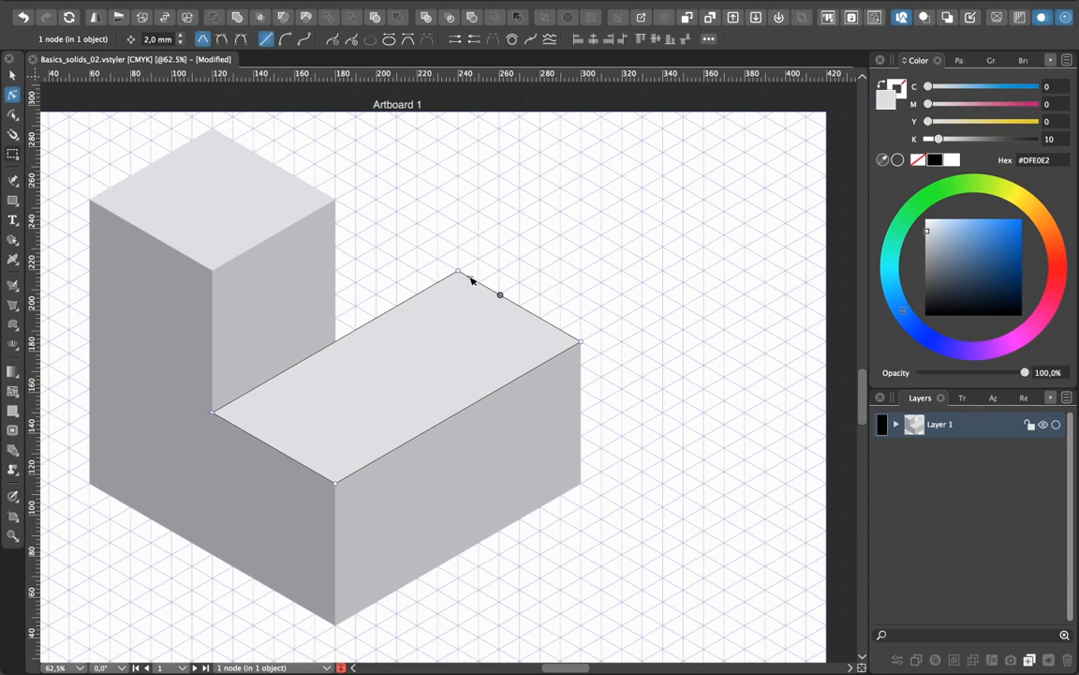
double_click(470, 278)
left_click_drag(487, 288, 560, 258)
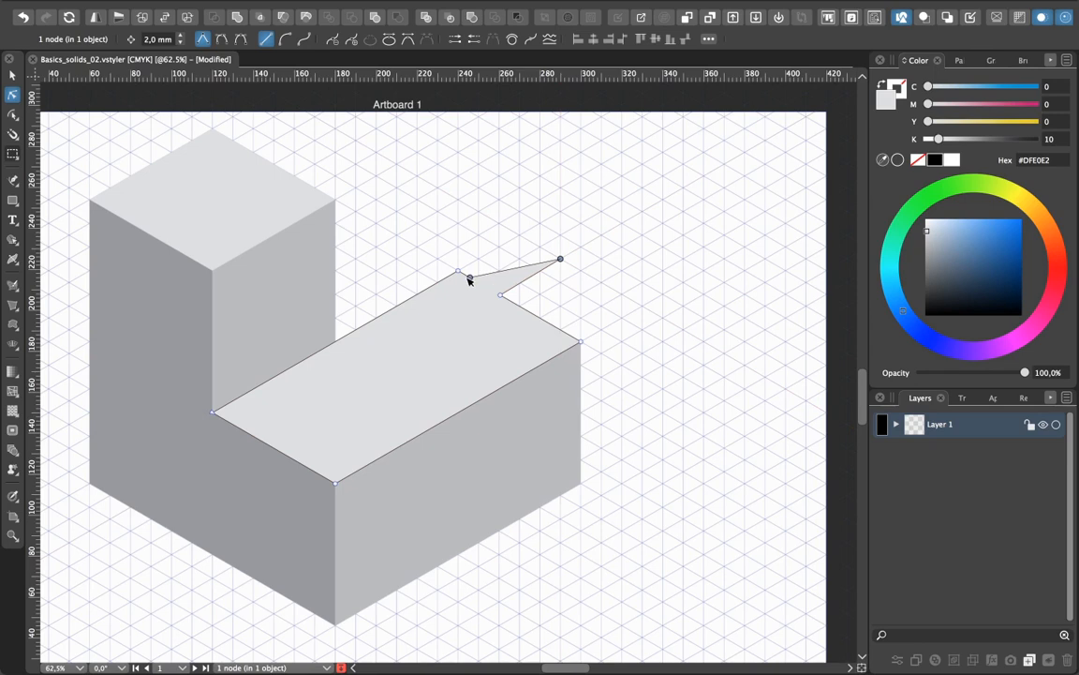
left_click_drag(470, 279, 520, 236)
left_click(613, 302)
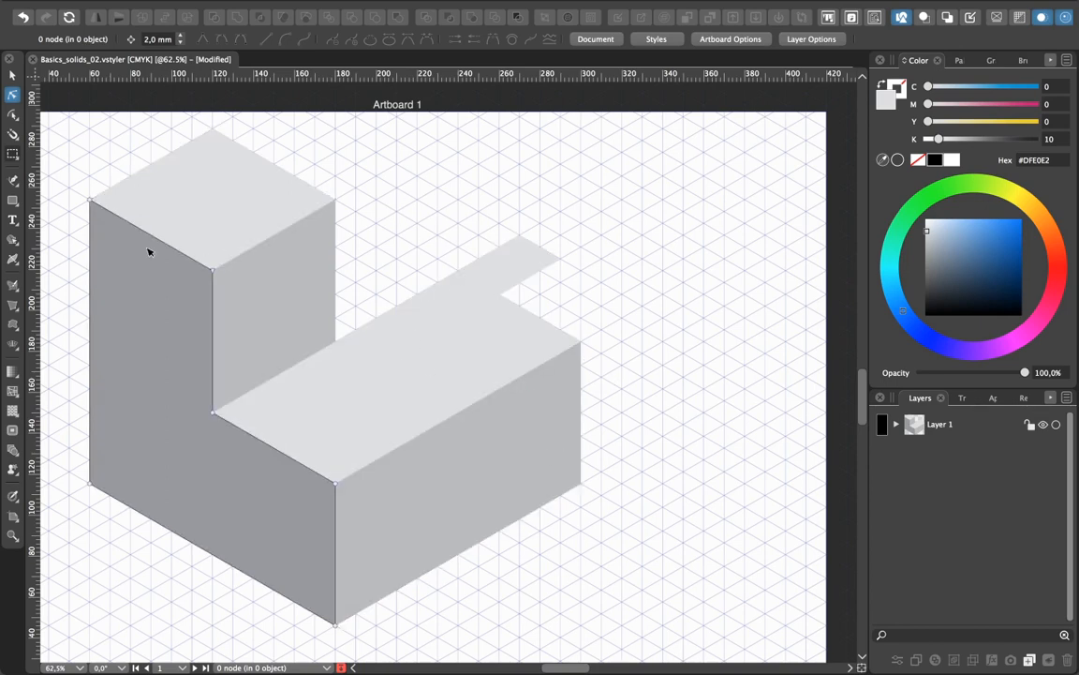
Draw a closed triangle with the Pen tool in the empty area beside the narrow extension
left_click(13, 179)
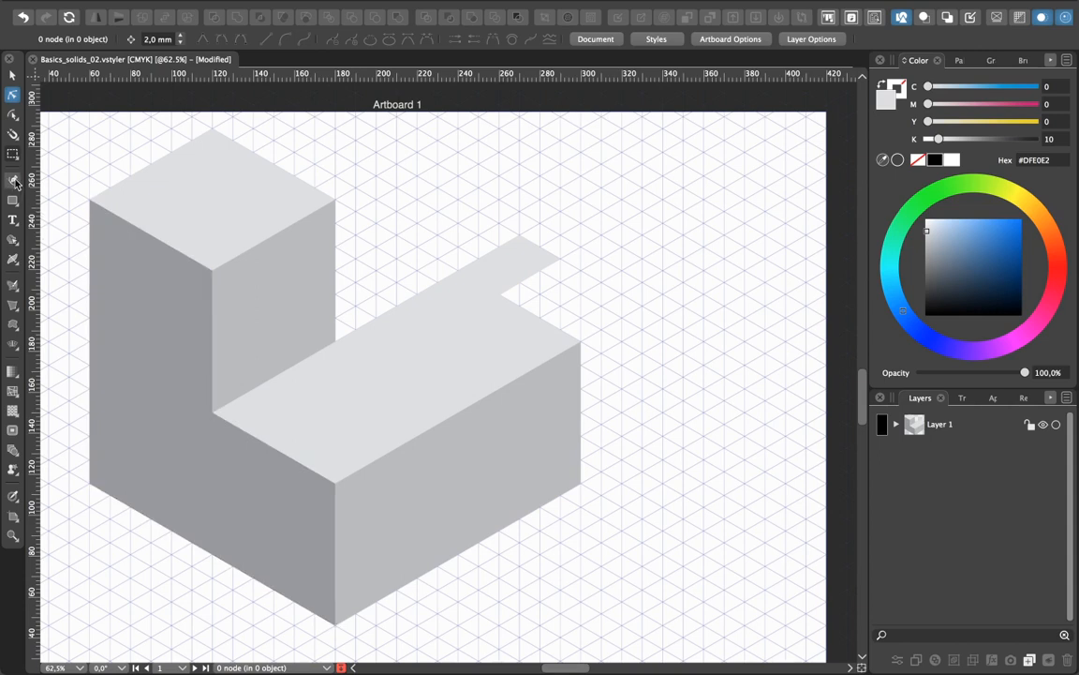
left_click(561, 295)
left_click(613, 266)
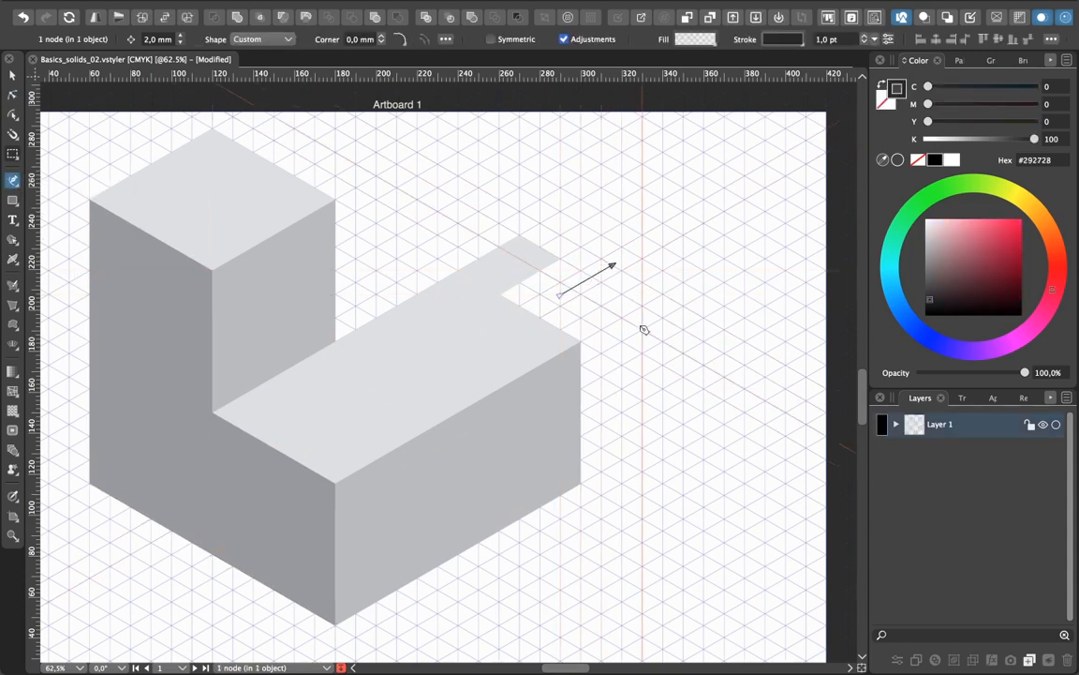
left_click(642, 327)
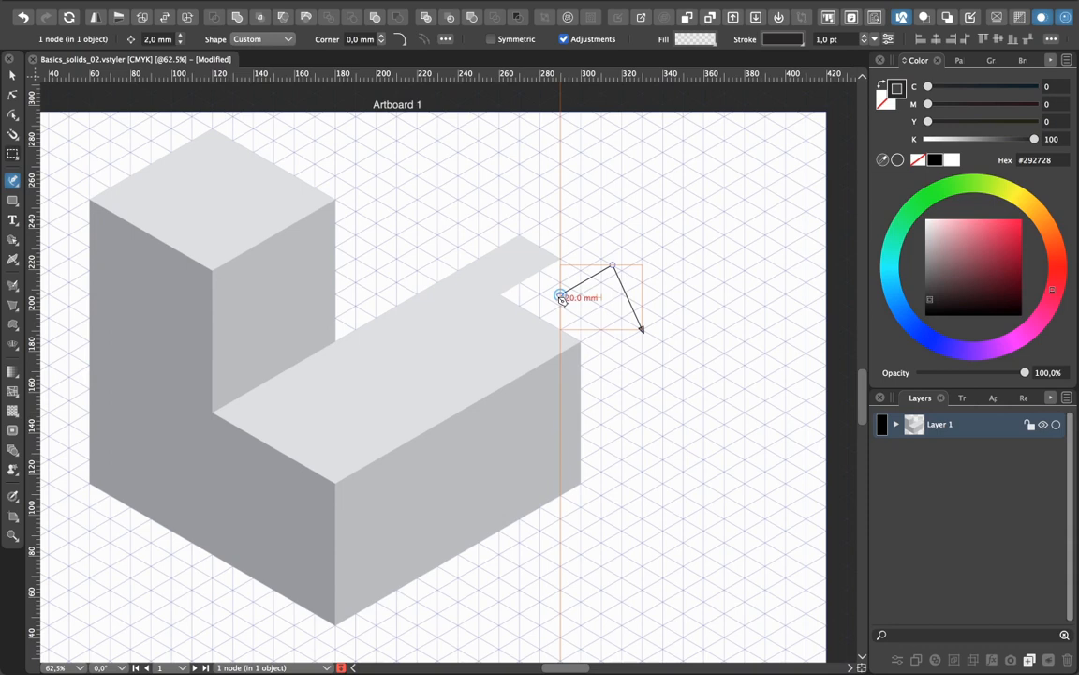
left_click(560, 296)
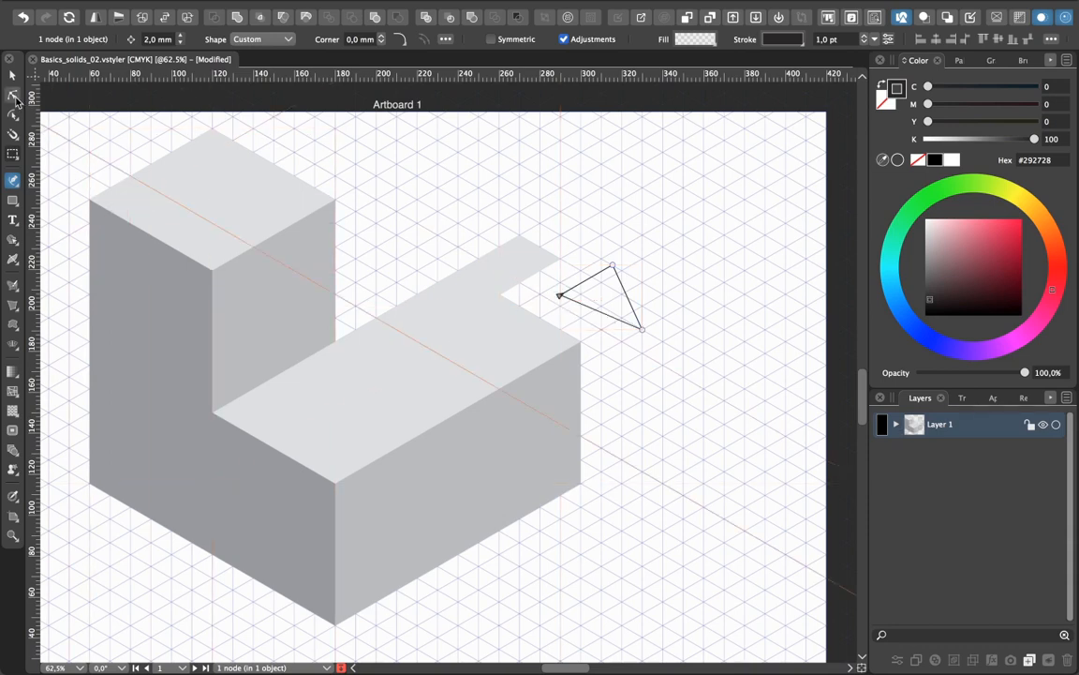
Move the triangle's three nodes so it fills the visible side below the narrow extension, snapped to the adjoining corners
left_click(13, 94)
left_click_drag(559, 298, 501, 296)
left_click_drag(612, 267, 561, 258)
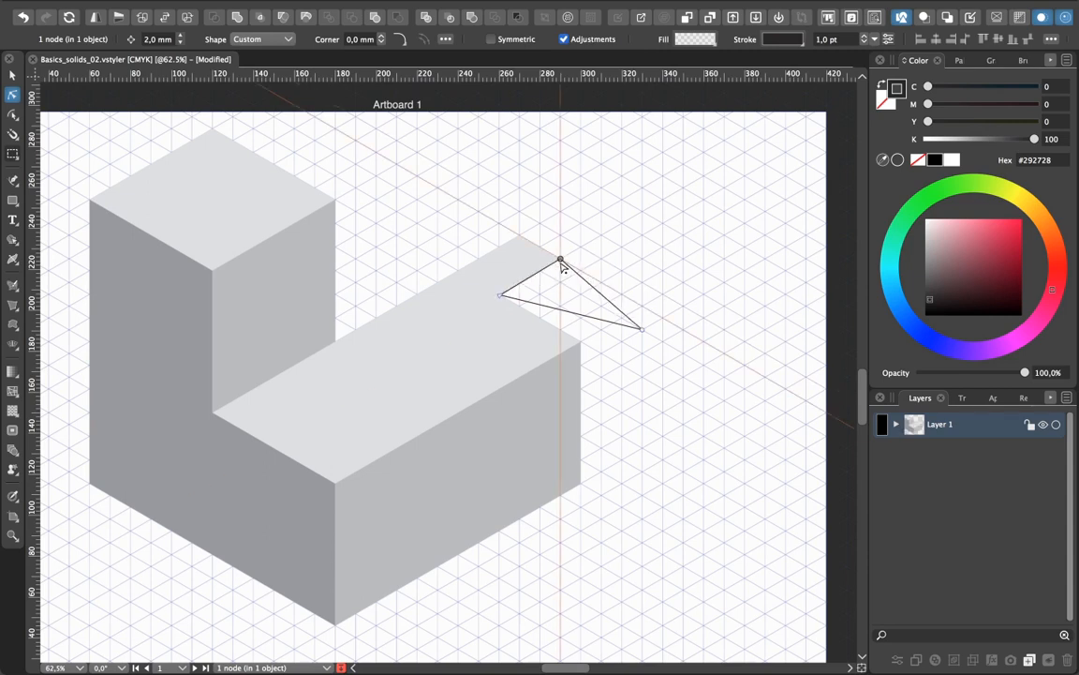
left_click_drag(640, 329, 560, 331)
left_click(617, 328)
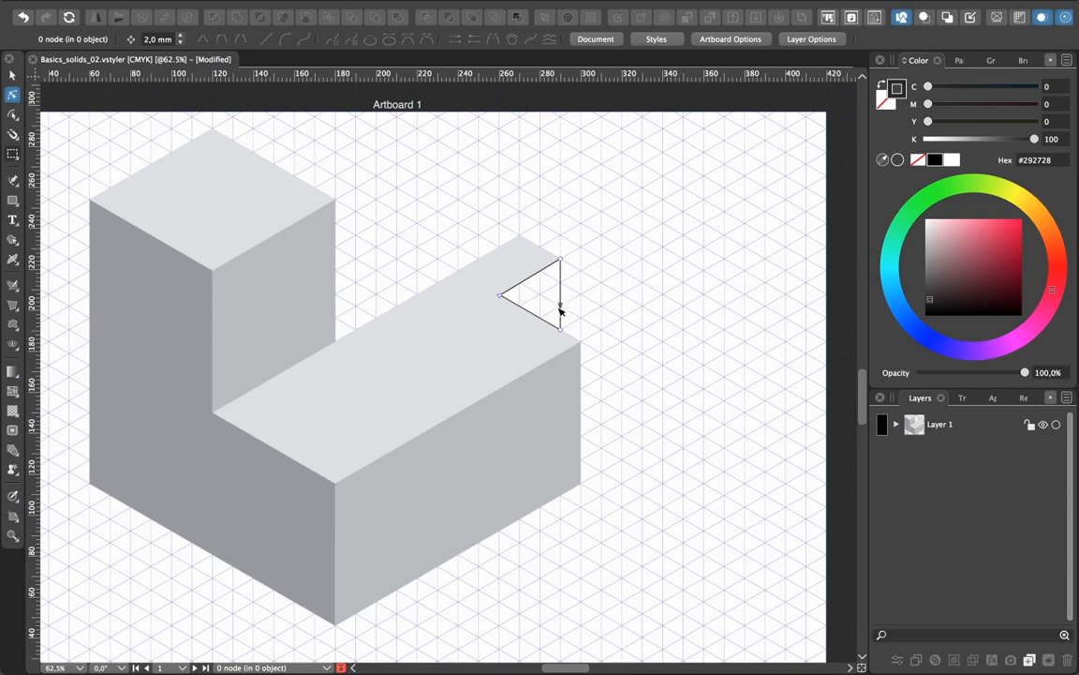
Apply the large right side face's style to the triangle with the Style Picker, then deselect it
left_click(12, 76)
left_click(505, 287)
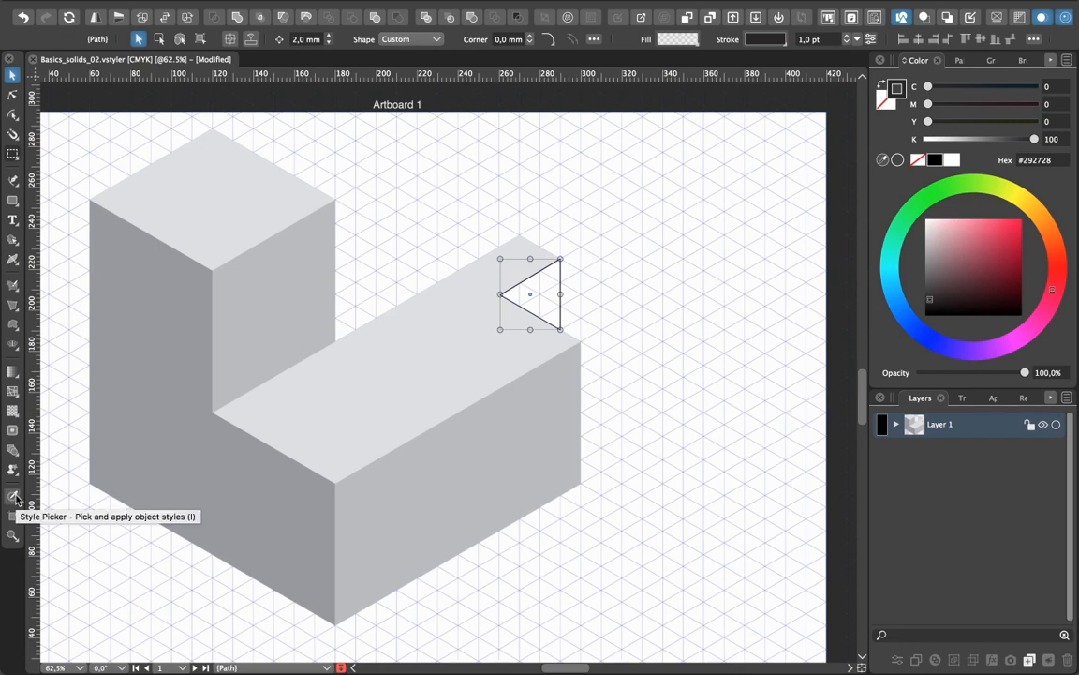
left_click(15, 500)
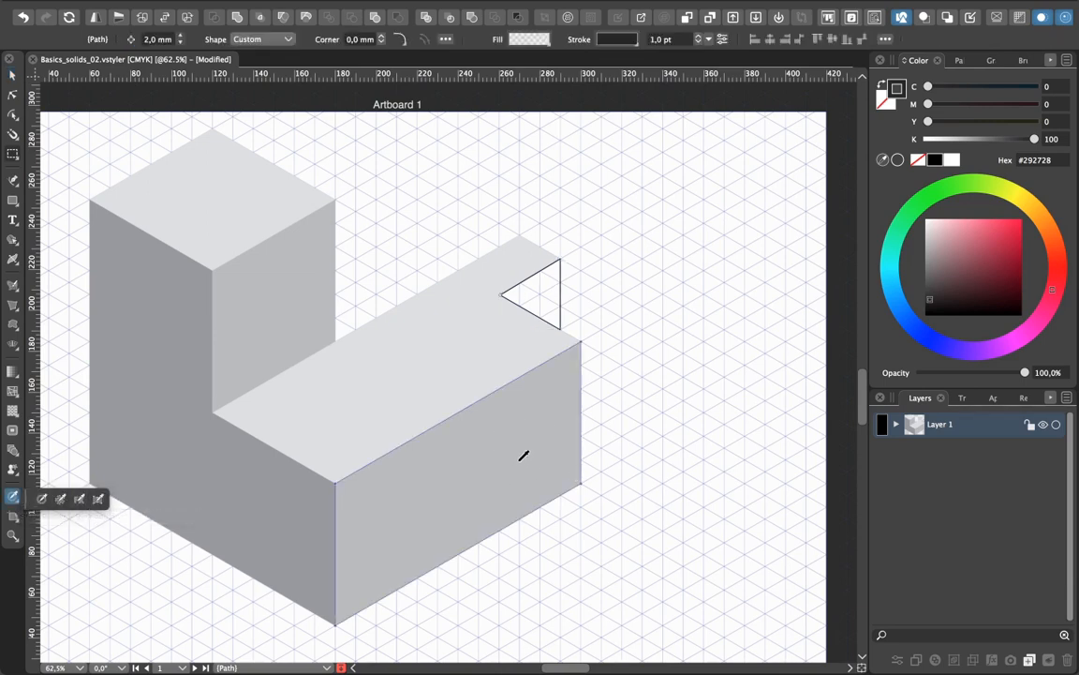
left_click(523, 456)
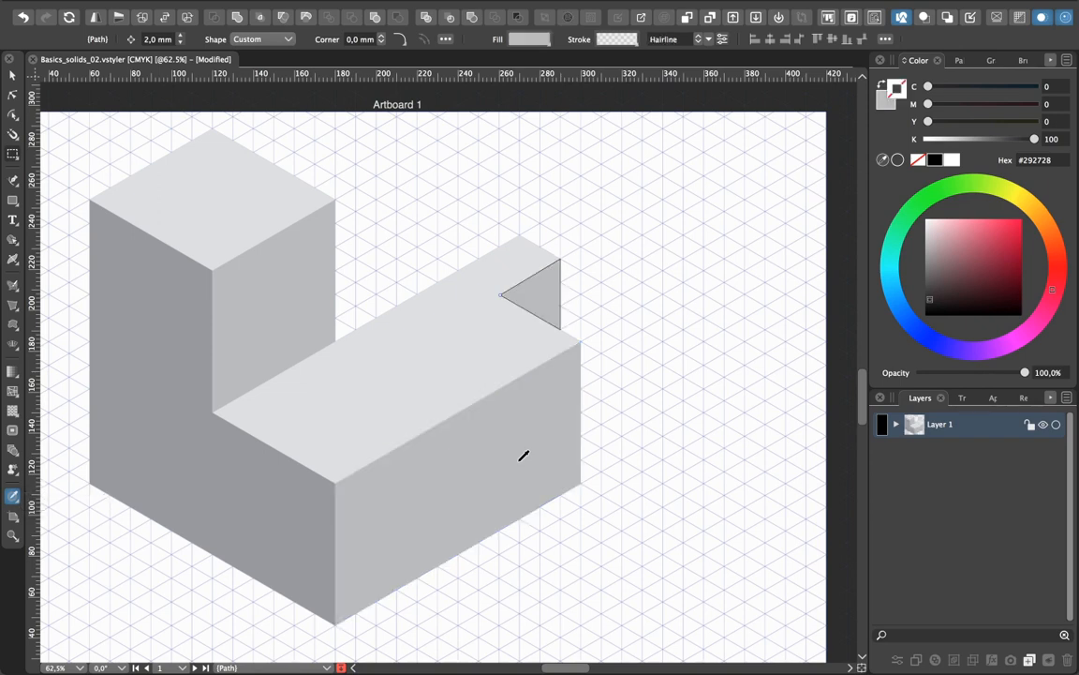
left_click(12, 74)
left_click(534, 293)
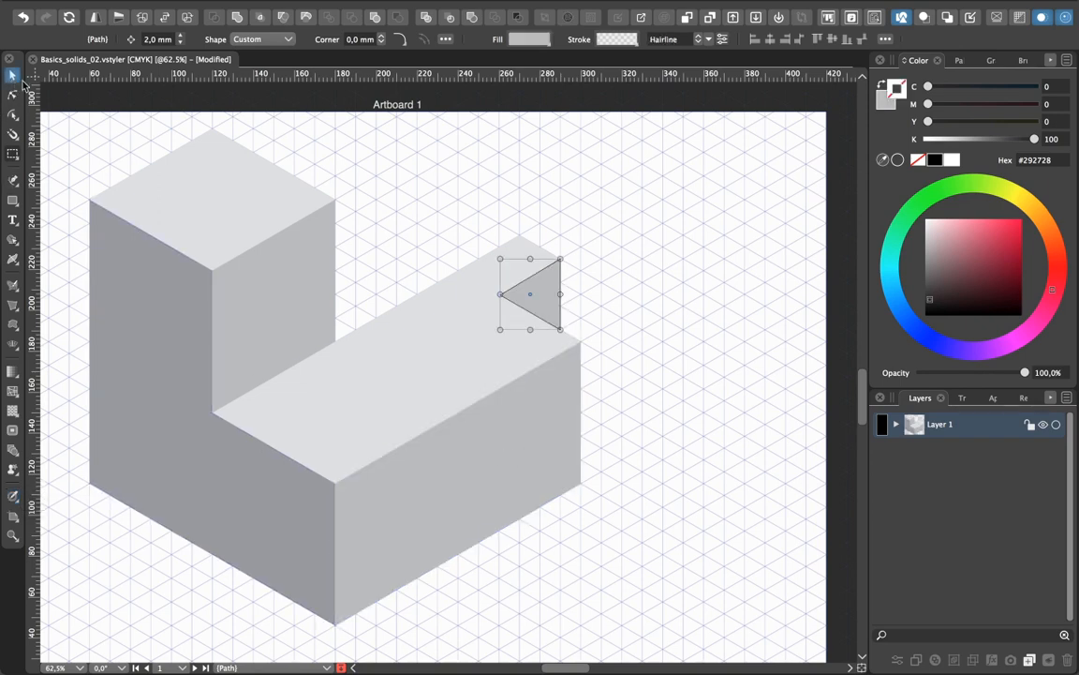
left_click(627, 281)
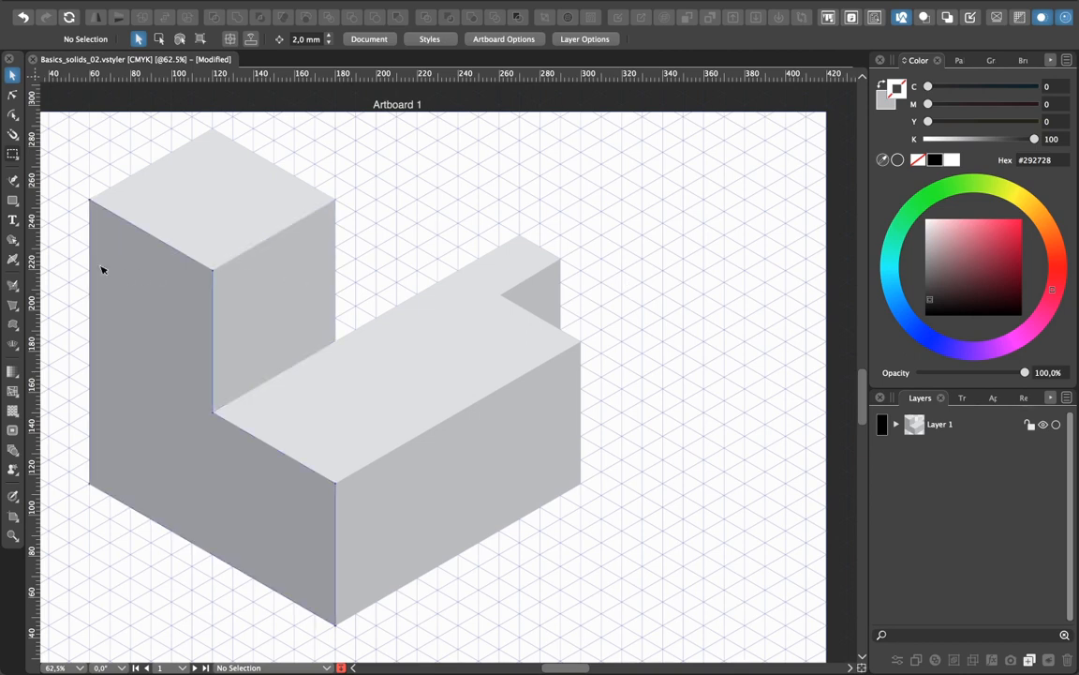
Draw a closed upright parallelogram about 20 mm wide with the Pen tool on the empty grid beside the solid, and deselect it
left_click(13, 178)
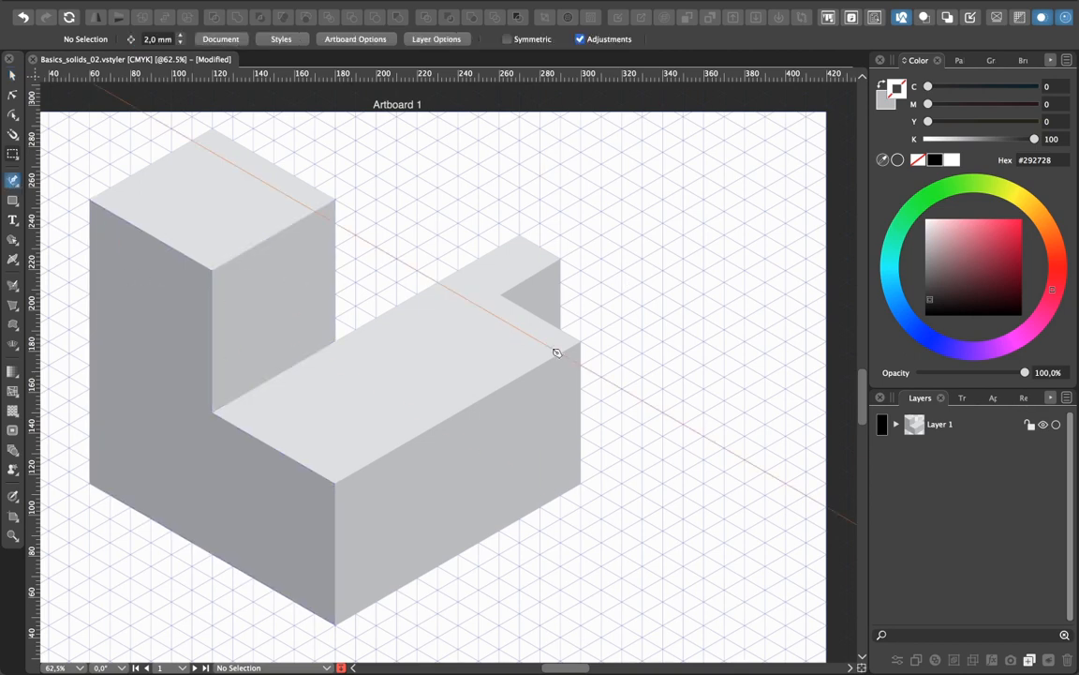
left_click(662, 318)
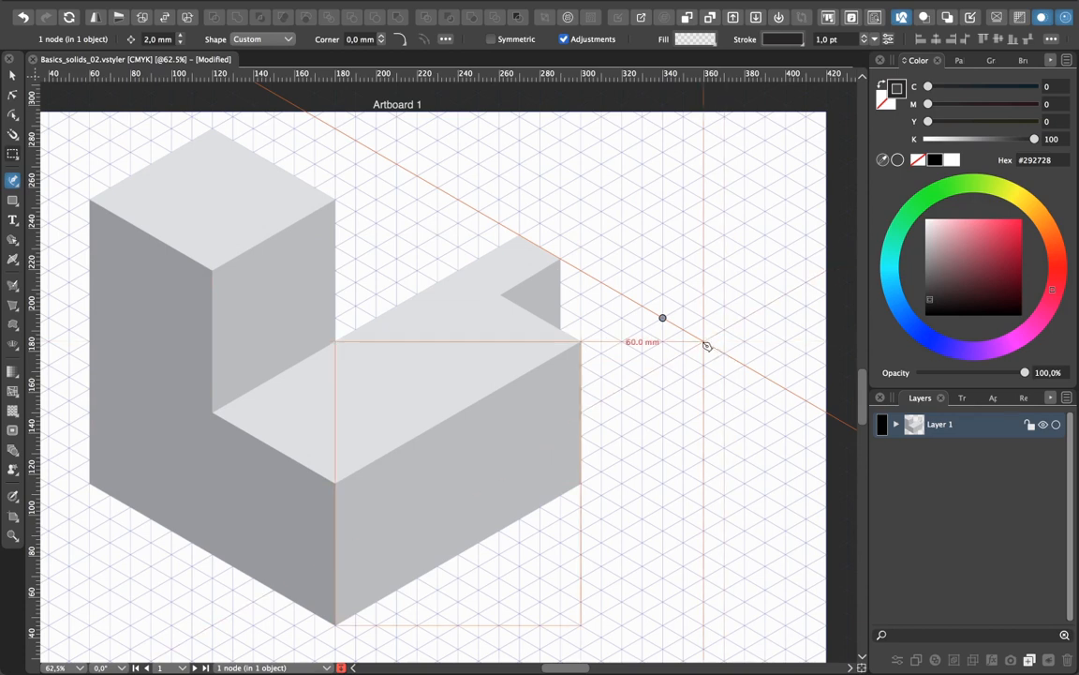
left_click(703, 341)
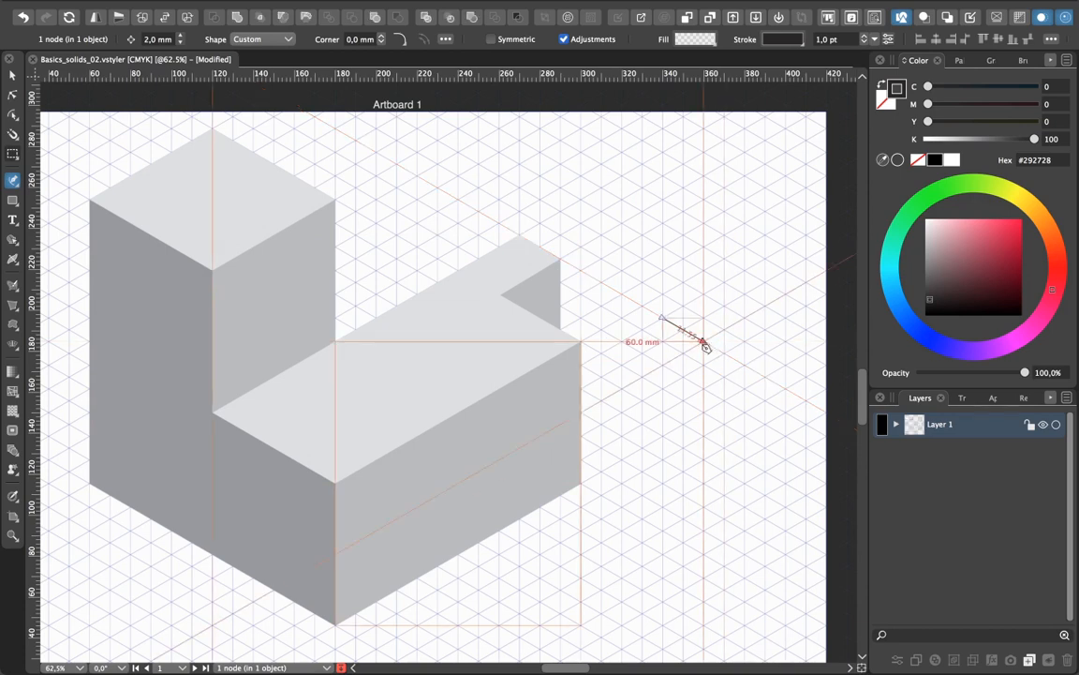
left_click(703, 412)
left_click(663, 388)
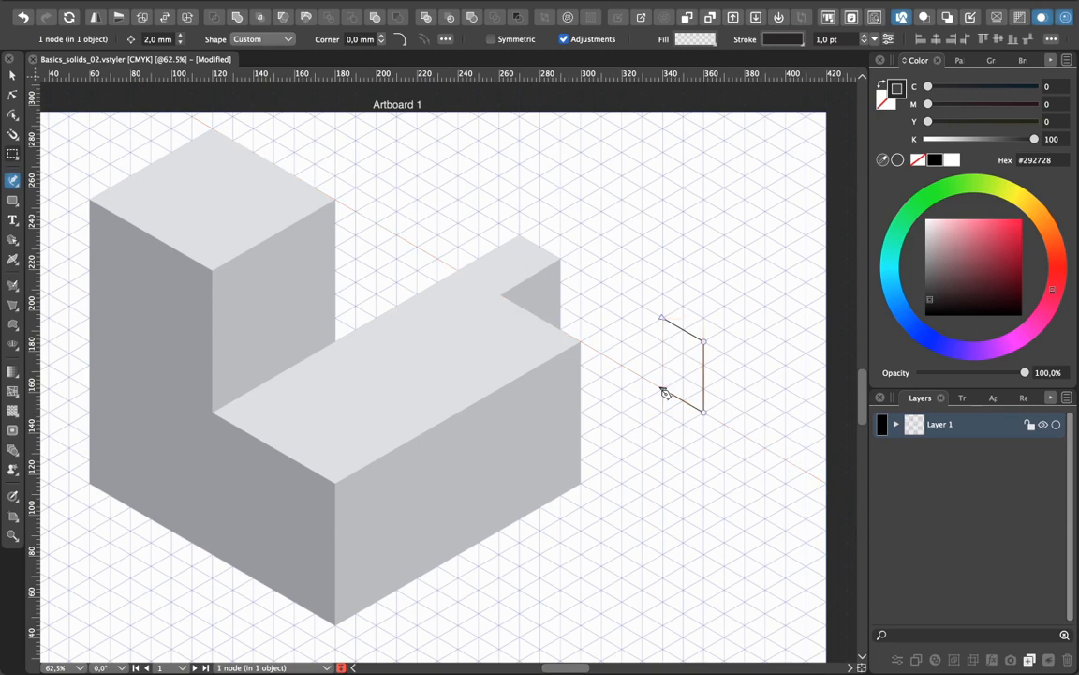
left_click(662, 321)
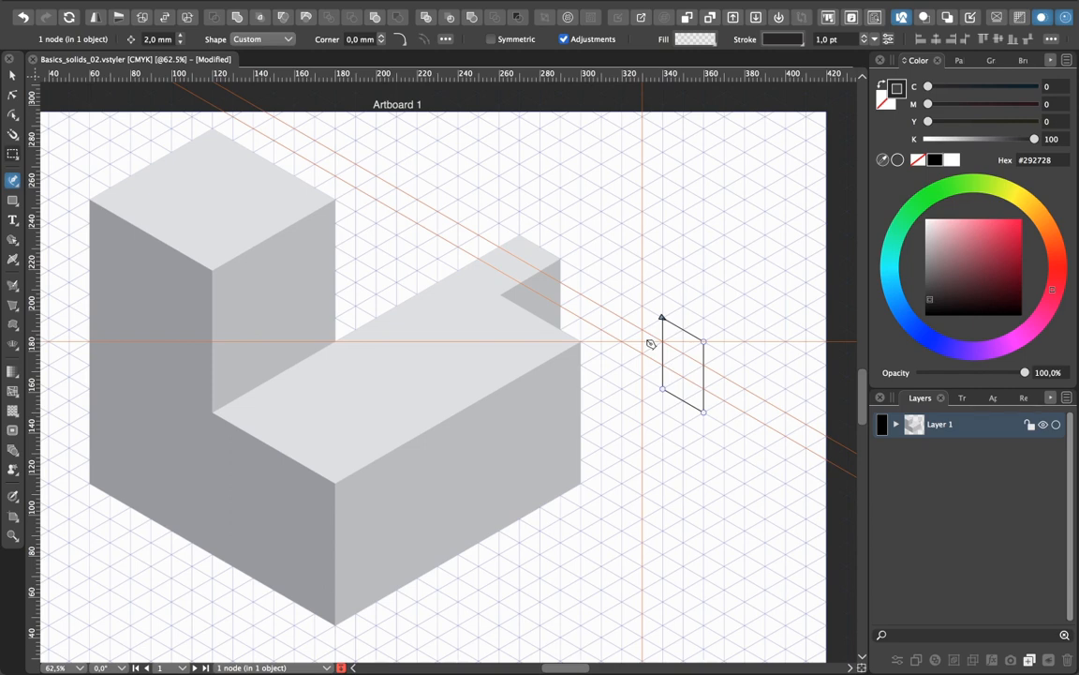
key("a")
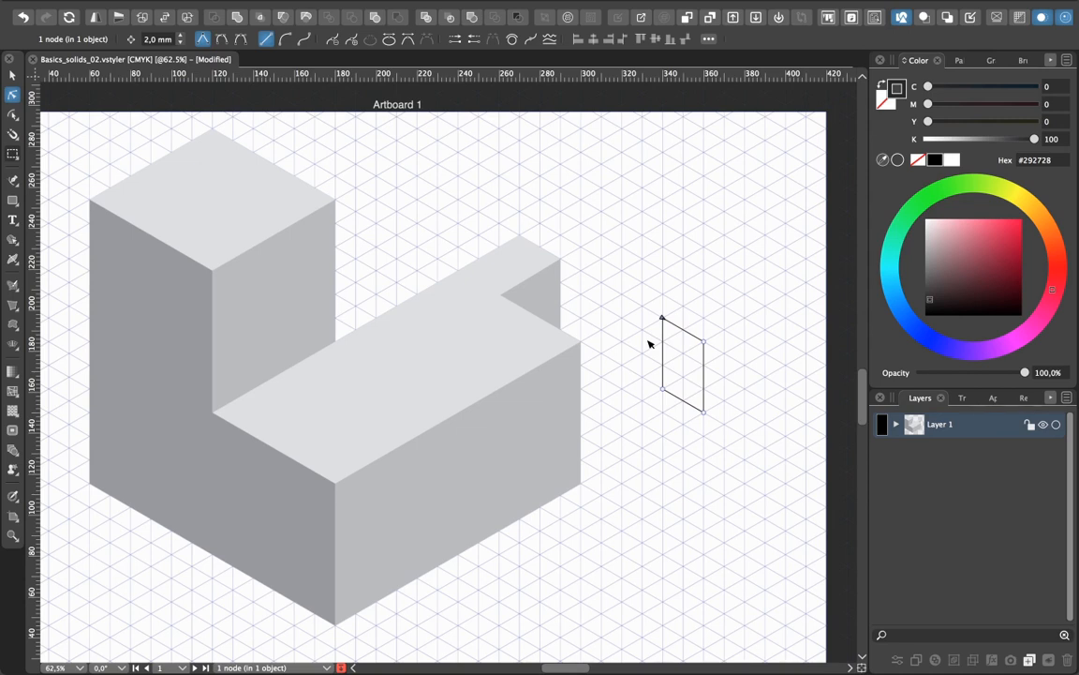
left_click(648, 343)
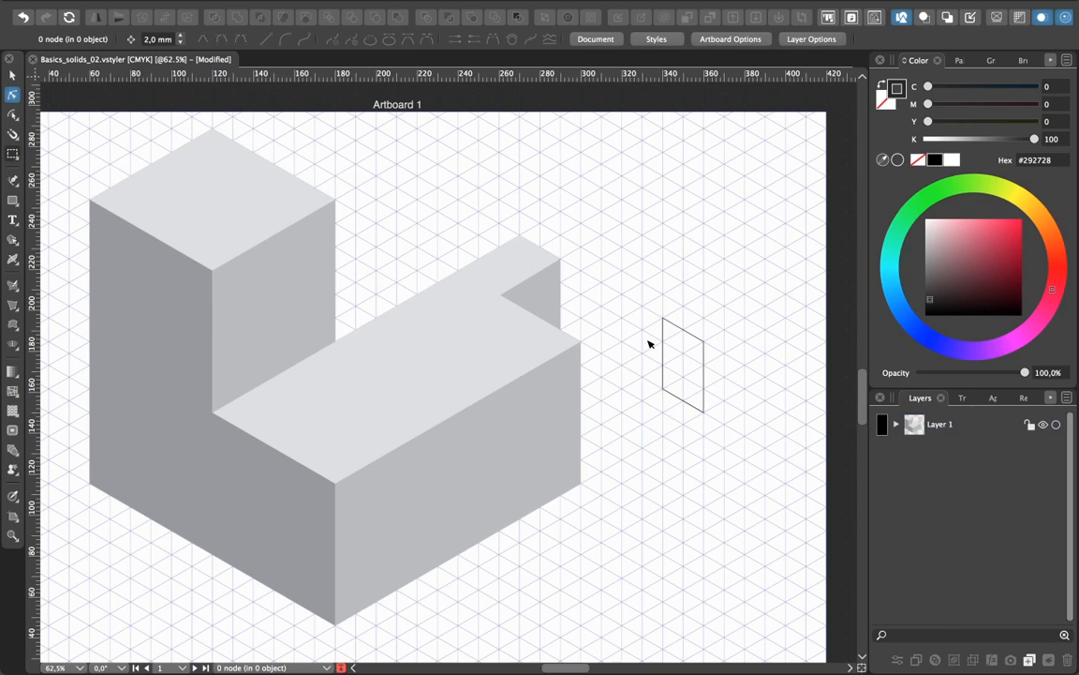
Draw a closed four-sided shape about 10 mm wide against the parallelogram's left edge, extending lower at its outer side, and deselect it
key("p")
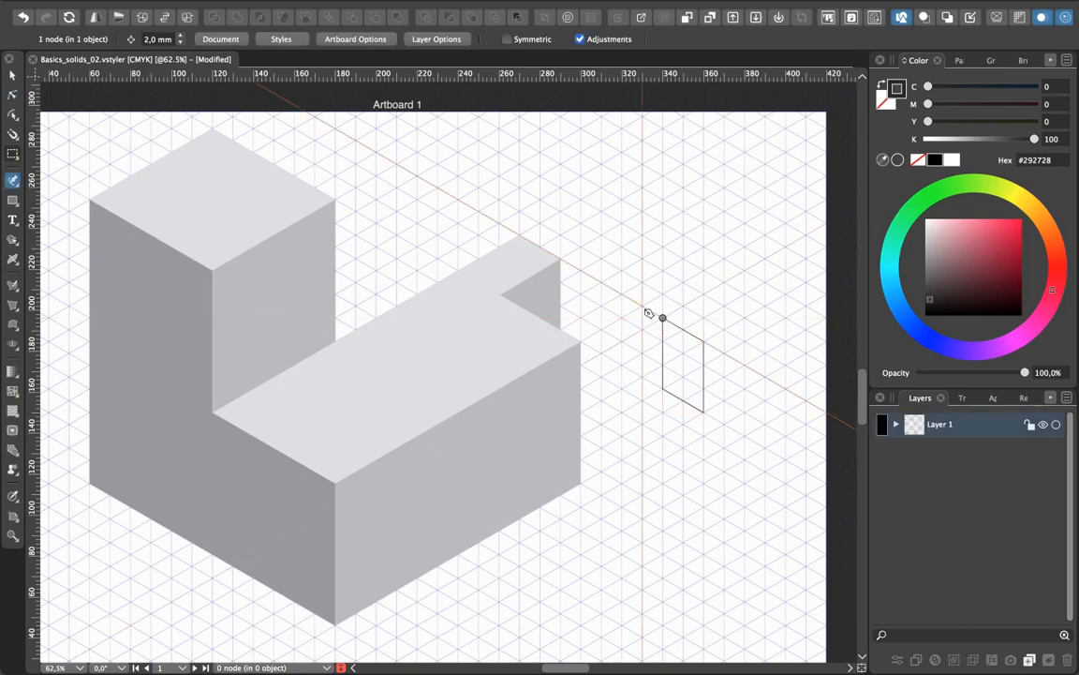
left_click(642, 307)
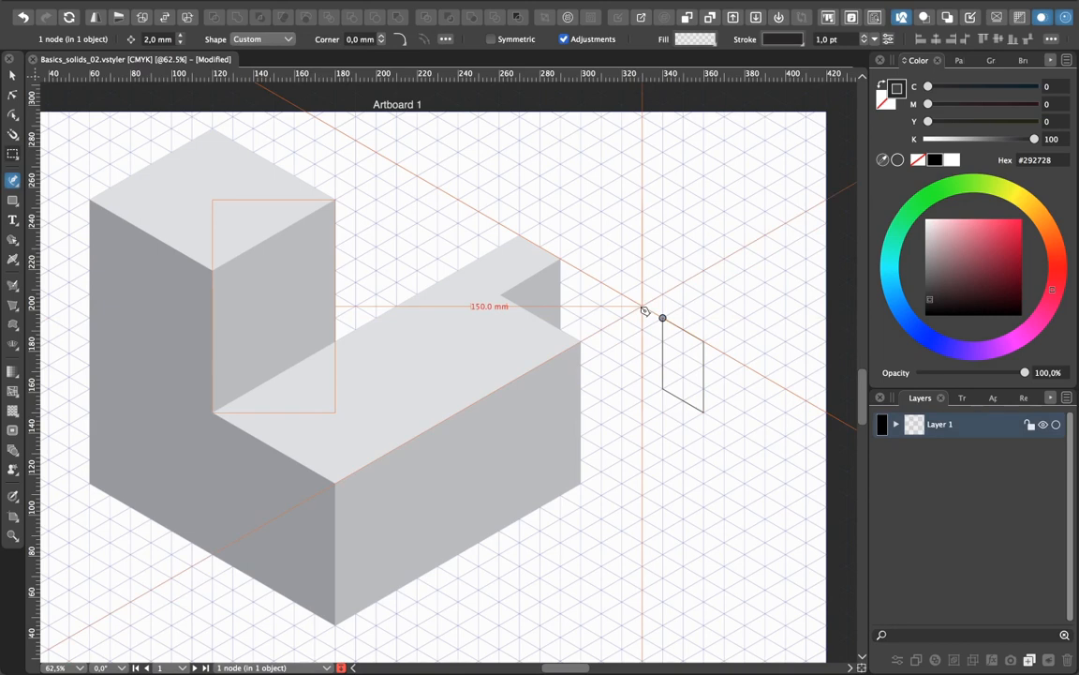
left_click(642, 399)
left_click(662, 389)
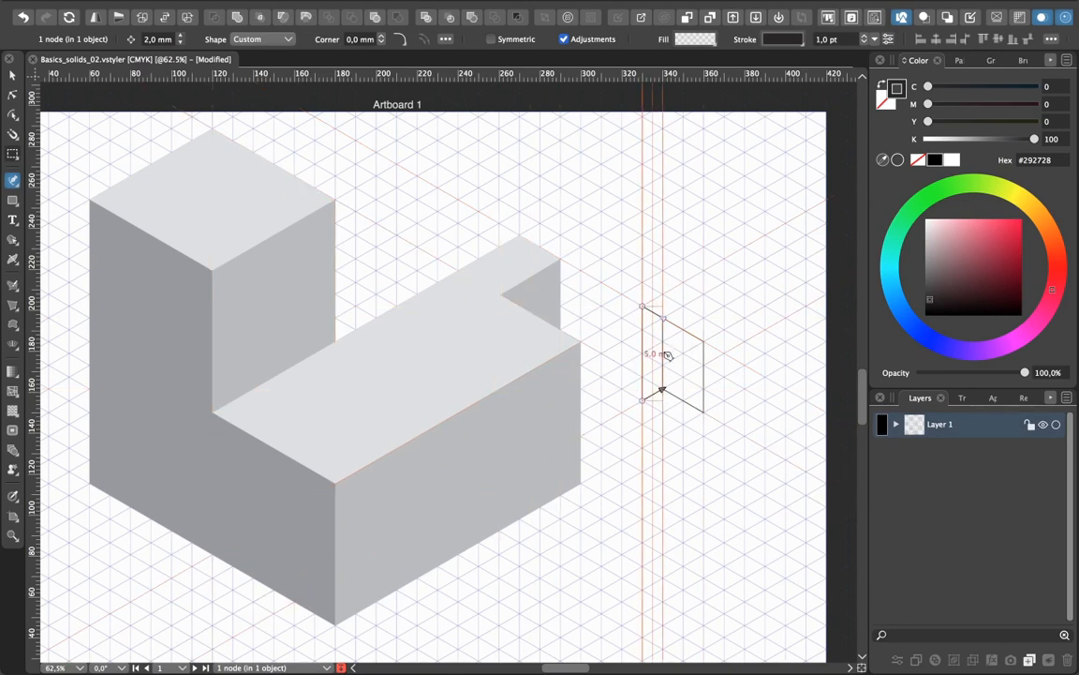
left_click(662, 319)
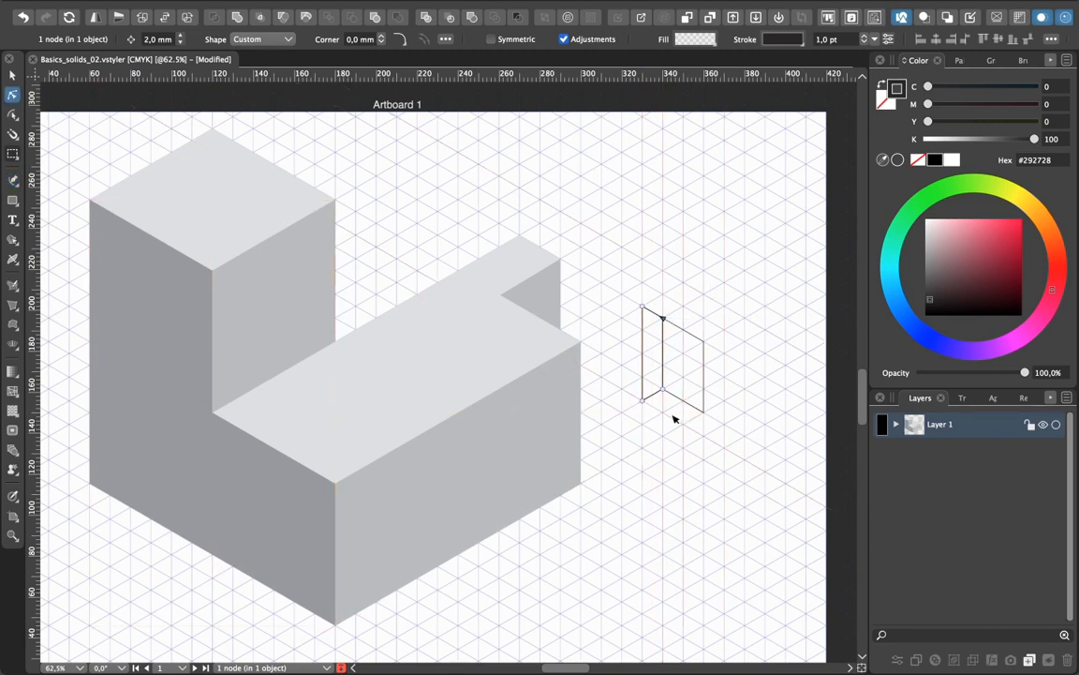
left_click(677, 419, "super")
Draw a closed four-sided sill shape with the Pen tool along the parallelogram's bottom edge, joining the side strip's lower corner, and deselect it
key("p")
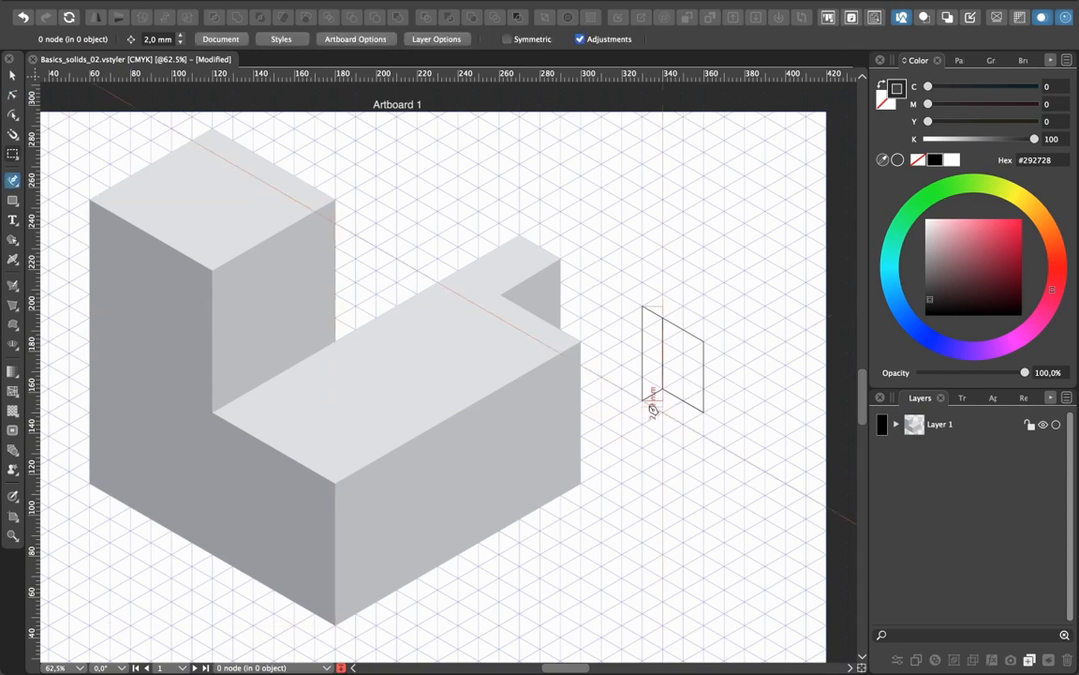
left_click(641, 400)
left_click(663, 389)
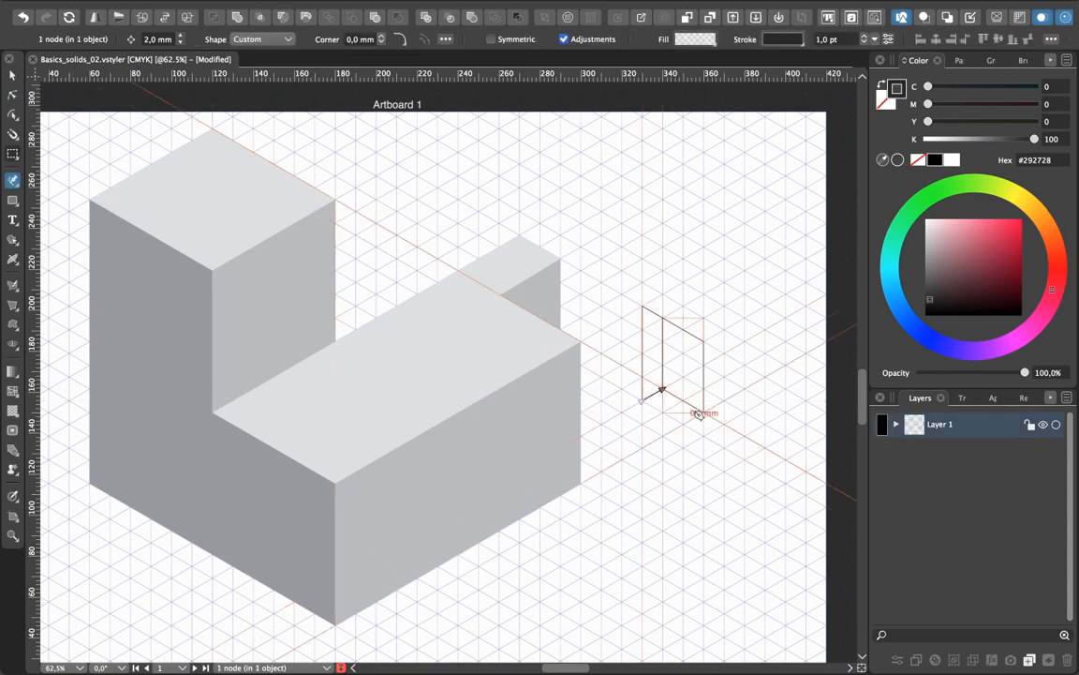
left_click(702, 410)
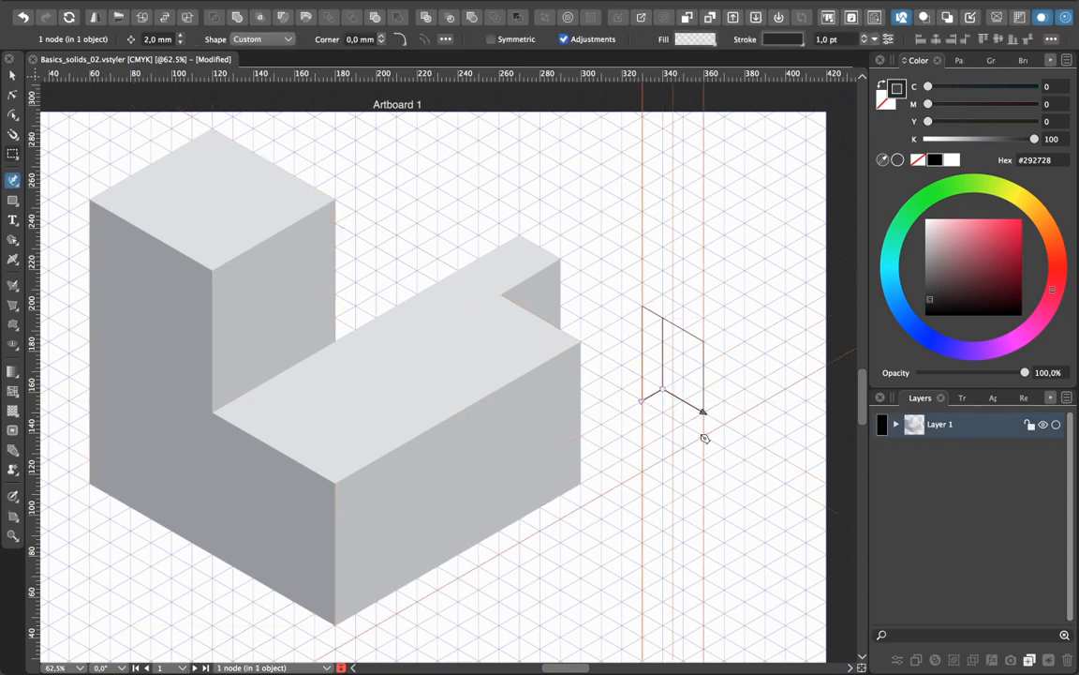
left_click(704, 435)
left_click(646, 430)
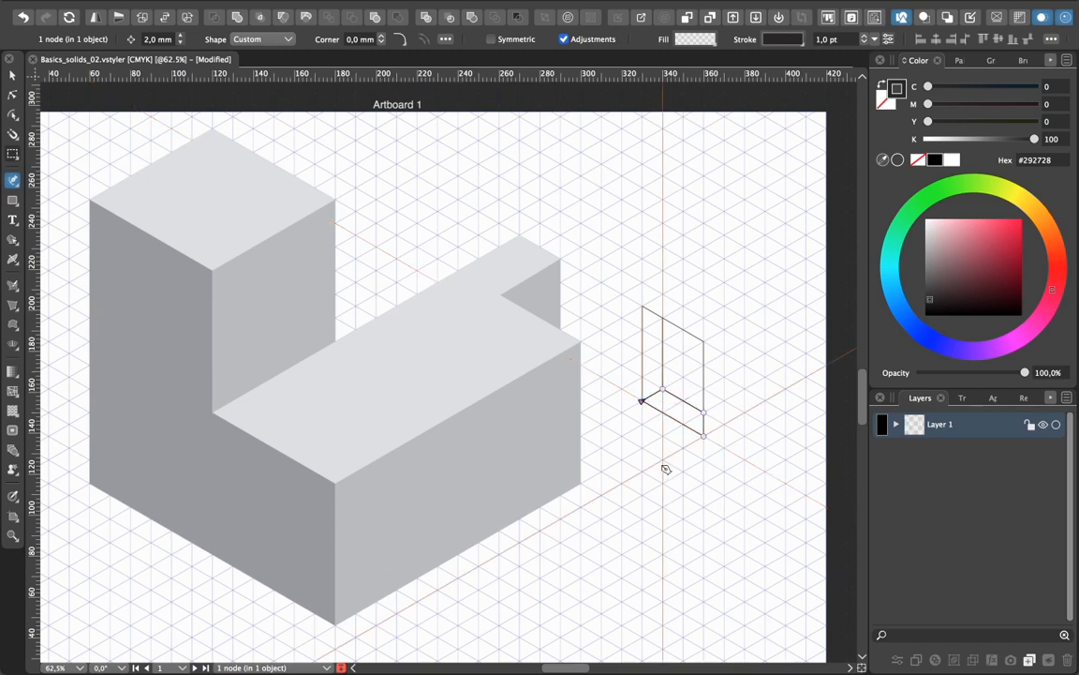
key("Escape")
key("Escape")
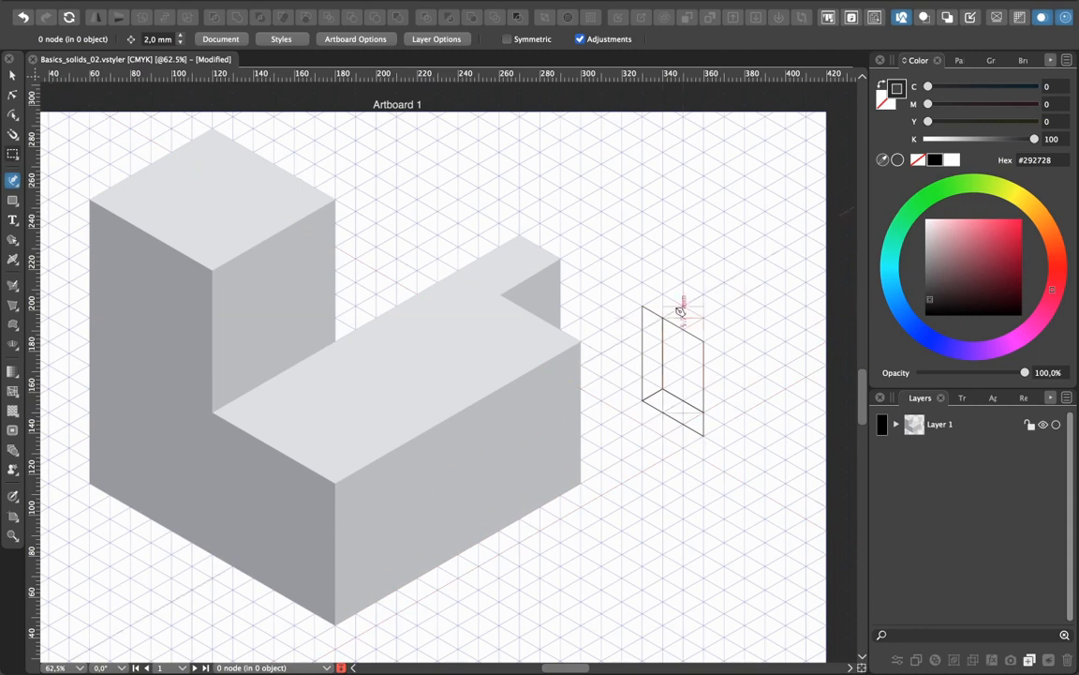
Raise the parallelogram's two top nodes straight up by about 80 mm
left_click(12, 75)
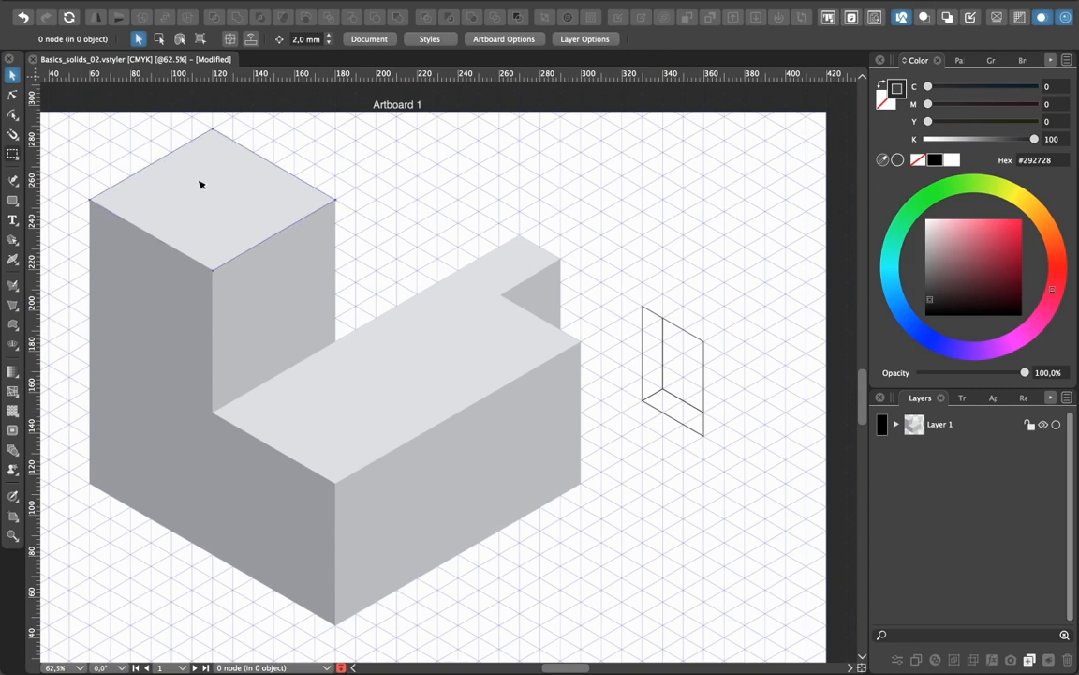
left_click(12, 95)
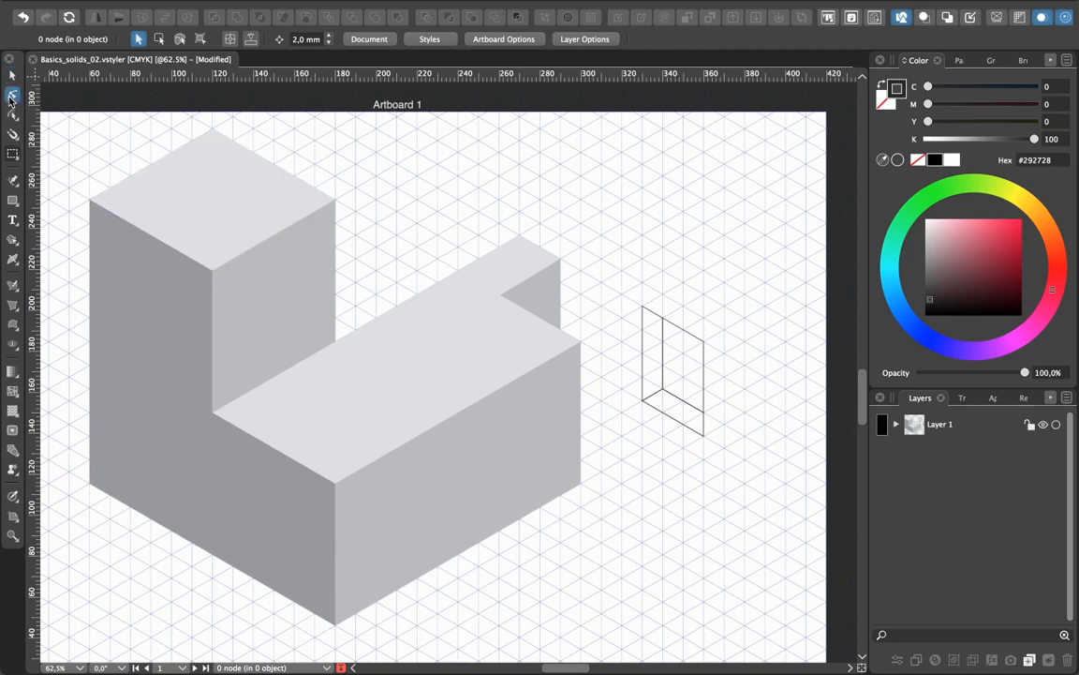
left_click(679, 329)
left_click(662, 317)
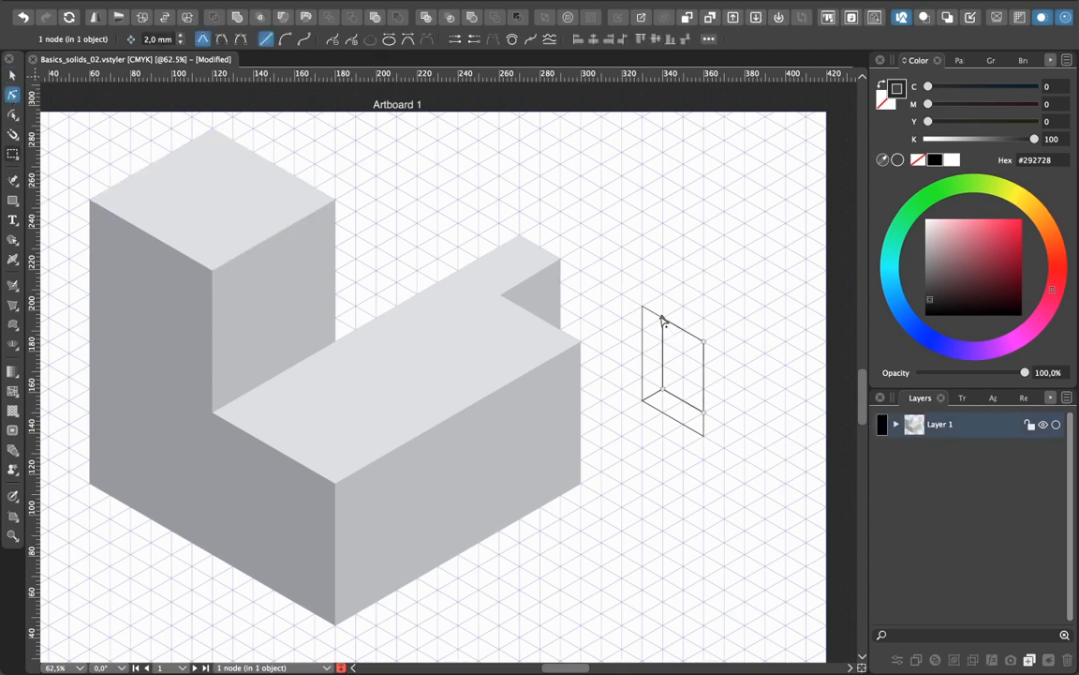
left_click(704, 342, "shift")
left_click_drag(703, 345, 702, 176)
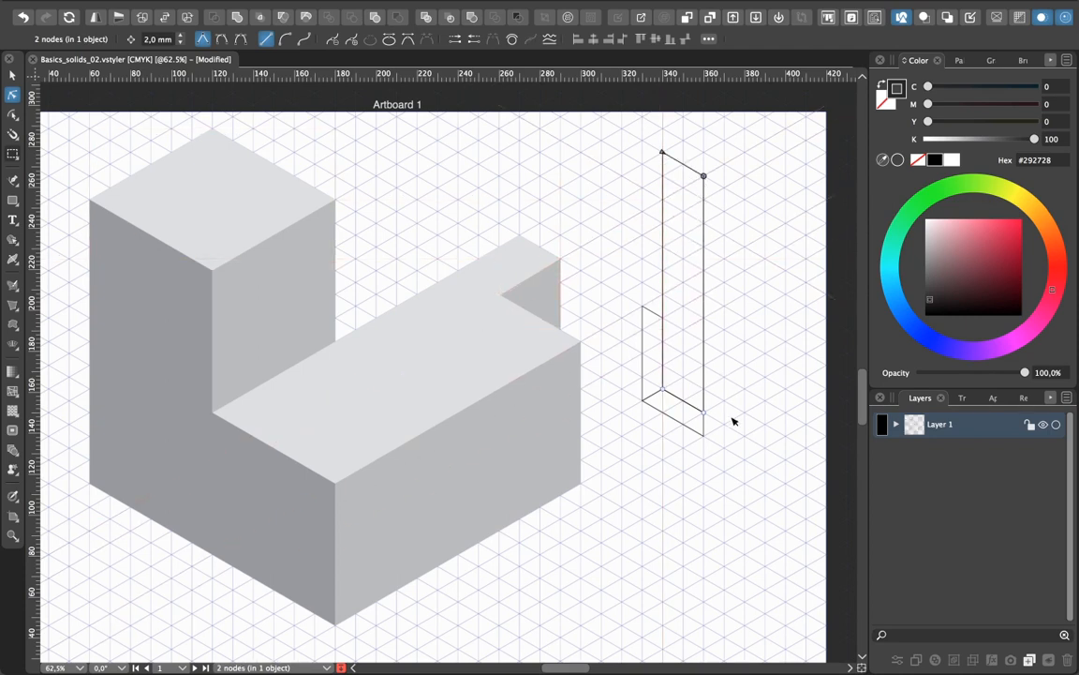
Move the parallelogram's two right nodes outward along the grid so it is about 50 mm wide
left_click(716, 186)
left_click(703, 176)
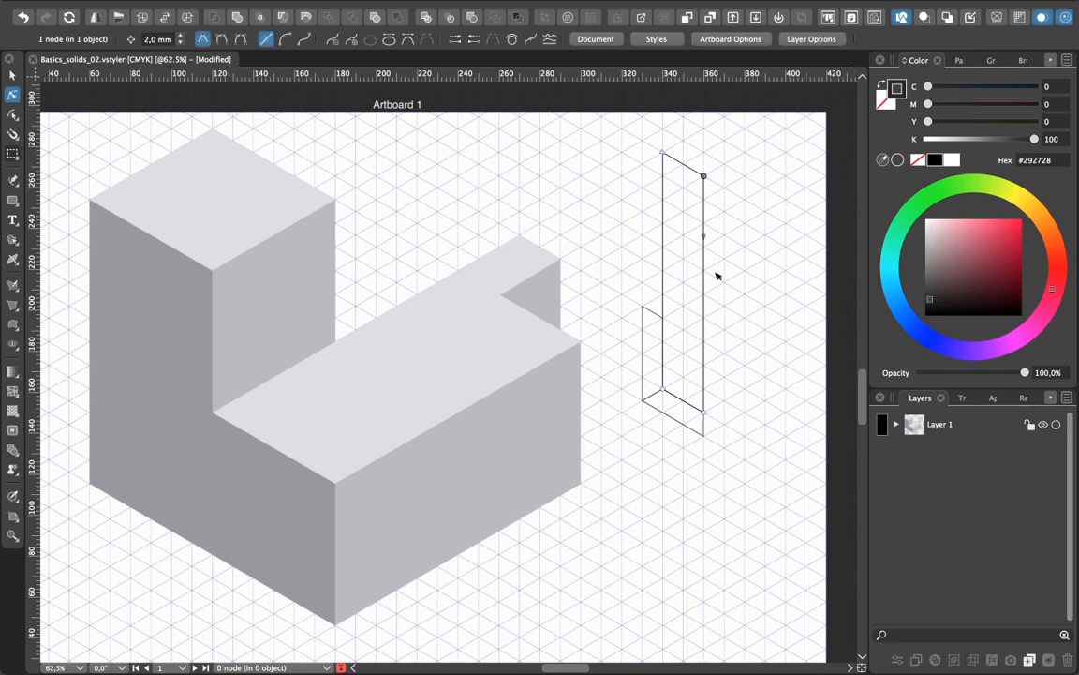
left_click(704, 412, "shift")
left_click_drag(704, 415, 765, 449)
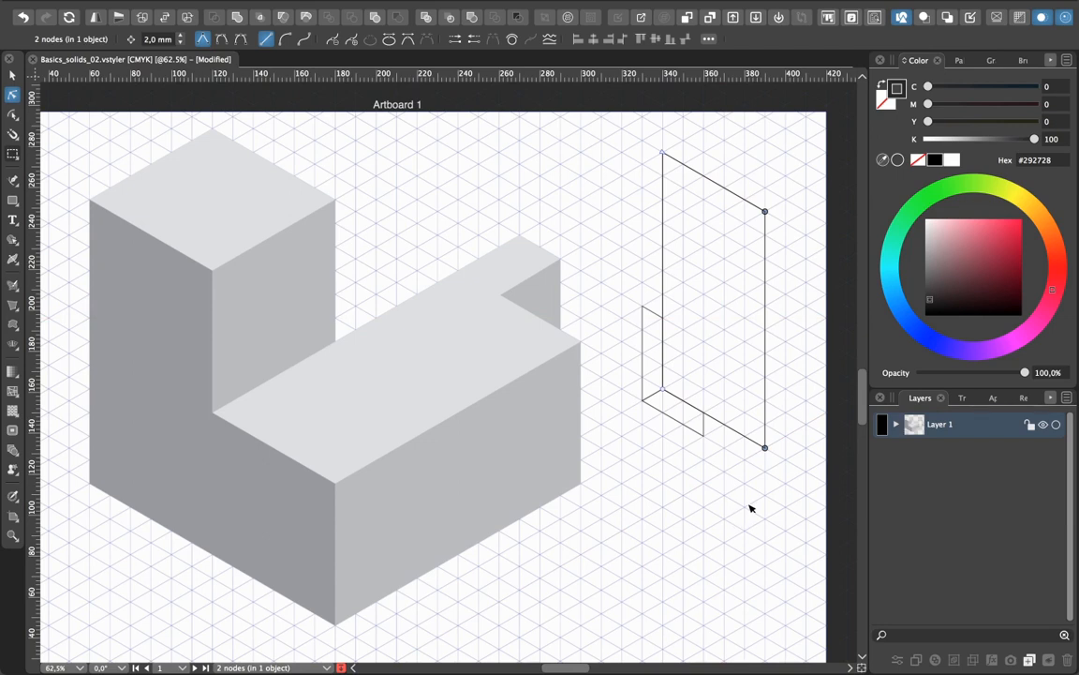
Extend the side strip's top nodes and the sill's right nodes to meet the enlarged parallelogram's corners, and deselect
left_click(642, 308)
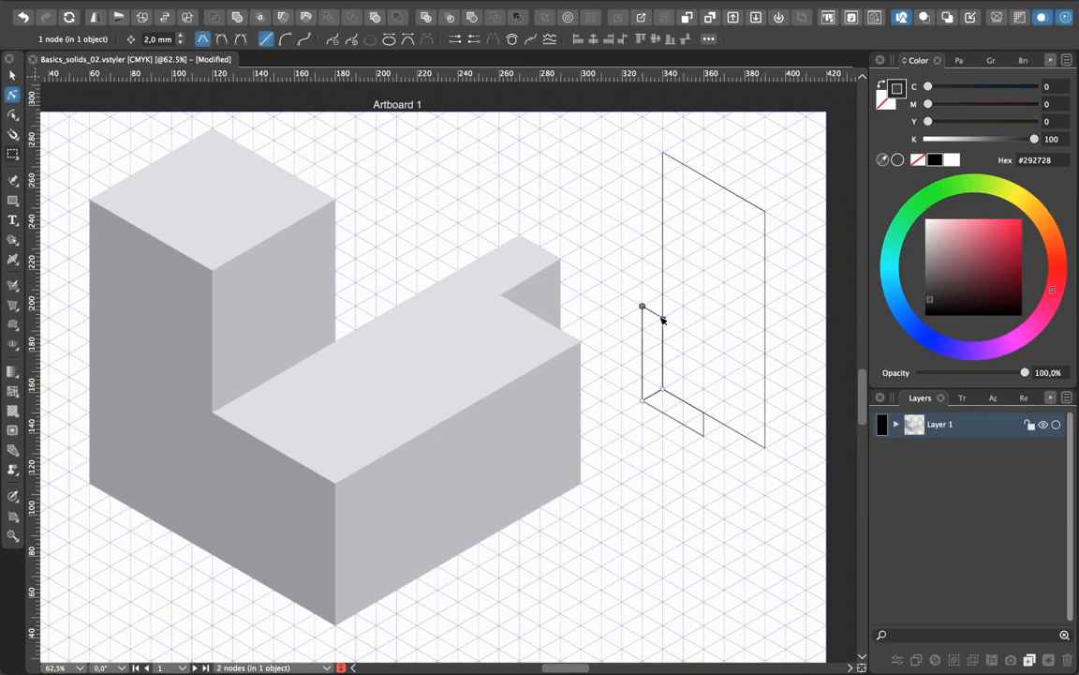
left_click(662, 319, "shift")
left_click_drag(661, 320, 675, 156)
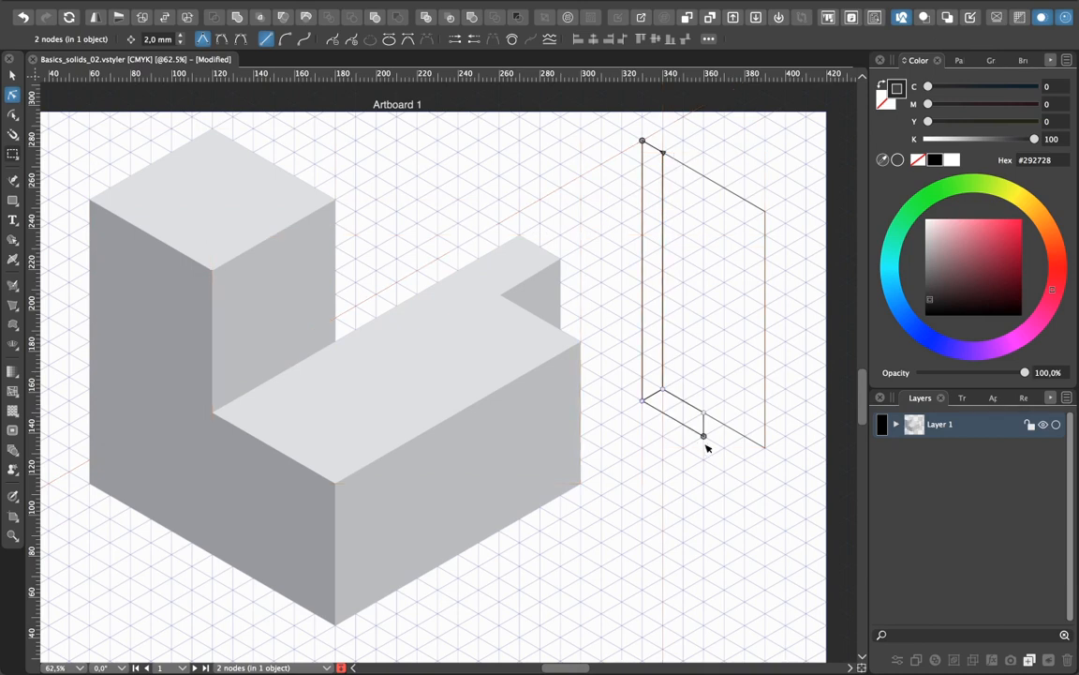
left_click_drag(703, 436, 766, 475)
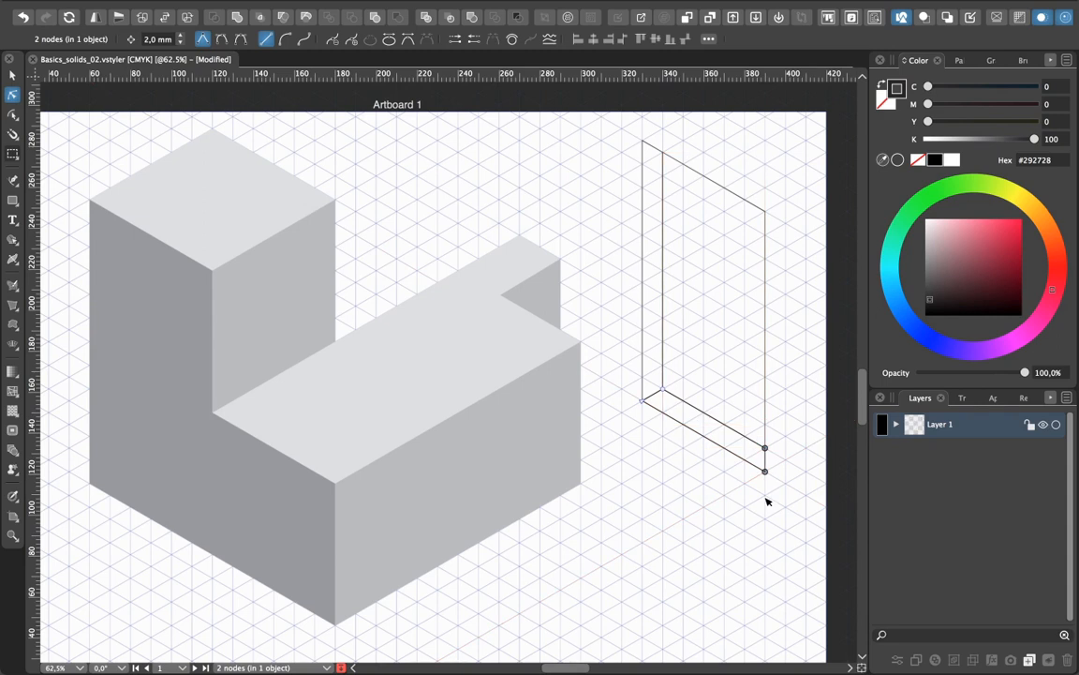
left_click(766, 498)
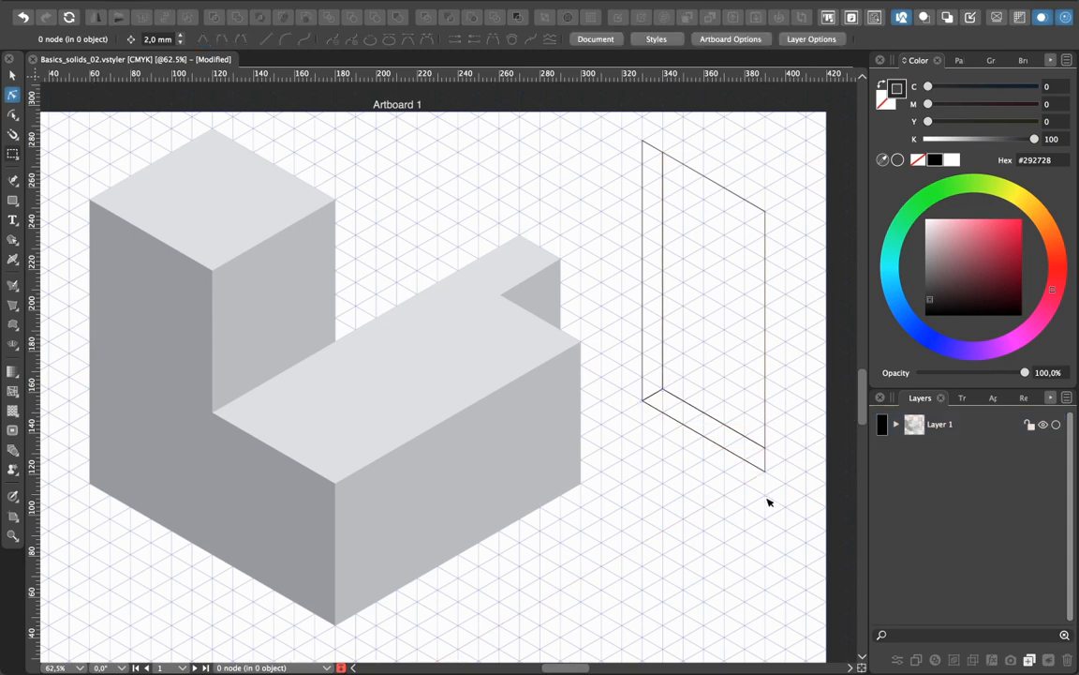
Scale the three window outlines down together to about 20 mm wide, move them lower on the grid and deselect them
left_click(12, 74)
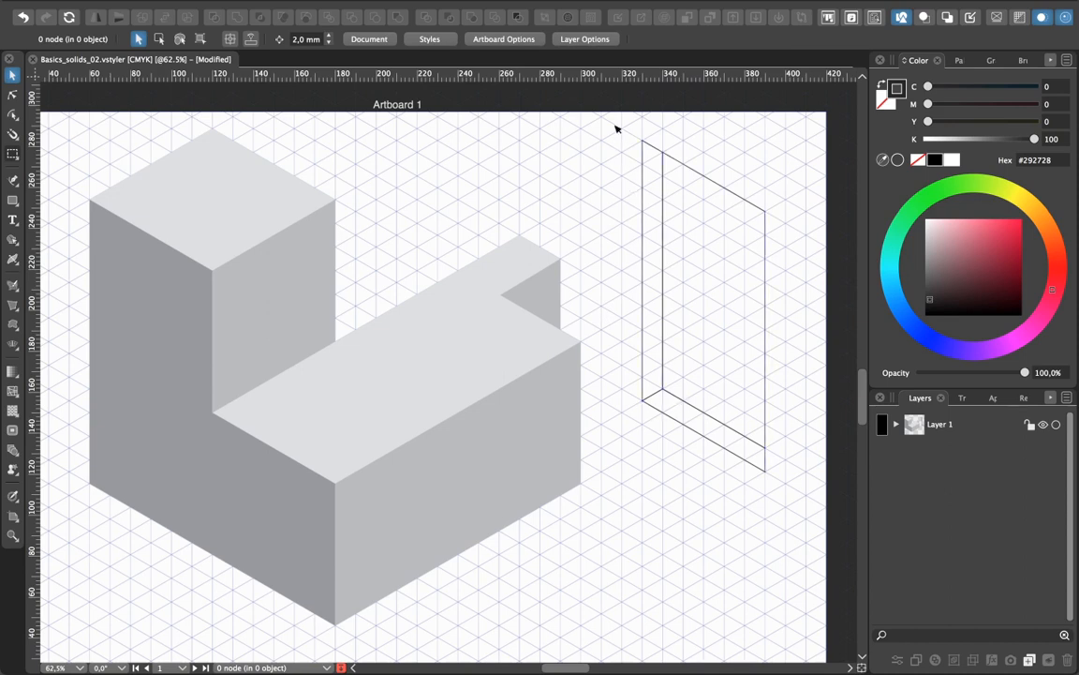
left_click_drag(615, 125, 667, 259)
left_click(742, 334)
left_click_drag(733, 313, 619, 161)
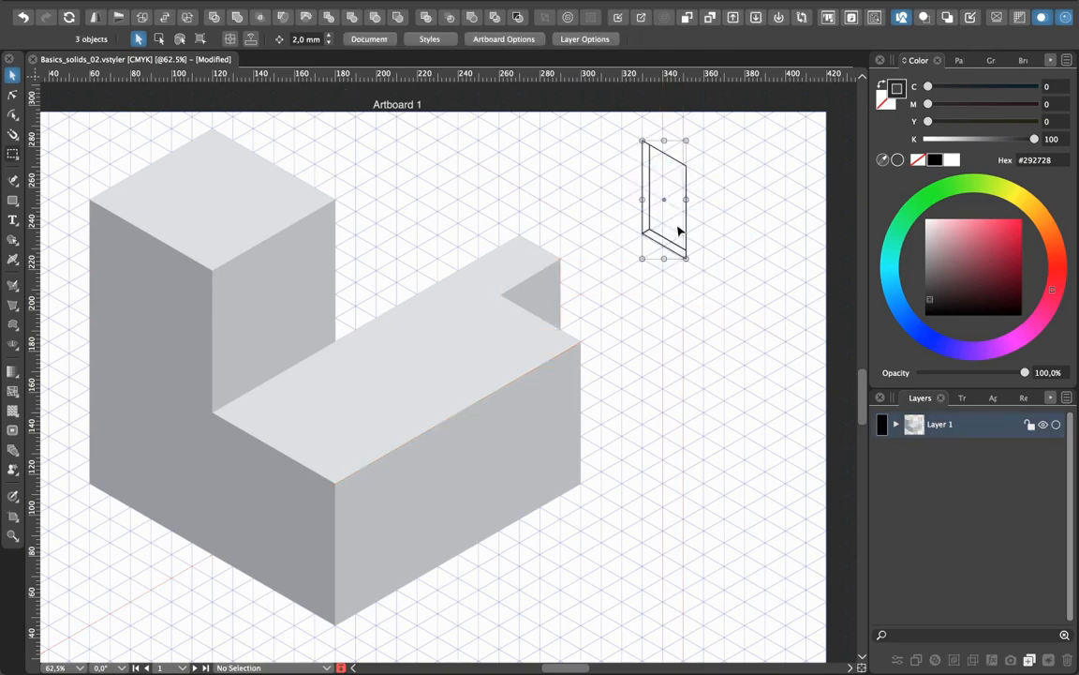
left_click_drag(687, 238, 704, 365)
left_click(735, 446)
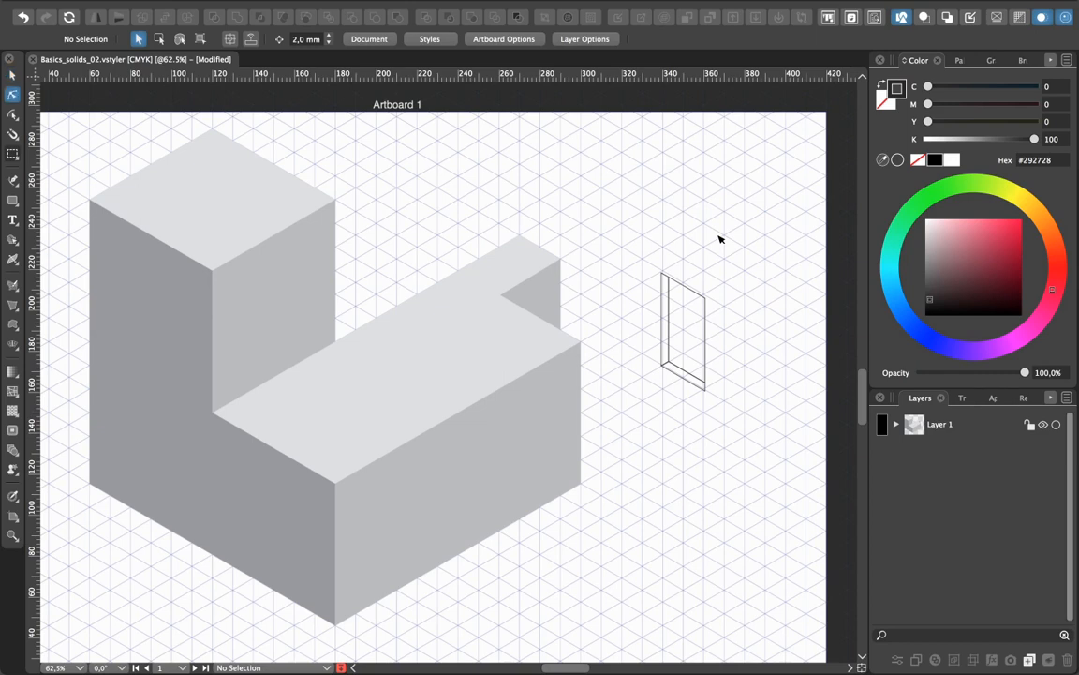
Swap the side strip's stroke and fill so it is solid without an outline, and set its fill to about 59% black
key("super+equal")
key("super+equal")
key("super+equal")
left_click_drag(715, 233, 434, 278)
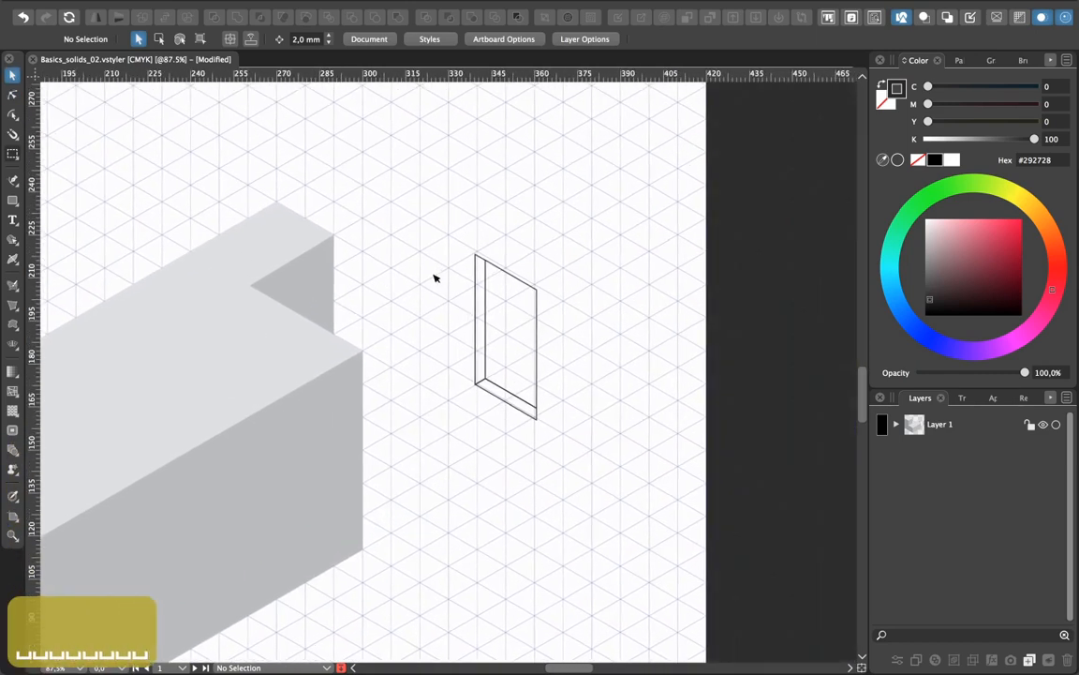
key("super+equal")
key("super+equal")
key("super+equal")
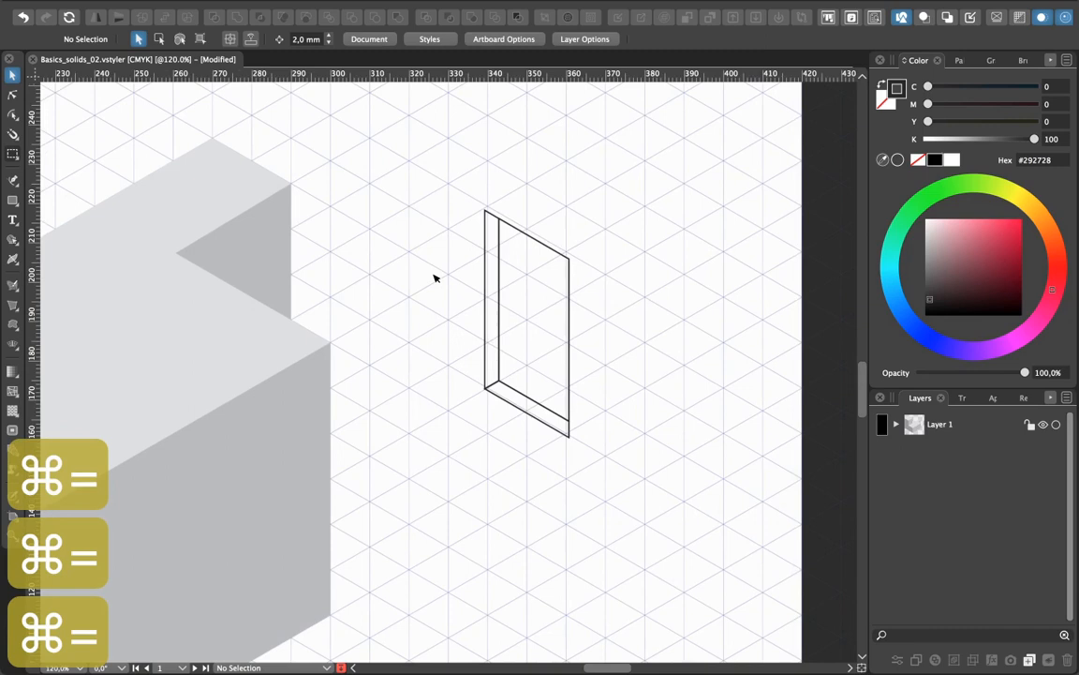
left_click(485, 282)
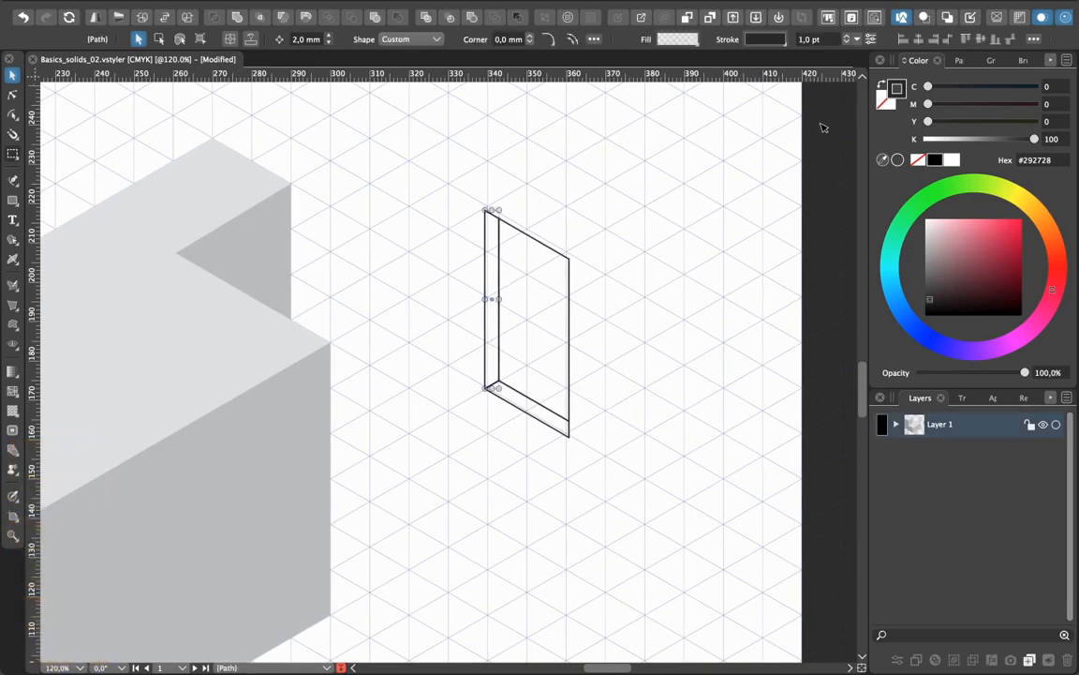
left_click(880, 84)
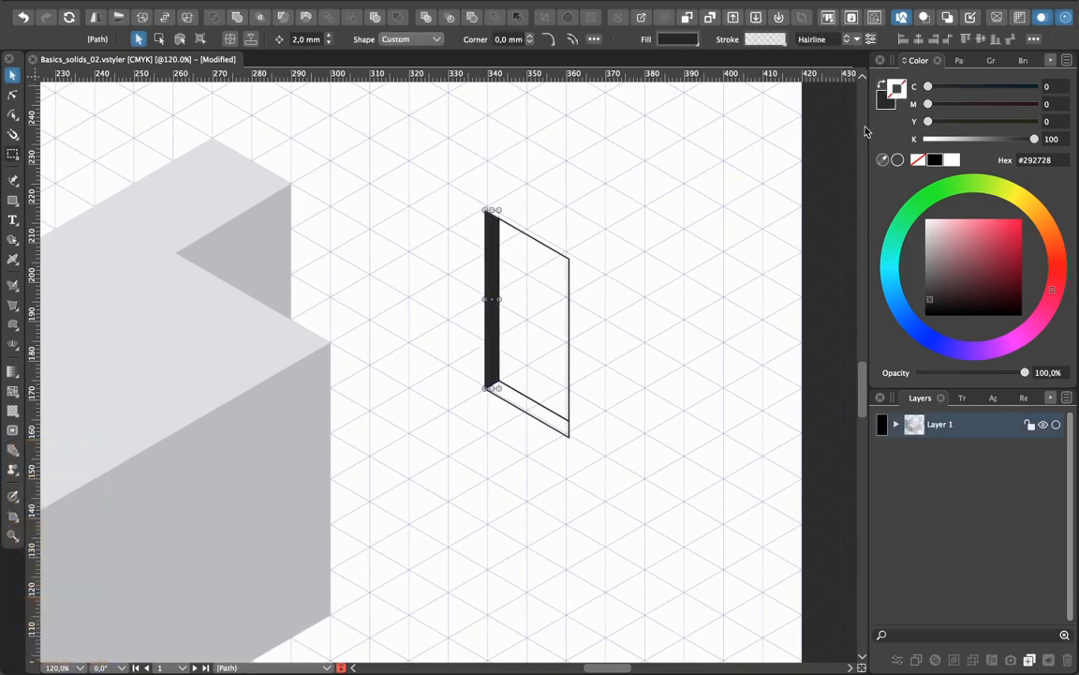
left_click(1012, 139)
left_click_drag(1012, 139, 990, 139)
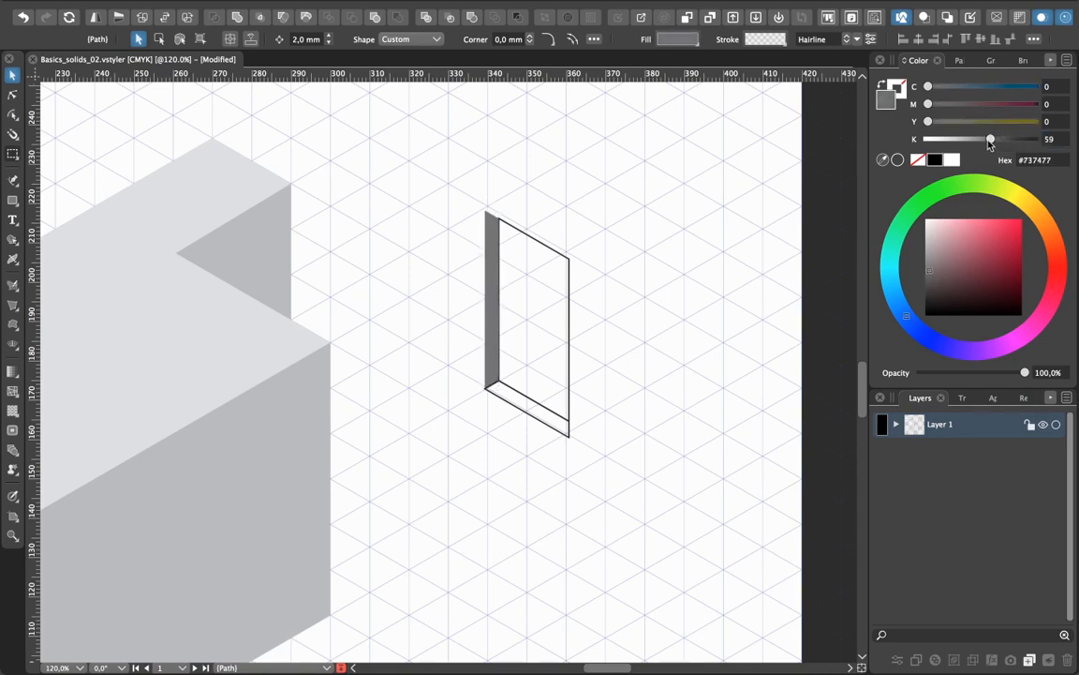
Swap the sill's stroke and fill, and set its fill to 71% black
left_click(558, 418)
left_click(882, 86)
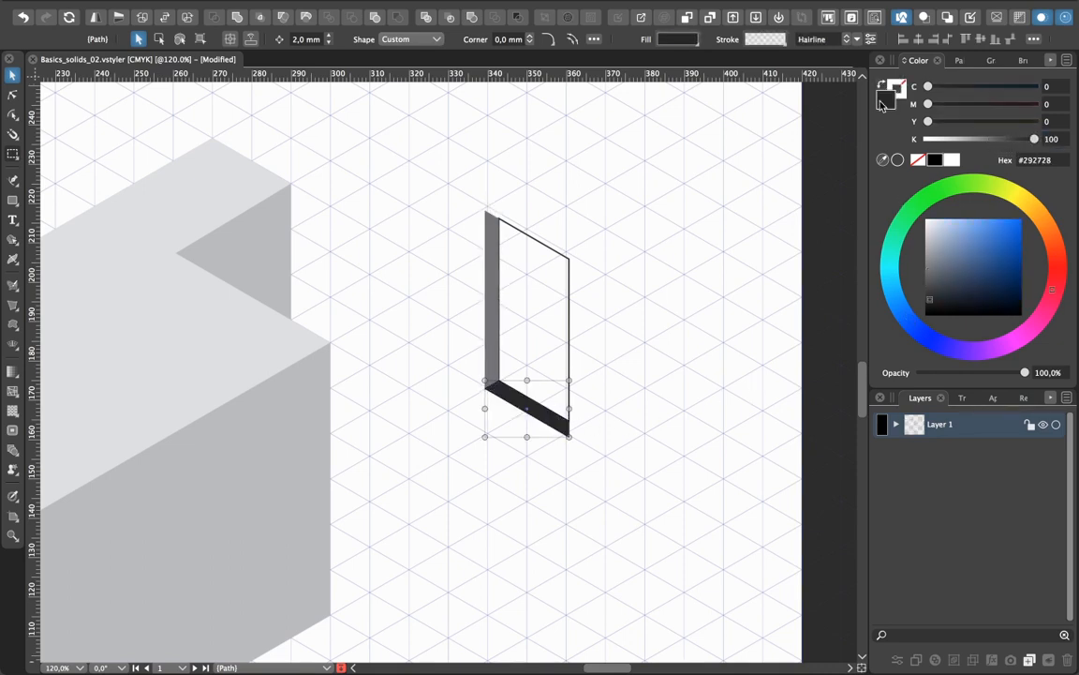
left_click_drag(1032, 140, 1003, 141)
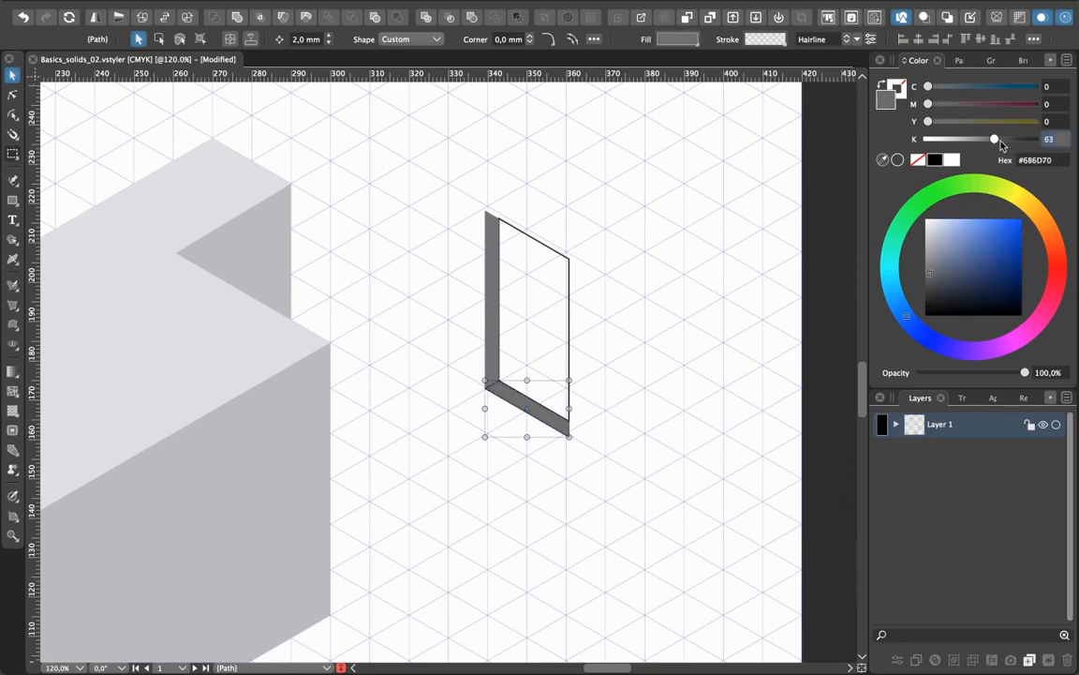
Swap the large window pane's stroke and fill, set its fill to 12% black, and deselect it
left_click(541, 243)
left_click(886, 100)
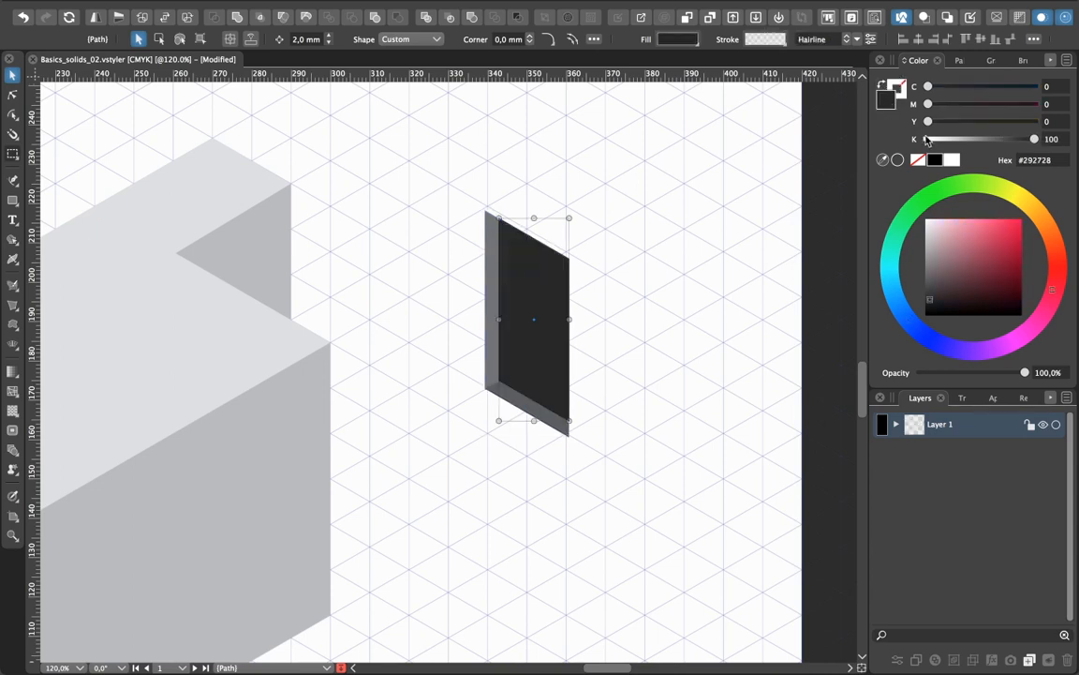
left_click_drag(1034, 139, 941, 141)
left_click(633, 311)
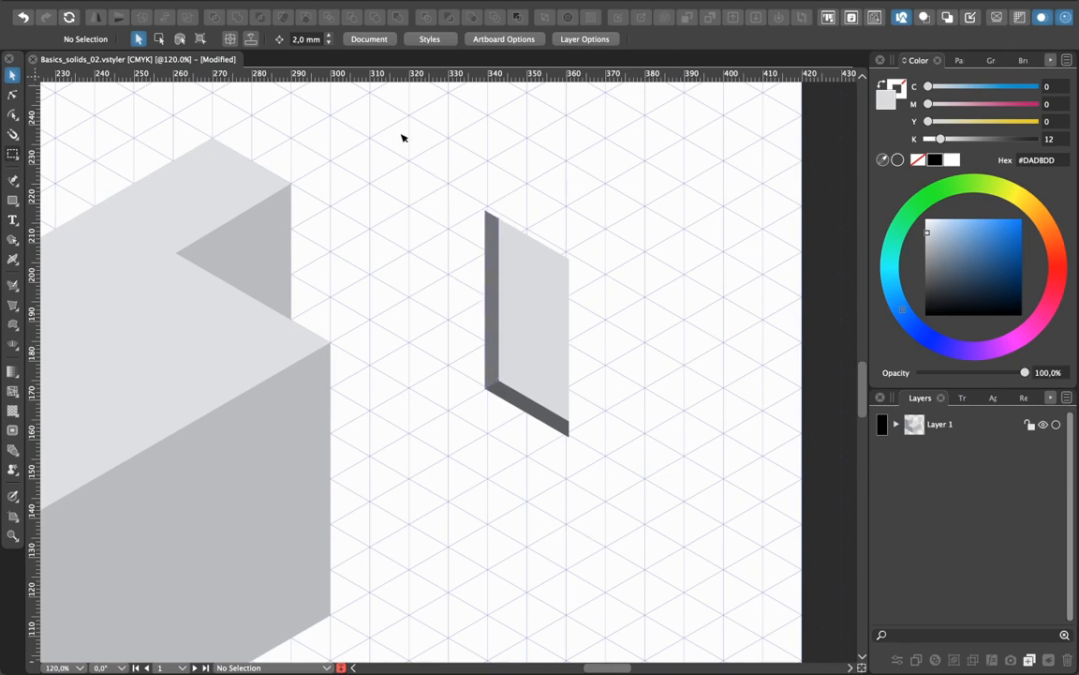
Group the pane, side strip and sill into one window object and deselect it
left_click_drag(429, 174, 621, 498)
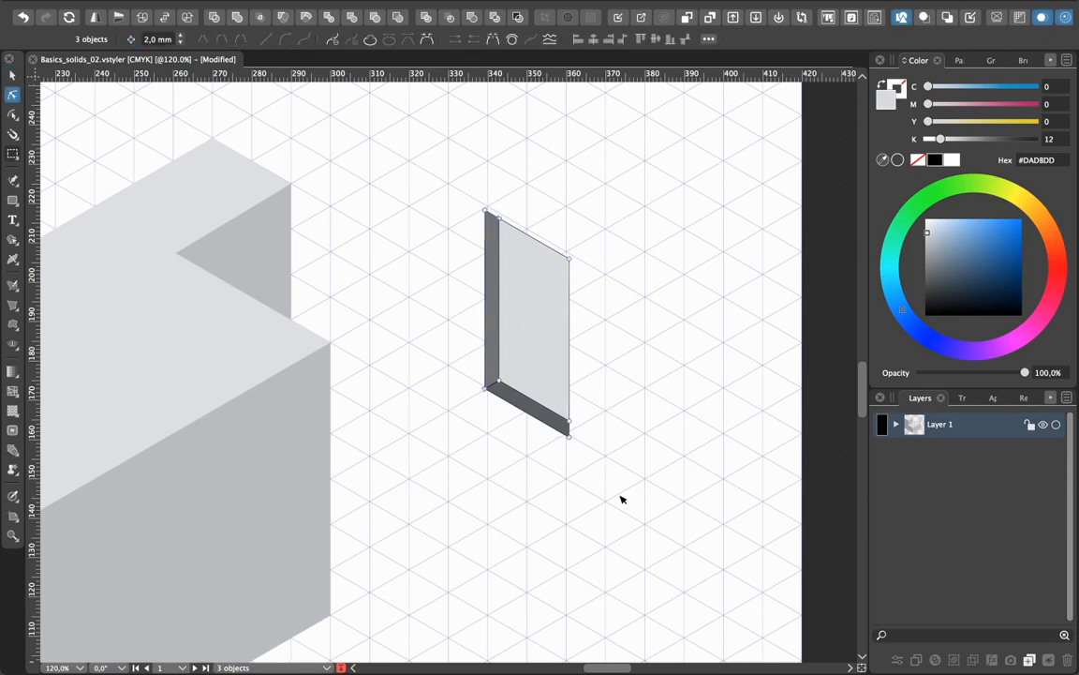
key("super+g")
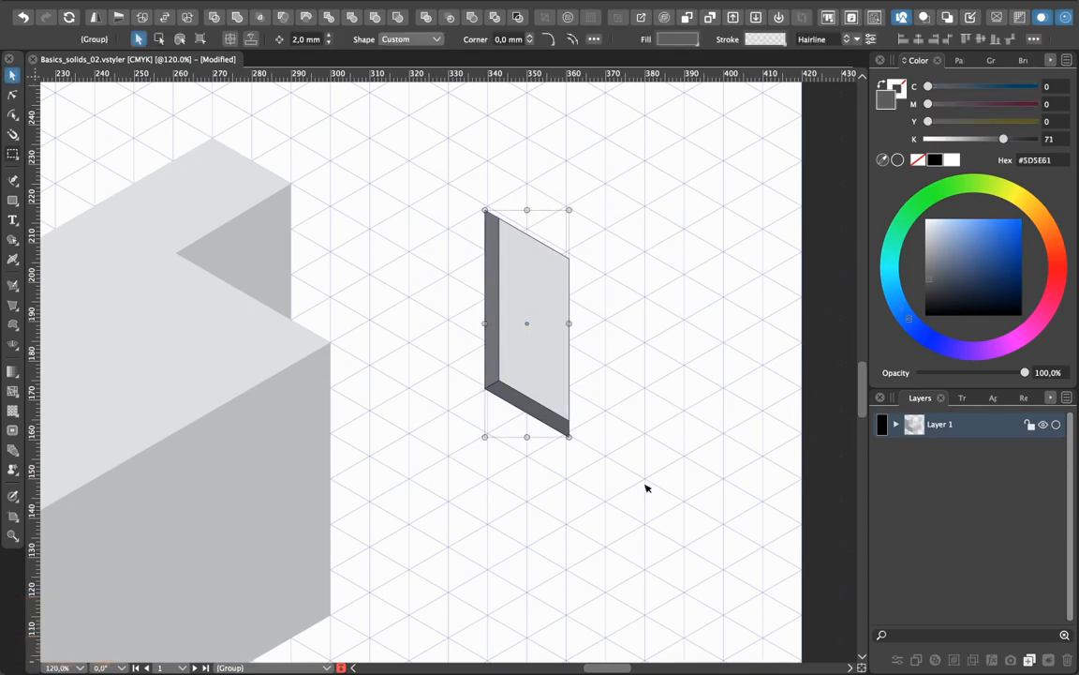
left_click(647, 489)
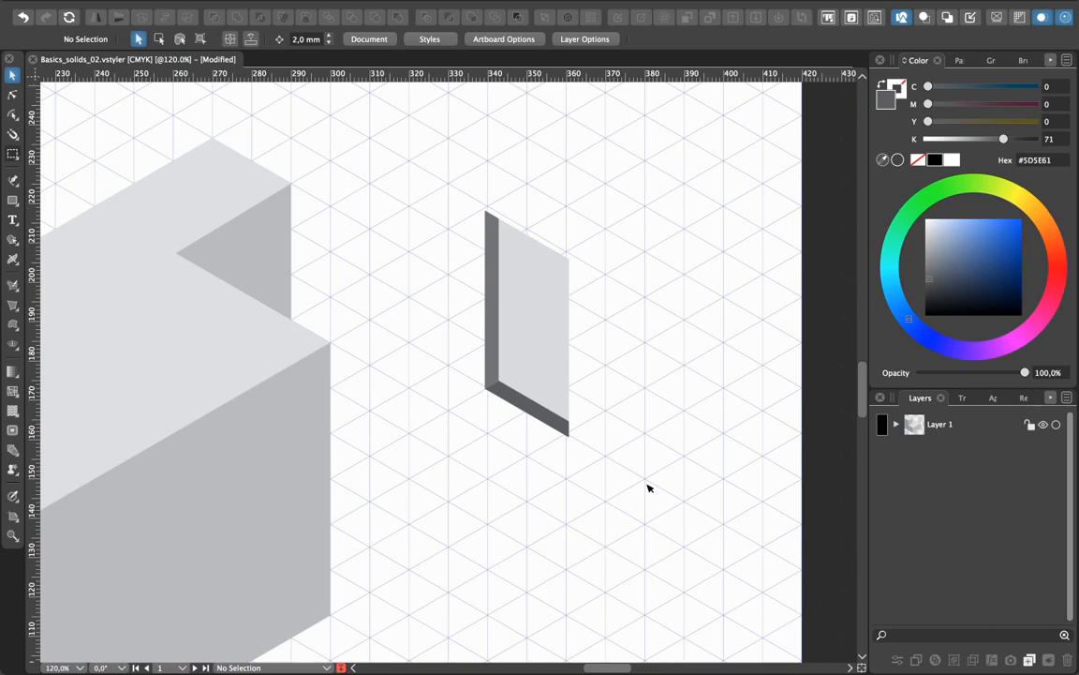
Scale the window group down to about 40% of its size and deselect it
key("super+minus")
key("super+minus")
key("super+minus")
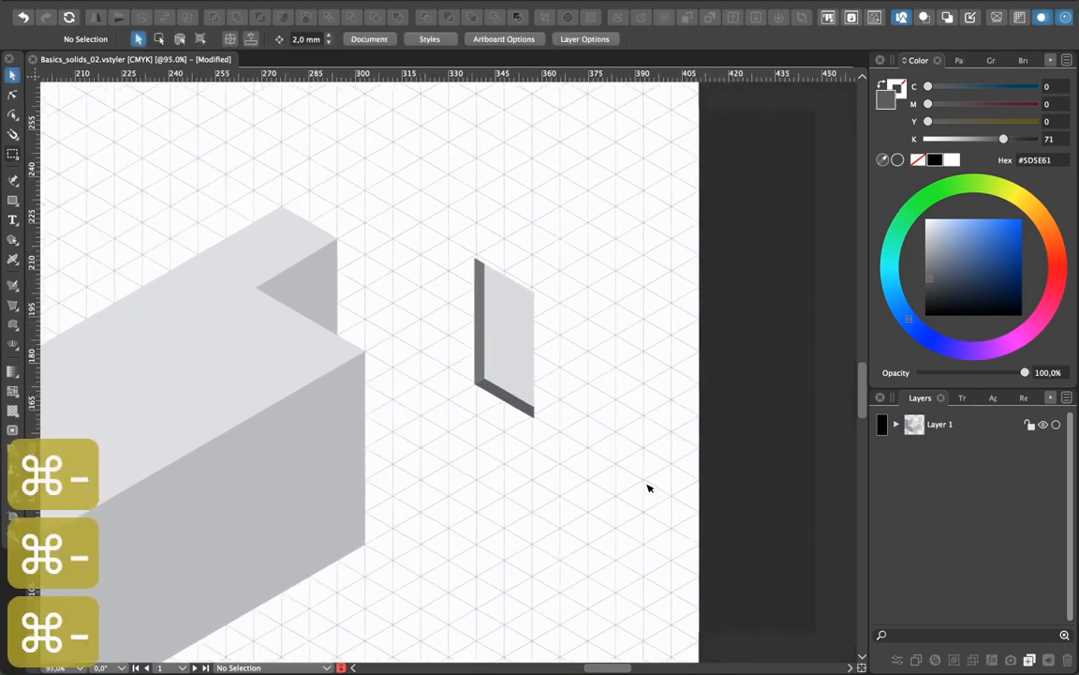
key("super+minus")
key("super+minus")
key("super+minus")
key("super+minus")
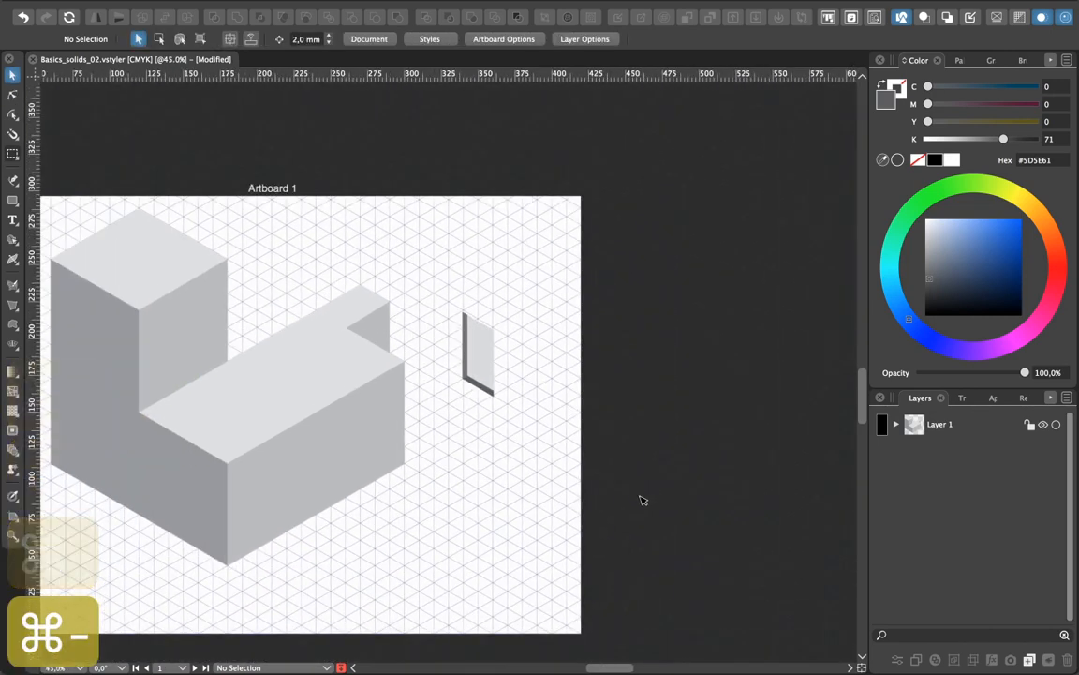
left_click(480, 363)
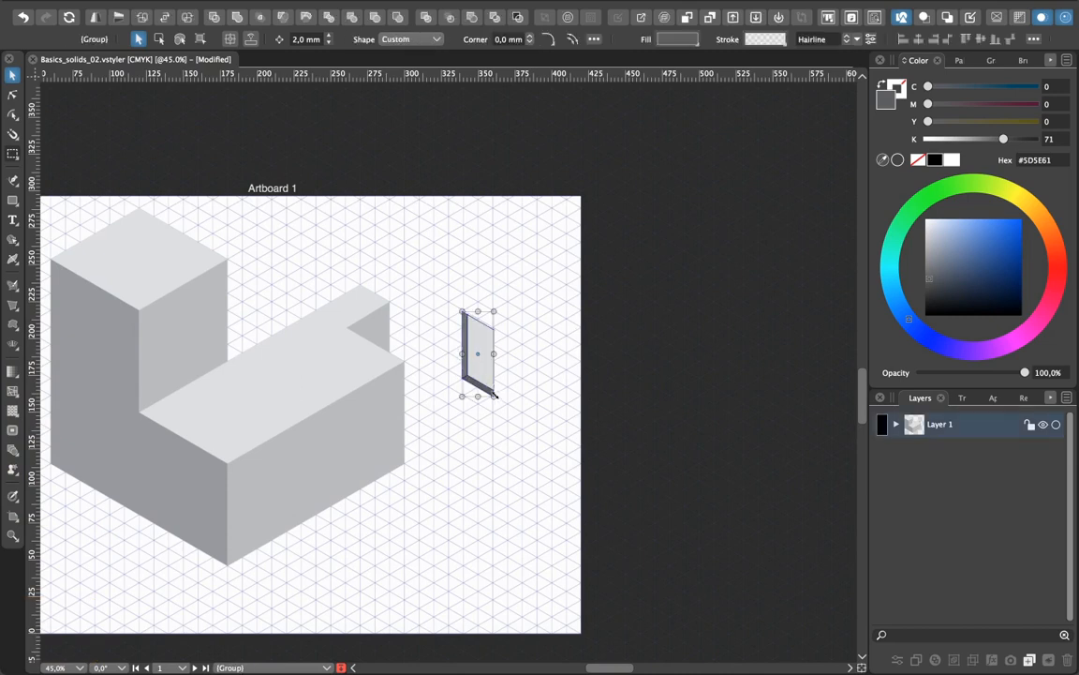
left_click_drag(490, 394, 468, 343)
left_click(482, 368)
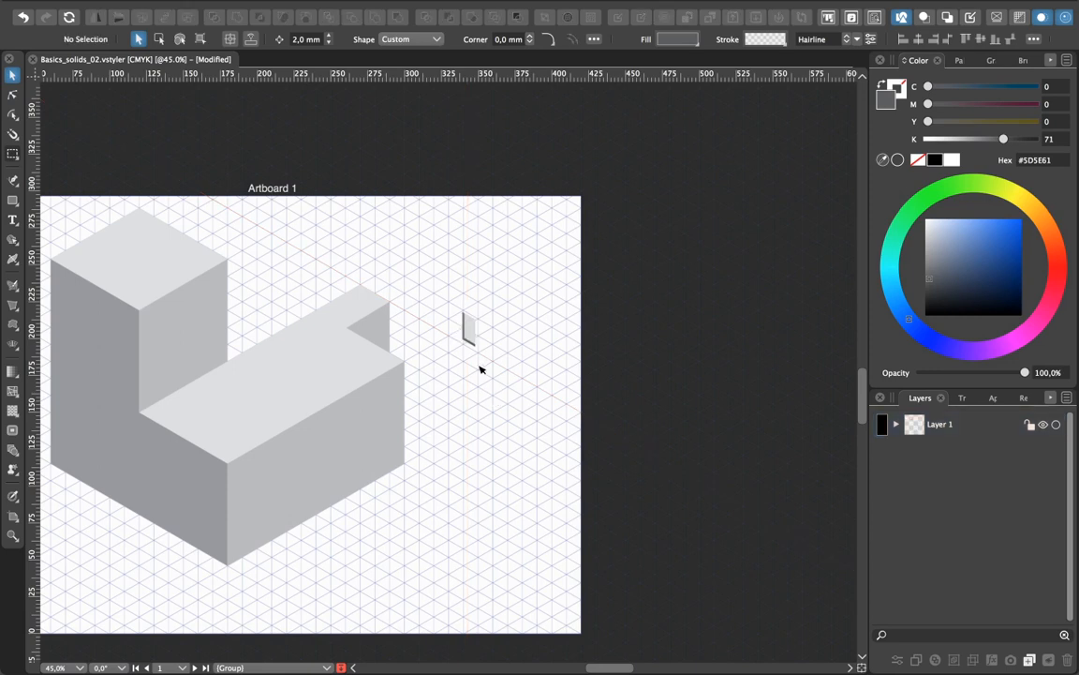
Place the window group near the upper left corner of the tower's dark left face and deselect it
left_click_drag(470, 329, 79, 327)
left_click(125, 537)
key("space")
left_click_drag(144, 571, 283, 588)
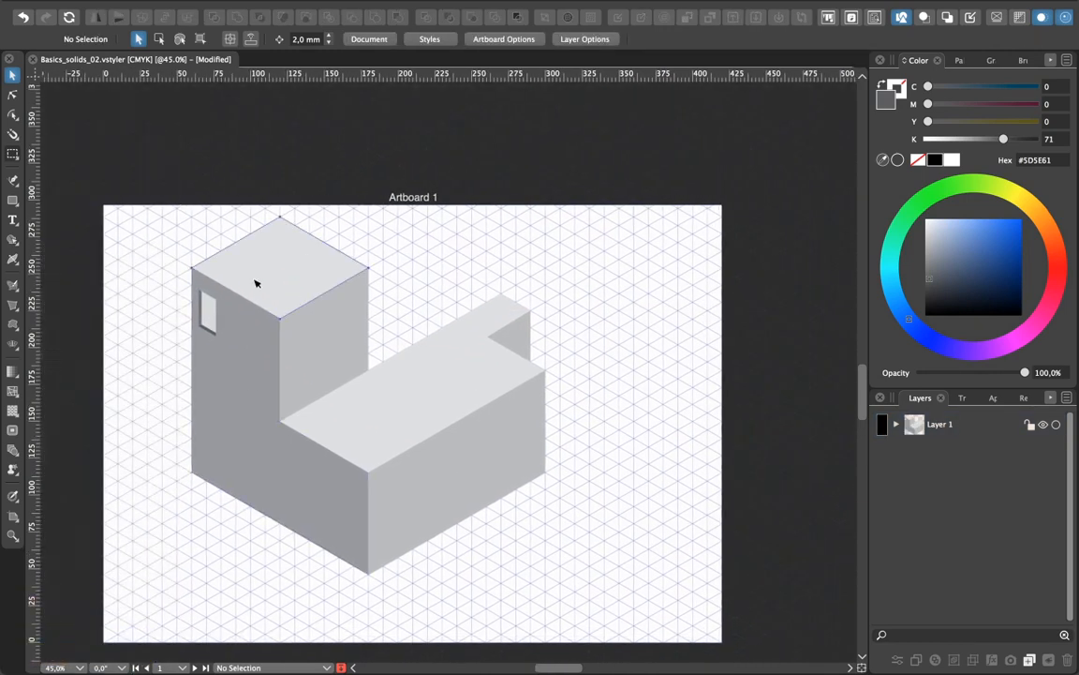
Duplicate the tower's window, flip the copy horizontally, and place it near the front corner of the low block's right face
mouse_move(346, 7)
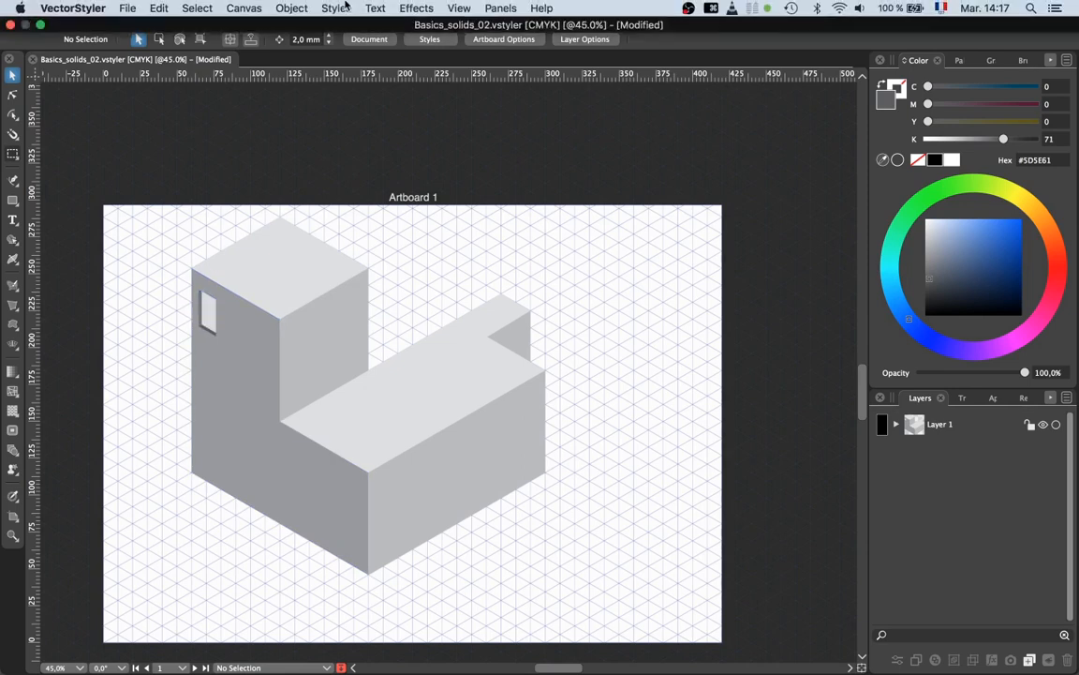
left_click(208, 323)
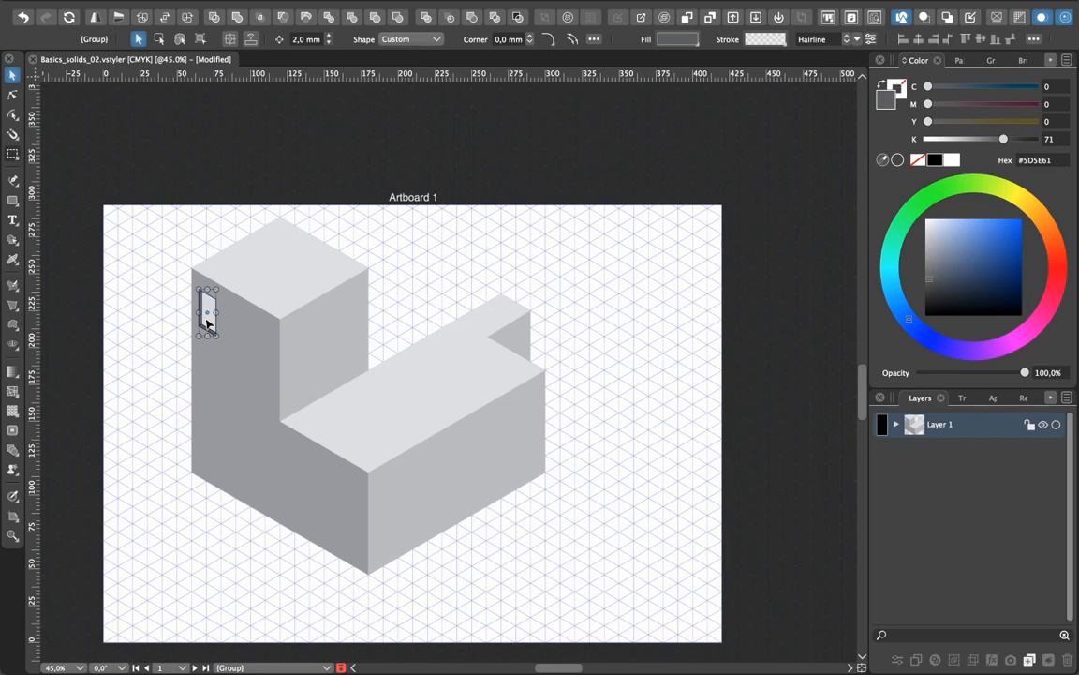
left_click_drag(208, 323, 235, 415)
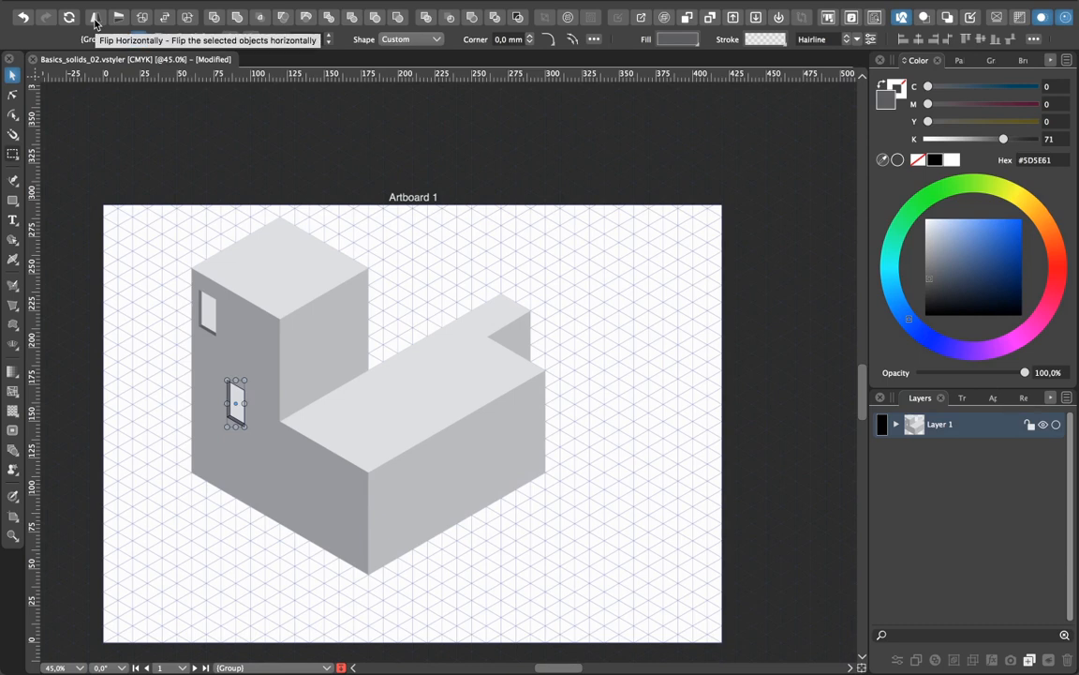
left_click(95, 19)
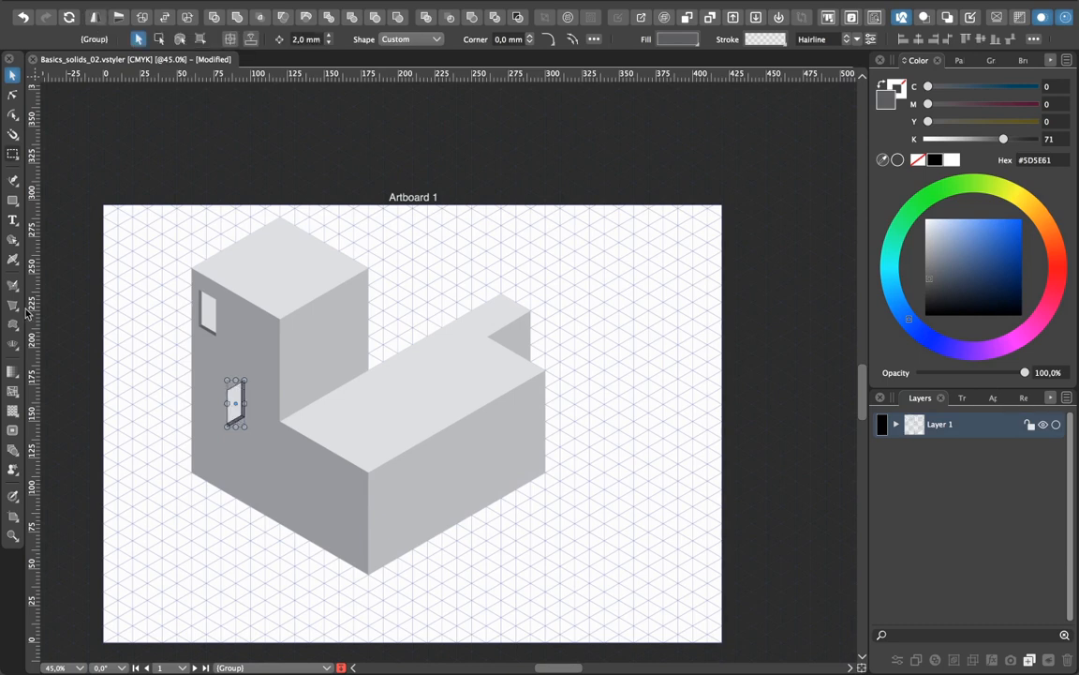
left_click_drag(244, 424, 401, 512)
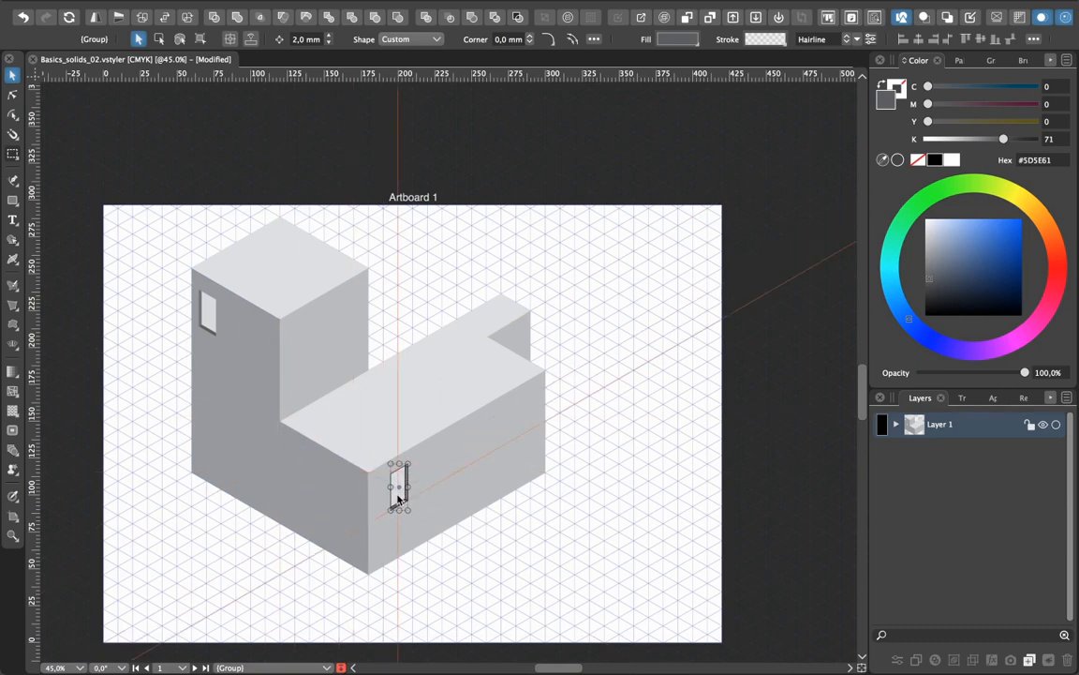
left_click(459, 566)
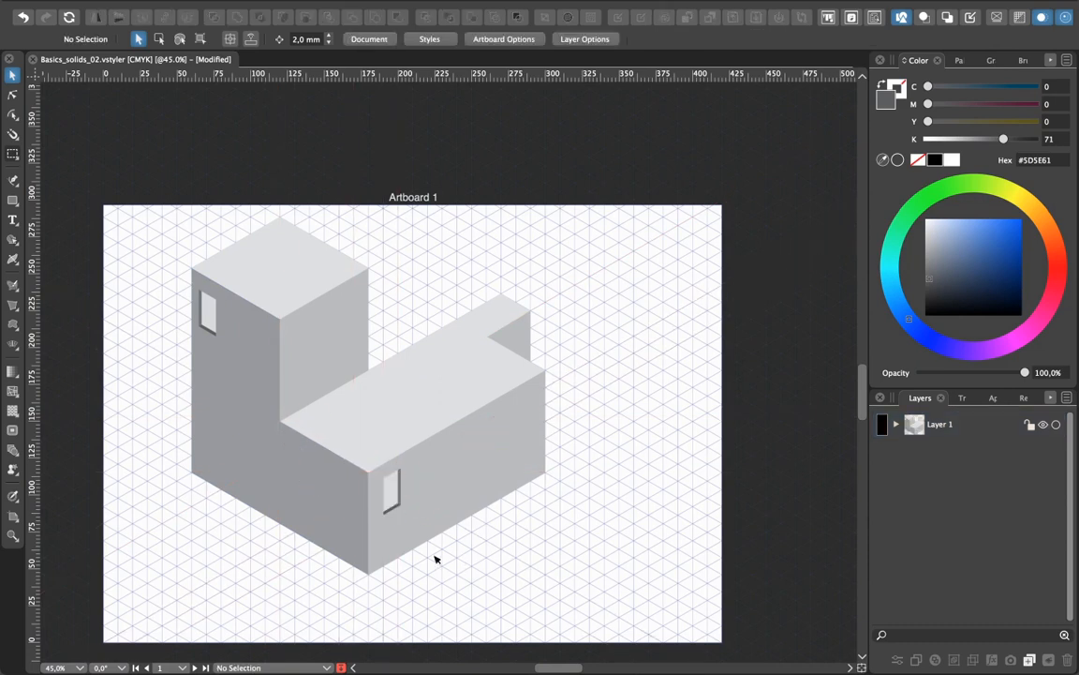
Copy the flipped window along the right face to its far end and deselect it
left_click(390, 500)
left_click_drag(391, 499, 523, 419)
left_click(573, 508)
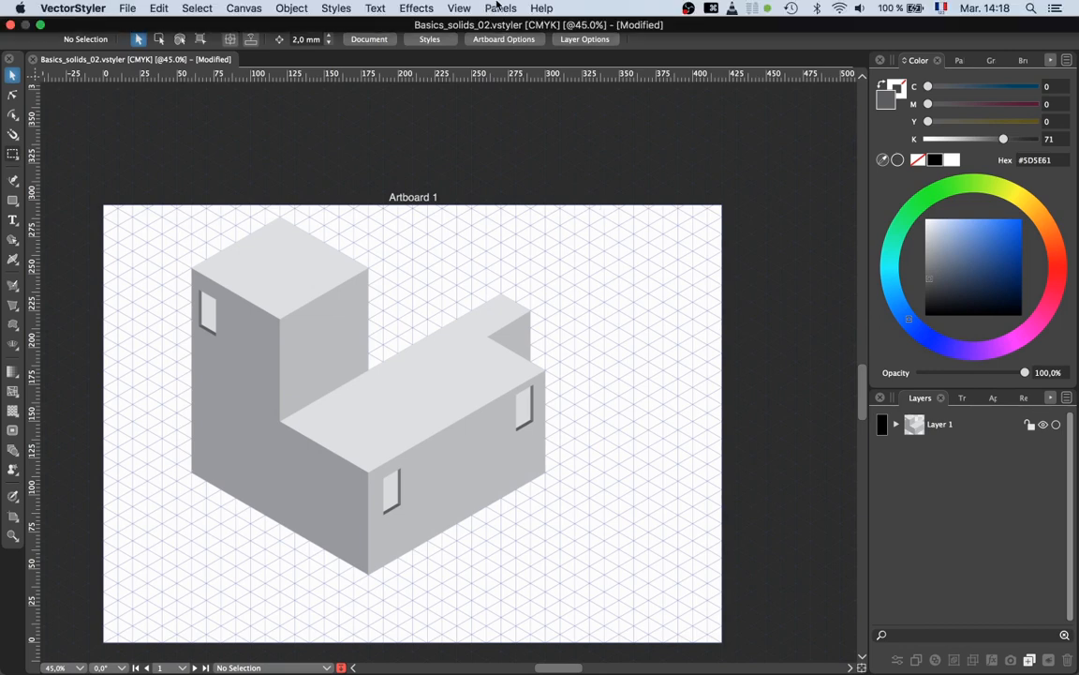
Show the Symbols panel and float it over the upper right part of the artboard
left_click(497, 4)
mouse_move(548, 538)
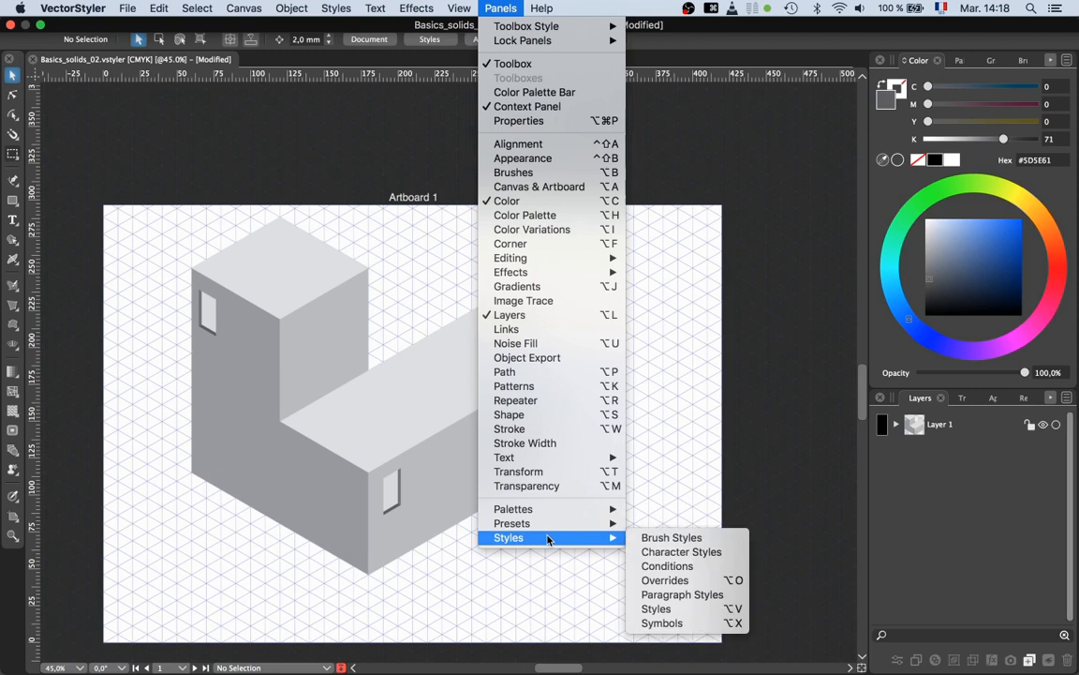
left_click(660, 626)
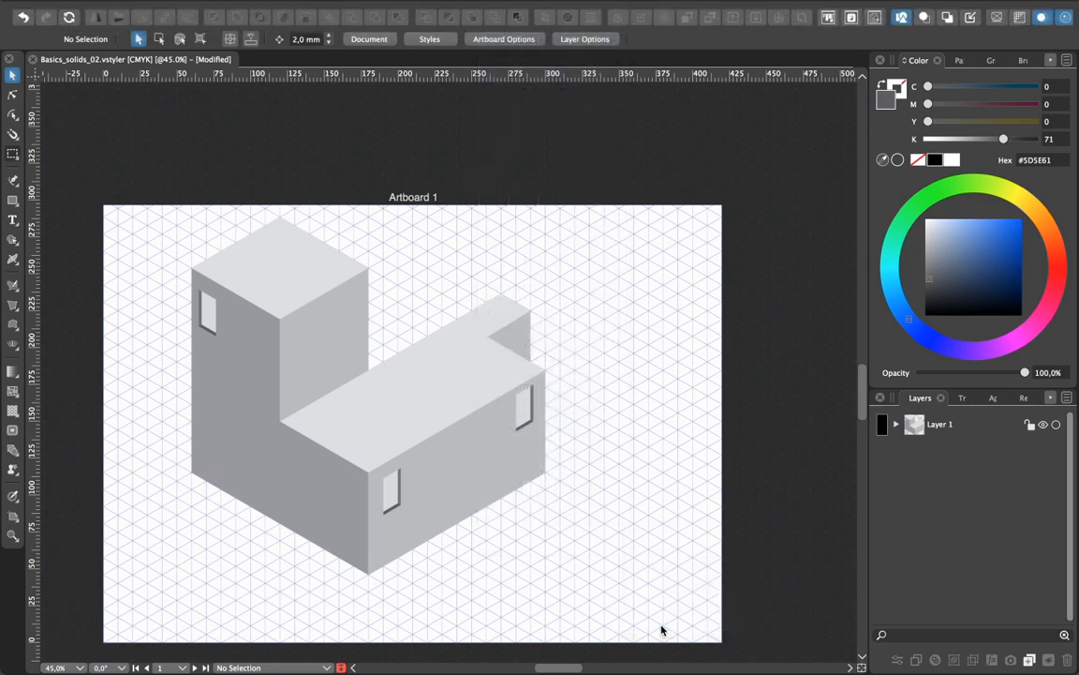
left_click_drag(895, 249, 583, 119)
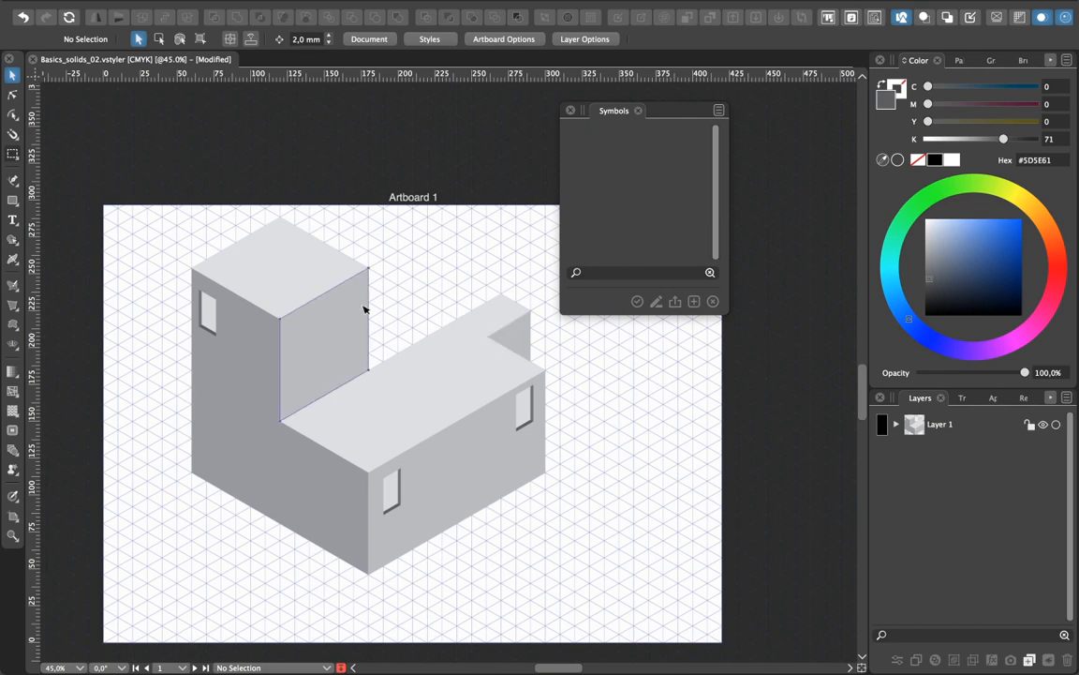
Save the tower's original window group as a new symbol named "window 1" and deselect everything
left_click(208, 311)
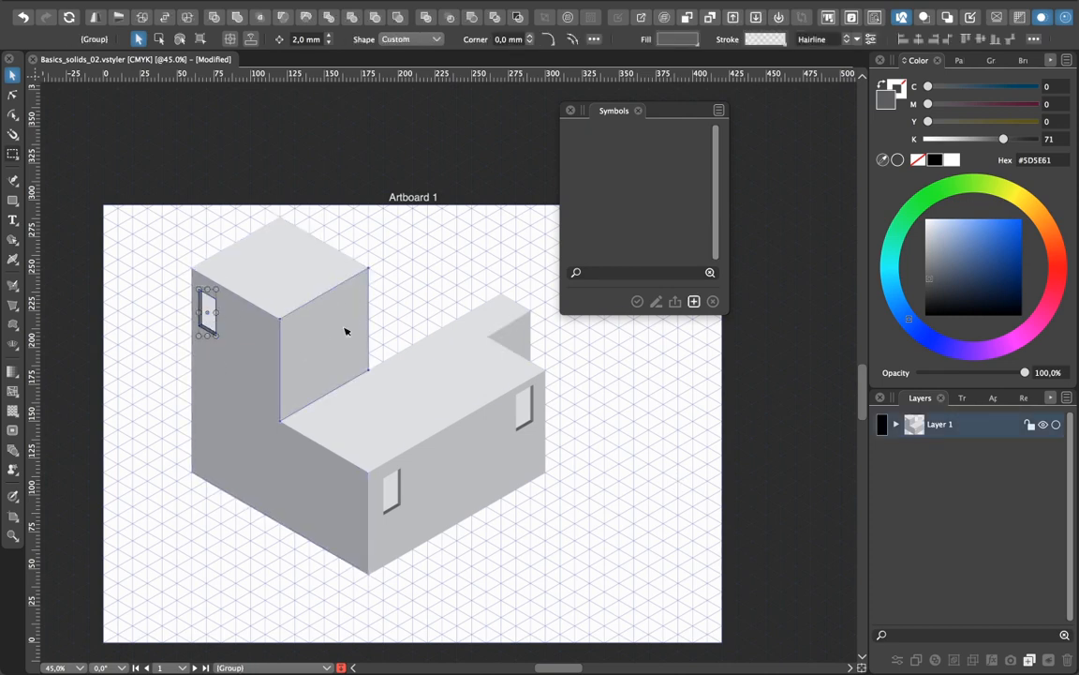
left_click(694, 301)
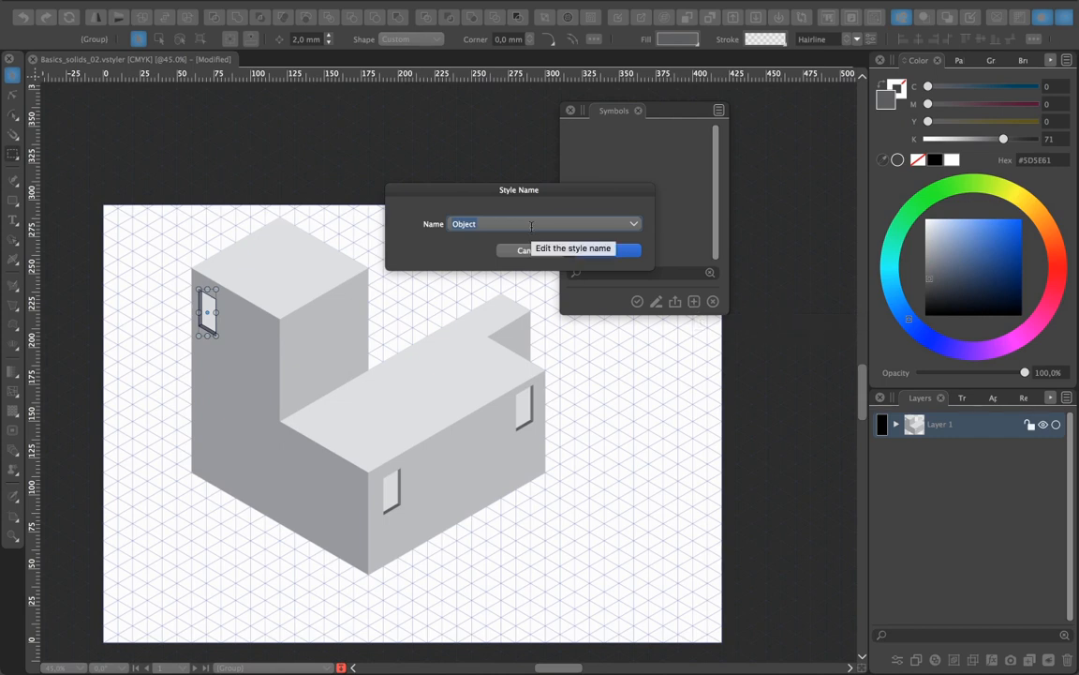
type("win")
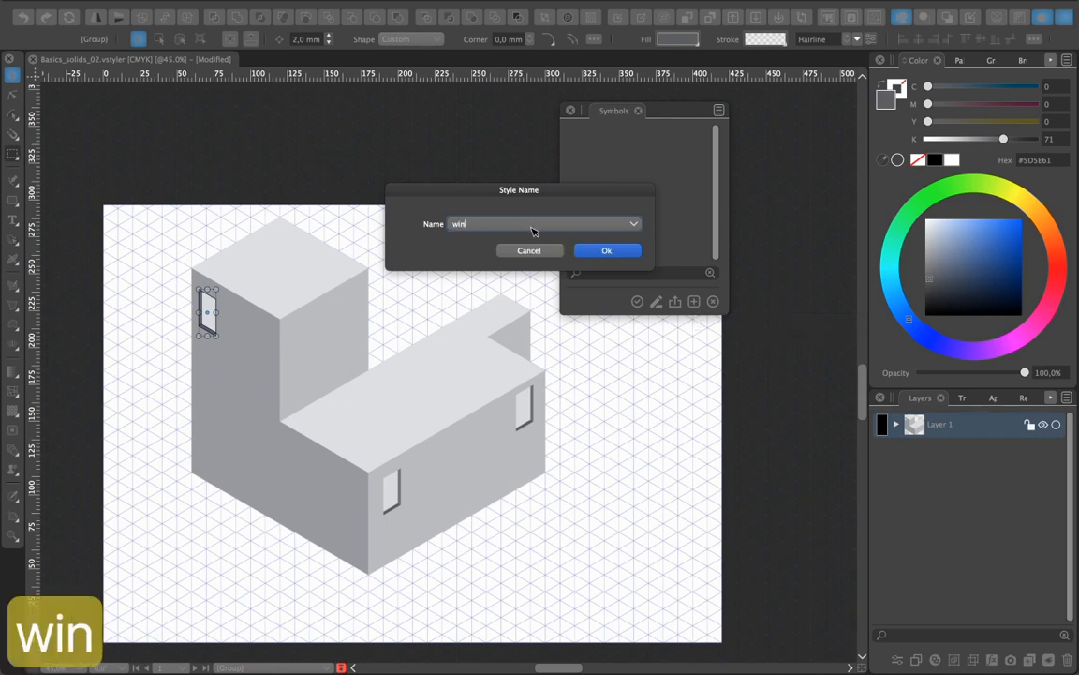
type("dow ")
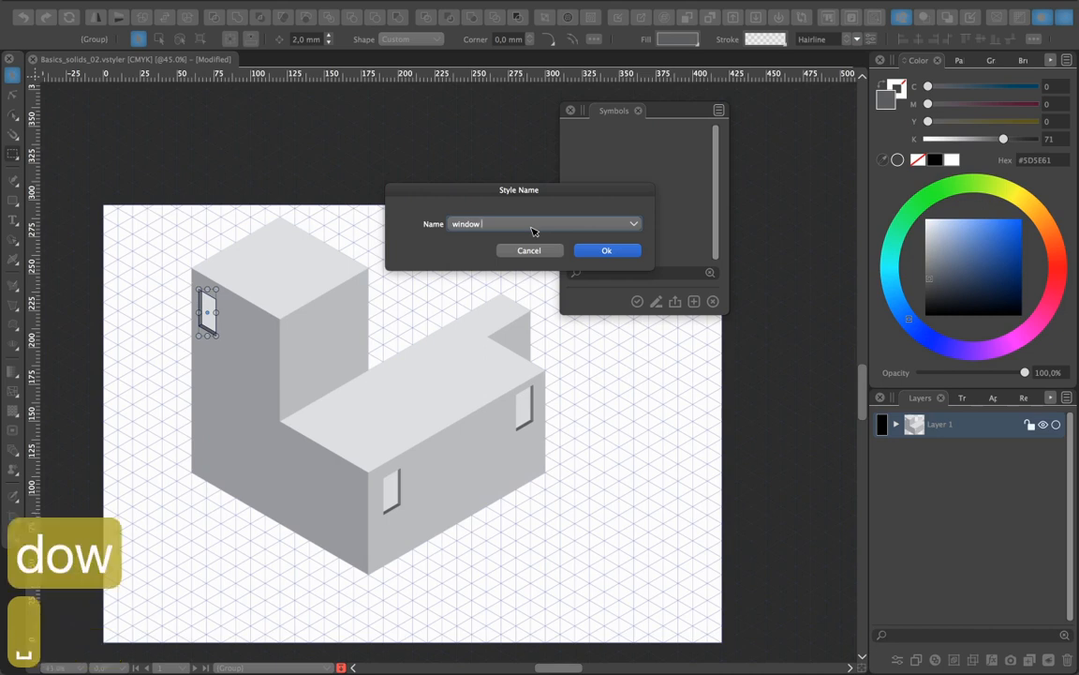
type("1")
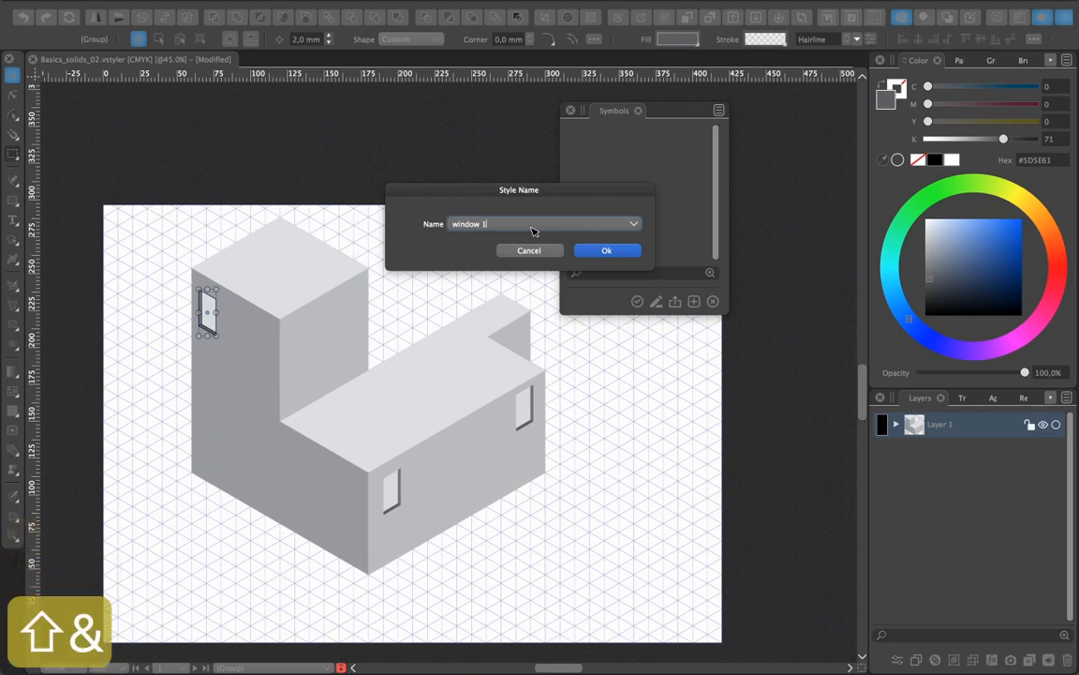
left_click(604, 250)
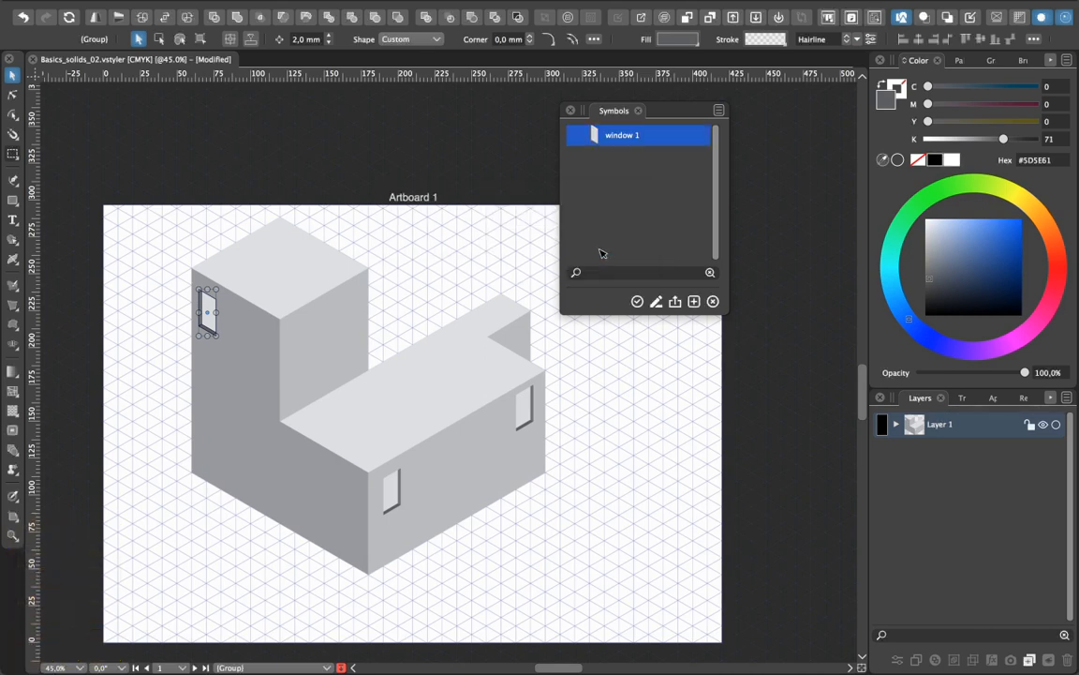
left_click(605, 242)
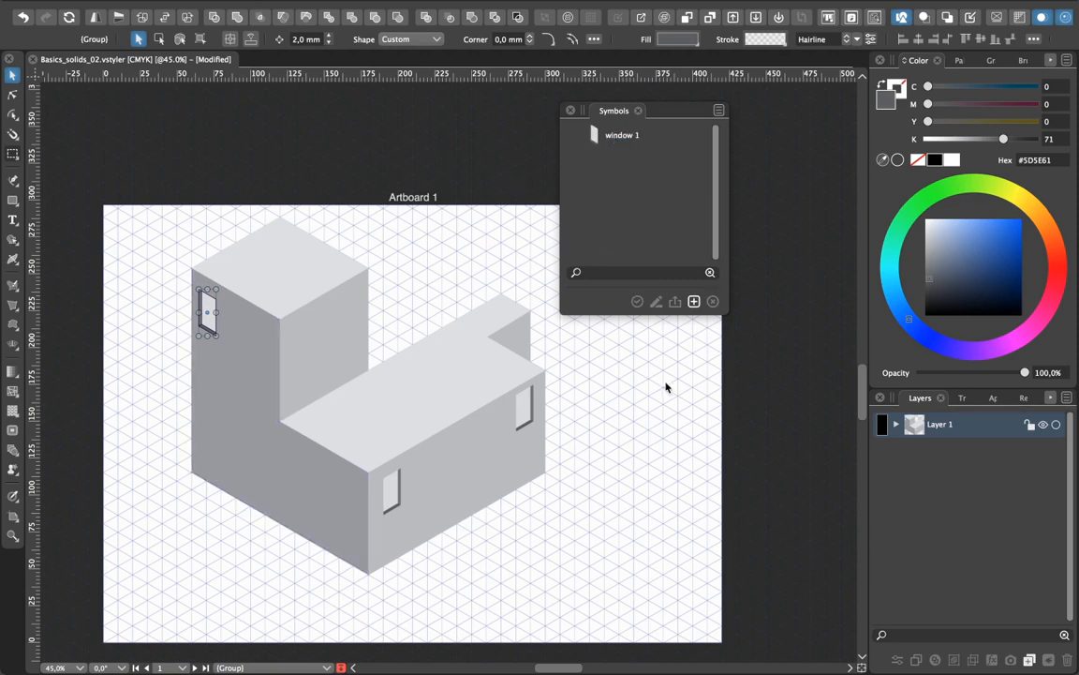
left_click(759, 386)
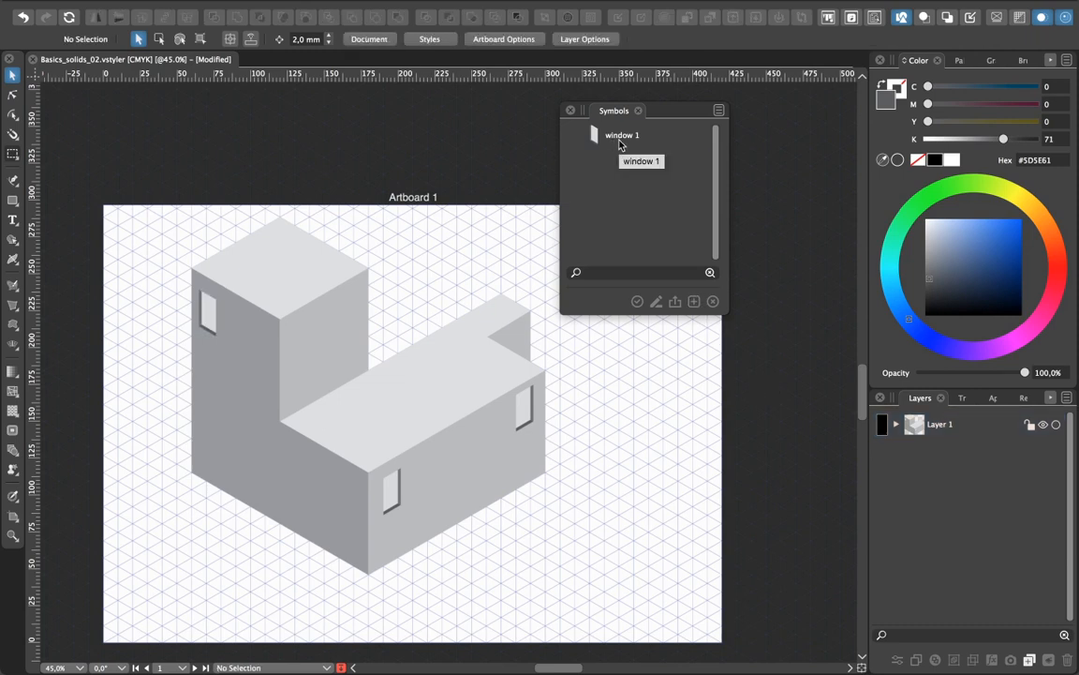
Stamp six instances of the window 1 symbol across the dark left face, below the original window and along the low block
left_click(618, 145)
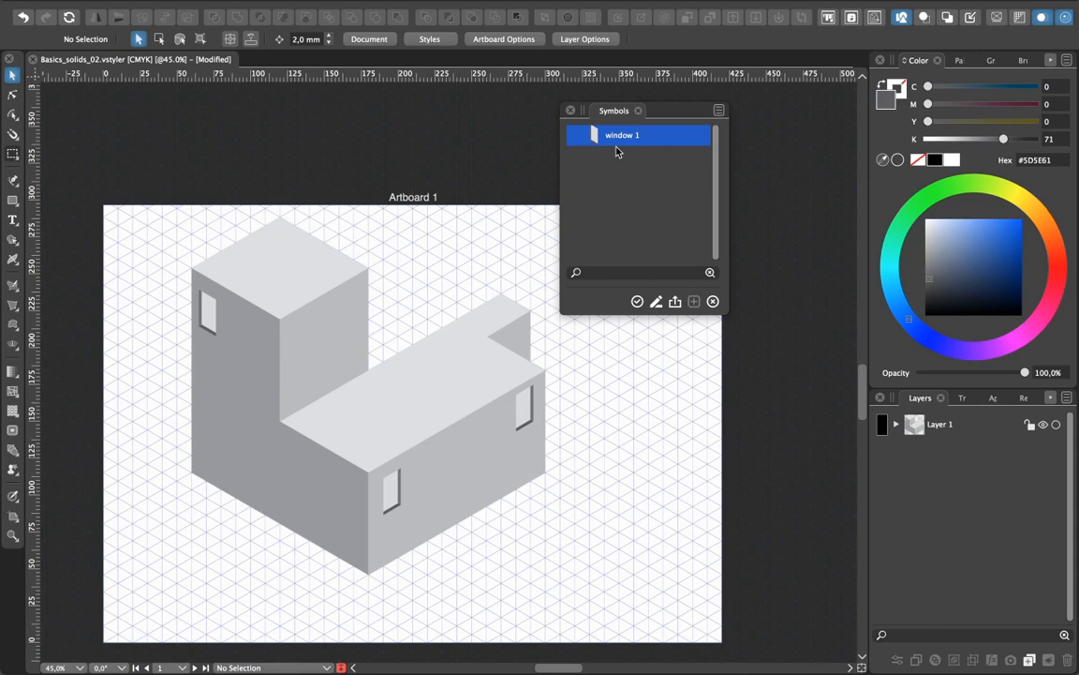
left_click(11, 471)
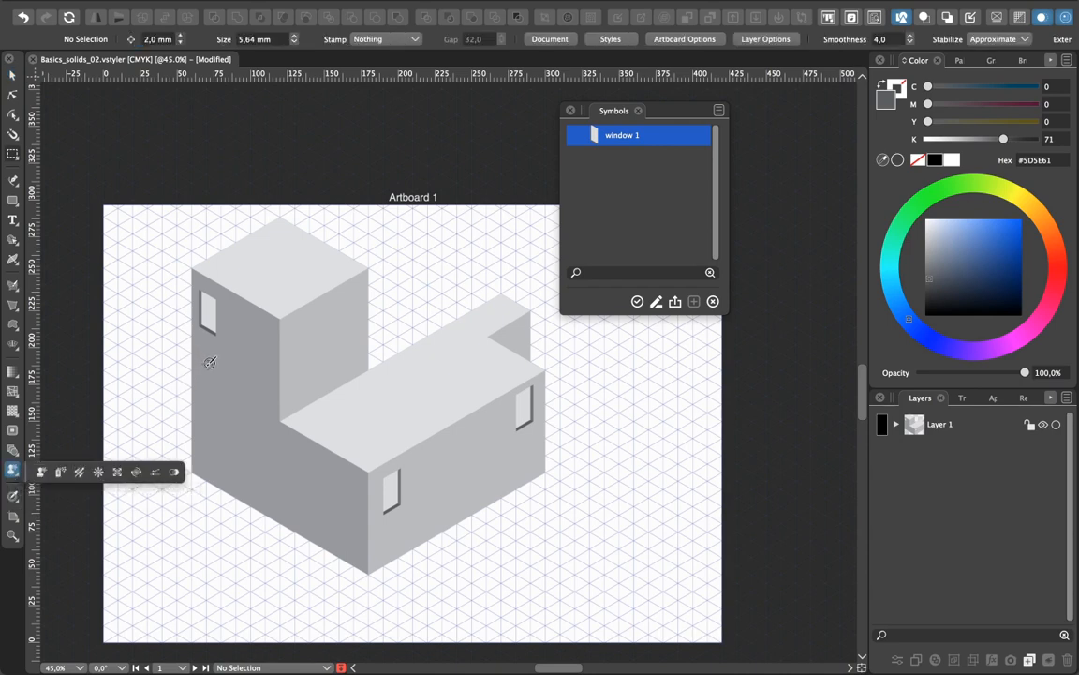
left_click(210, 361)
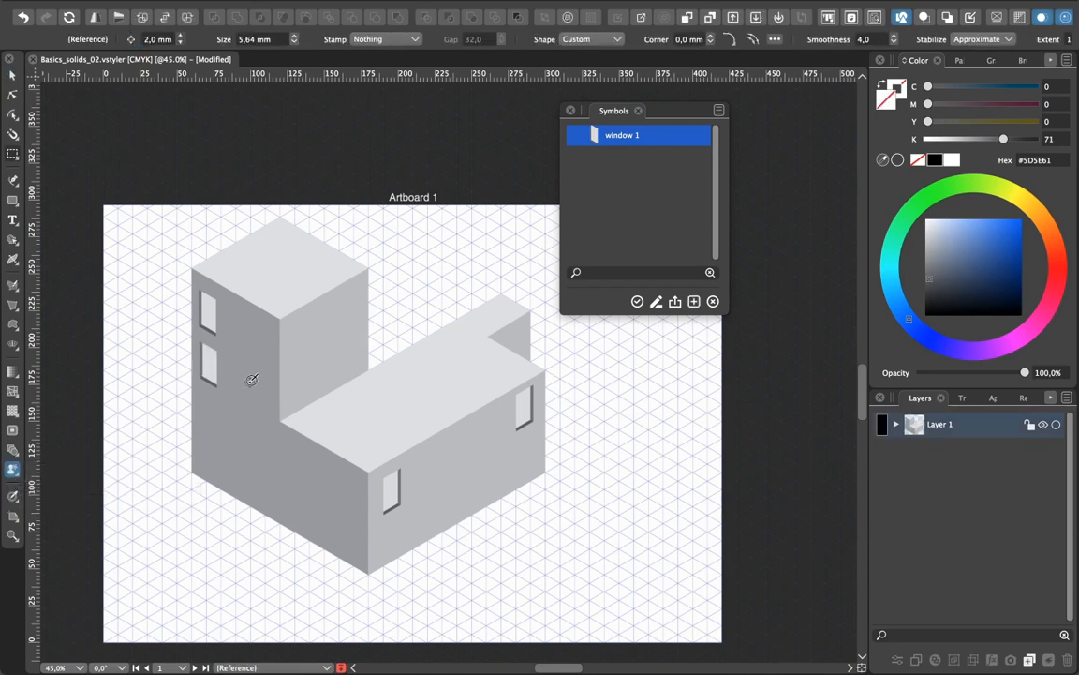
left_click(251, 379)
left_click(208, 425)
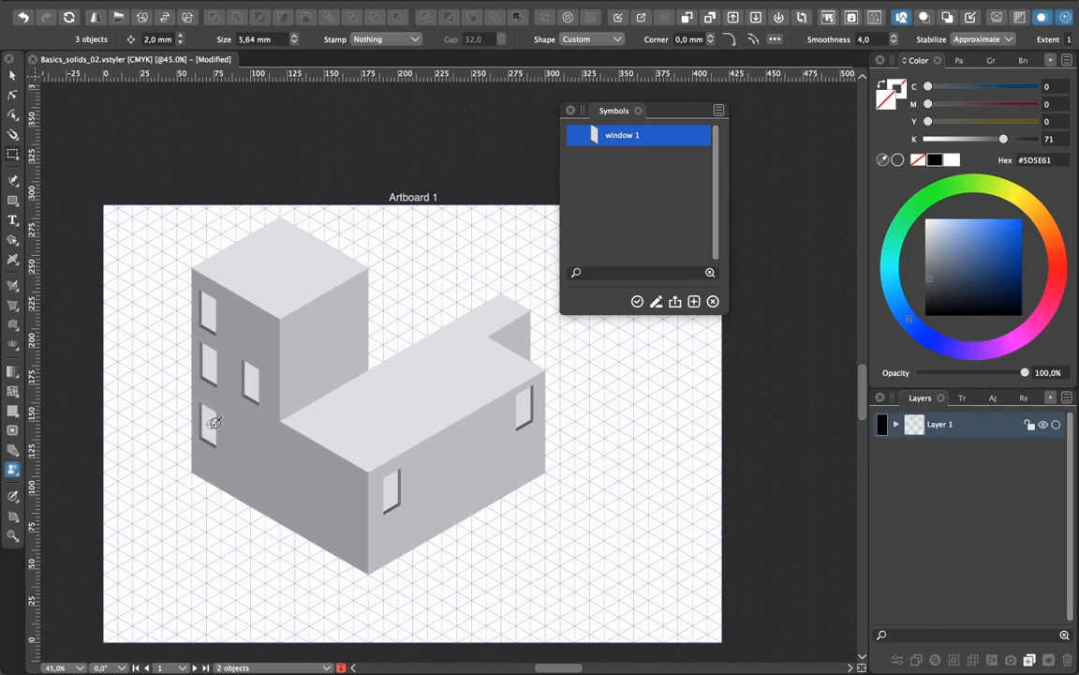
left_click(249, 433)
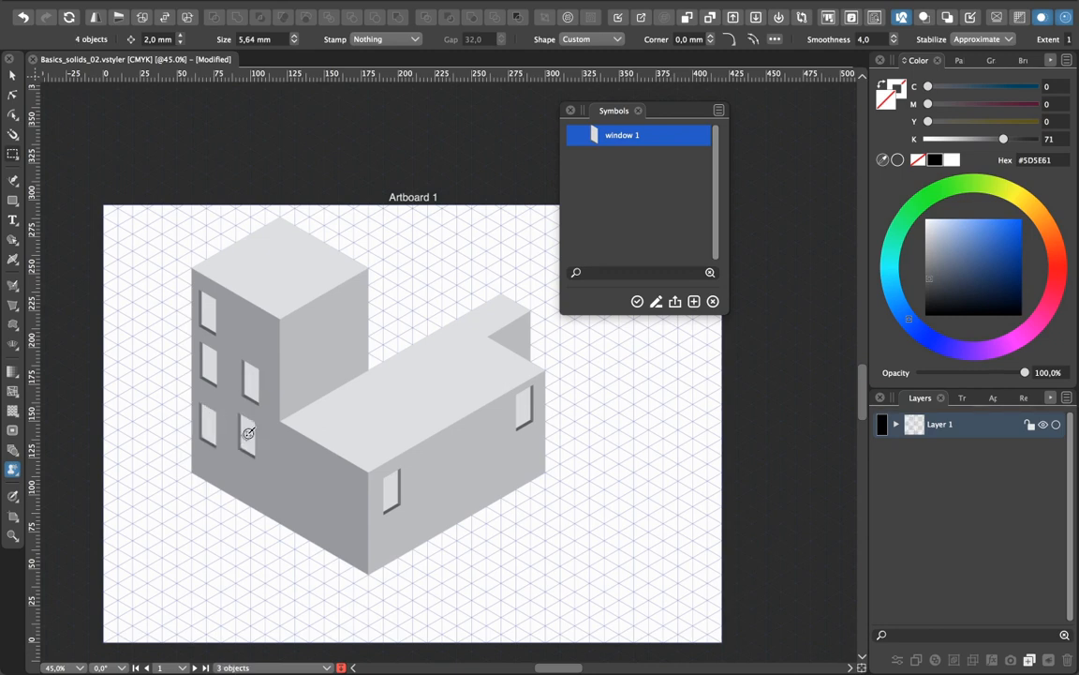
left_click(288, 461)
left_click(332, 484)
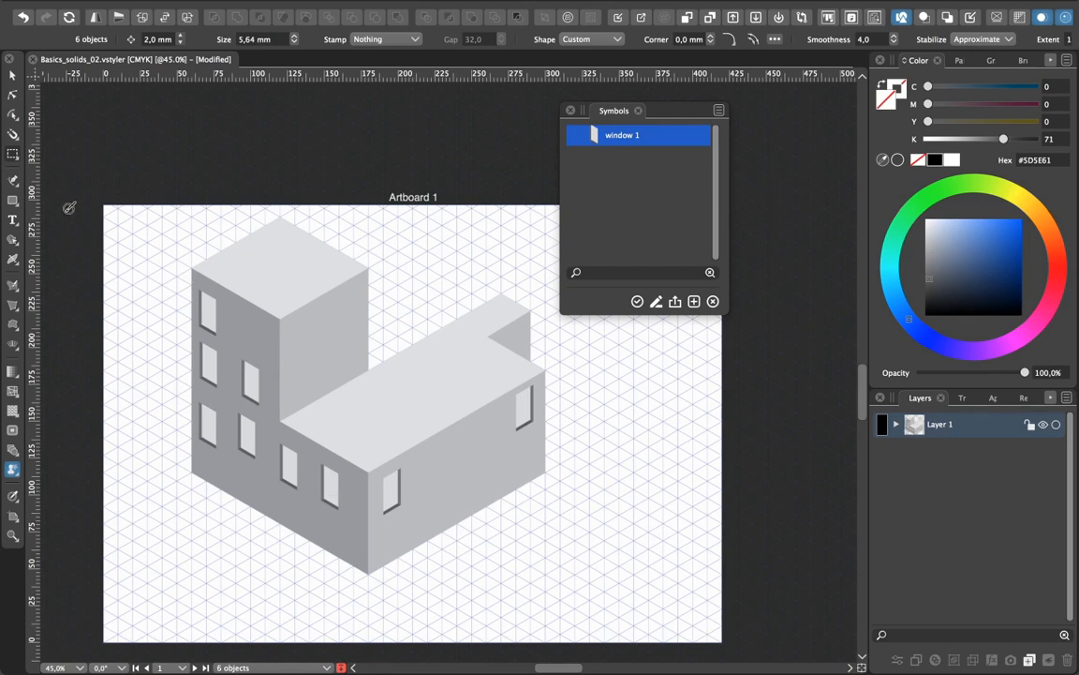
Delete the second window from the left in the lower row of the dark left face, then deselect the window 1 symbol
left_click(13, 76)
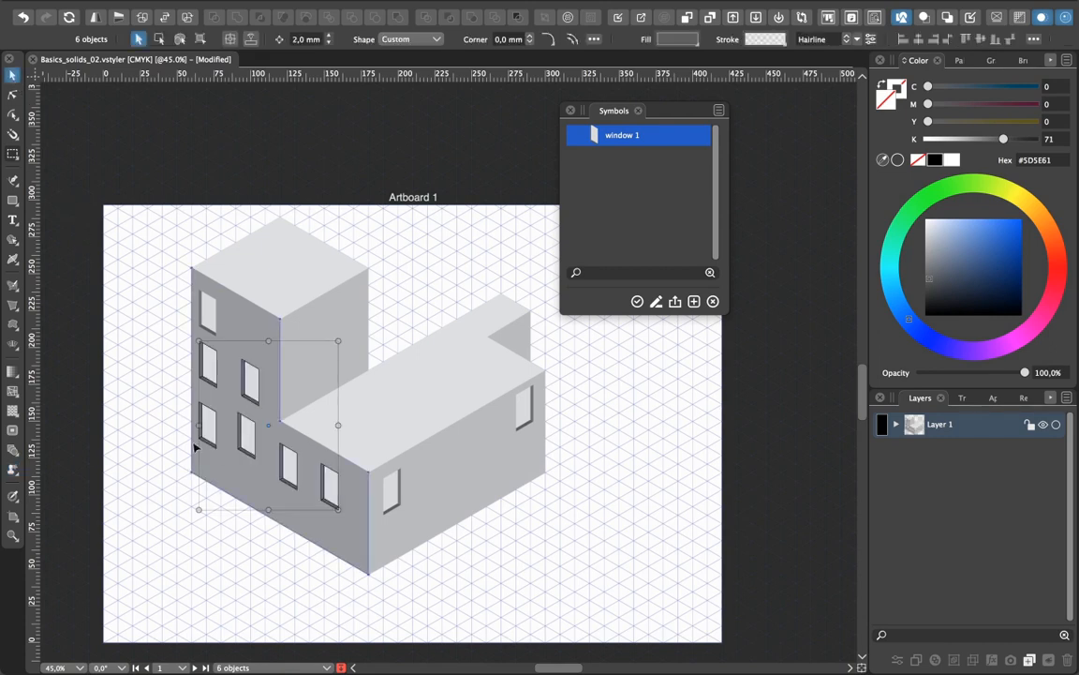
left_click(229, 472)
left_click(245, 432)
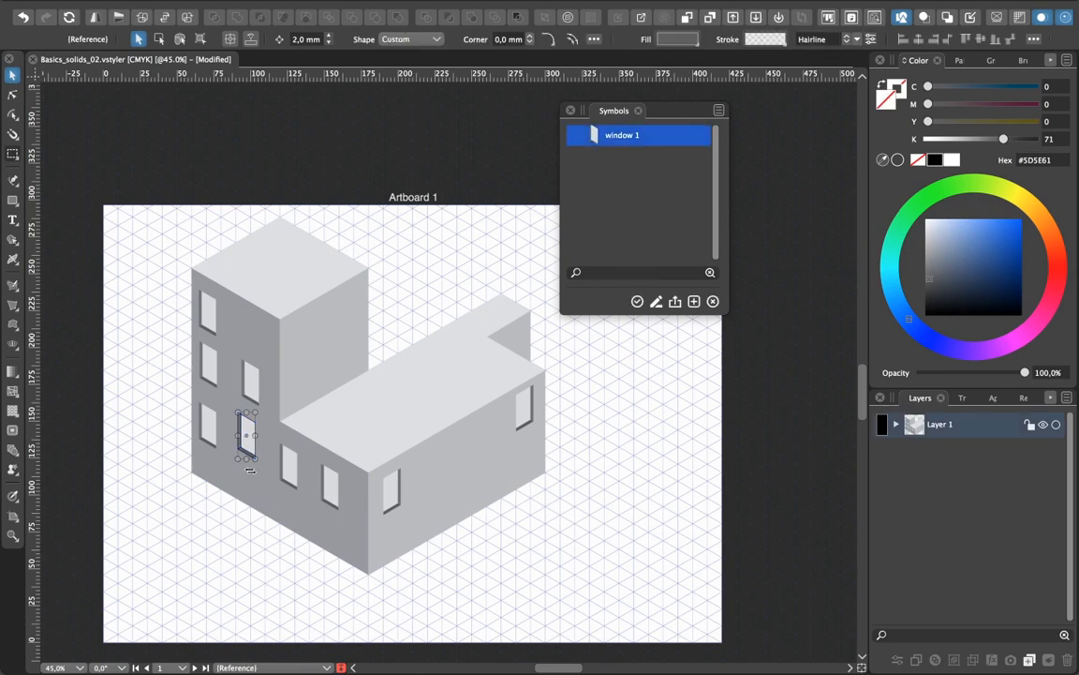
key("BackSpace")
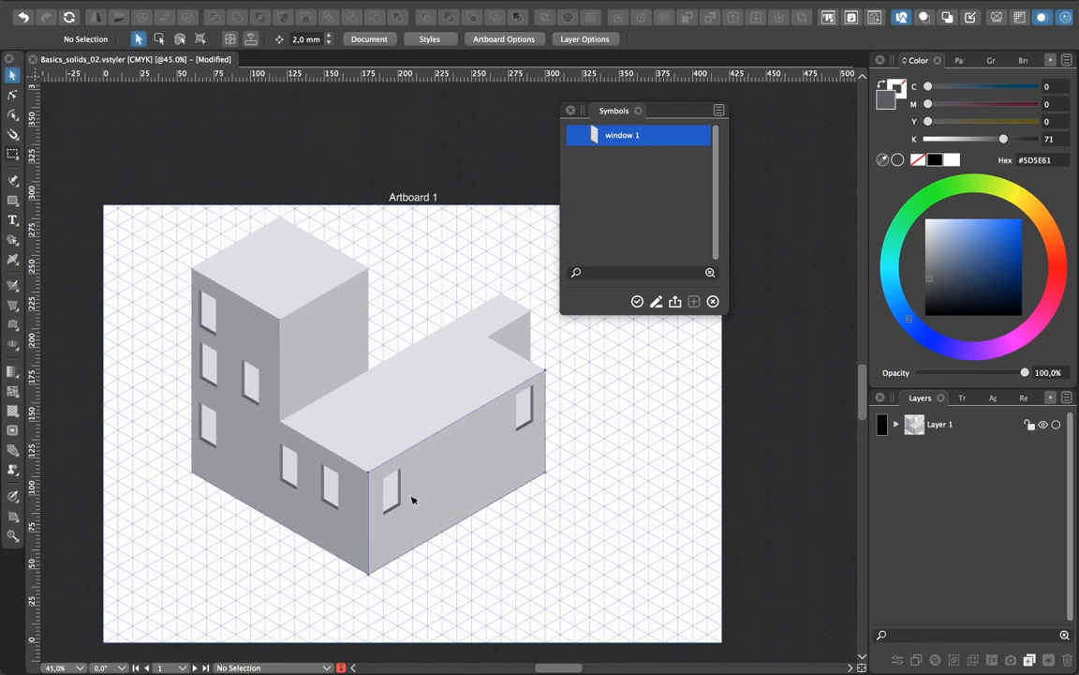
left_click(608, 212)
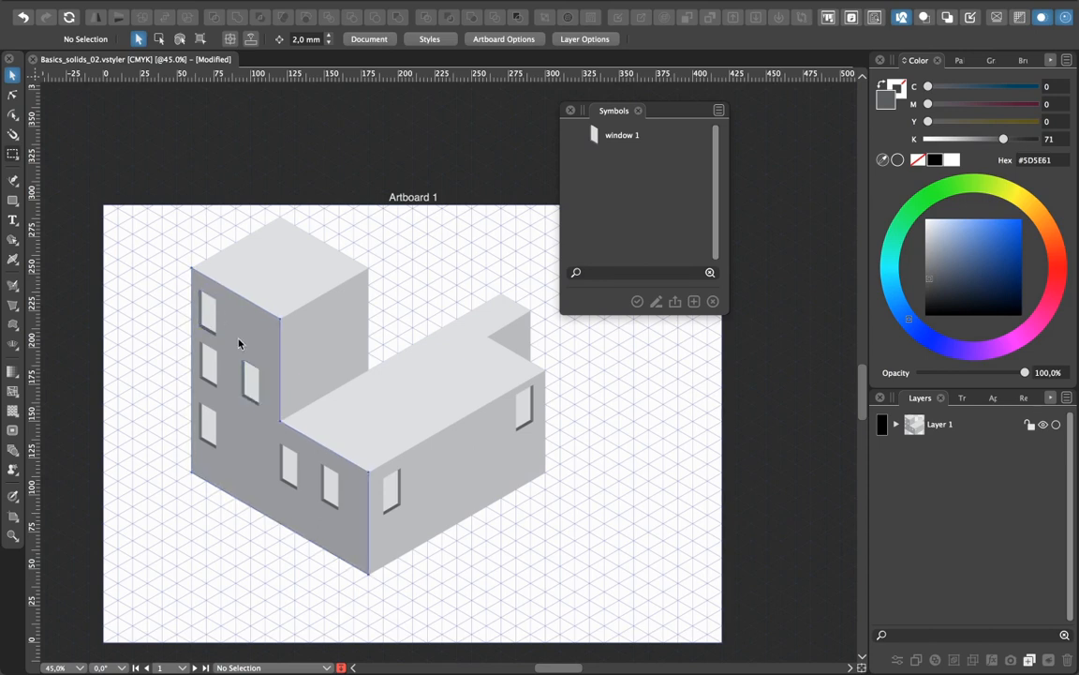
Isolate the tower's top window group, set its pane fill to 88% black, and leave isolation mode
left_click(209, 316)
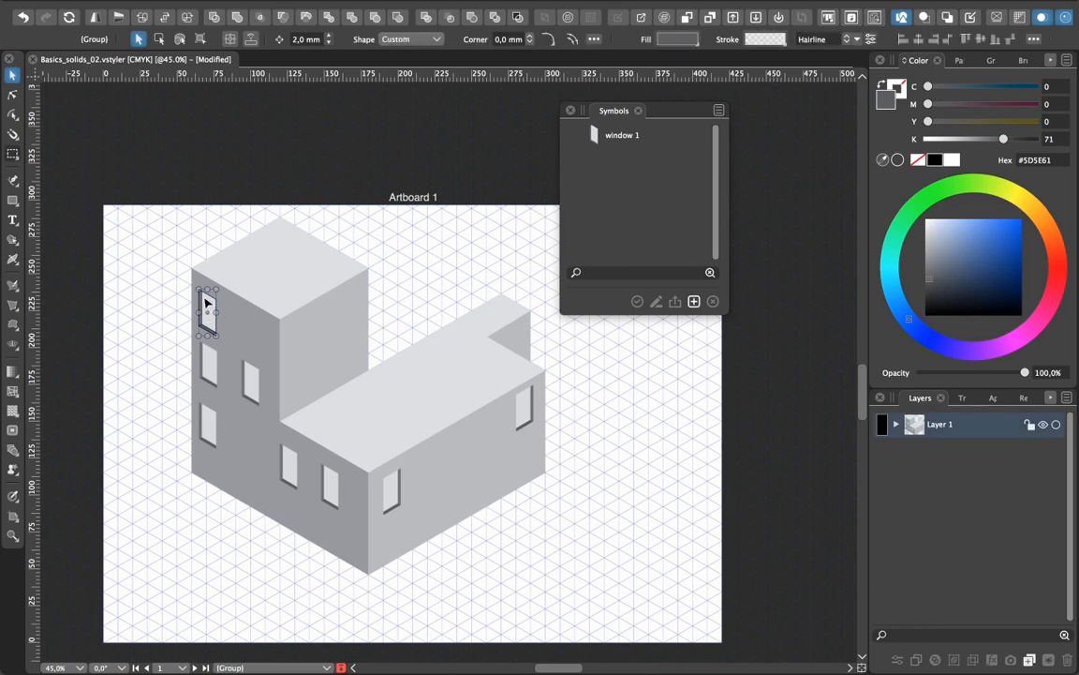
double_click(209, 306)
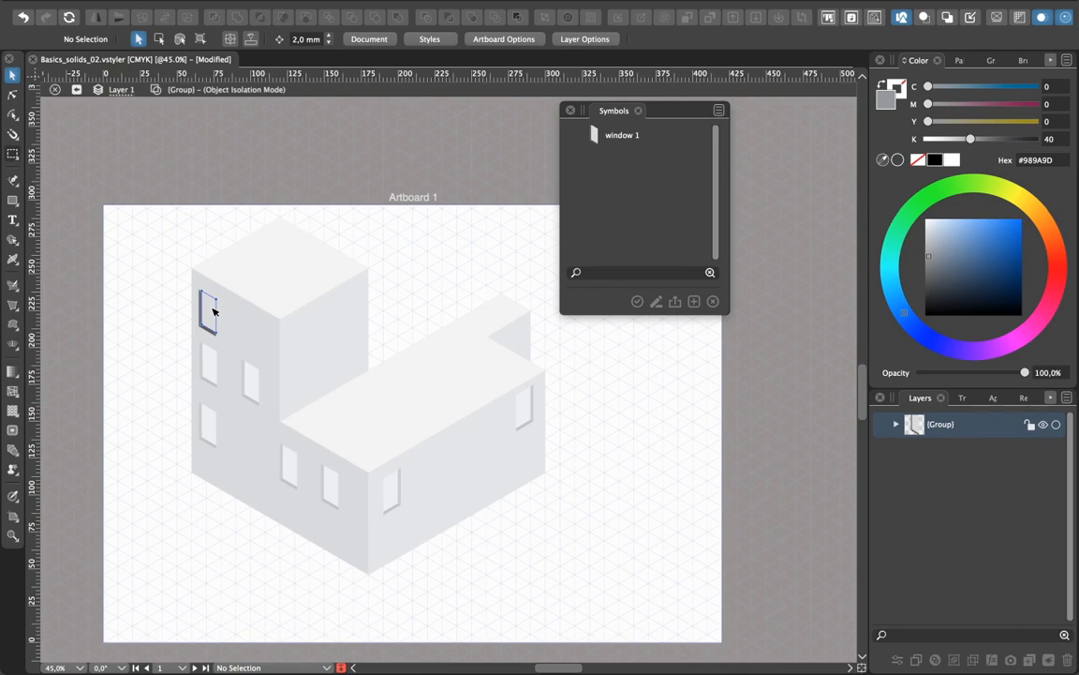
left_click(213, 311)
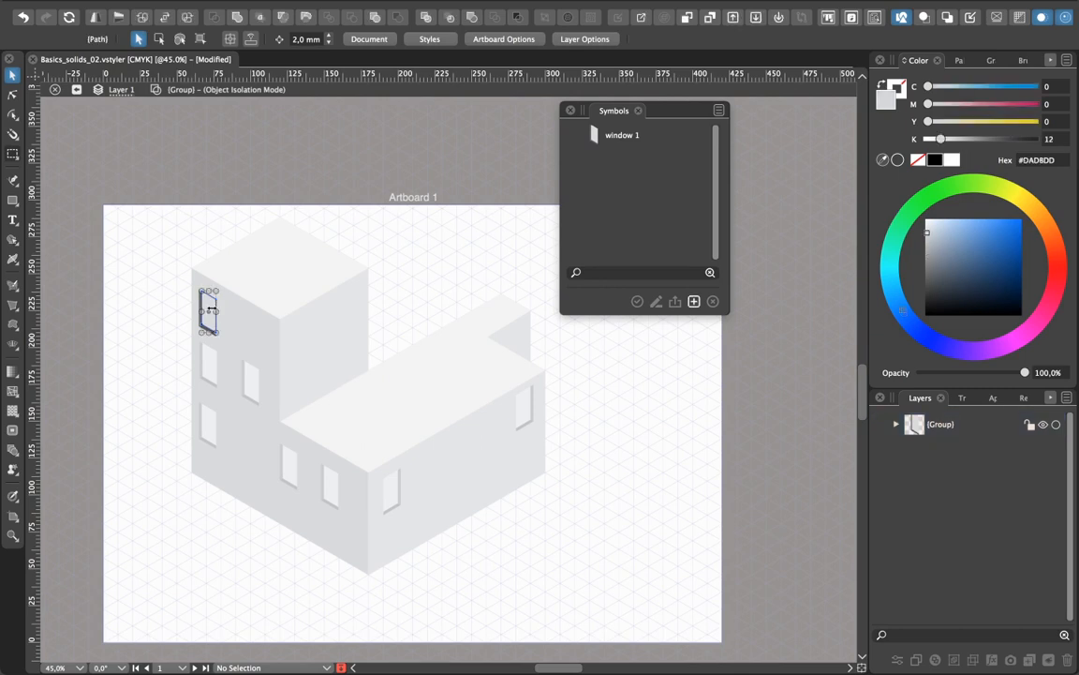
left_click_drag(946, 141, 1022, 140)
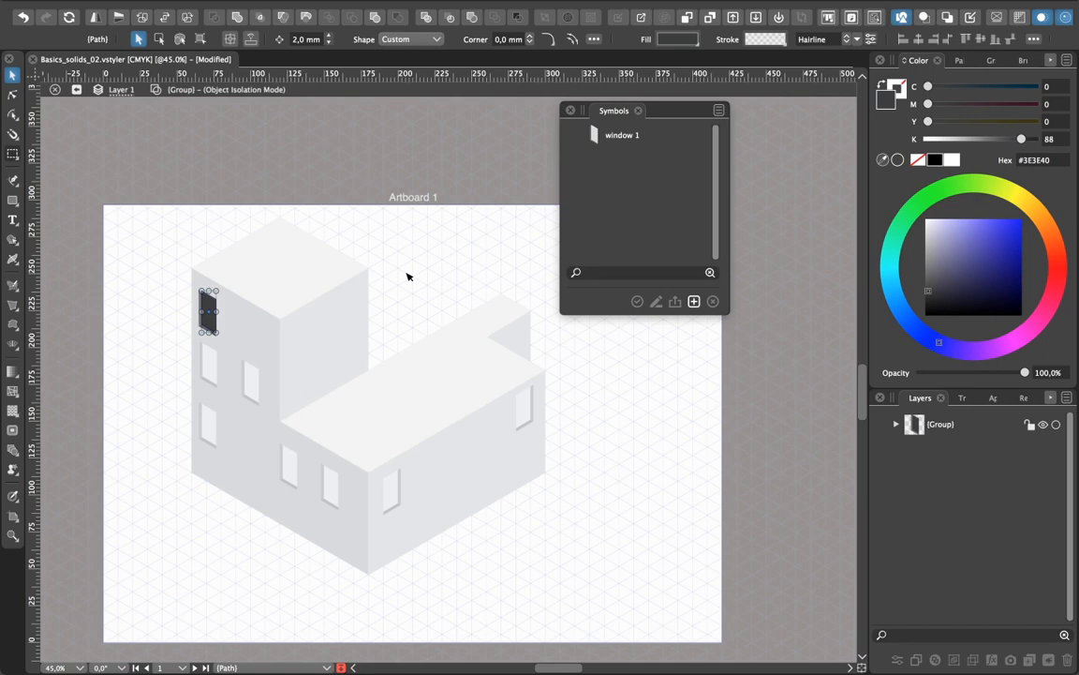
key("Escape")
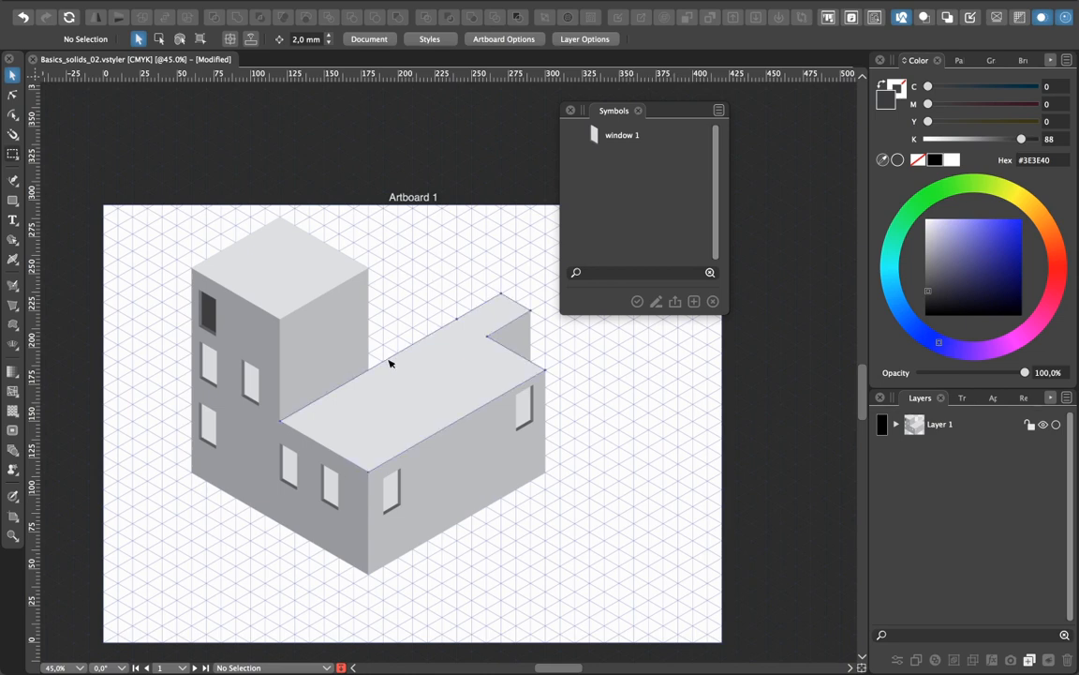
Save the tower's dark top window group as a new symbol named "window 2" and deselect everything
left_click(208, 309)
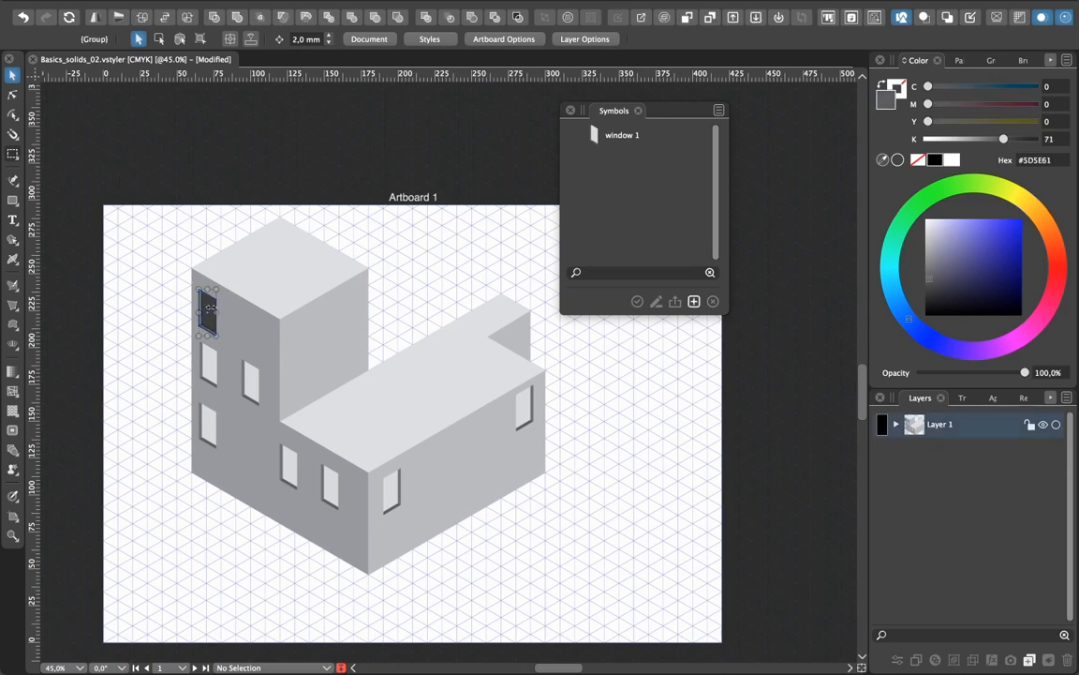
left_click(694, 302)
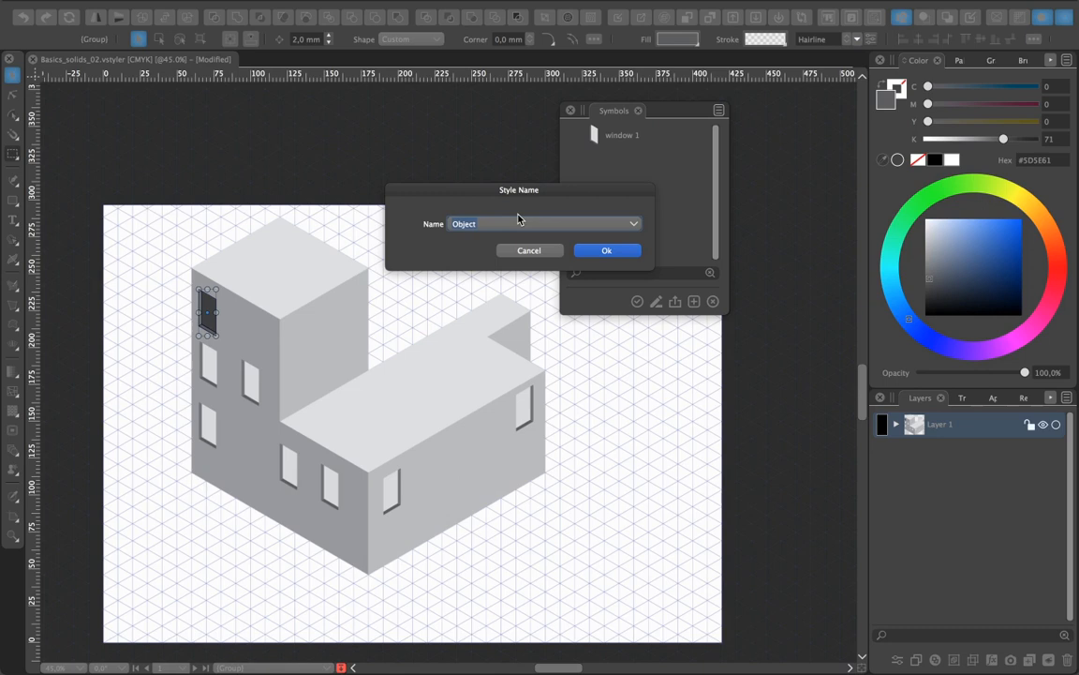
type("wino")
key("BackSpace")
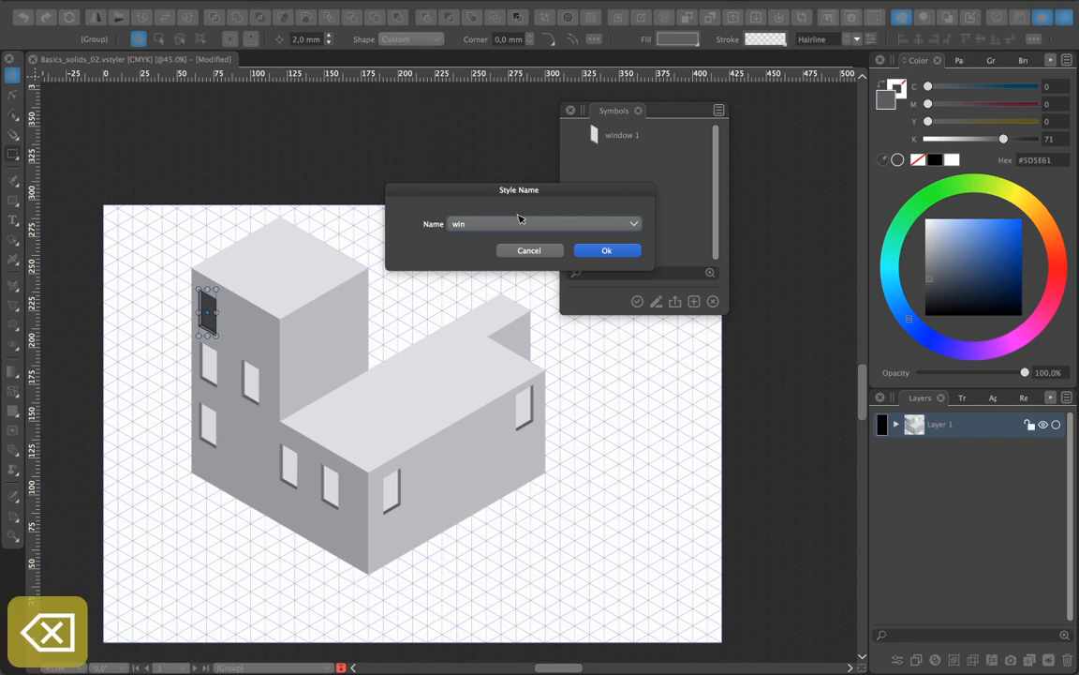
type("dow 2")
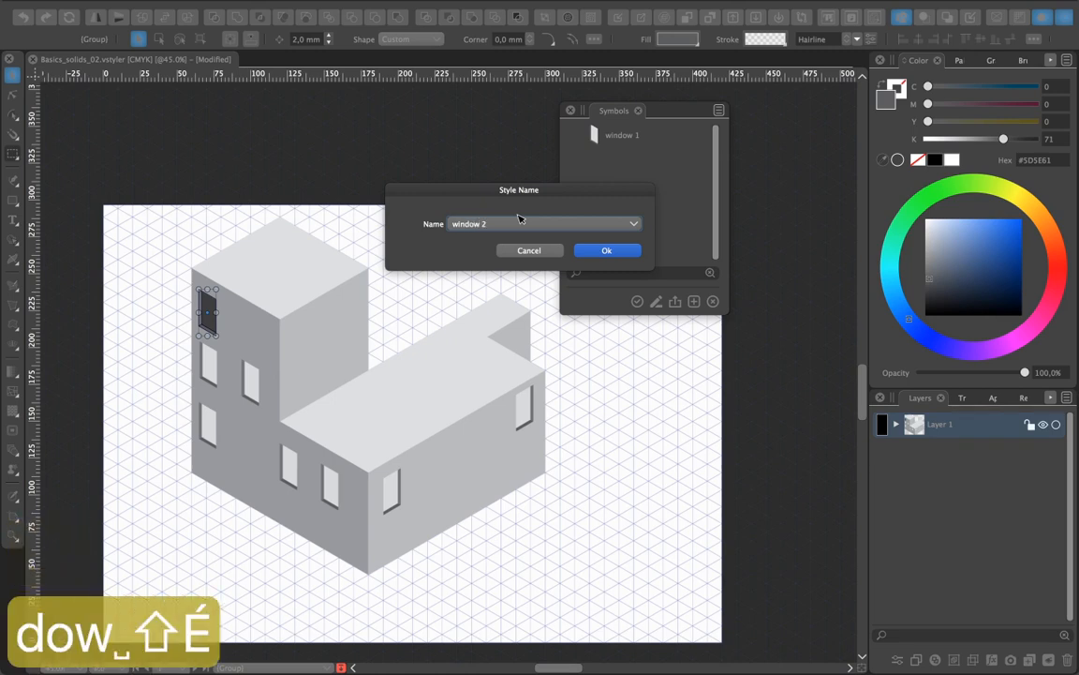
left_click(583, 250)
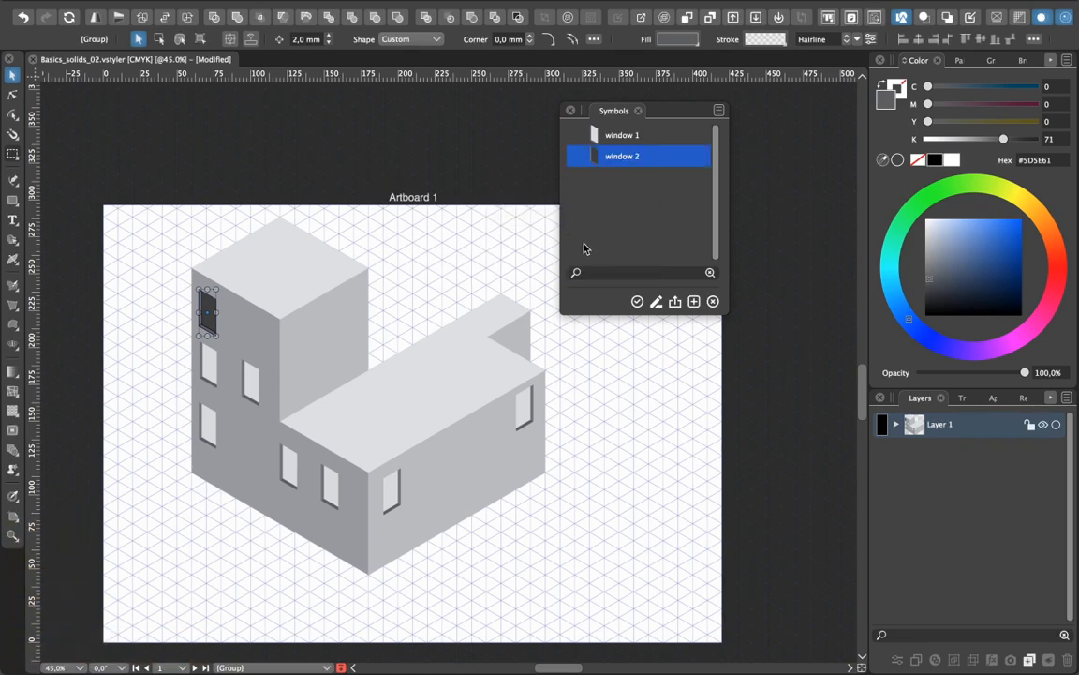
left_click(604, 233)
left_click(423, 294)
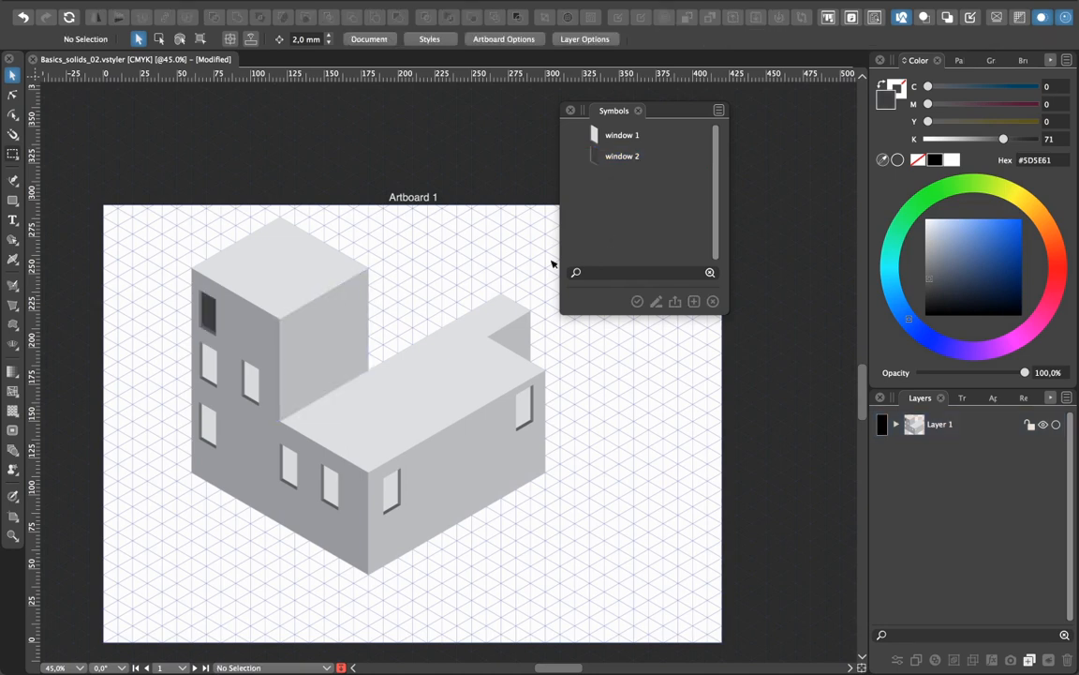
Stamp two window 2 symbols on the dark left face, beside the top window and in the lower row's gap, then deselect everything
left_click(624, 159)
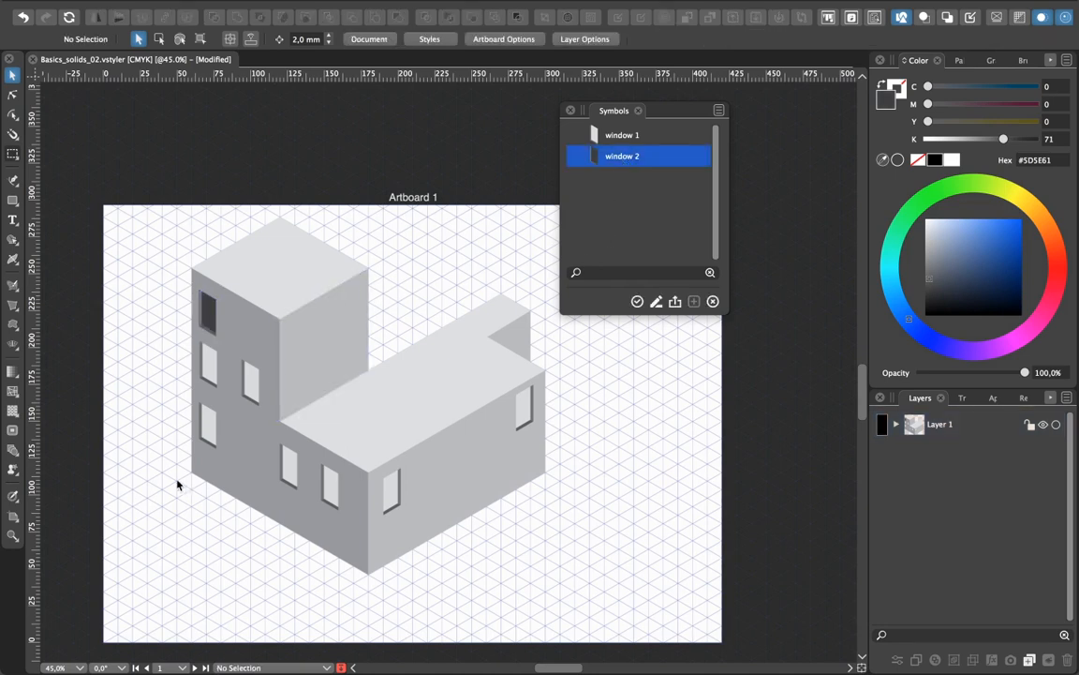
left_click(14, 473)
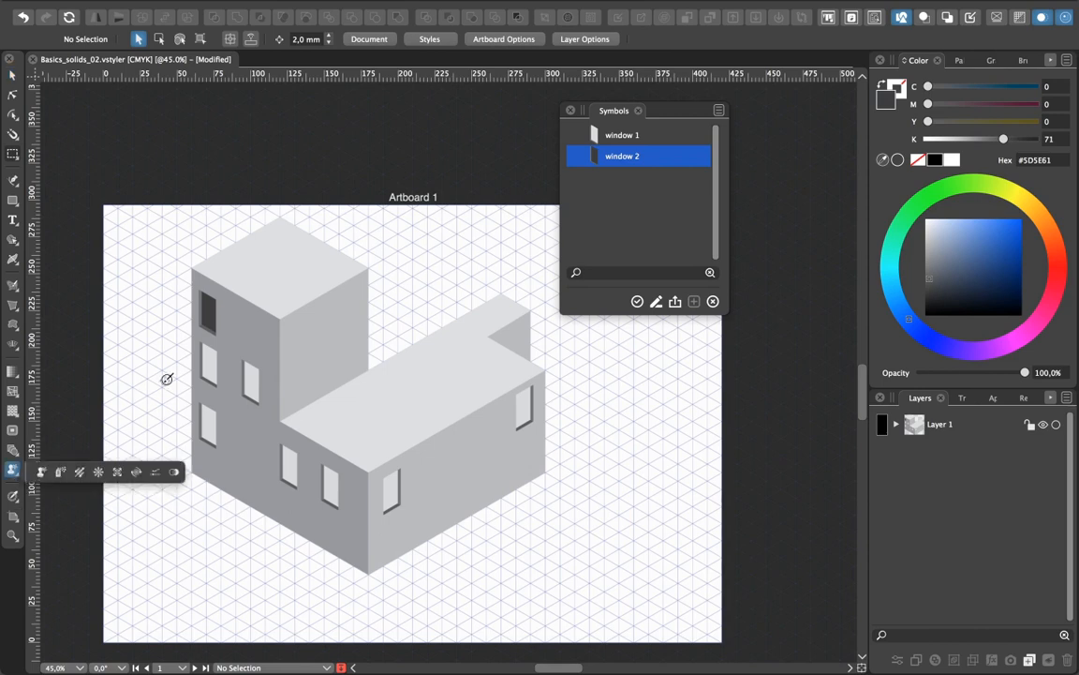
left_click(254, 331)
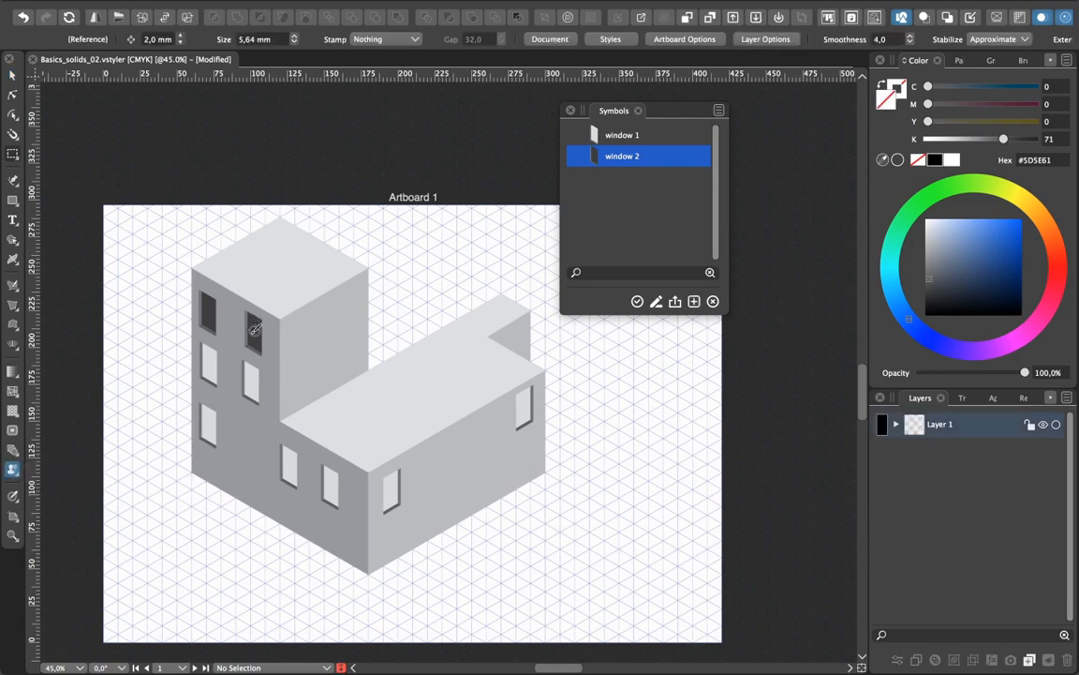
left_click(249, 444)
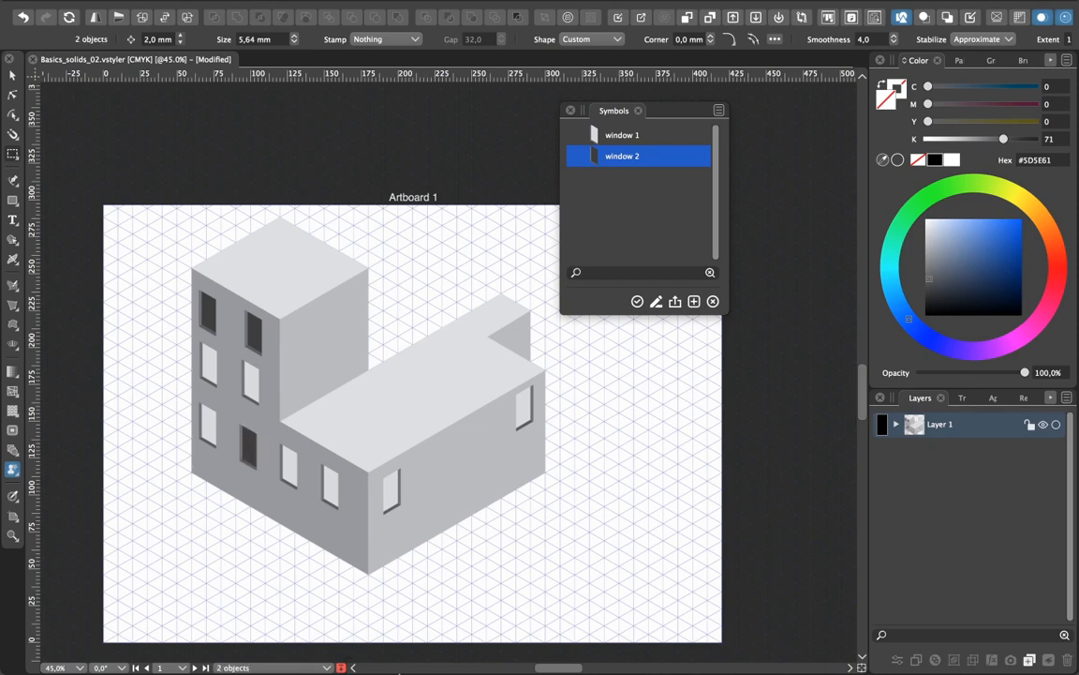
left_click(12, 75)
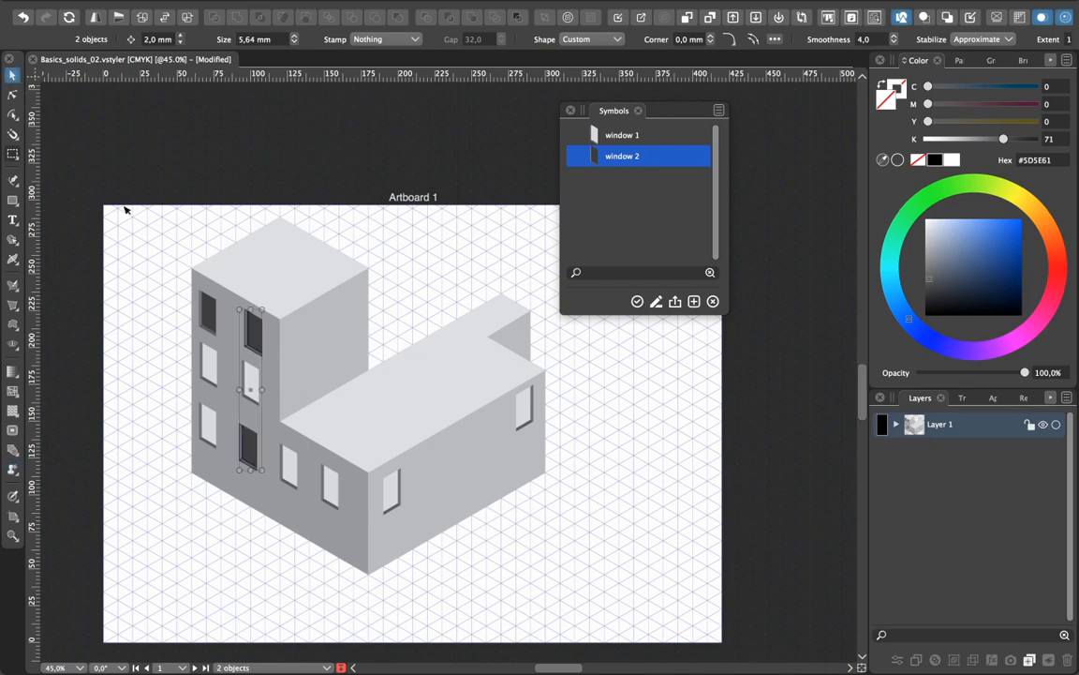
left_click(137, 304)
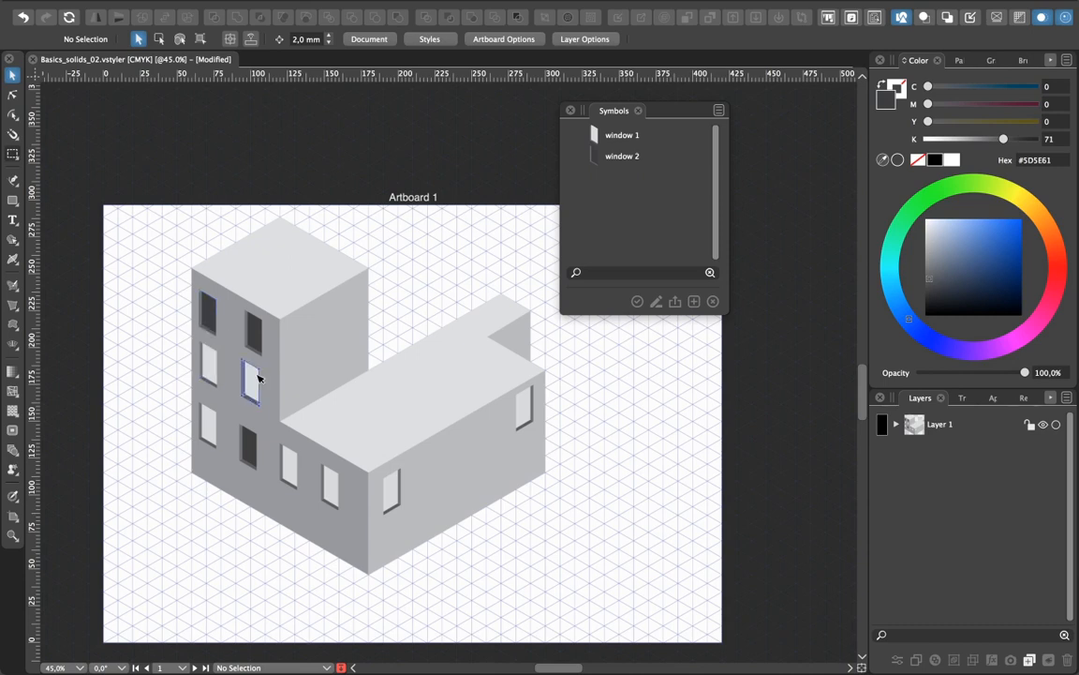
Redefine the window 1 symbol with the tower's dark top-left window group, then deselect everything
left_click(208, 314)
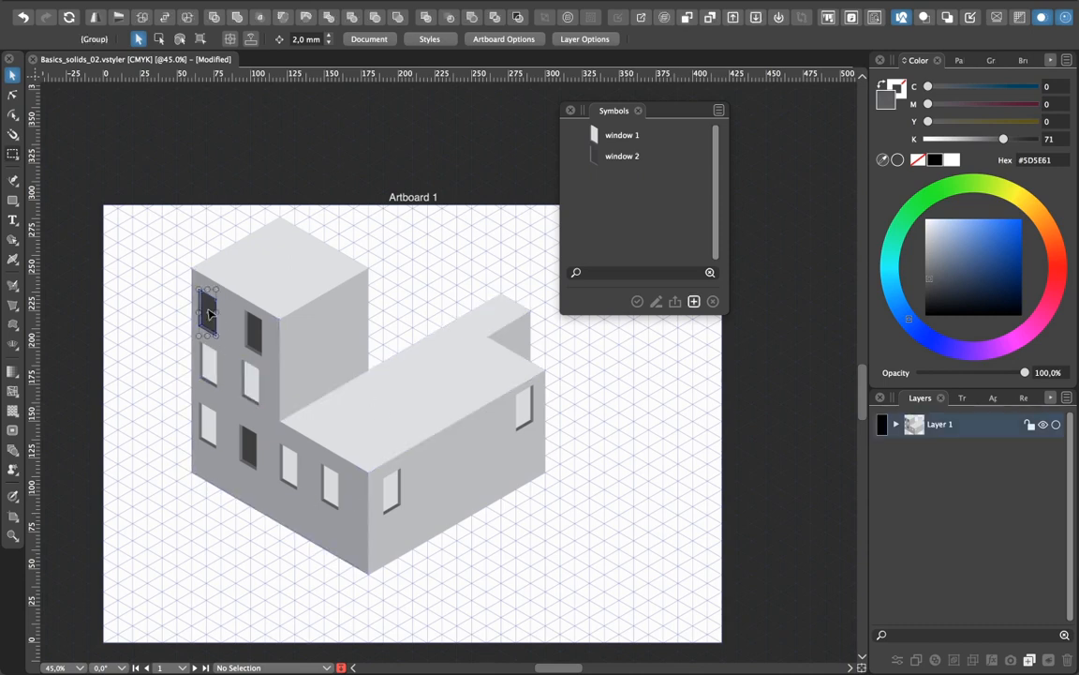
left_click(635, 136)
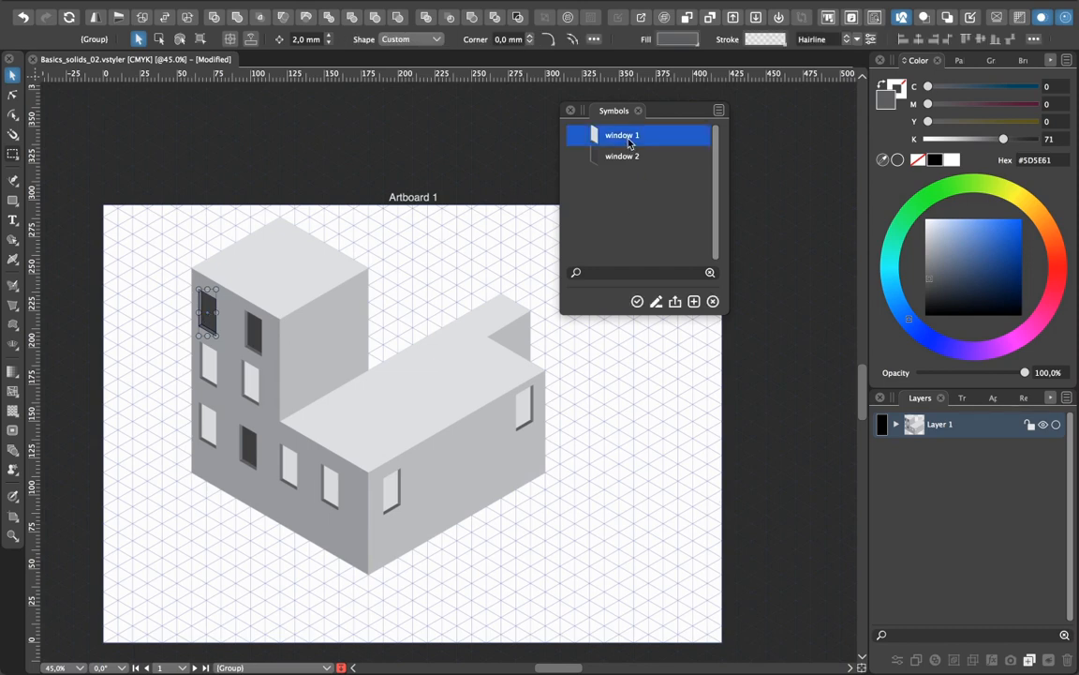
left_click(675, 303)
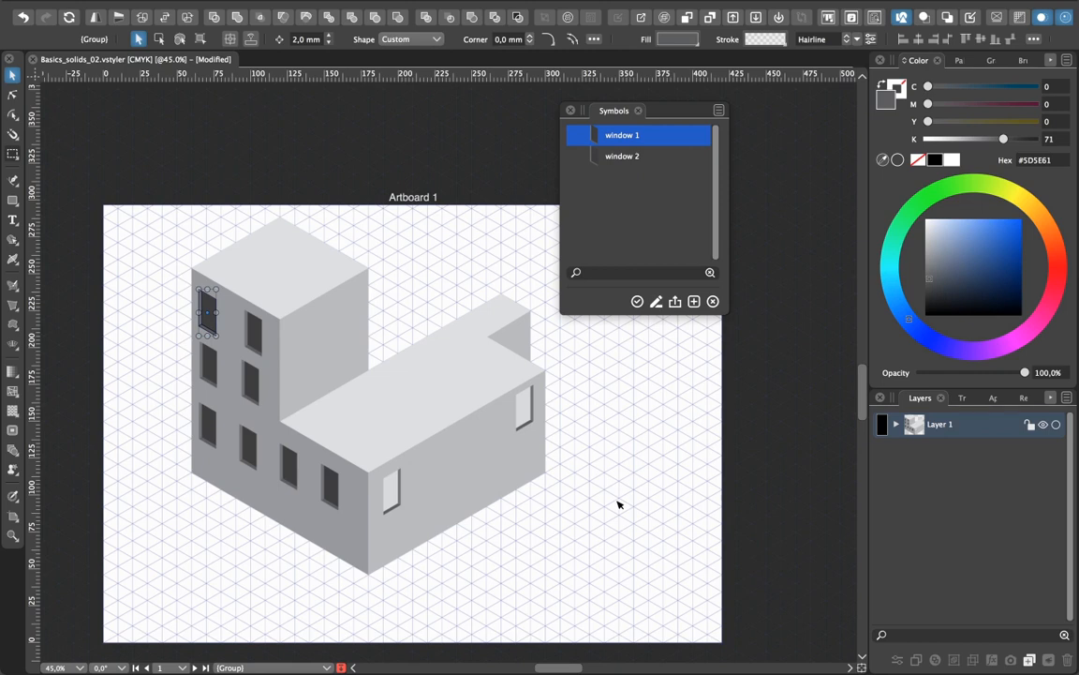
left_click(529, 550)
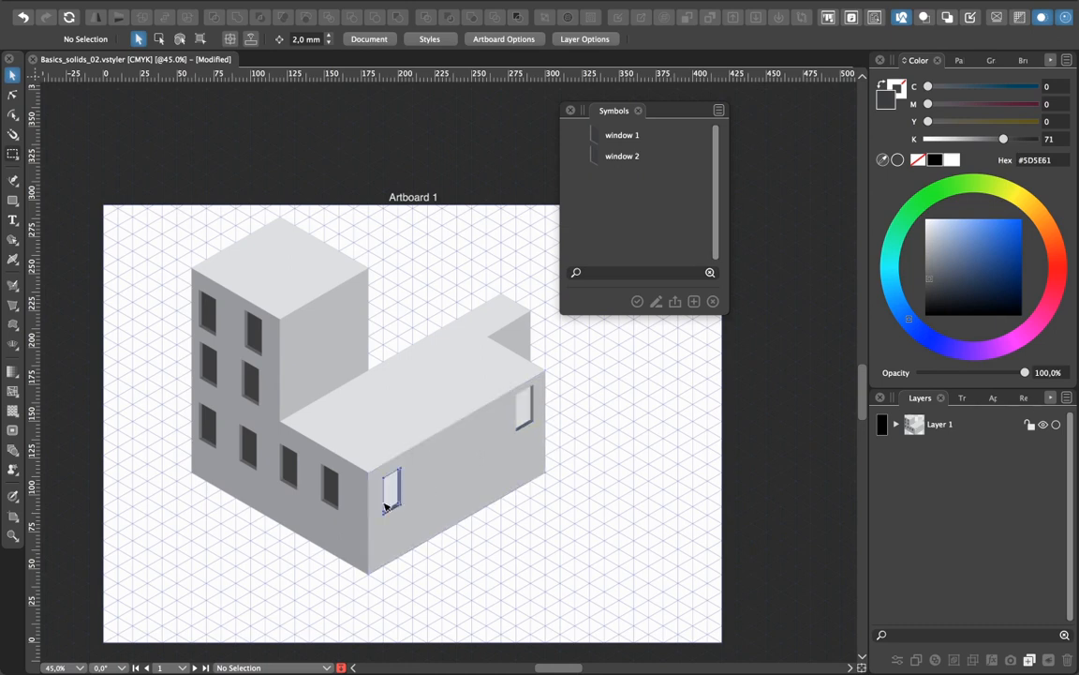
Isolate the tower's top-left window group, set its pane fill to 7% black, and leave isolation mode
left_click(210, 310)
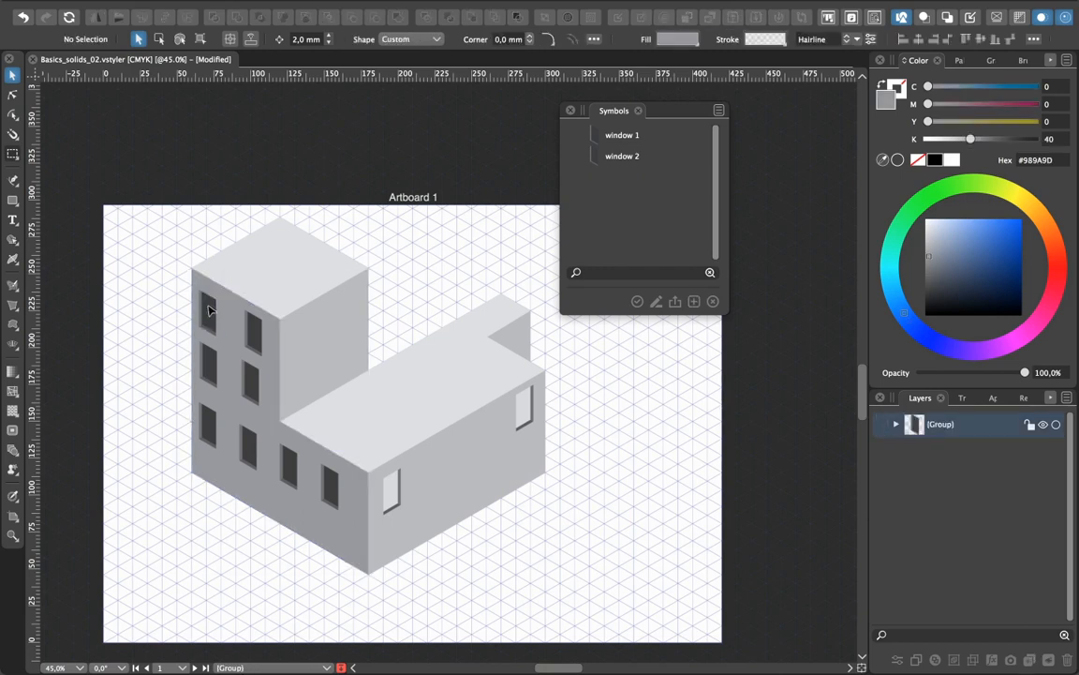
double_click(210, 310)
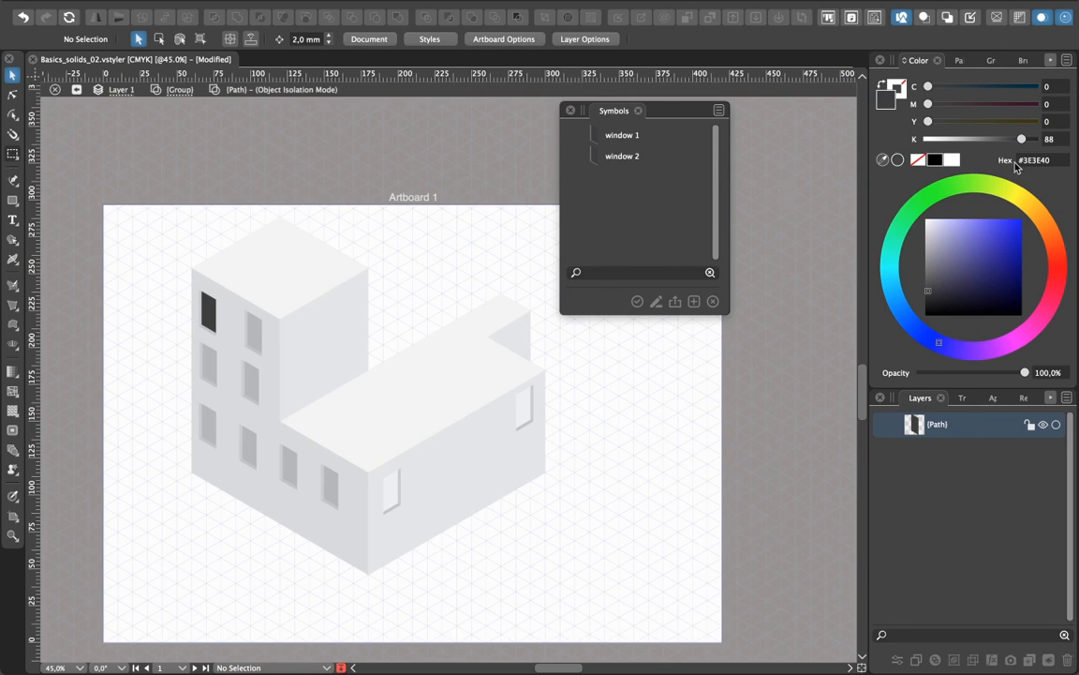
left_click_drag(1021, 139, 951, 145)
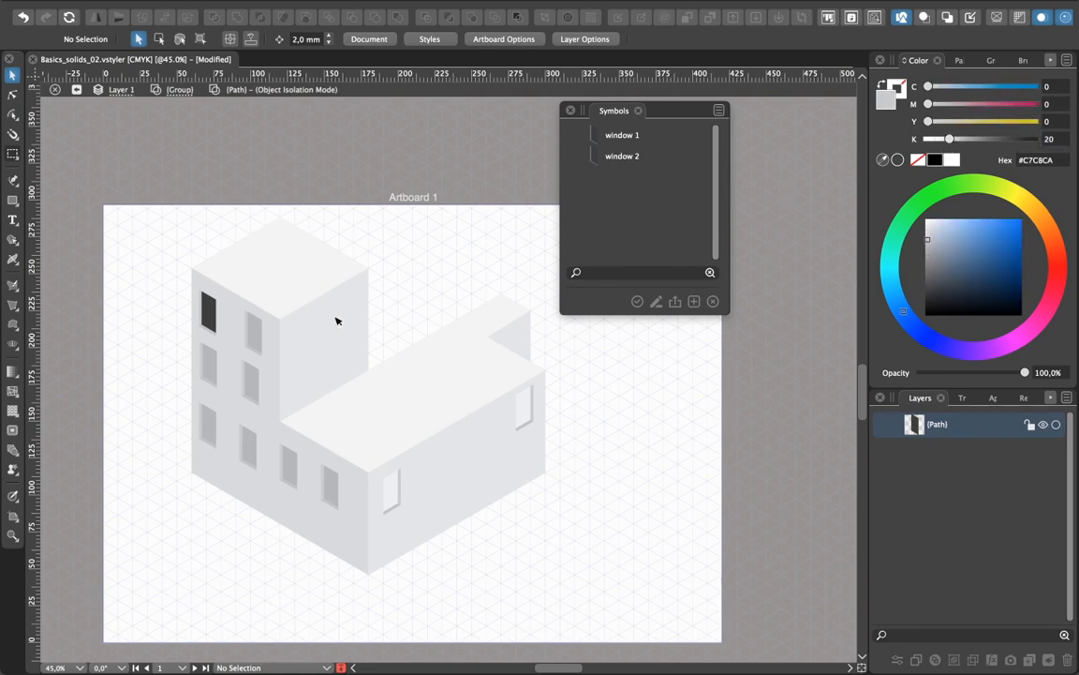
double_click(212, 311)
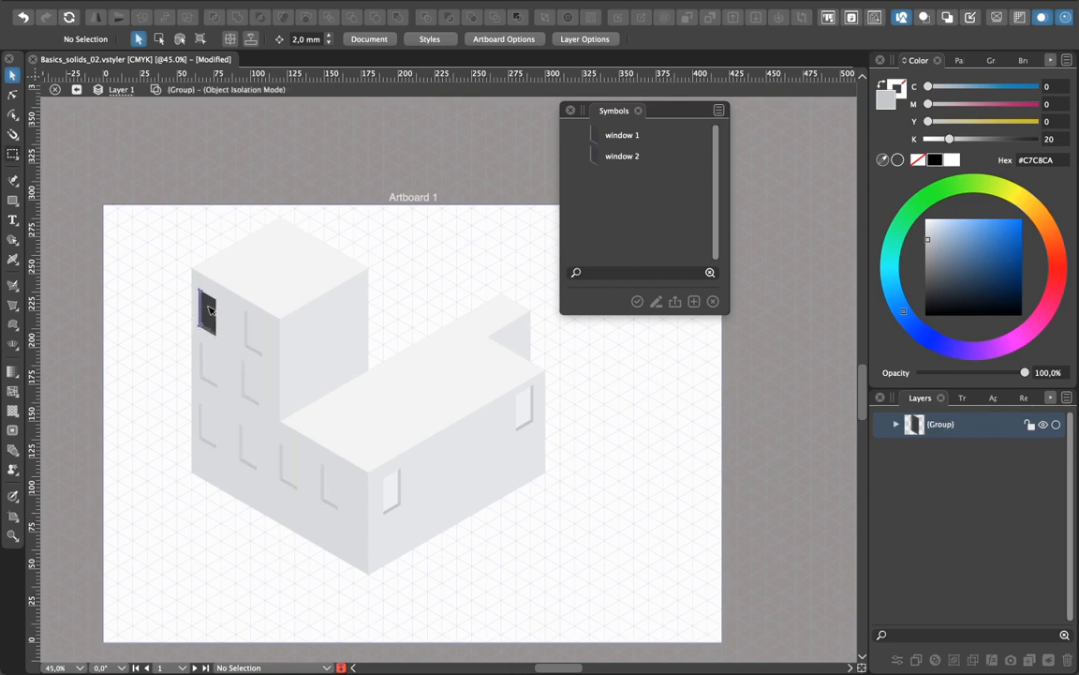
left_click(210, 309)
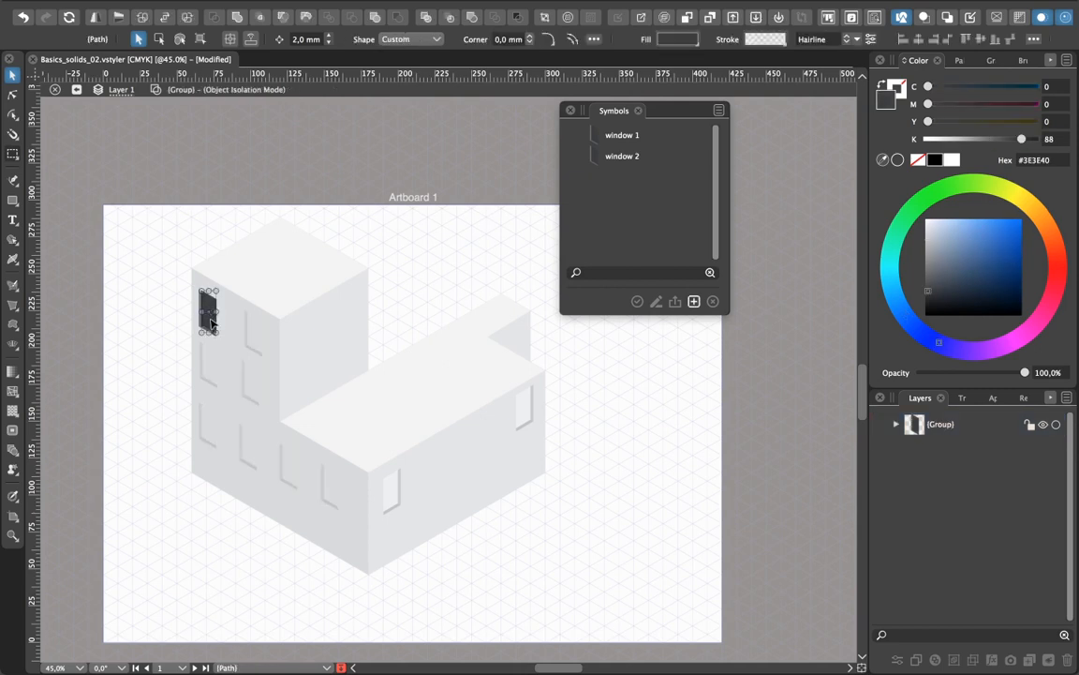
left_click_drag(991, 138, 935, 139)
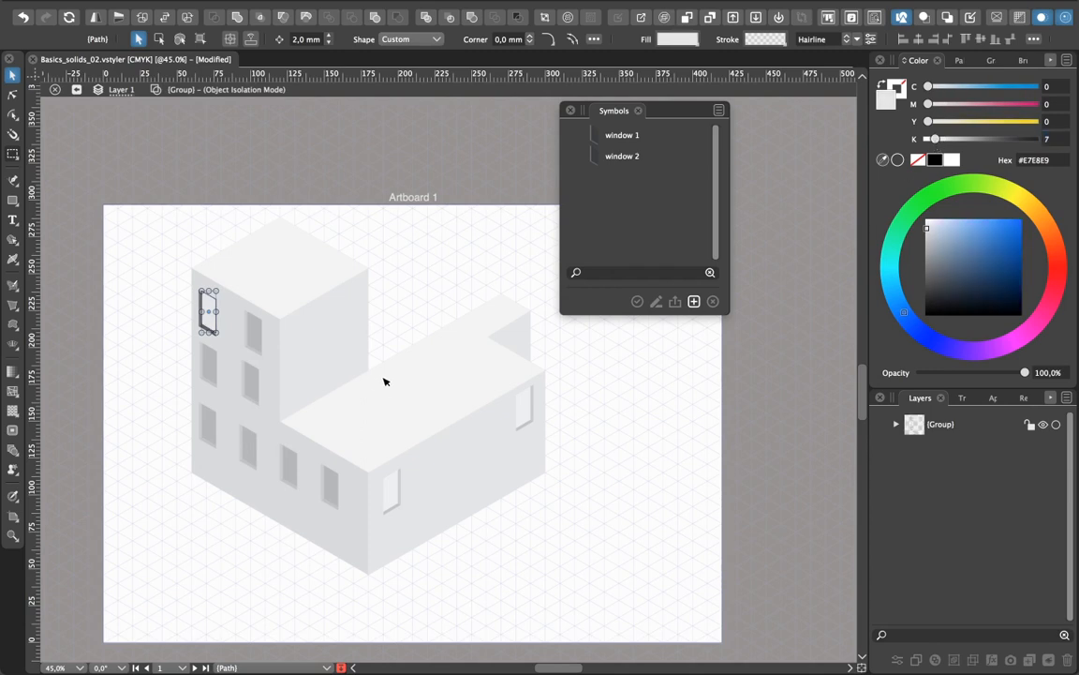
key("Escape")
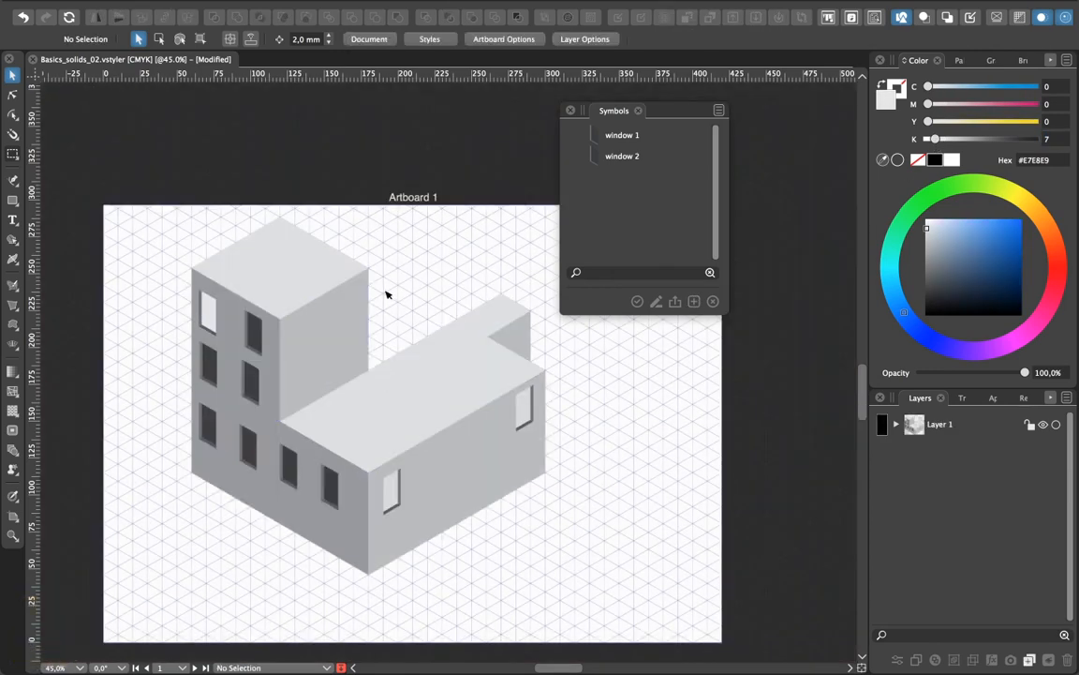
Redefine the window 1 symbol with the tower's light top-left window group and clear the selection
left_click(207, 307)
left_click(648, 137)
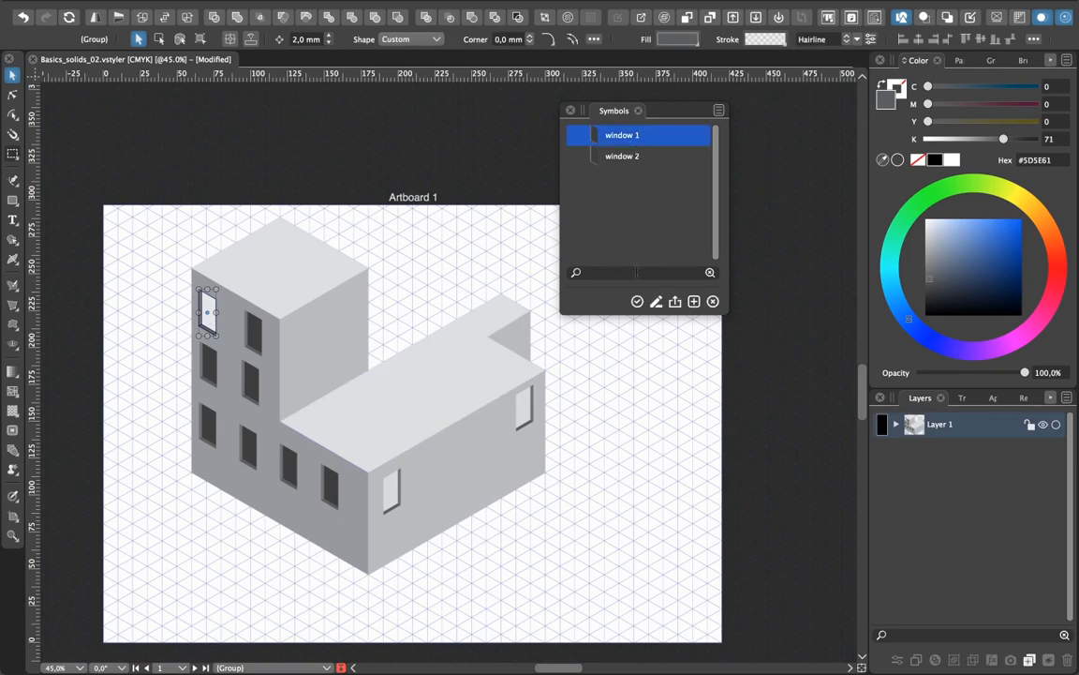
left_click(674, 302)
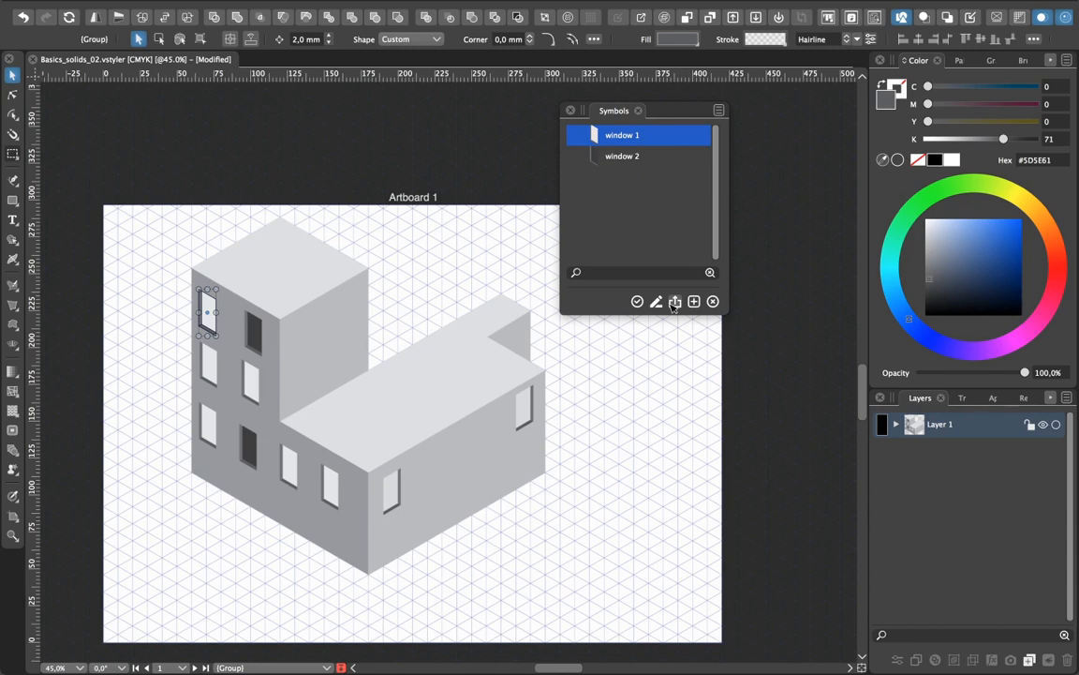
left_click(701, 388)
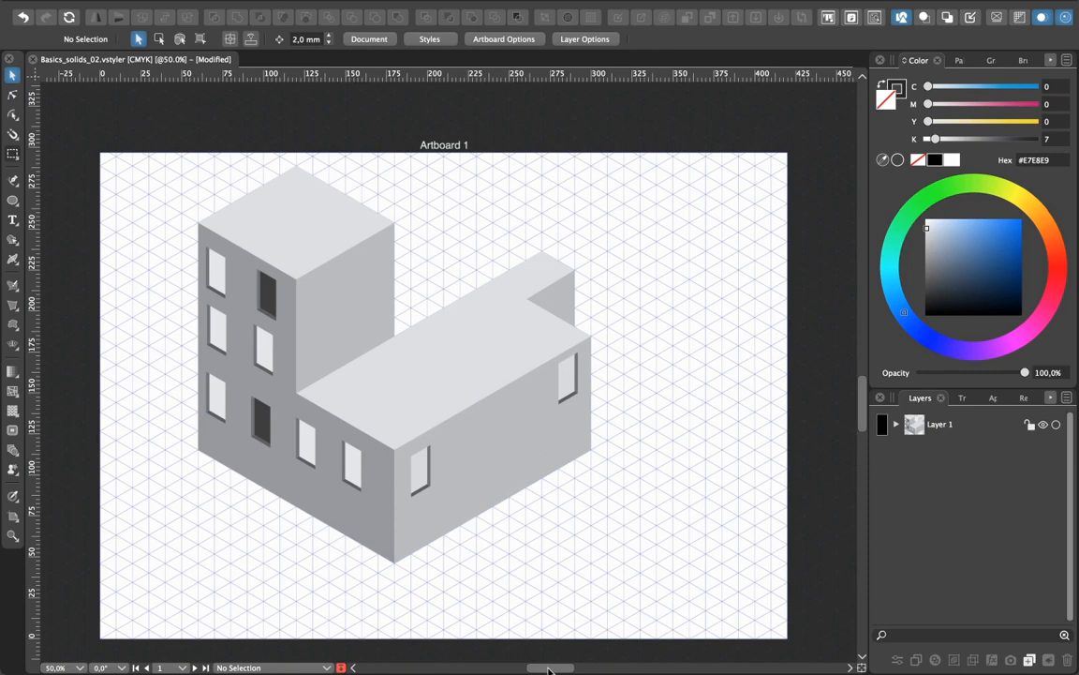
Draw an unfilled ellipse about 50 mm wide and 23 mm high on the empty grid beside the low block
left_click(601, 669)
key("super+equal")
key("super+equal")
key("super+equal")
key("super+equal")
key("super+equal")
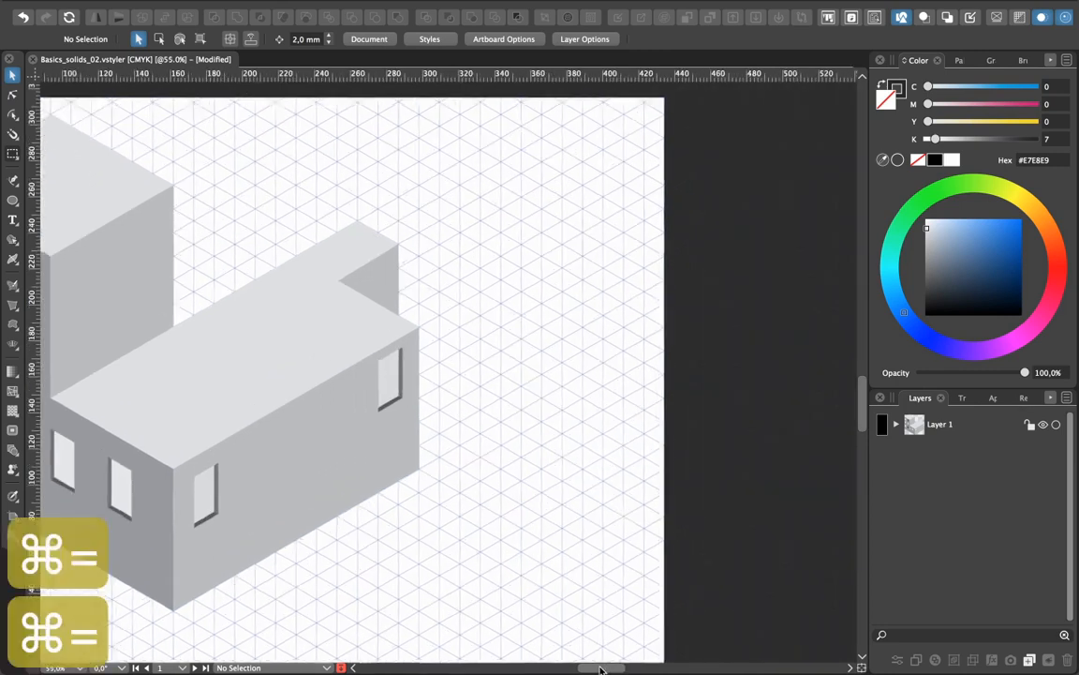
left_click(13, 200)
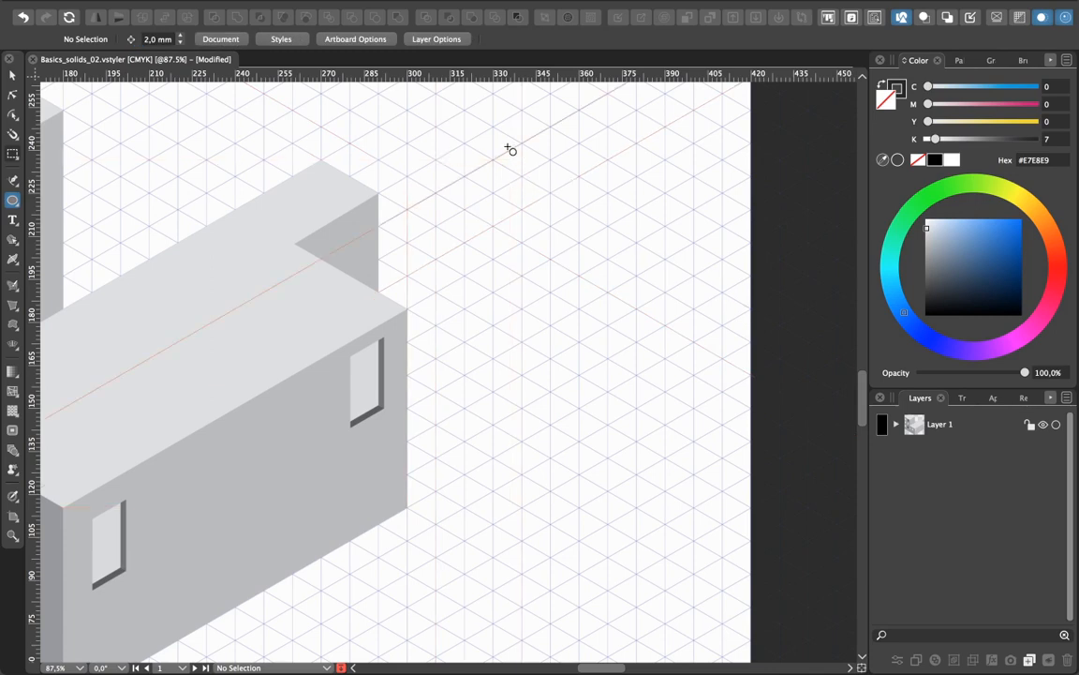
left_click_drag(665, 213, 665, 212)
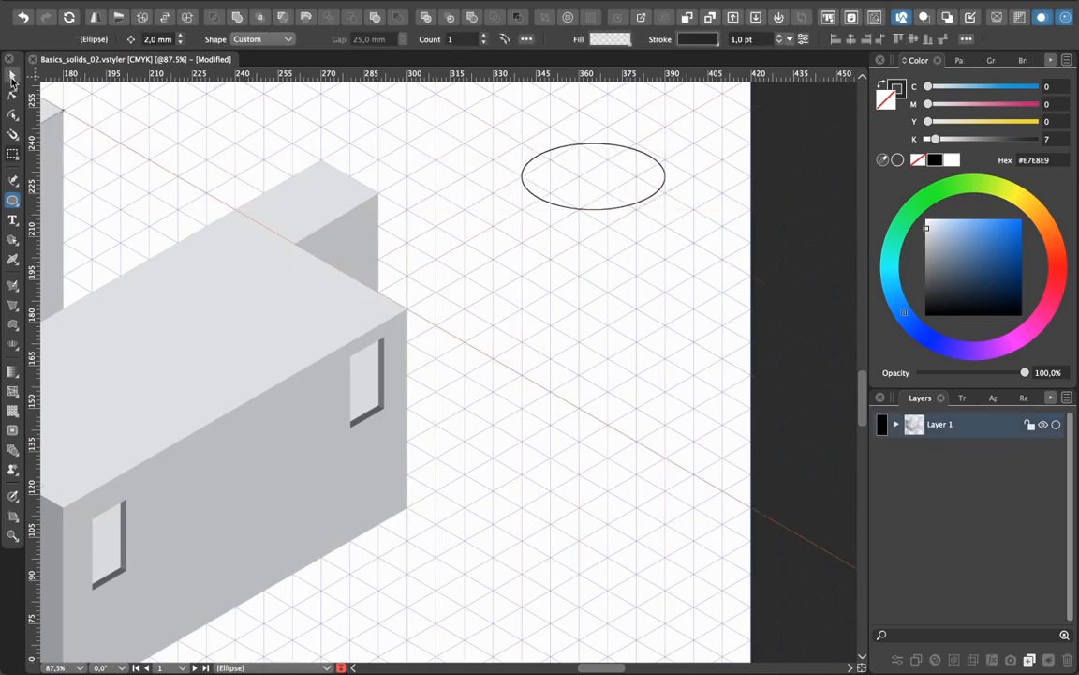
left_click(12, 77)
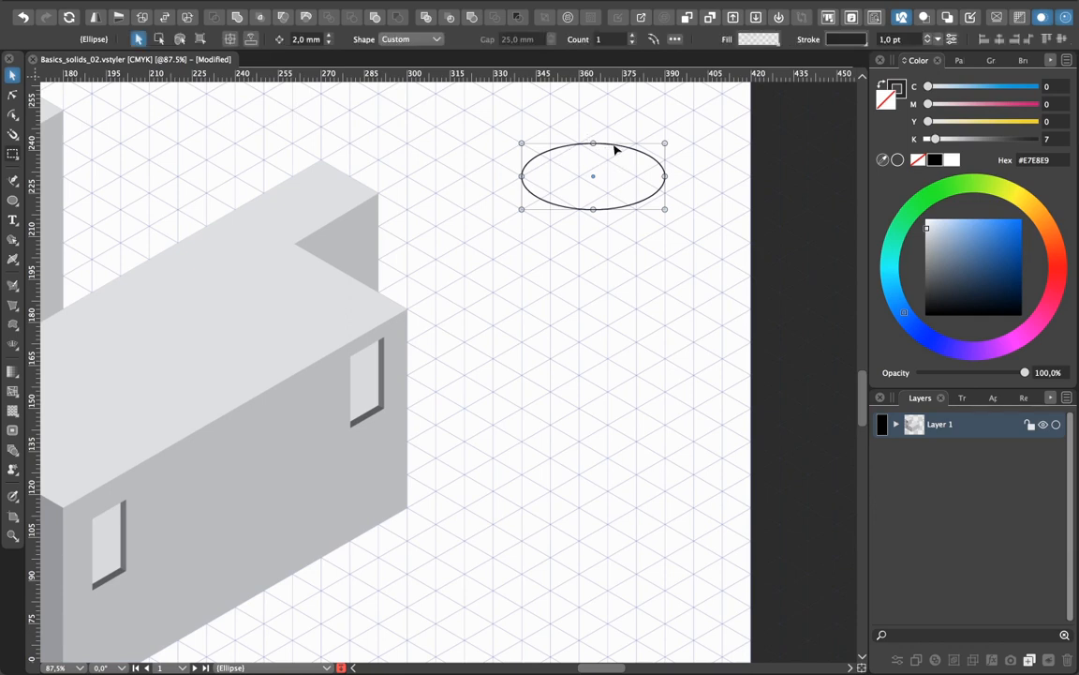
Move the ellipse up and to the right on the grid, then narrow it from both sides to about 40 mm wide
left_click_drag(613, 150, 633, 132)
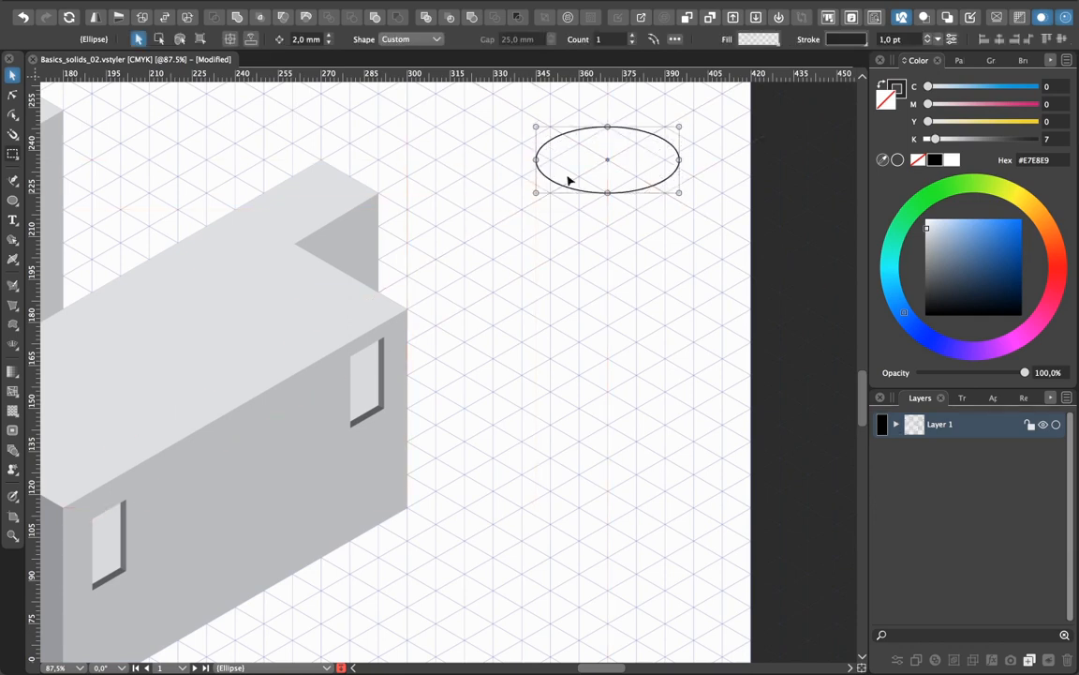
left_click_drag(536, 159, 550, 159)
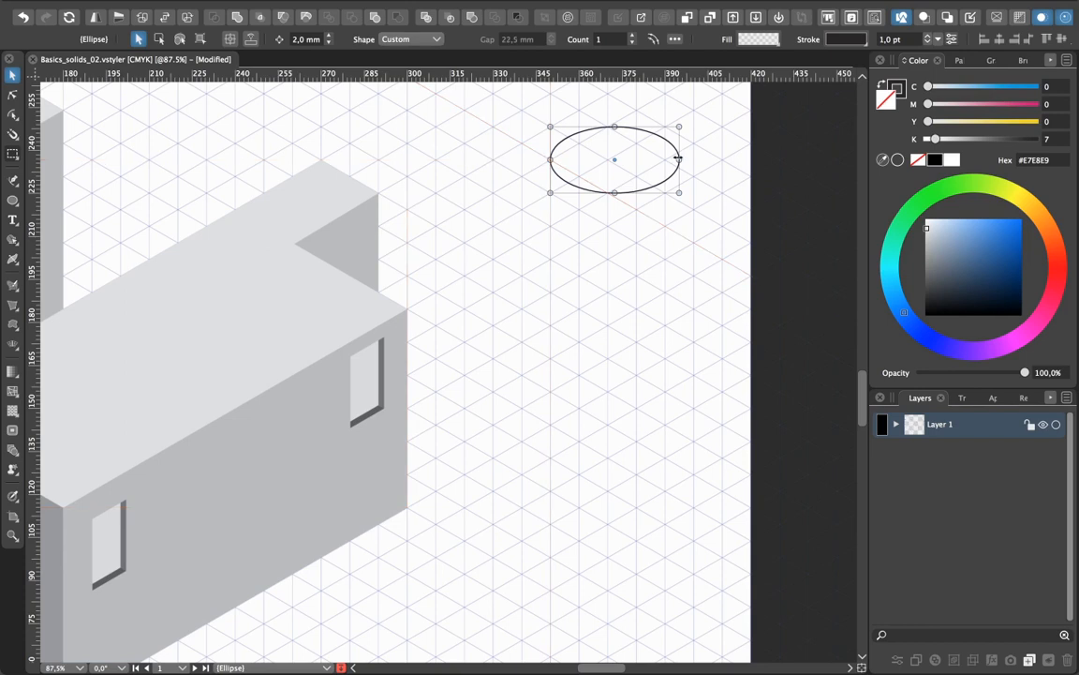
left_click_drag(679, 159, 664, 159)
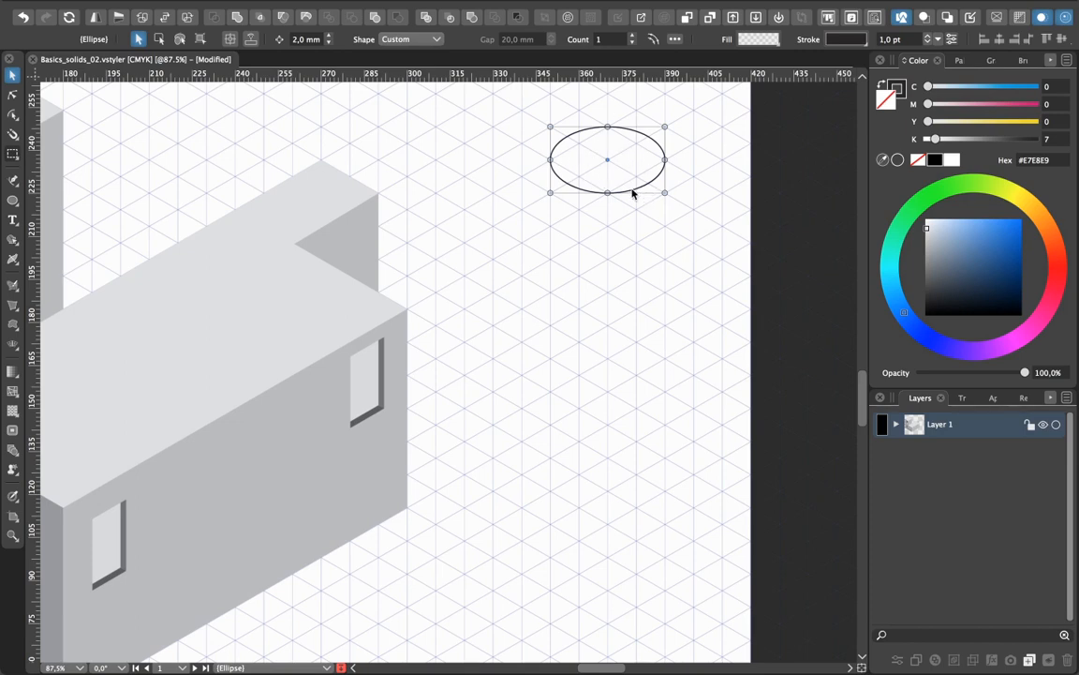
Duplicate the ellipse straight down by about 68 mm, aligned beneath the original, and deselect it
left_click_drag(632, 189, 638, 388)
left_click_drag(633, 328, 633, 331)
left_click(663, 270)
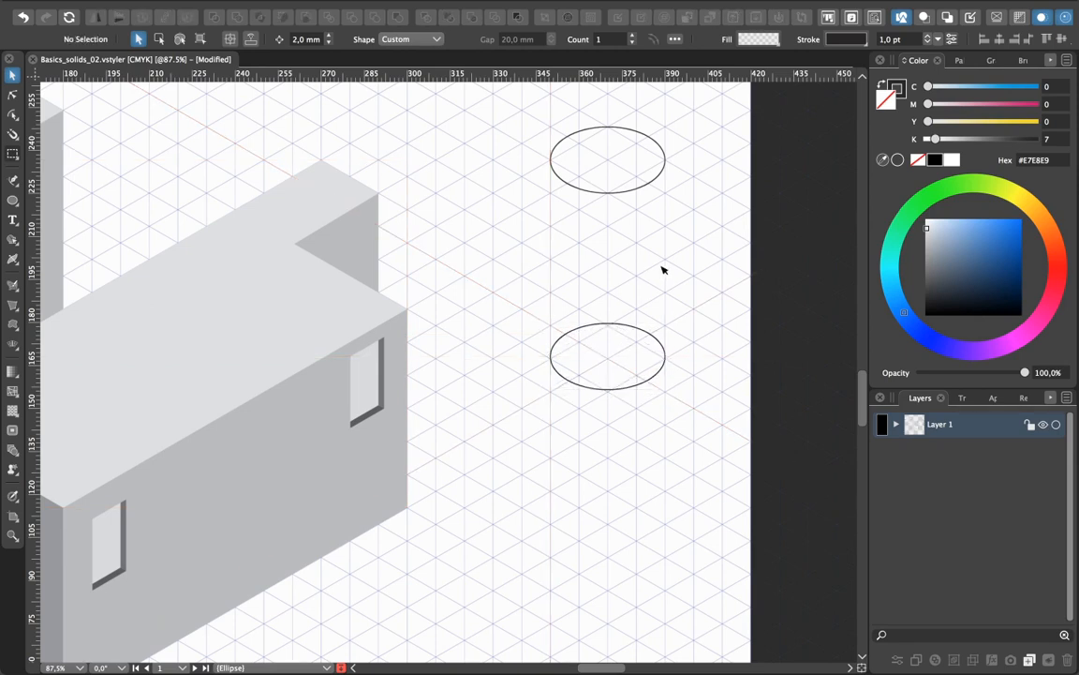
scroll(692, 270, "up", 3)
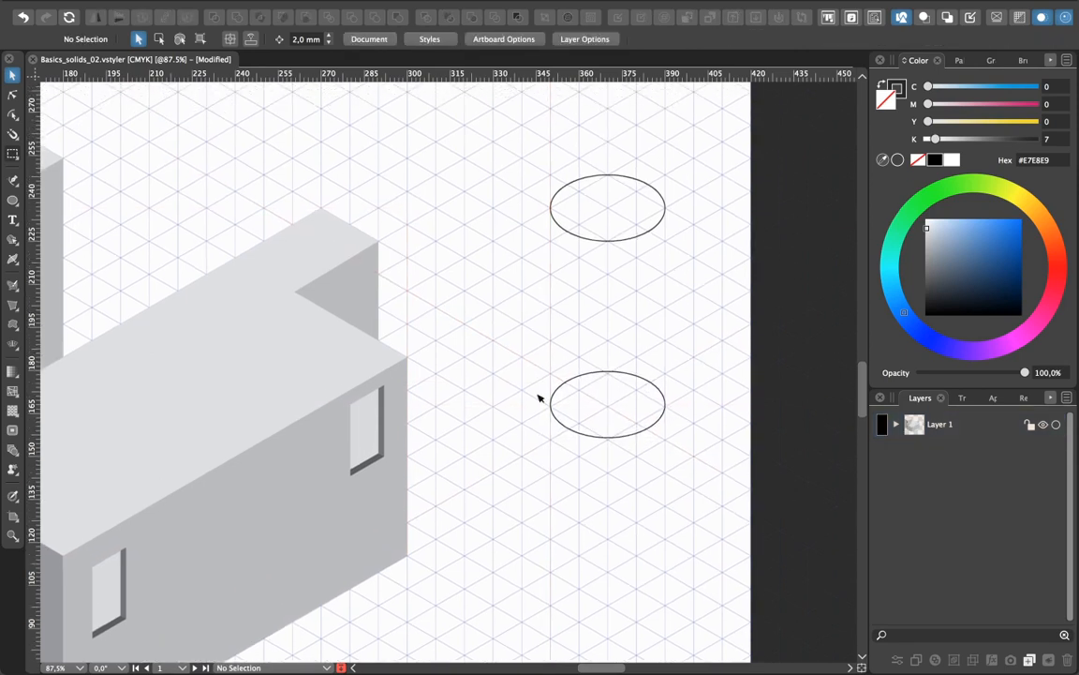
Duplicate the upper ellipse straight up by about 29 mm, aligned above the original, and deselect it
left_click(639, 242)
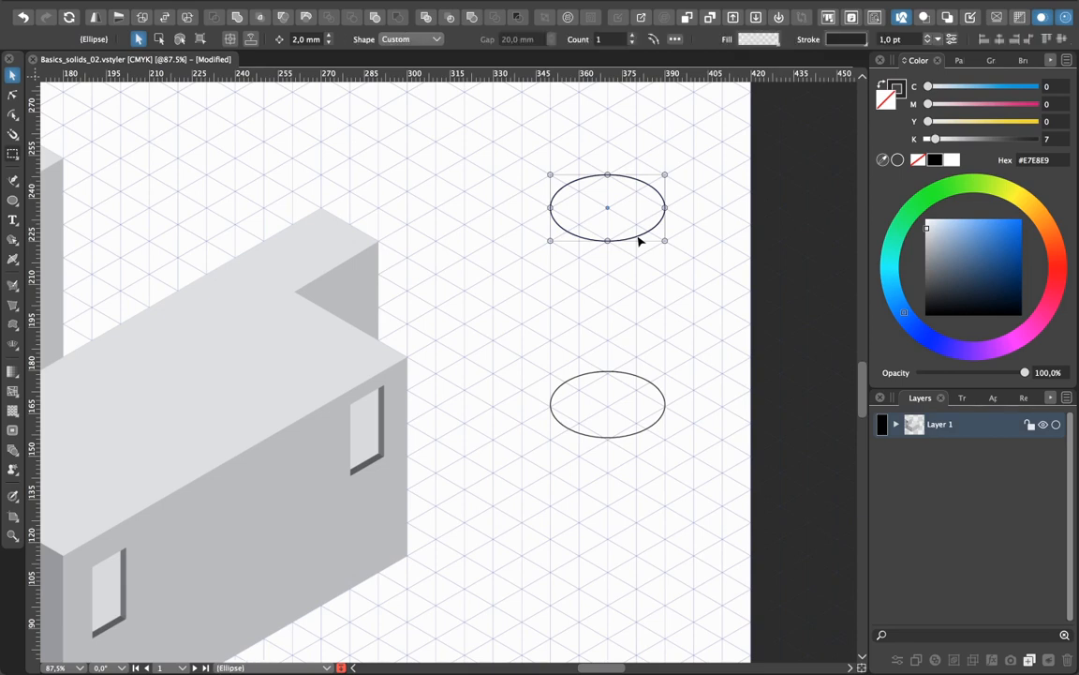
left_click_drag(638, 236, 633, 156)
left_click(682, 272)
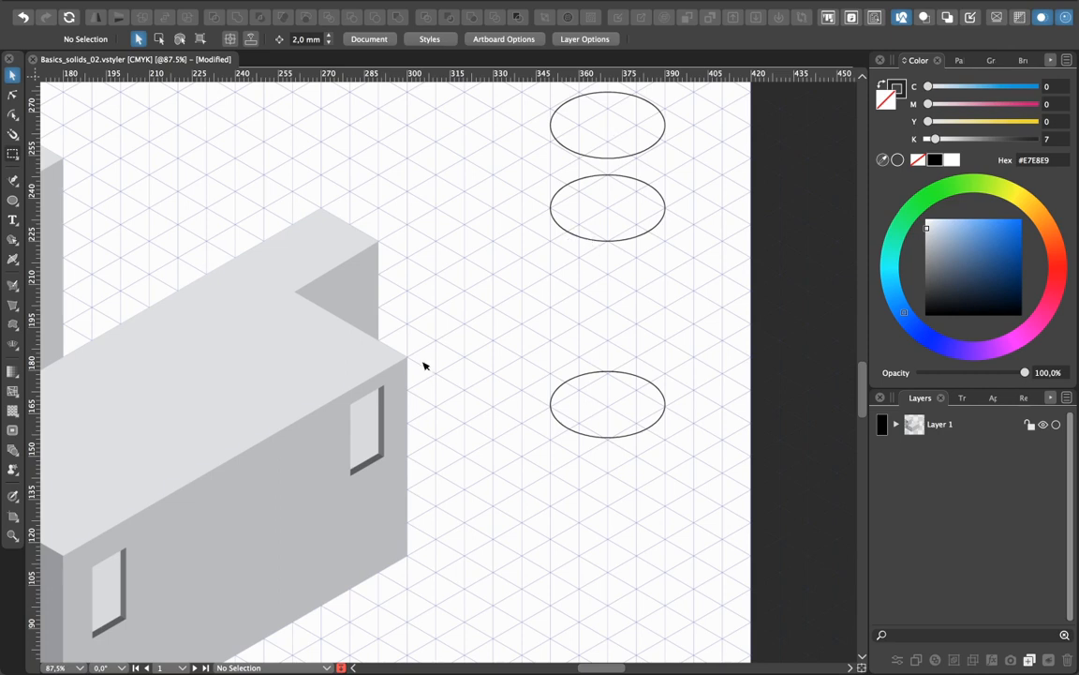
Create an unfilled 60 × 76.05 mm rectangle centred on the left edge of the middle ellipse
left_click(12, 200)
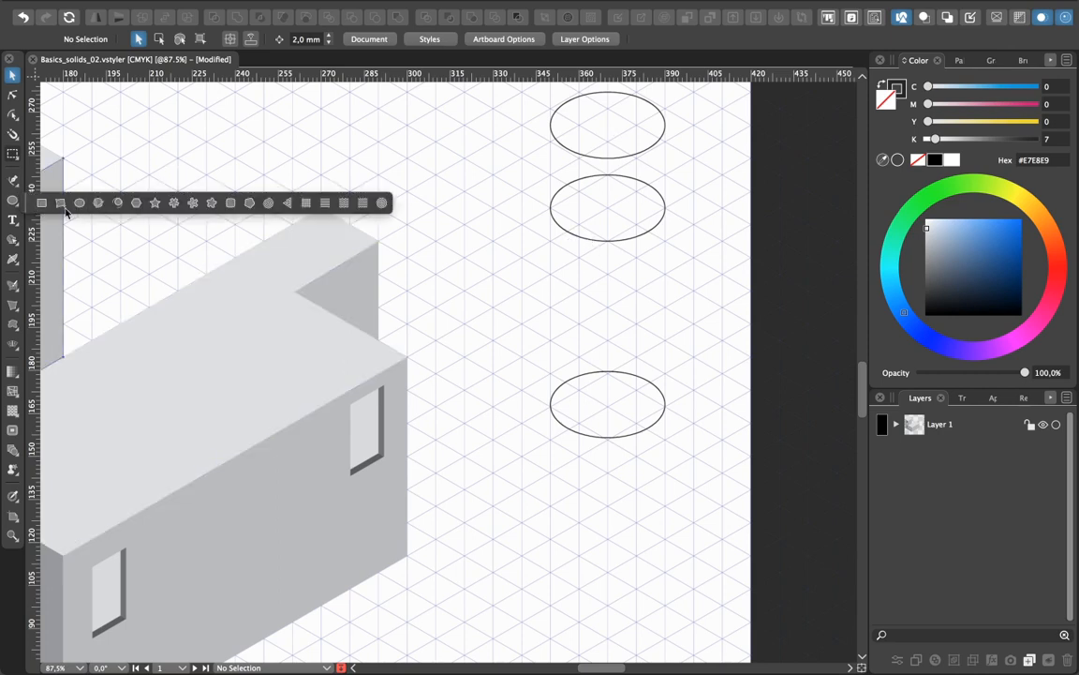
left_click(42, 208)
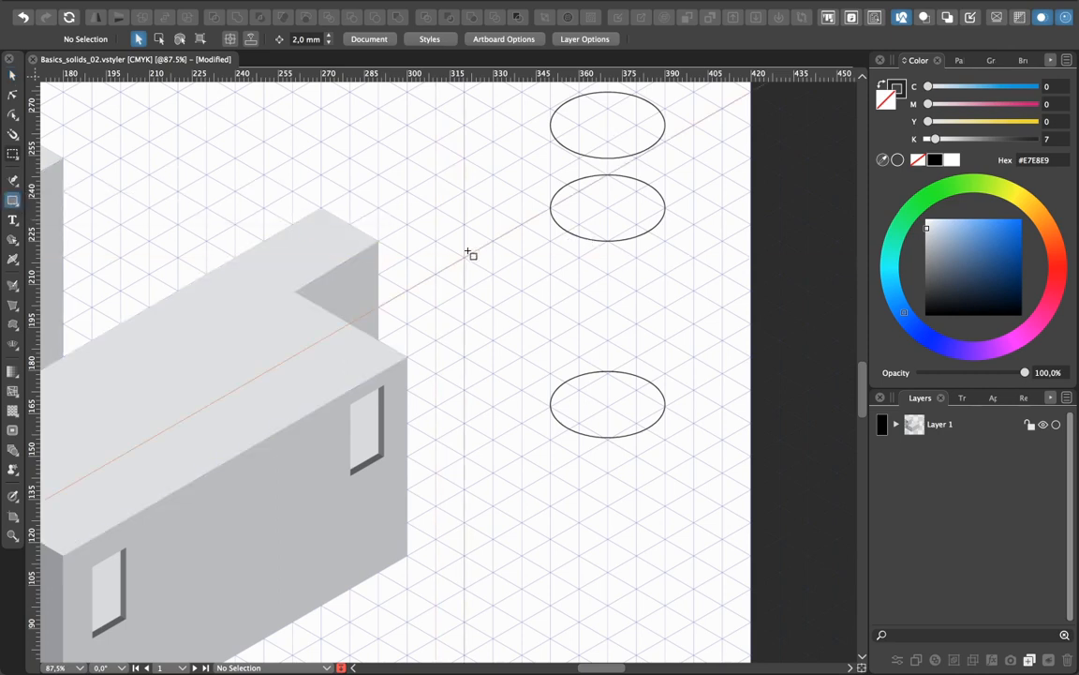
left_click(550, 210)
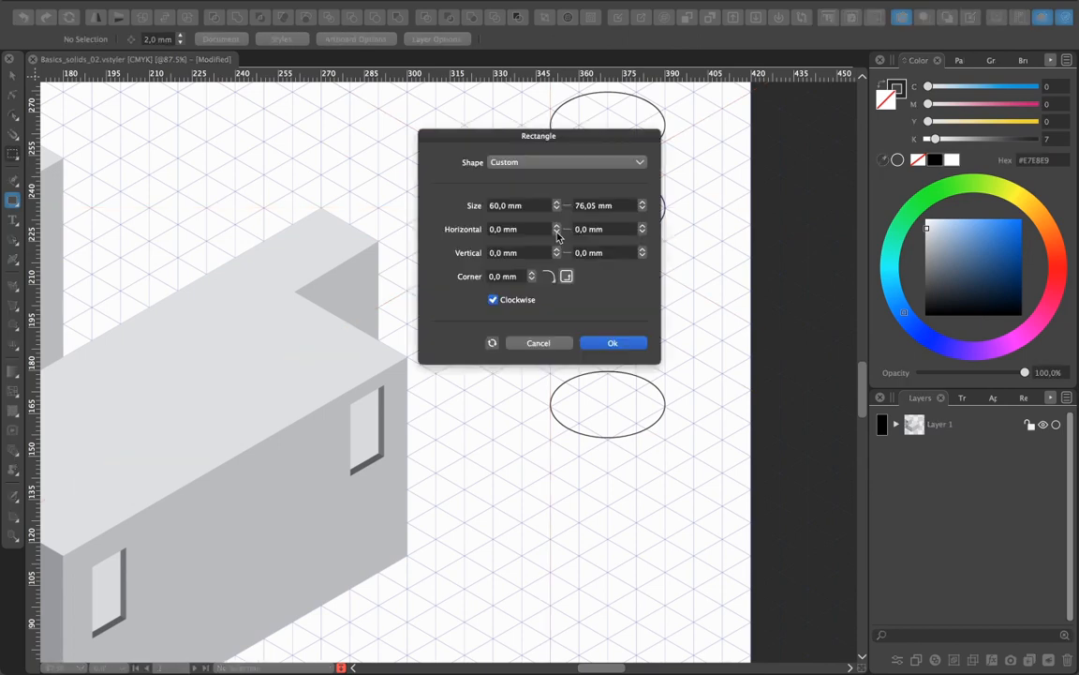
left_click(612, 344)
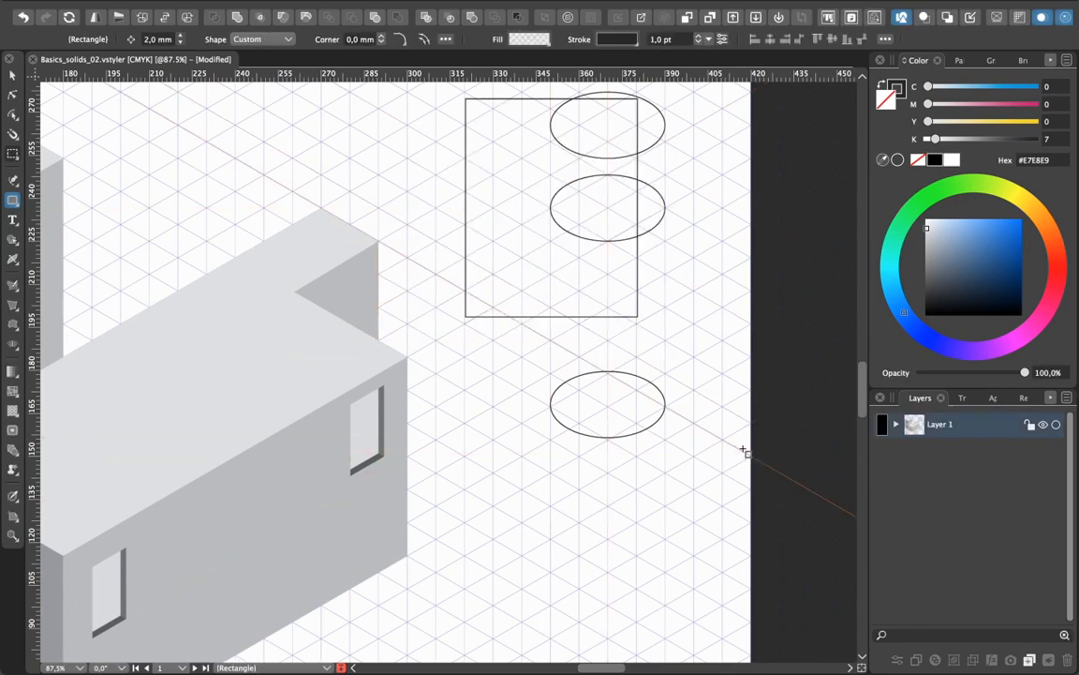
Resize the rectangle to span the full width between the centres of the two lower ellipses, about 40 mm wide and 68 mm high
left_click(12, 74)
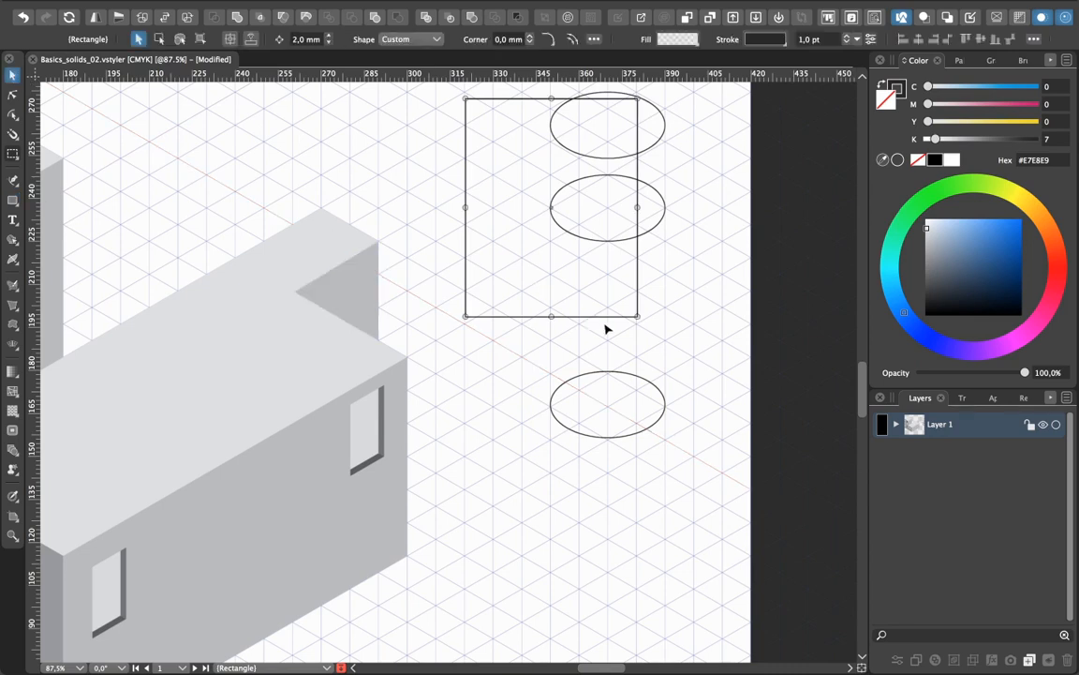
left_click_drag(468, 207, 550, 207)
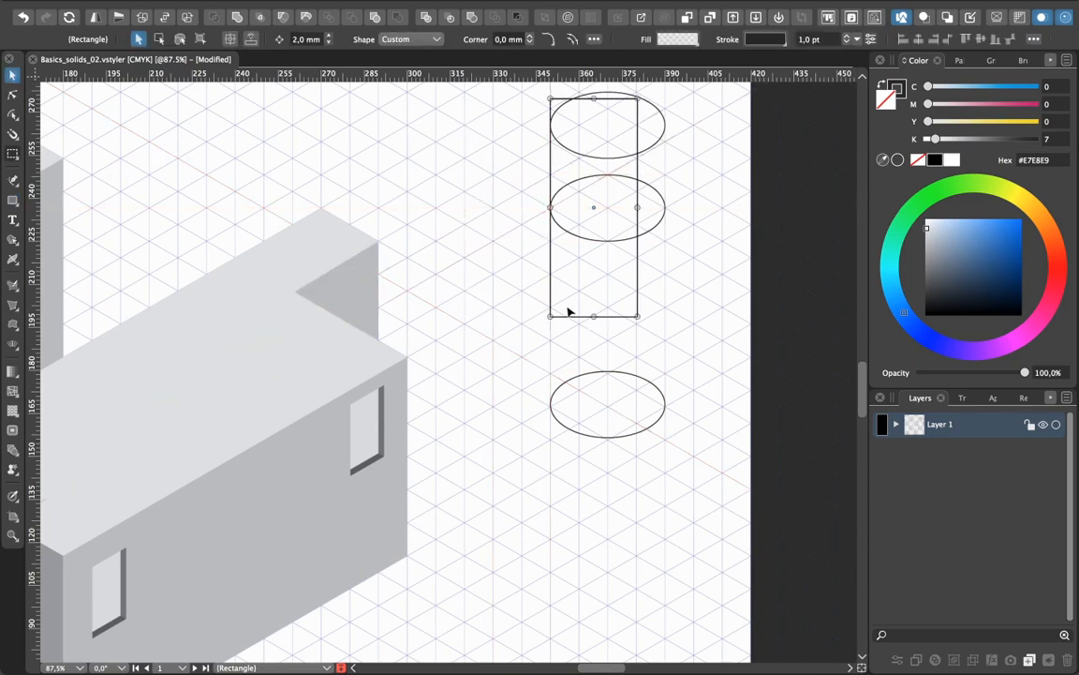
left_click_drag(592, 357, 593, 404)
left_click_drag(594, 100, 593, 207)
left_click_drag(637, 305, 666, 305)
left_click(483, 413)
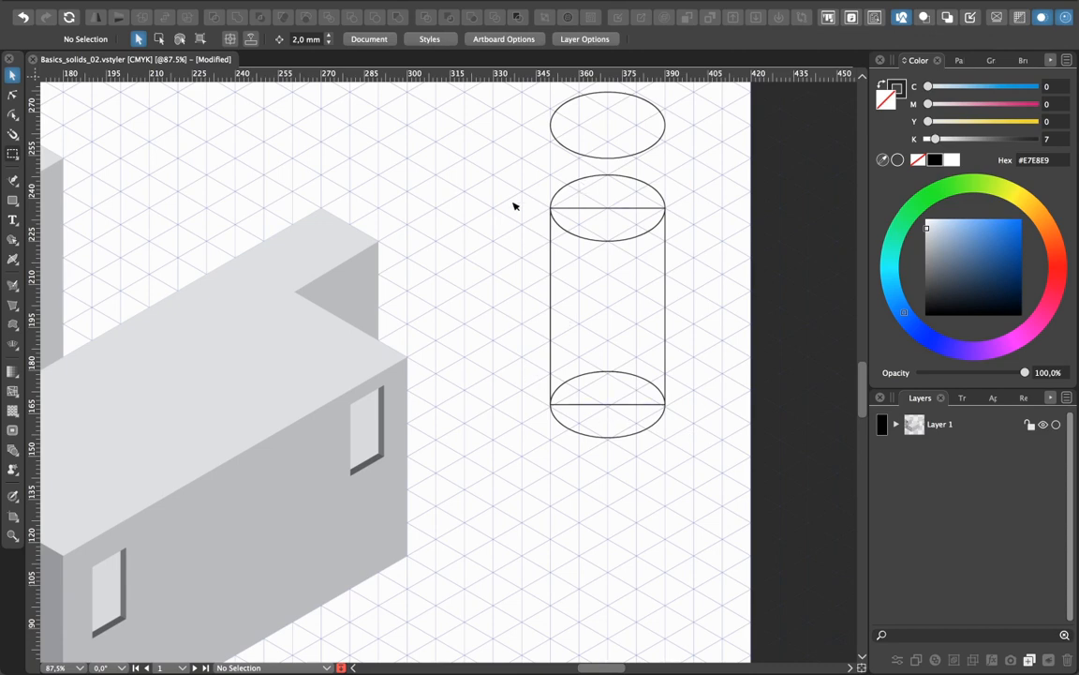
Unite the rectangle and the two lower ellipses into a single outline and deselect it
left_click_drag(513, 198, 682, 455)
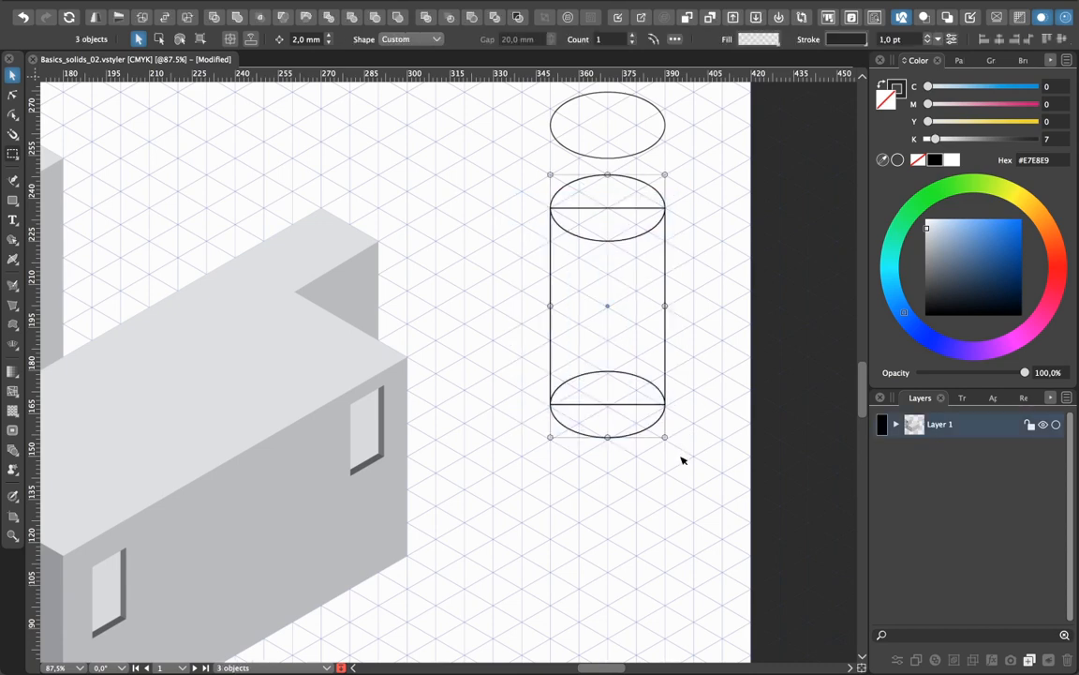
left_click(238, 19)
left_click(238, 19)
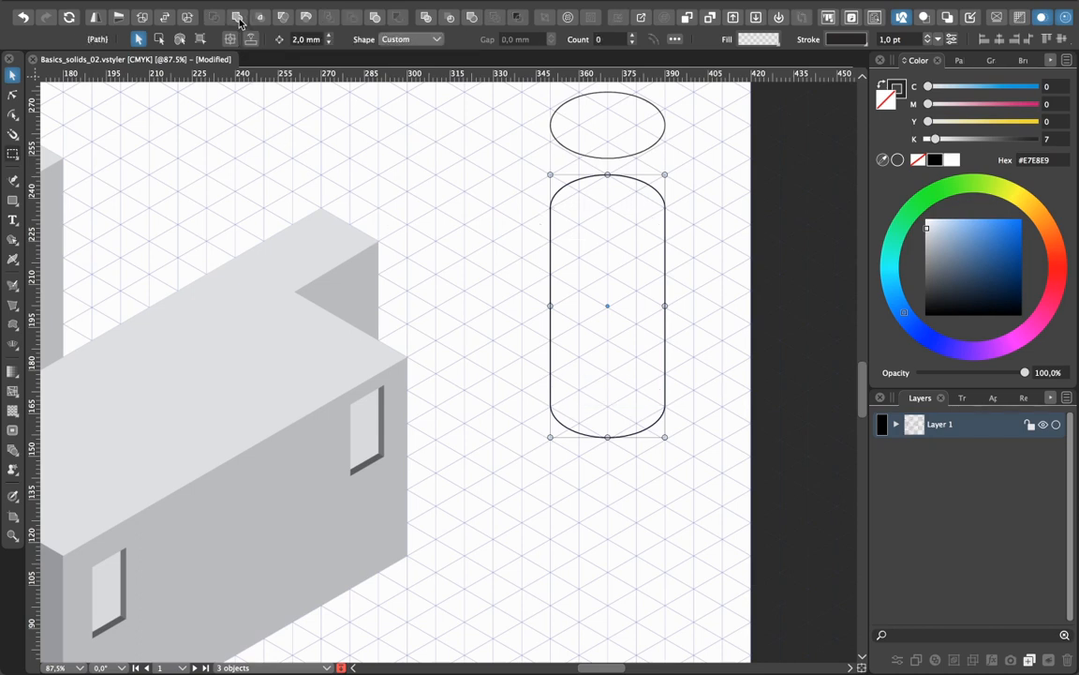
left_click(588, 231)
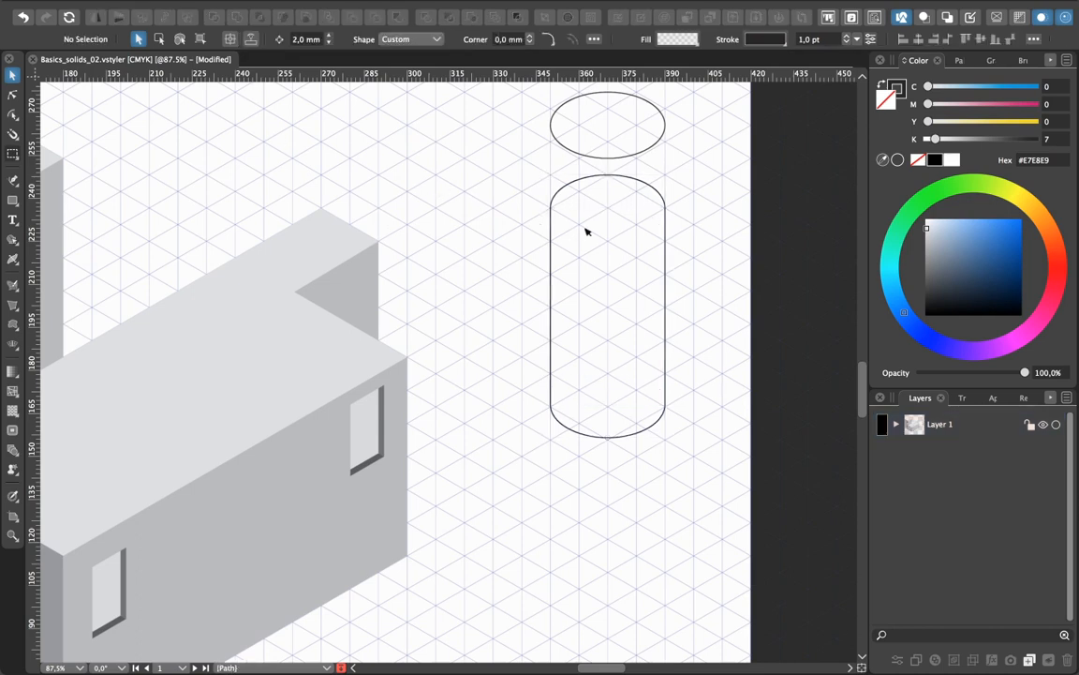
Move the spare ellipse straight down onto the upper end of the united outline to form the cylinder's top face
left_click(637, 158)
left_click_drag(637, 158, 634, 238)
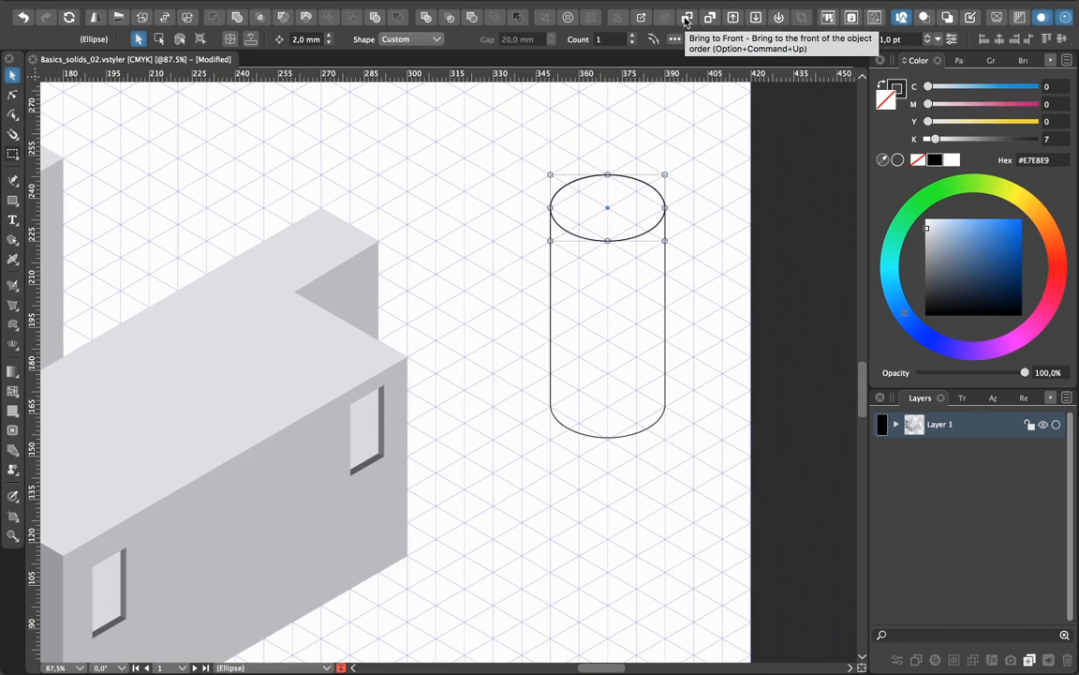
left_click(692, 161)
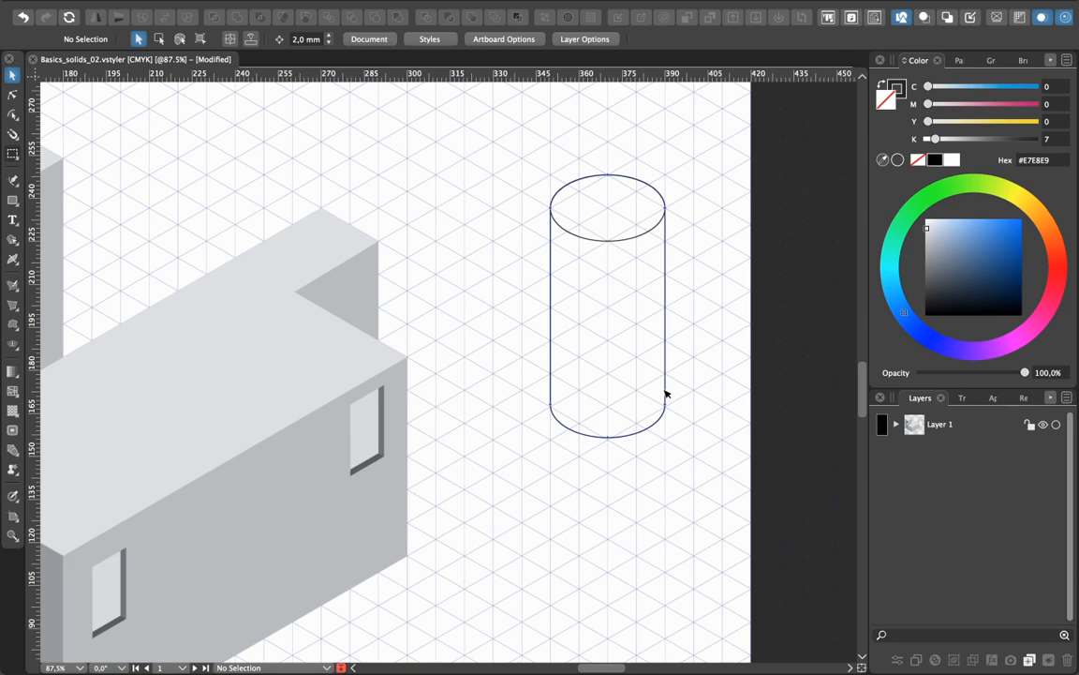
Try to shorten the cylinder's body by scaling it upward from its base, and undo the scaling
left_click(609, 437)
left_click_drag(606, 437, 618, 261)
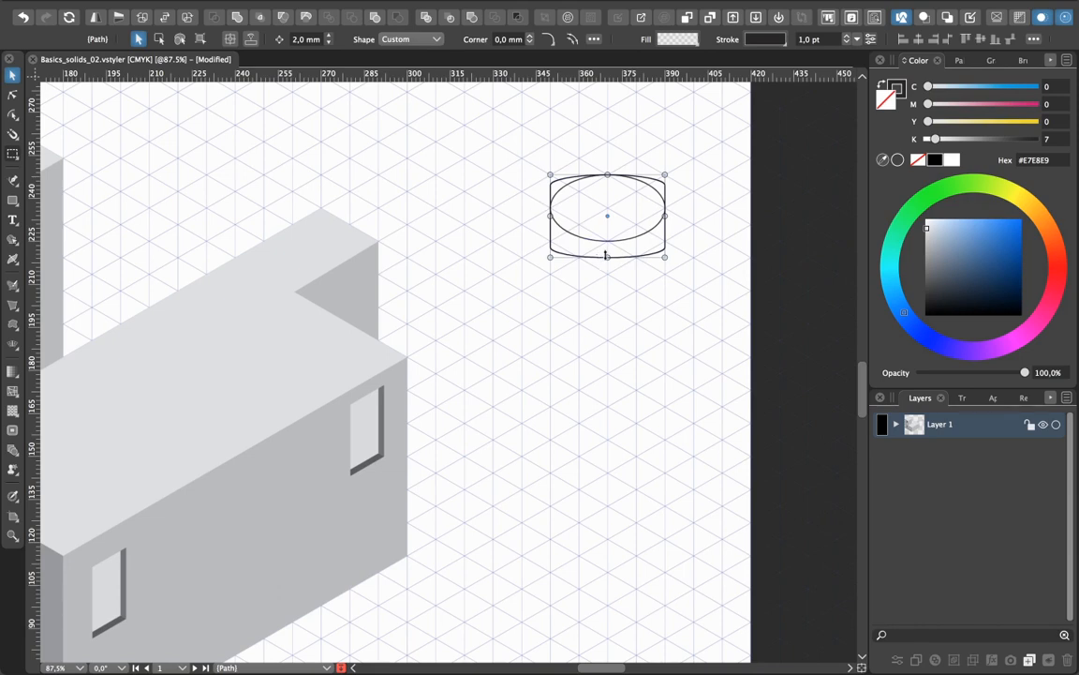
mouse_move(607, 255)
left_mouse_down()
mouse_move(602, 342)
mouse_move(601, 276)
left_mouse_up()
key("a")
key("super+z")
key("super+z")
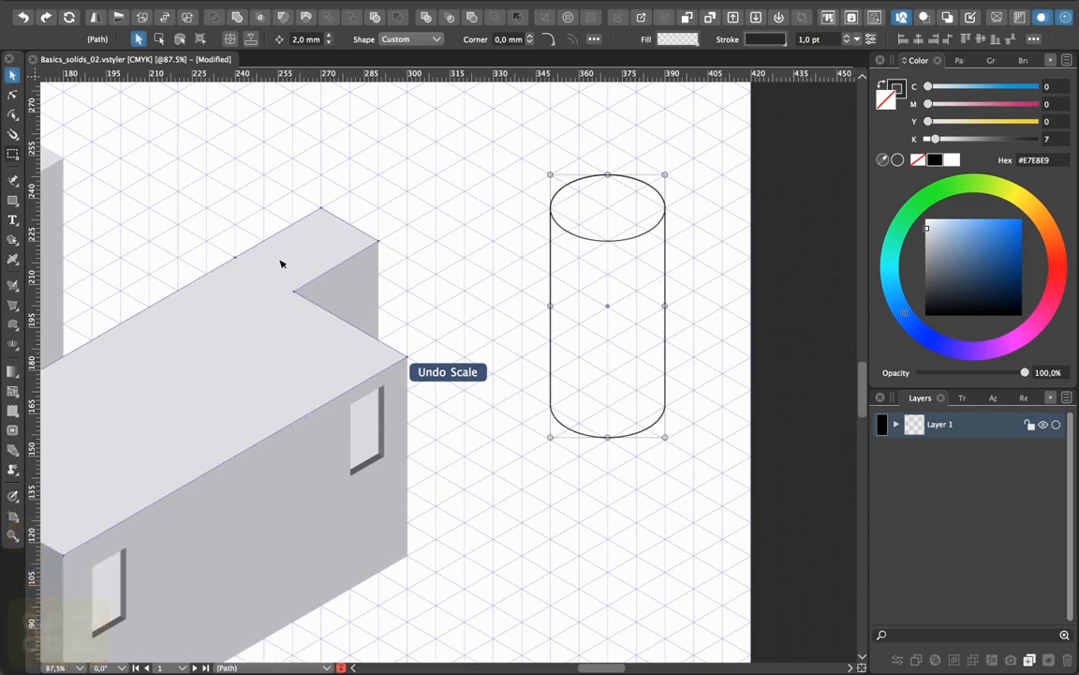
Shorten the cylinder in two stages by moving its bottom nodes and handles up, leaving side walls about 5 mm high
left_click(12, 96)
left_click_drag(506, 386, 691, 457)
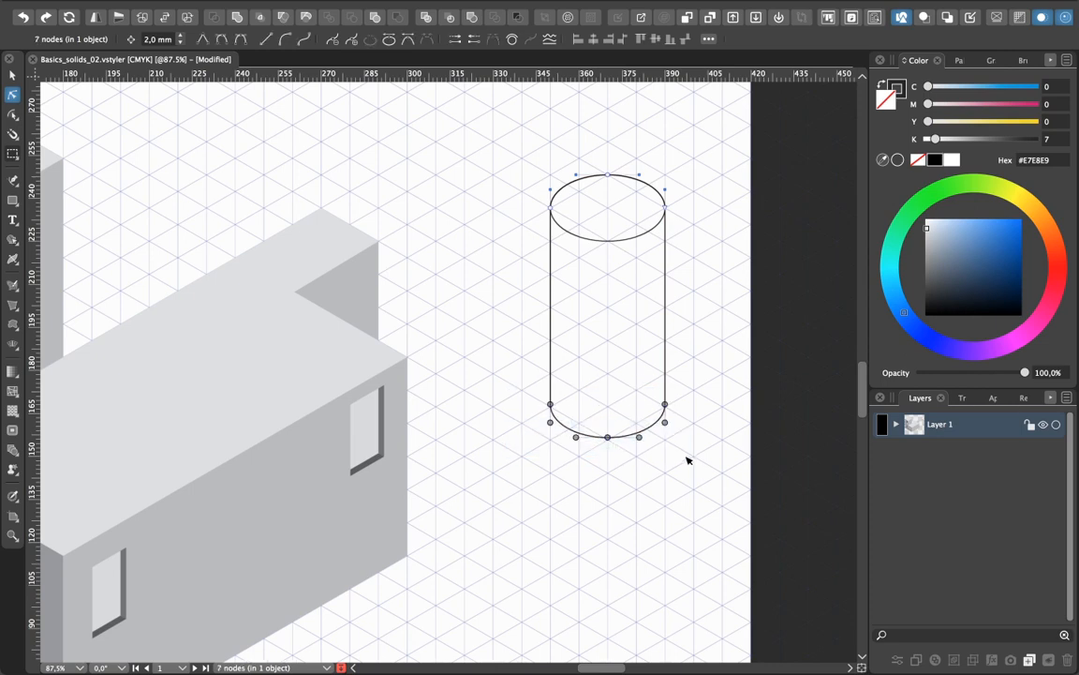
left_click_drag(607, 442, 610, 310)
left_click(623, 410)
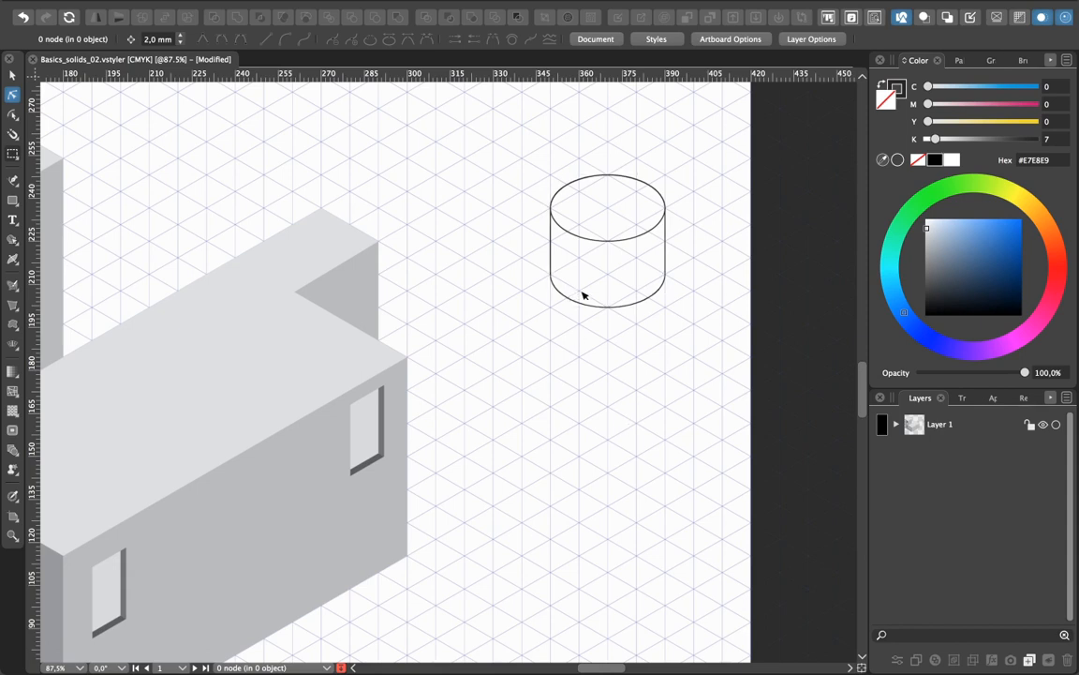
left_click_drag(525, 251, 704, 329)
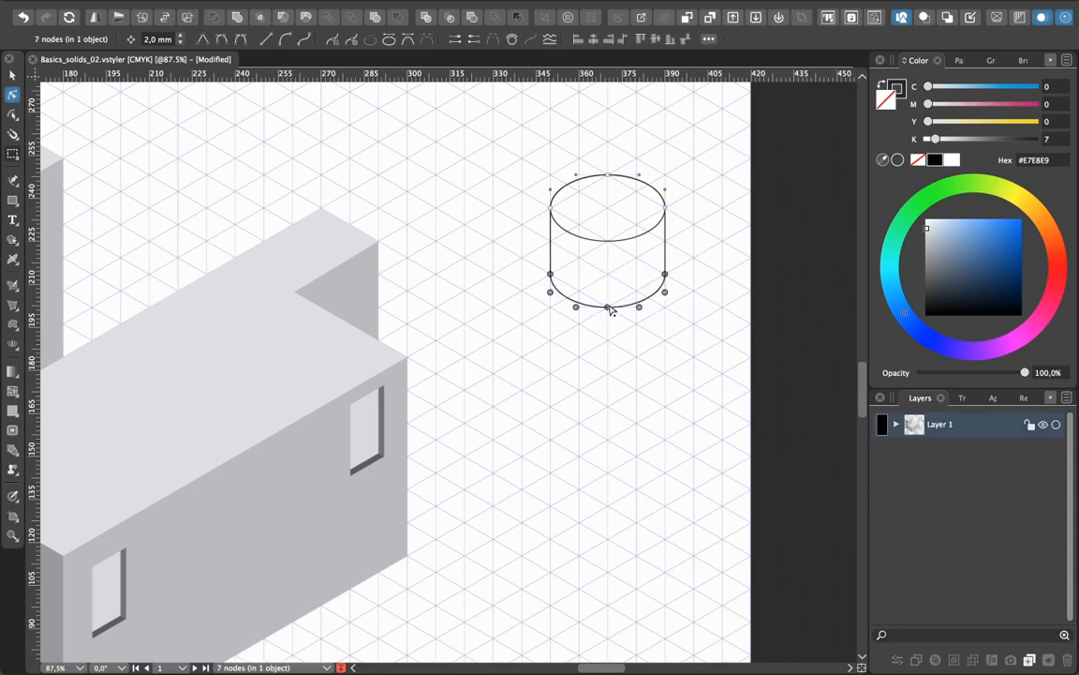
left_click_drag(608, 307, 609, 253)
left_click(649, 329)
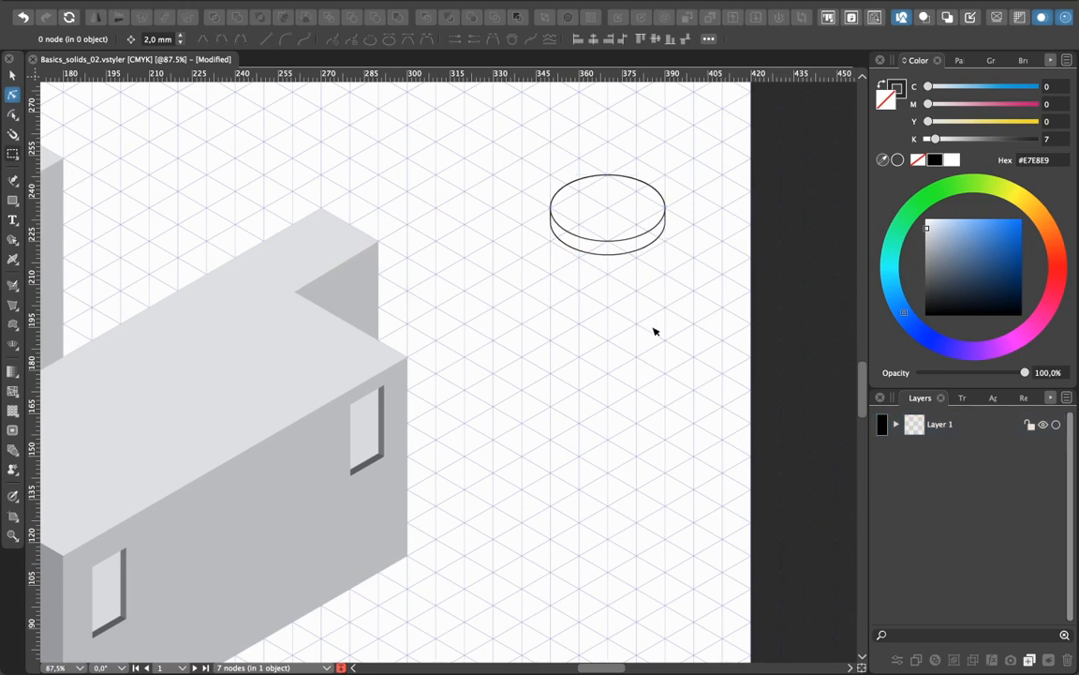
Lengthen the cylinder by moving only its three bottom nodes straight down, making the side walls about 68 mm high
left_click(608, 255)
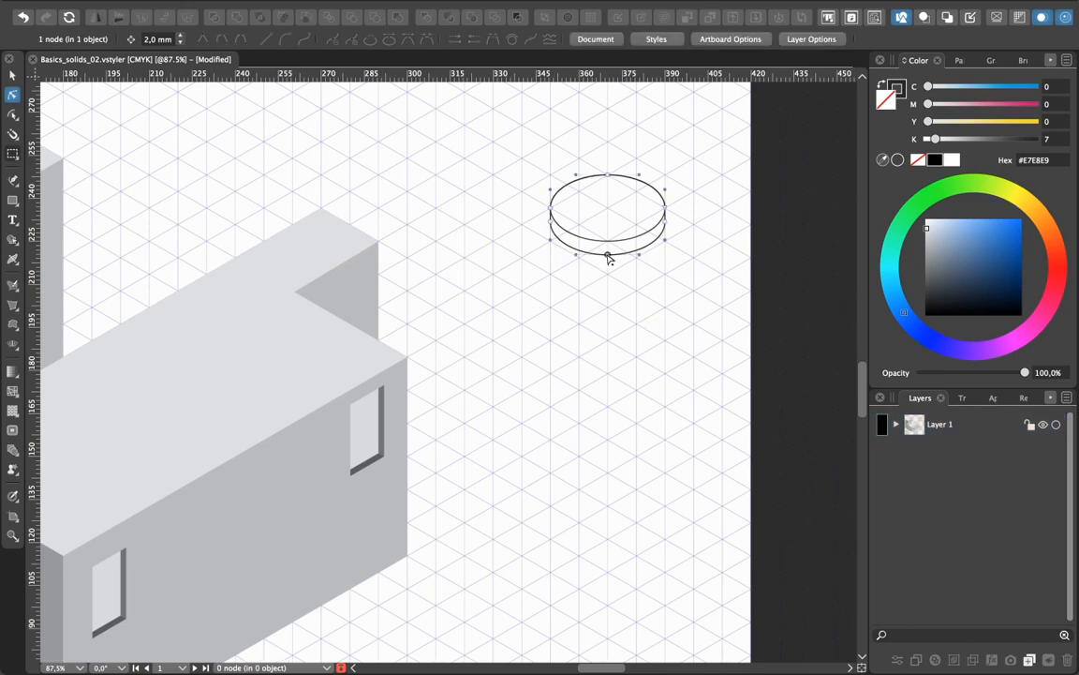
left_click(551, 222, "shift")
left_click(666, 222, "shift")
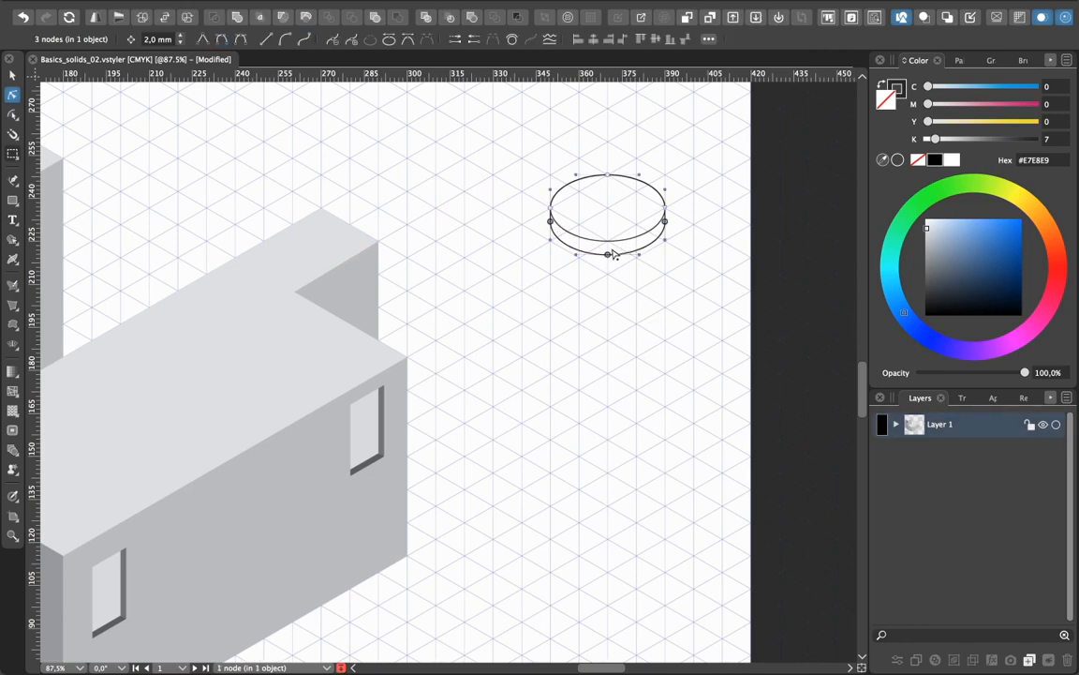
left_click_drag(607, 255, 598, 446)
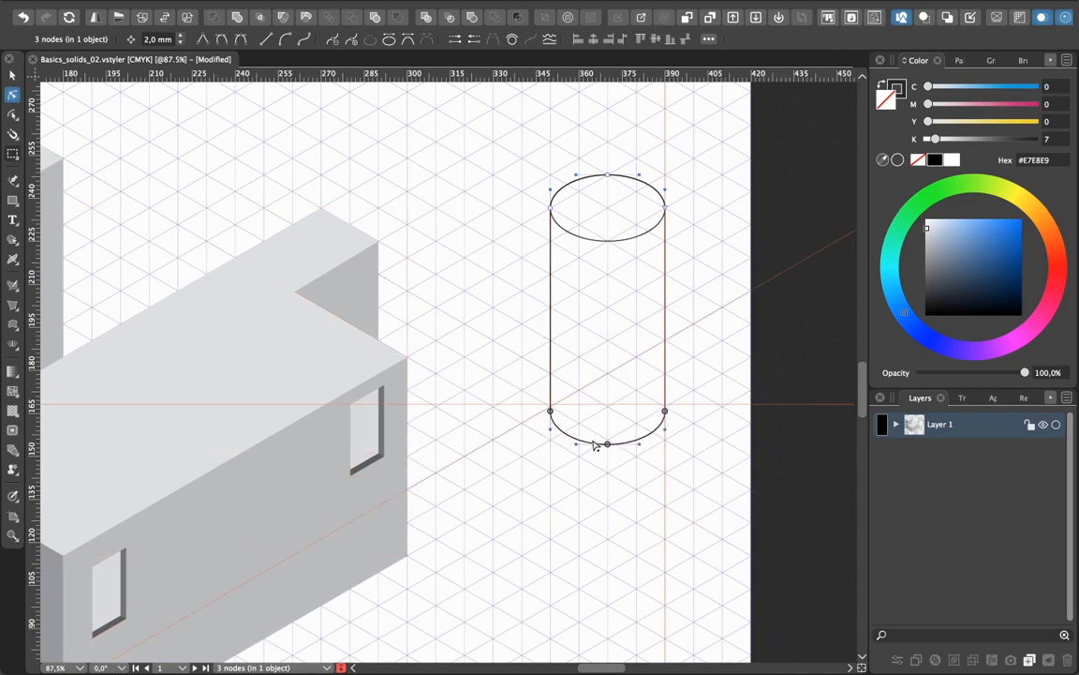
left_click(551, 486)
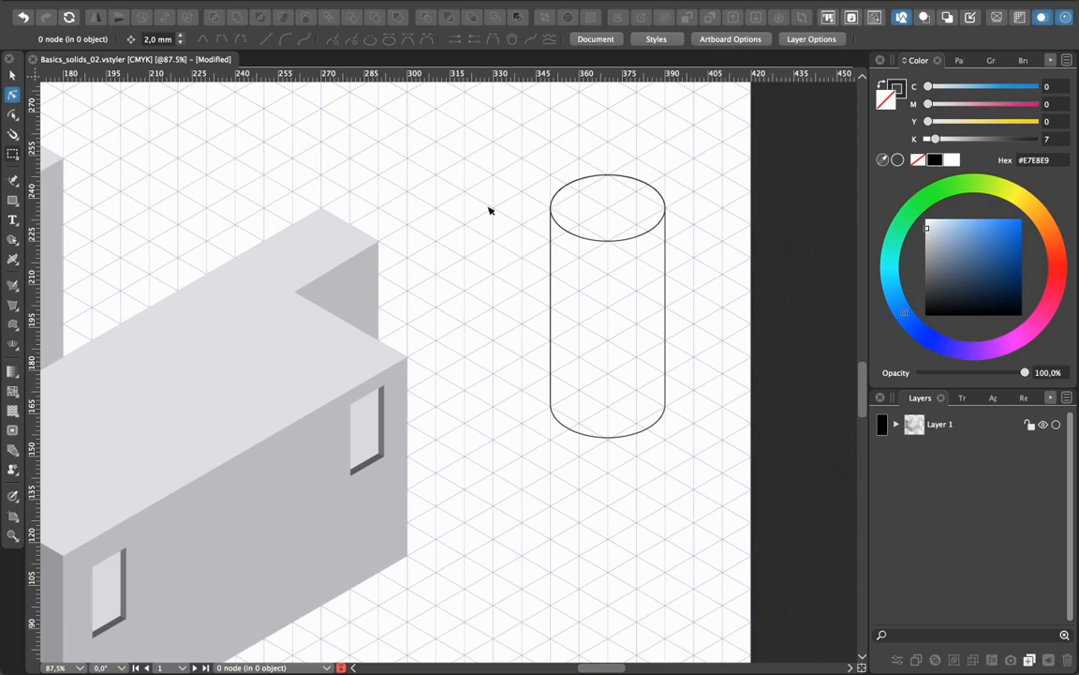
Reduce the cylinder to a low disc by moving its bottom nodes up to side walls about 11 mm high
left_click_drag(522, 372, 696, 464)
left_click_drag(612, 441, 600, 272)
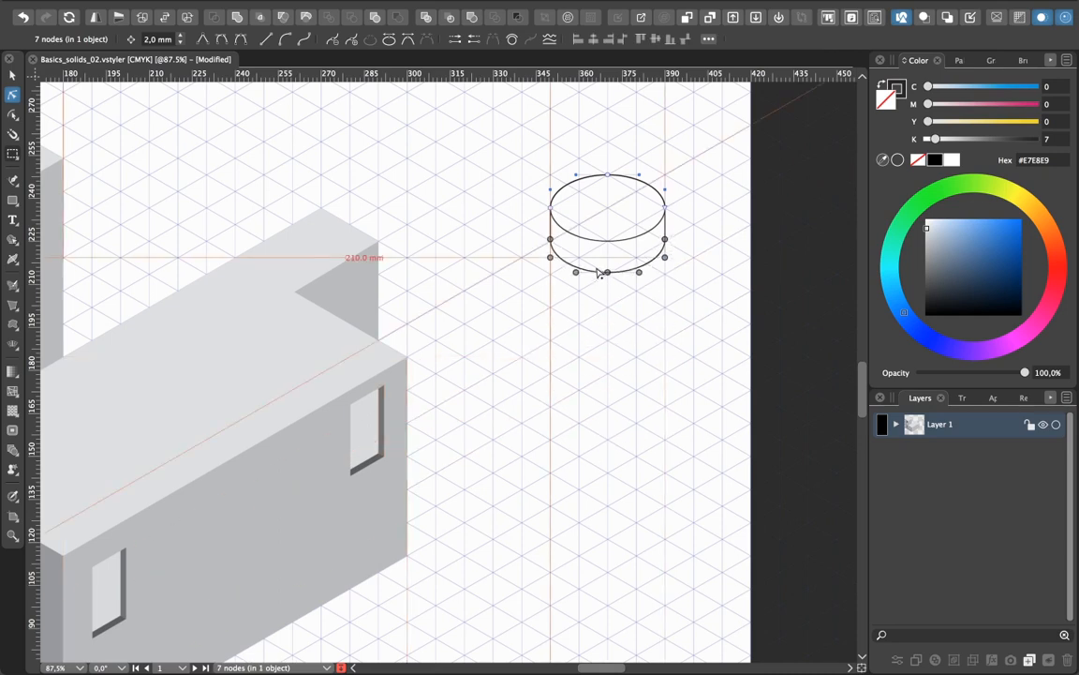
left_click(641, 357)
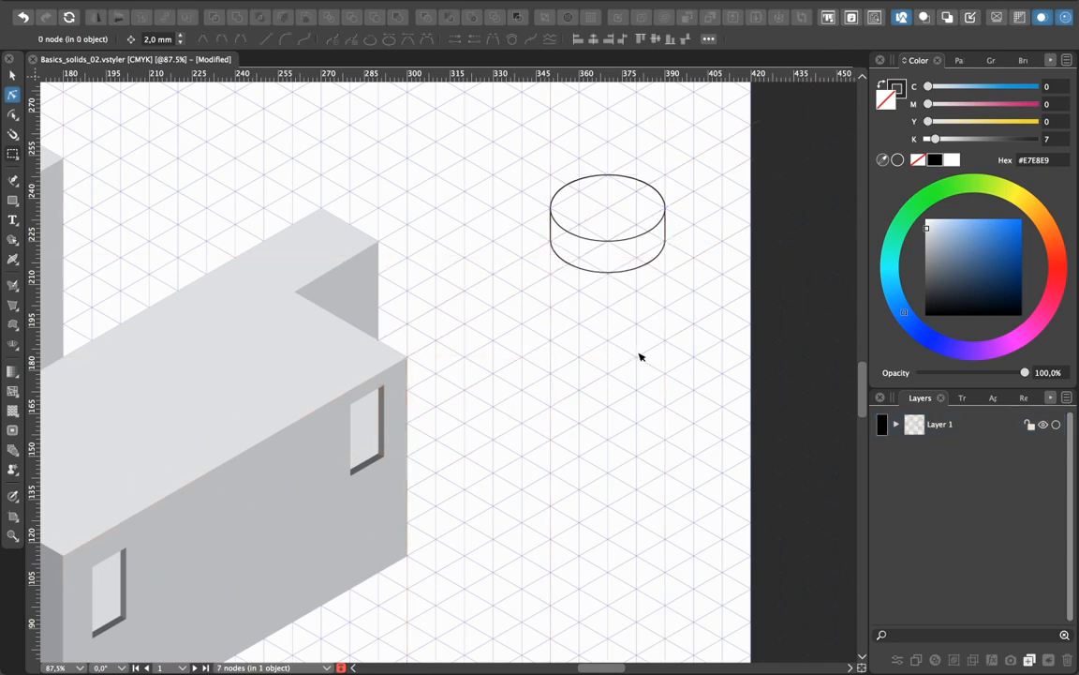
Nudge the disc's three bottom nodes slightly down to line up with the grid, with side walls about 11.5 mm high, and deselect
key("super+equal")
key("super+equal")
key("super+equal")
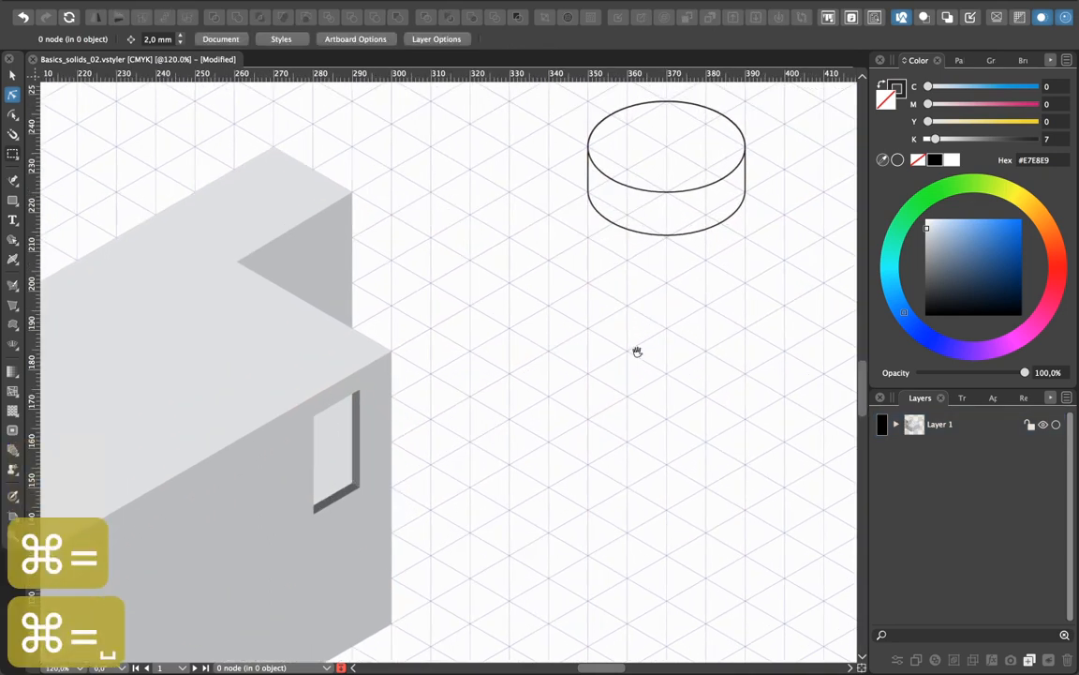
left_click_drag(638, 352, 478, 450)
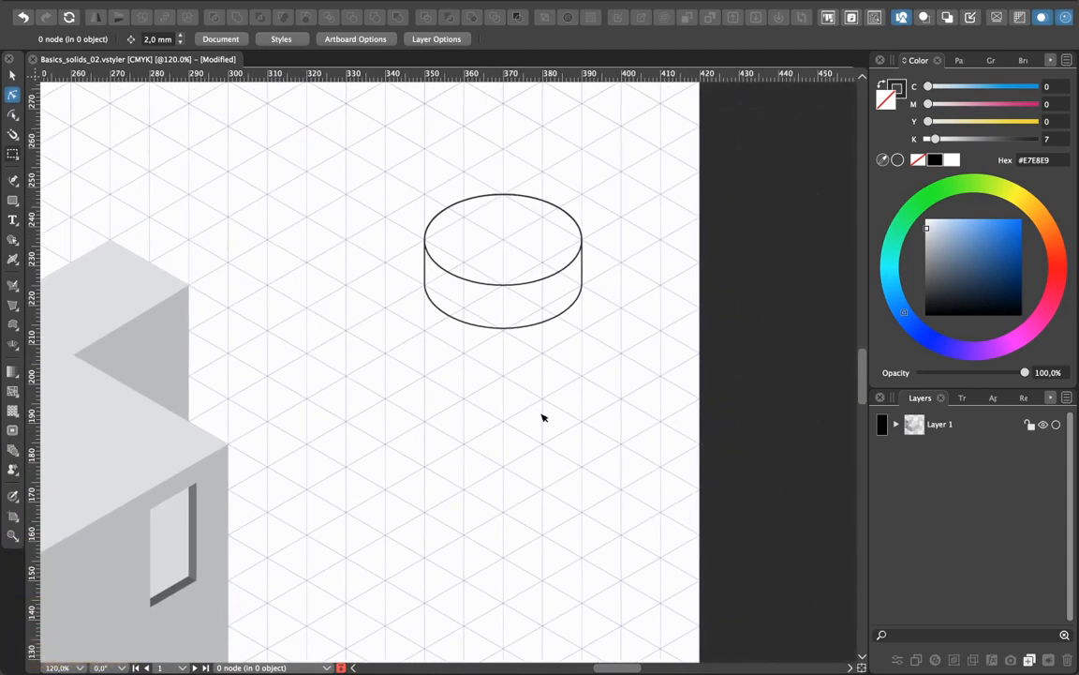
left_click(503, 327)
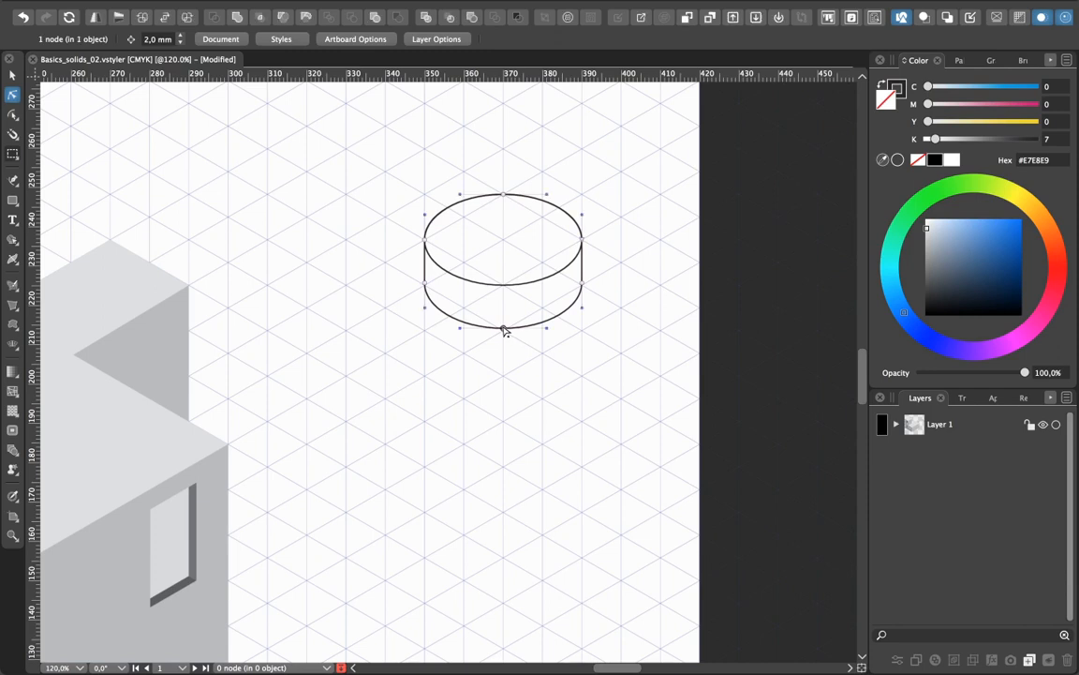
left_click(425, 283, "shift")
left_click(581, 283, "shift")
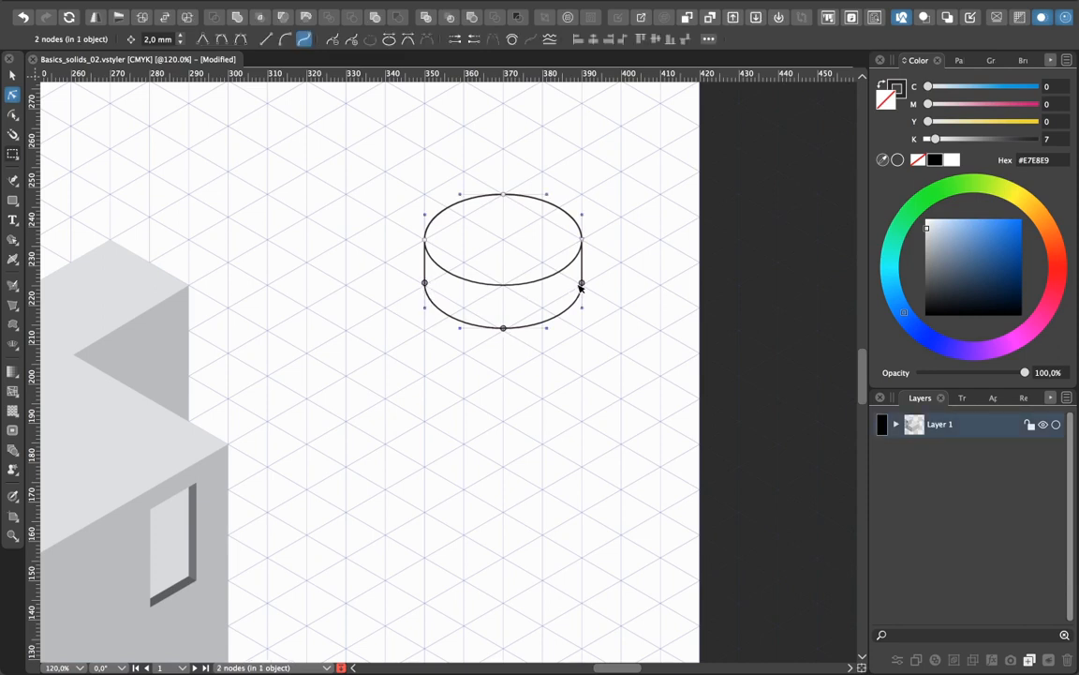
left_click_drag(504, 331, 506, 333)
left_click(13, 75)
left_click(451, 435)
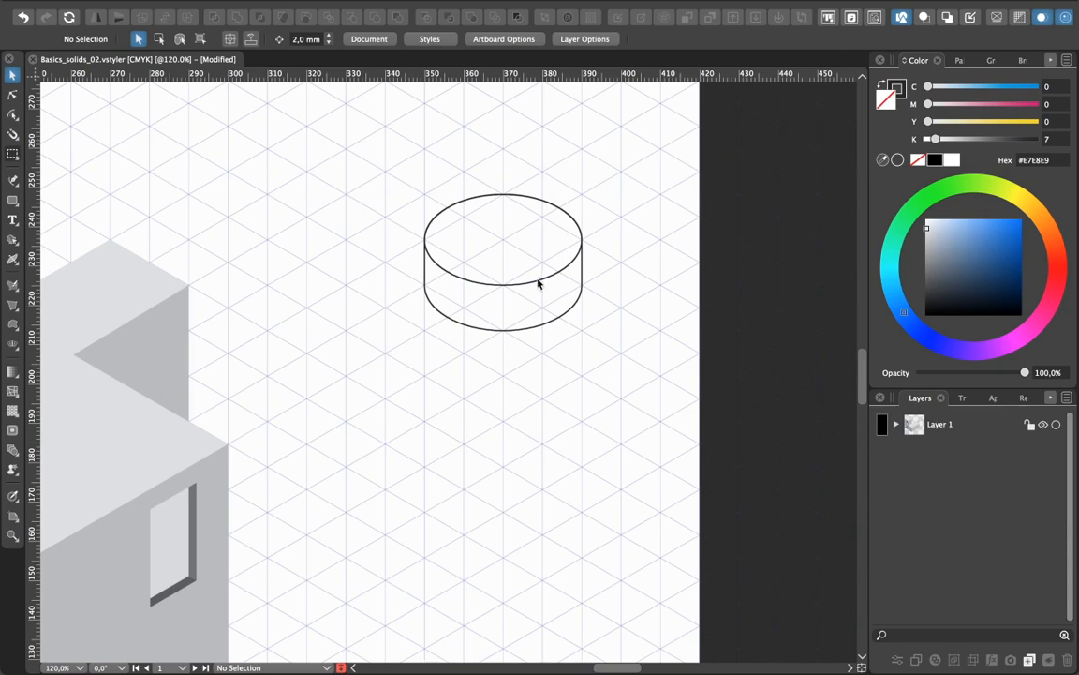
Copy the disc's top ellipse in place and scale the copy about its centre to about 20 mm wide and 11.5 mm high
left_click(538, 283)
key("super+c")
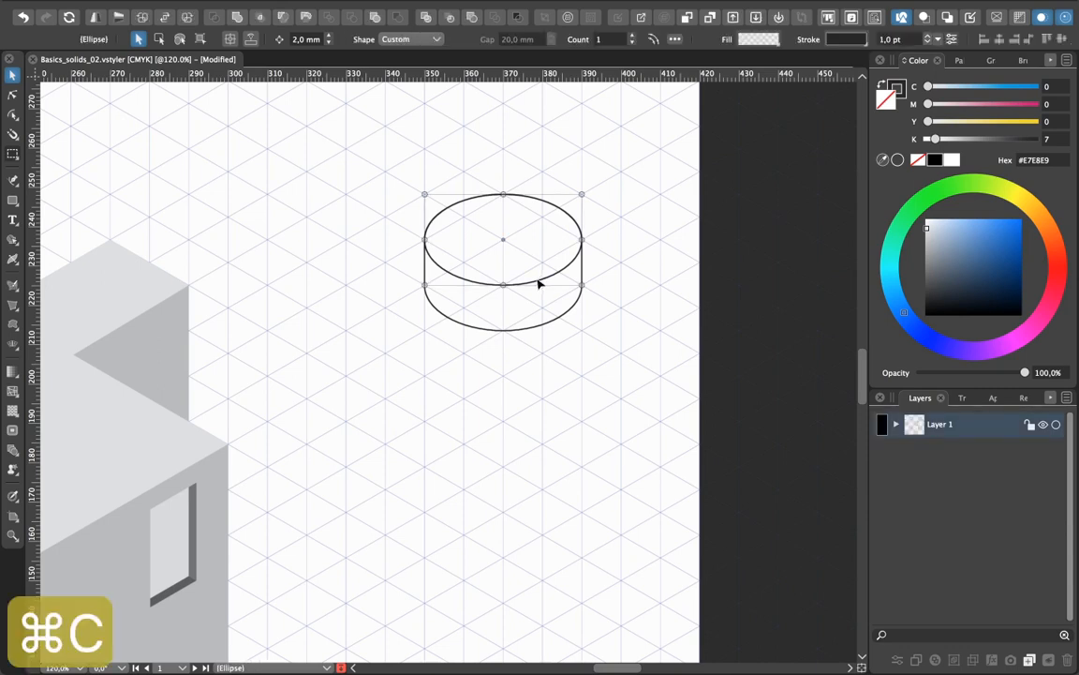
key("super+v")
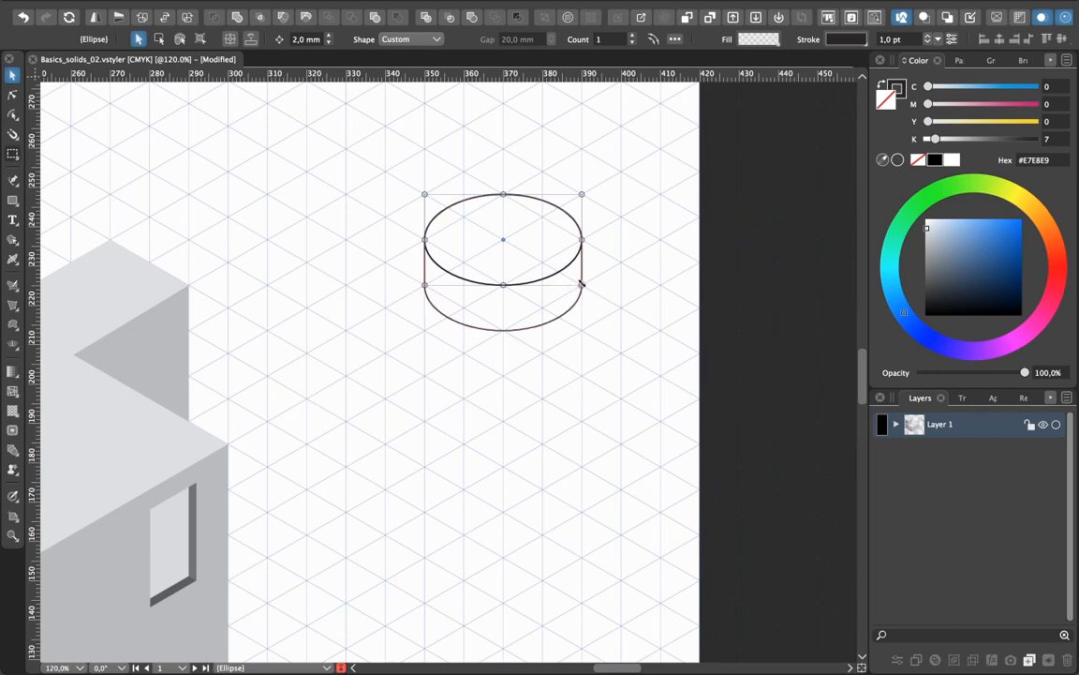
left_click_drag(581, 283, 555, 263)
left_click(553, 382)
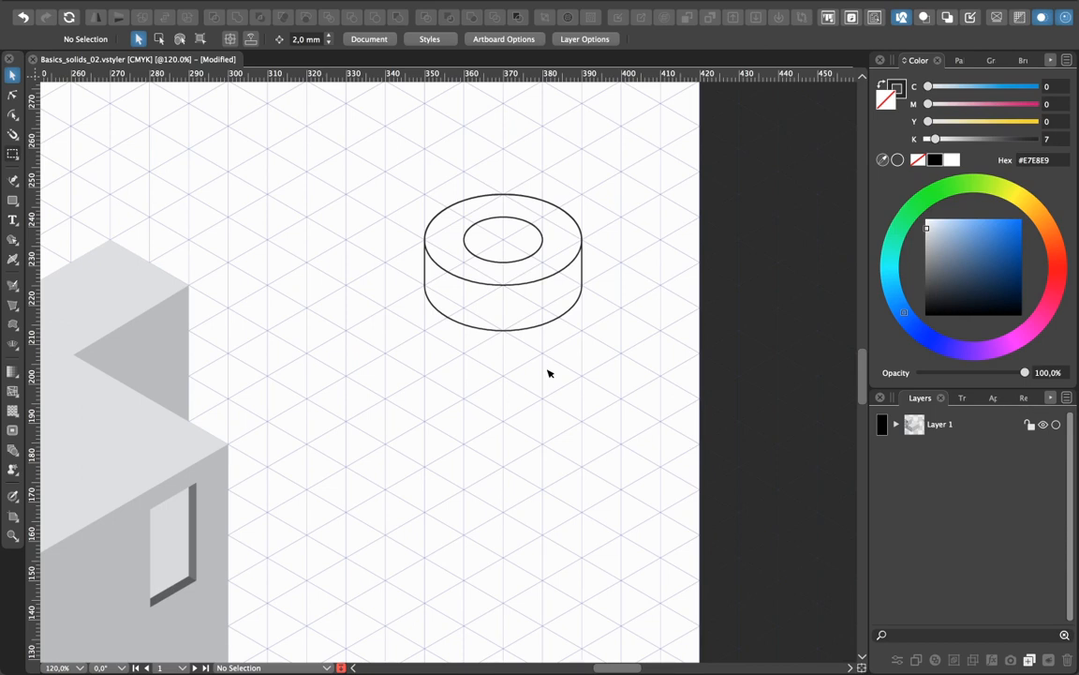
key("super+equal")
key("super+equal")
key("super+equal")
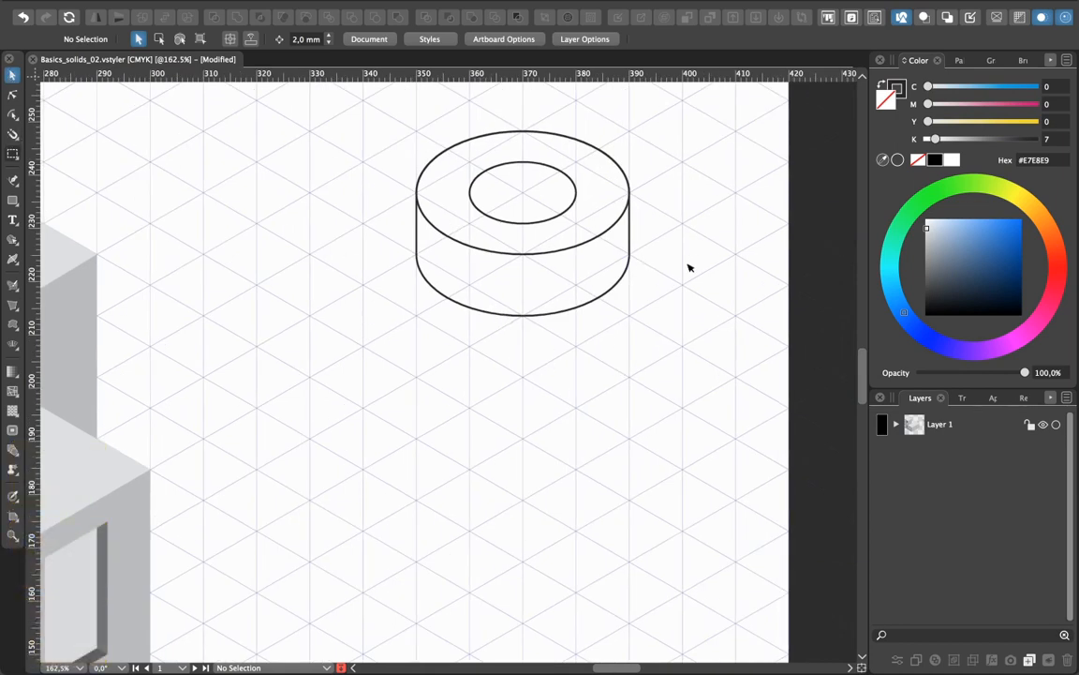
Copy the disc's outer top ellipse and side body, without the inner ellipse, about 42 mm straight below the original and deselect
left_click_drag(686, 262, 605, 190)
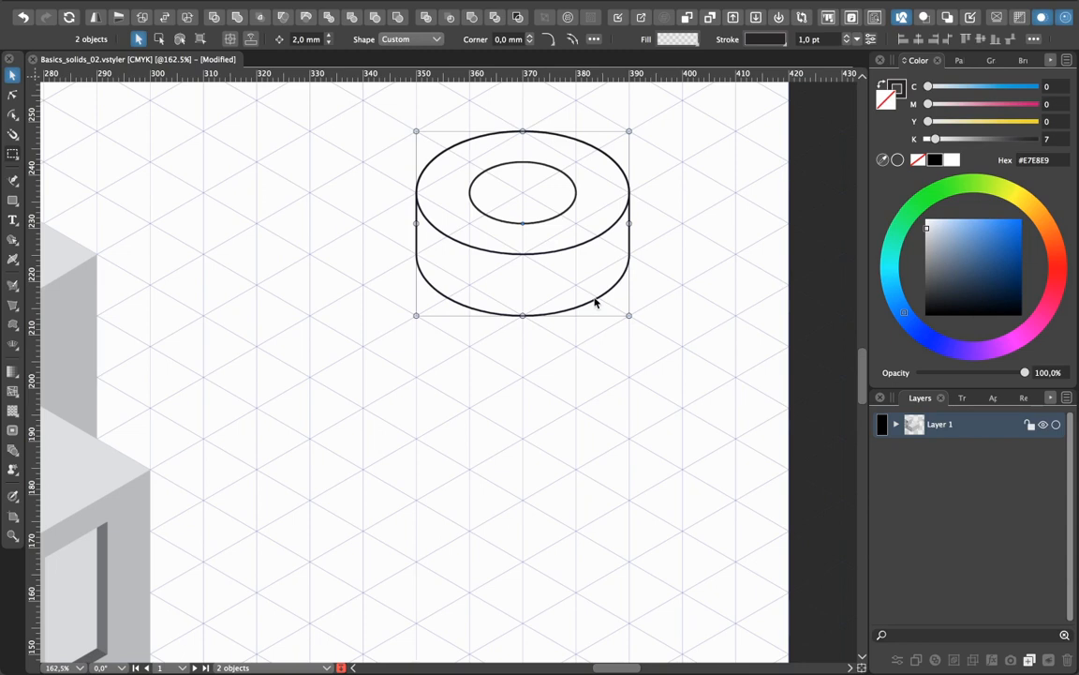
left_click_drag(594, 302, 576, 527)
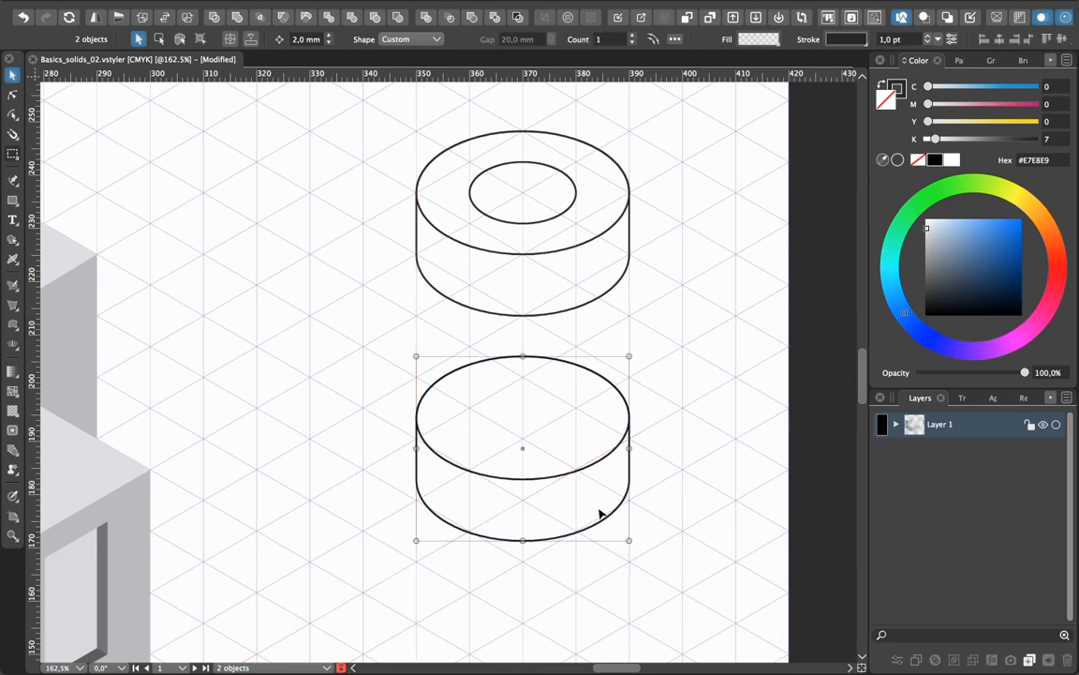
left_click(660, 494)
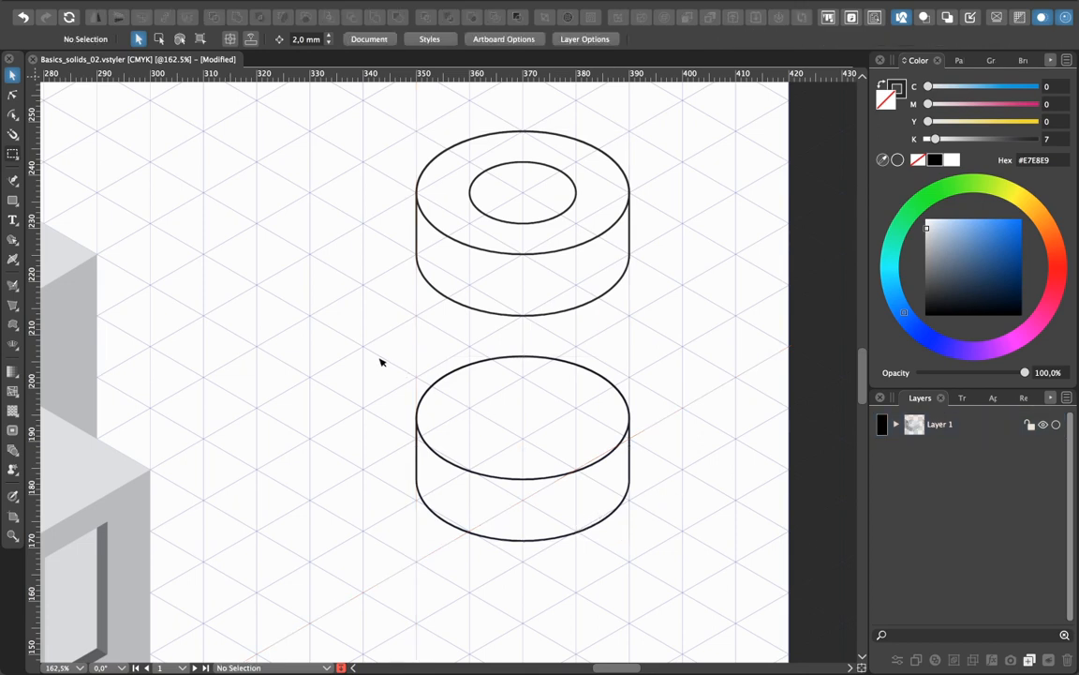
Group the two shapes of the copied disc and scale the group proportionally down to about 3.5 mm wide
left_click_drag(380, 357, 658, 584)
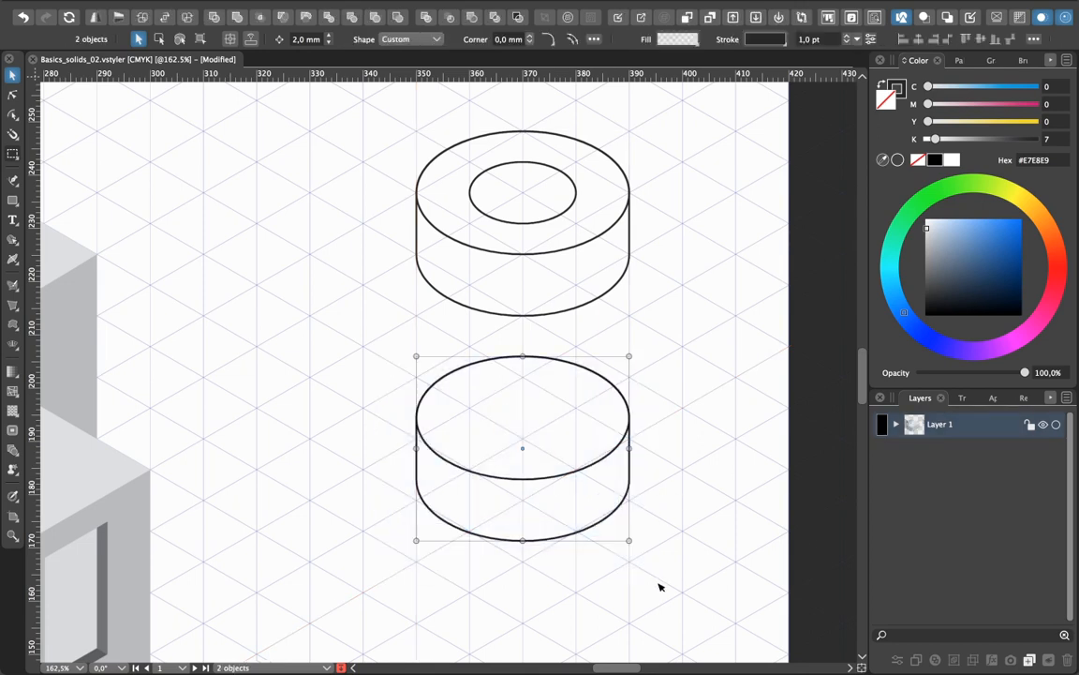
key("super")
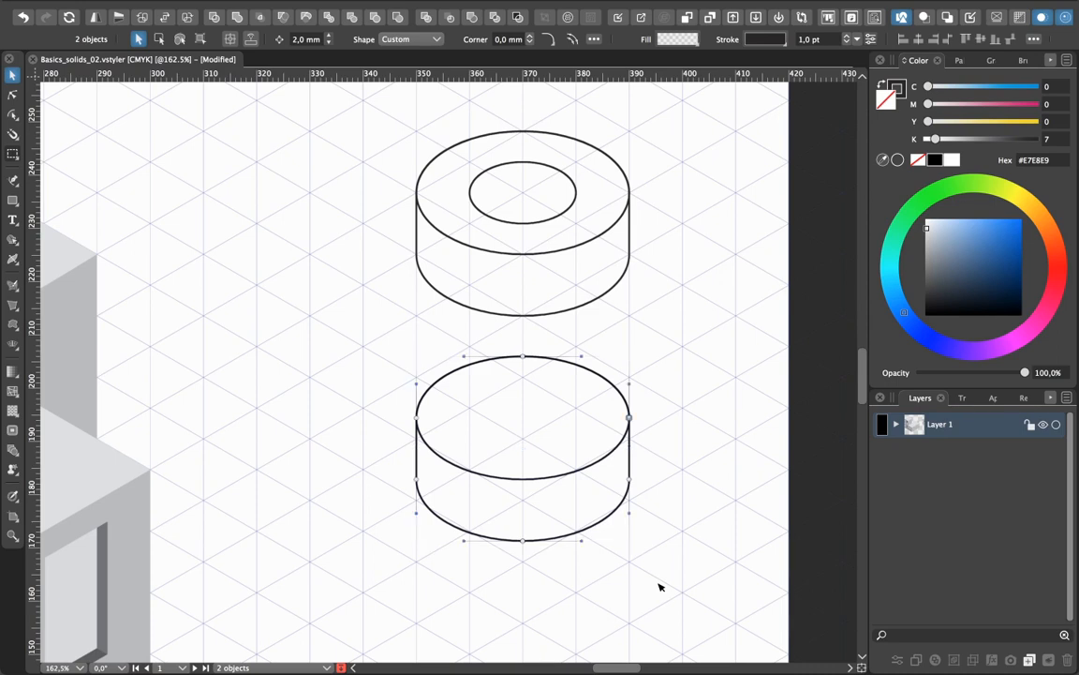
key("super+g")
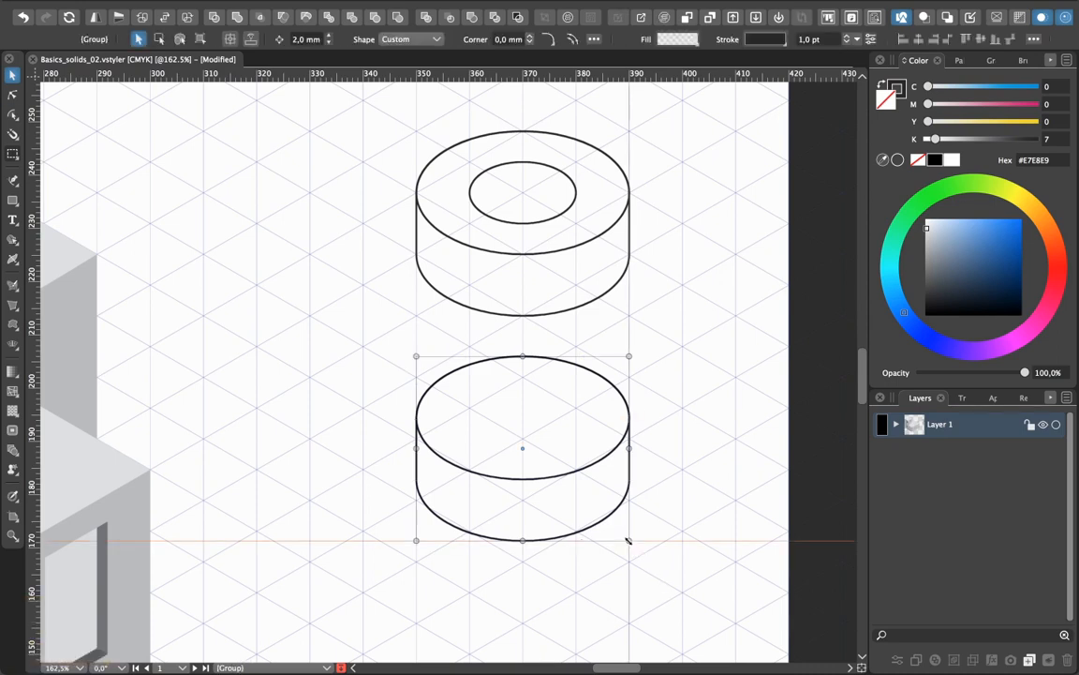
left_click_drag(629, 540, 435, 372)
left_click(430, 379)
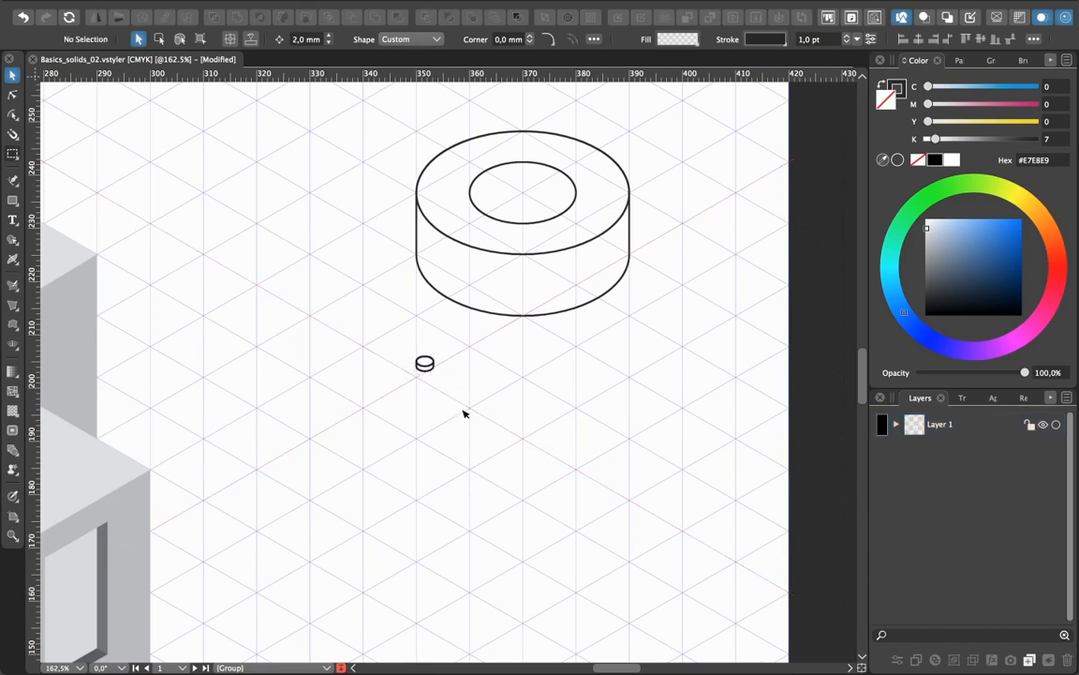
Move the small disc group onto the large disc's top face, just inside the left edge of the inner ellipse
key("super+equal")
key("super+equal")
key("super+equal")
key("super+equal")
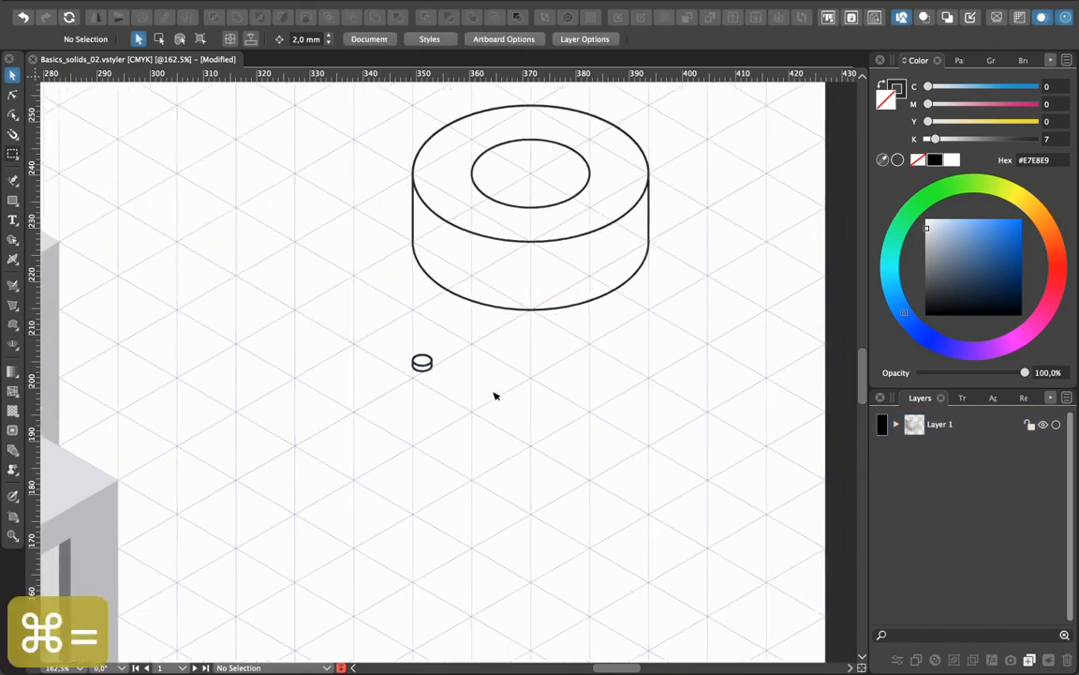
left_click_drag(494, 391, 393, 523)
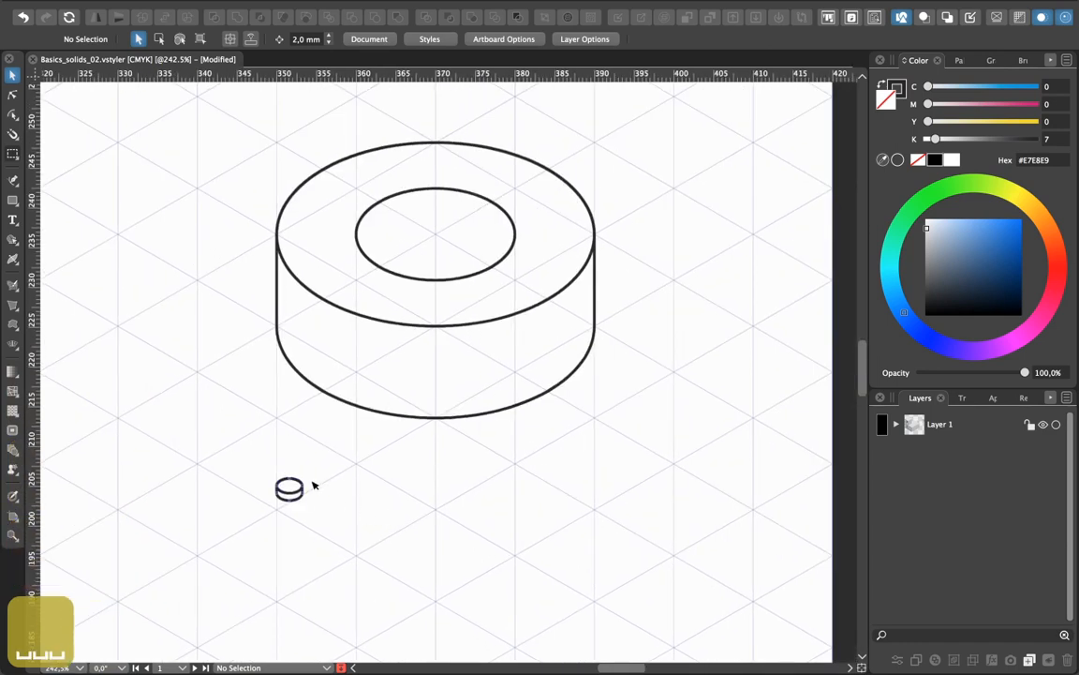
mouse_move(296, 484)
left_mouse_down()
mouse_move(321, 464)
mouse_move(414, 217)
mouse_move(389, 228)
left_mouse_up()
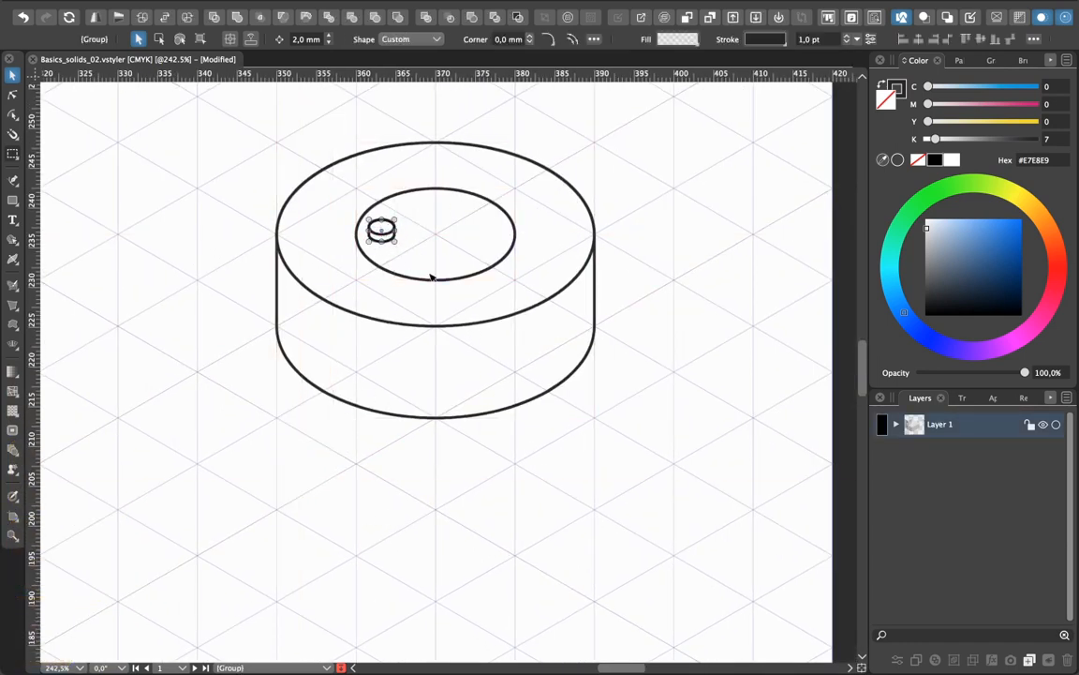
left_click(530, 499)
scroll(534, 501, "down", 1)
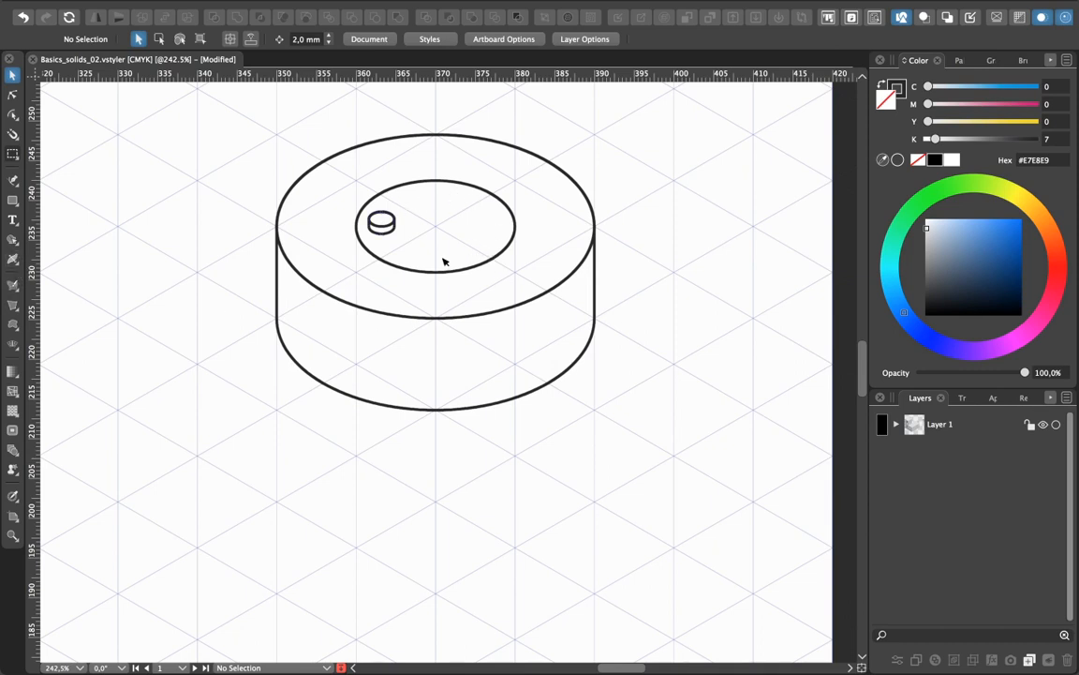
Draw a regular five-sided polygon with a horizontal base and a radius of about 14 mm below the large disc
left_click(13, 200)
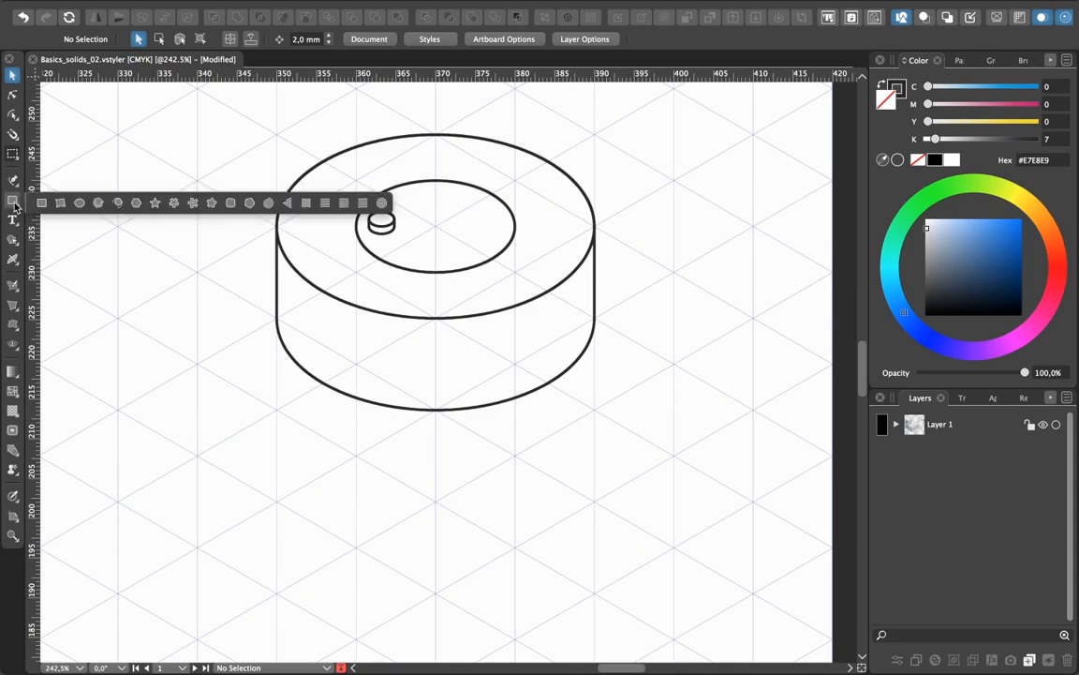
left_click(137, 204)
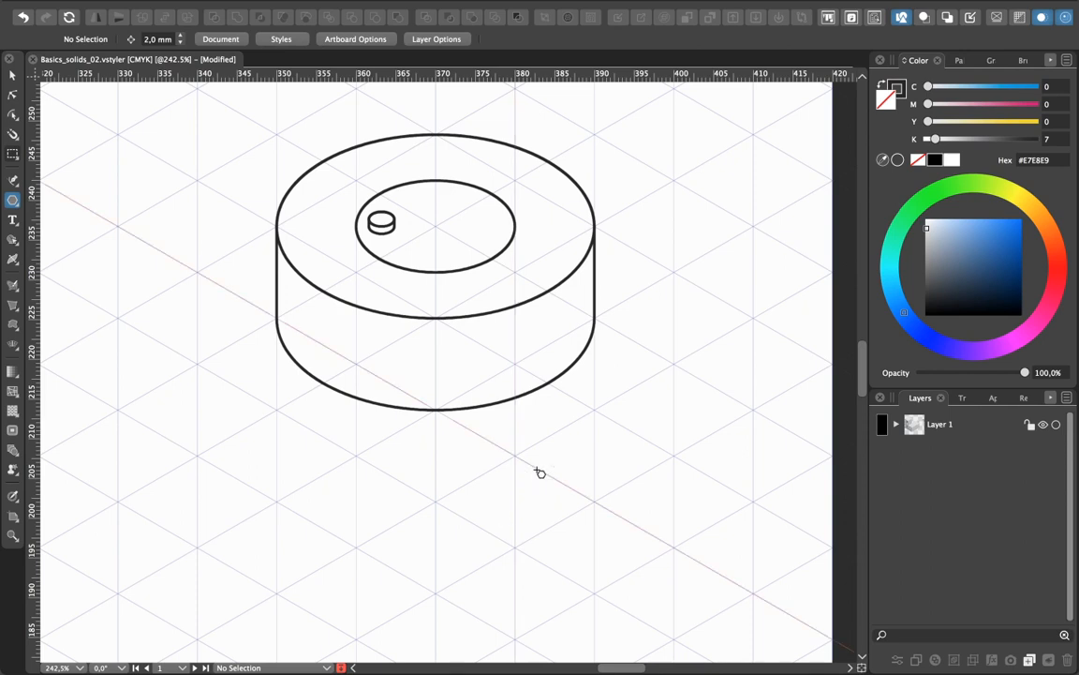
left_click_drag(502, 465, 560, 545)
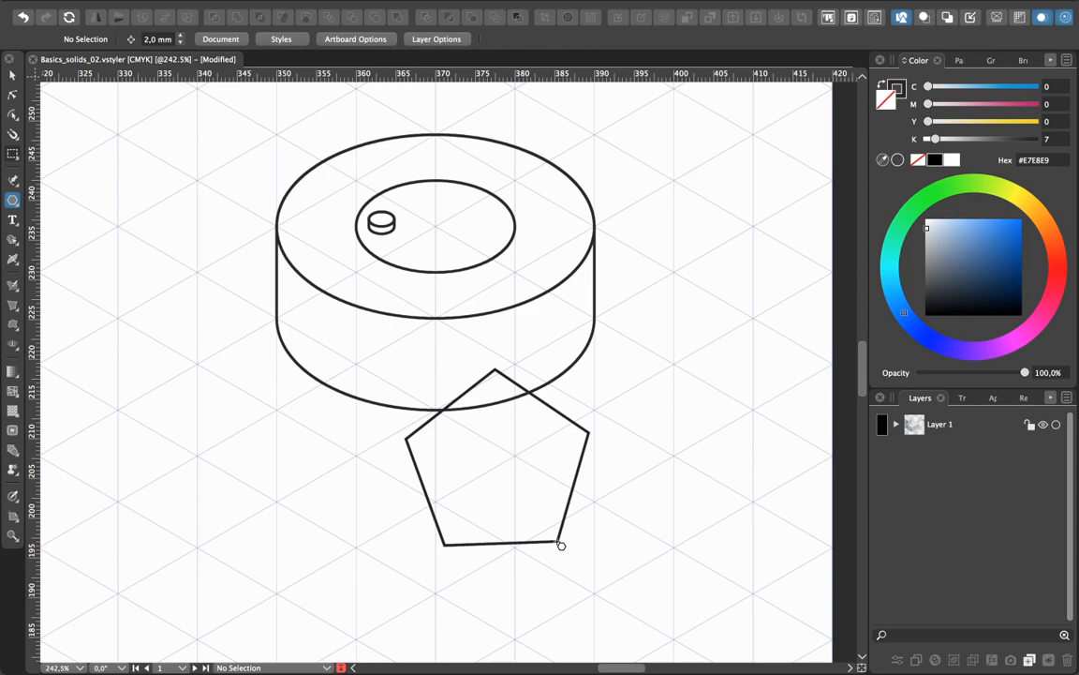
mouse_move(560, 545)
left_mouse_down()
mouse_move(557, 513)
mouse_move(572, 555)
left_mouse_up()
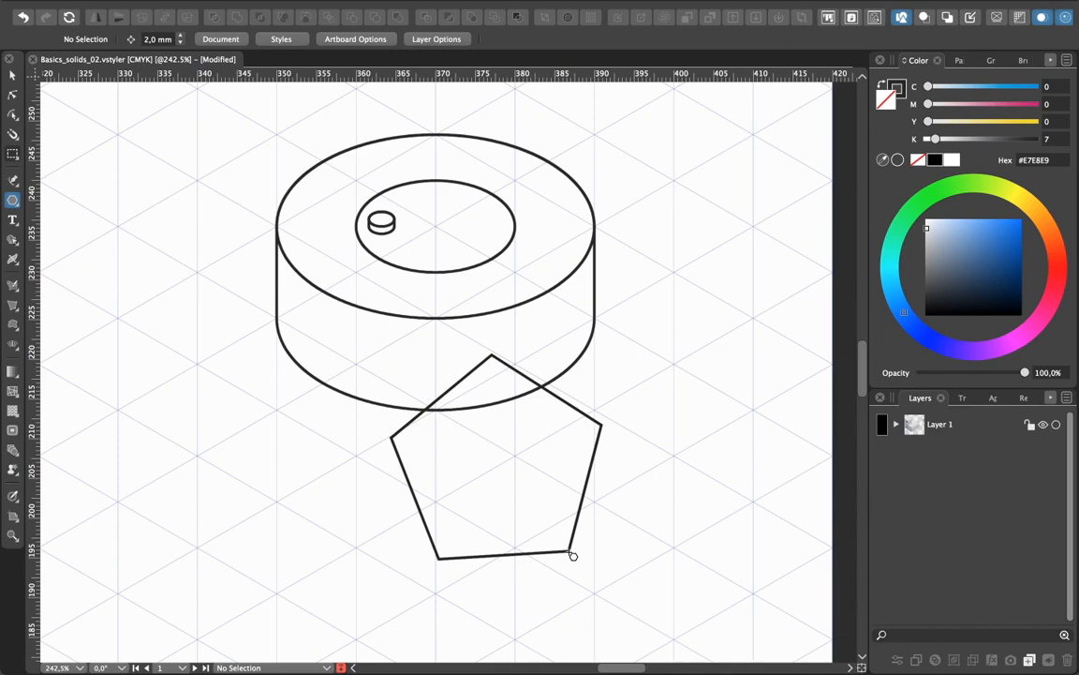
key("Up")
key("Up")
key("Up")
left_click_drag(573, 556, 572, 554)
key("Up")
key("Down")
key("Down")
key("Down")
key("Down")
key("Down")
key("Down")
key("Up")
key("Up")
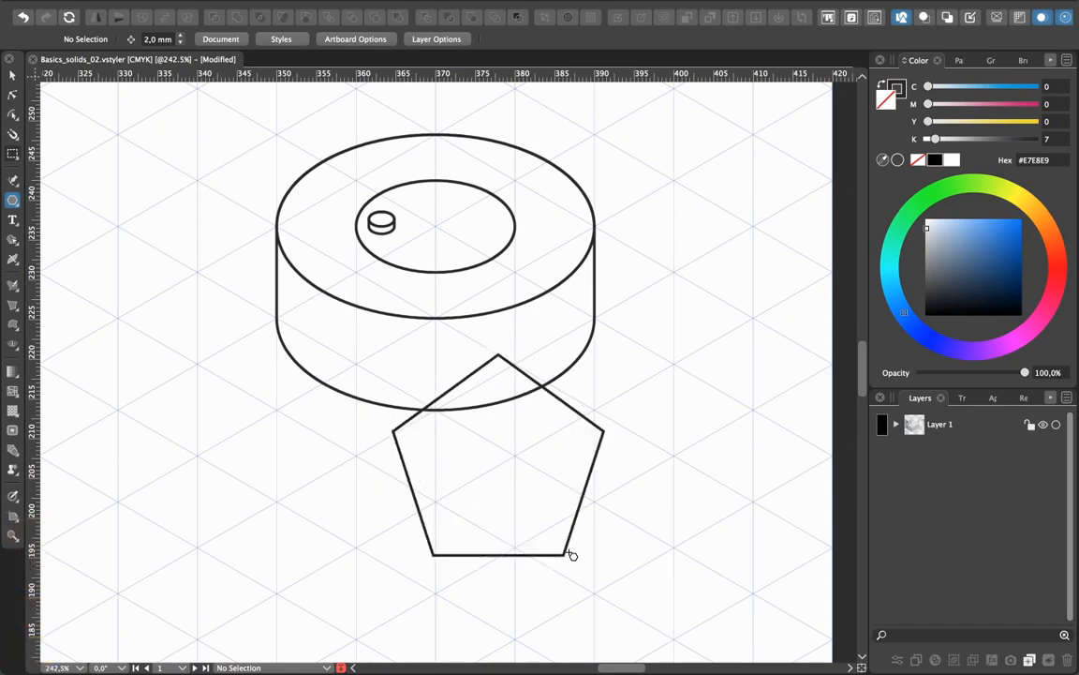
left_click_drag(573, 556, 571, 554)
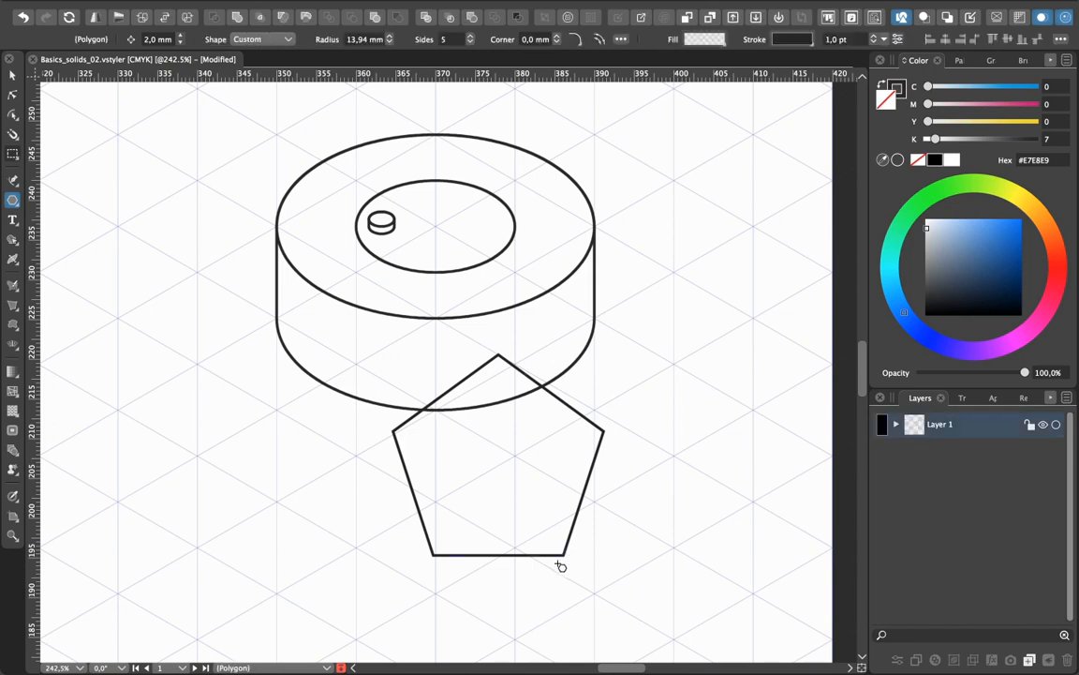
Scale the pentagon proportionally down to about 13.7 mm wide and 13.1 mm high
left_click(12, 76)
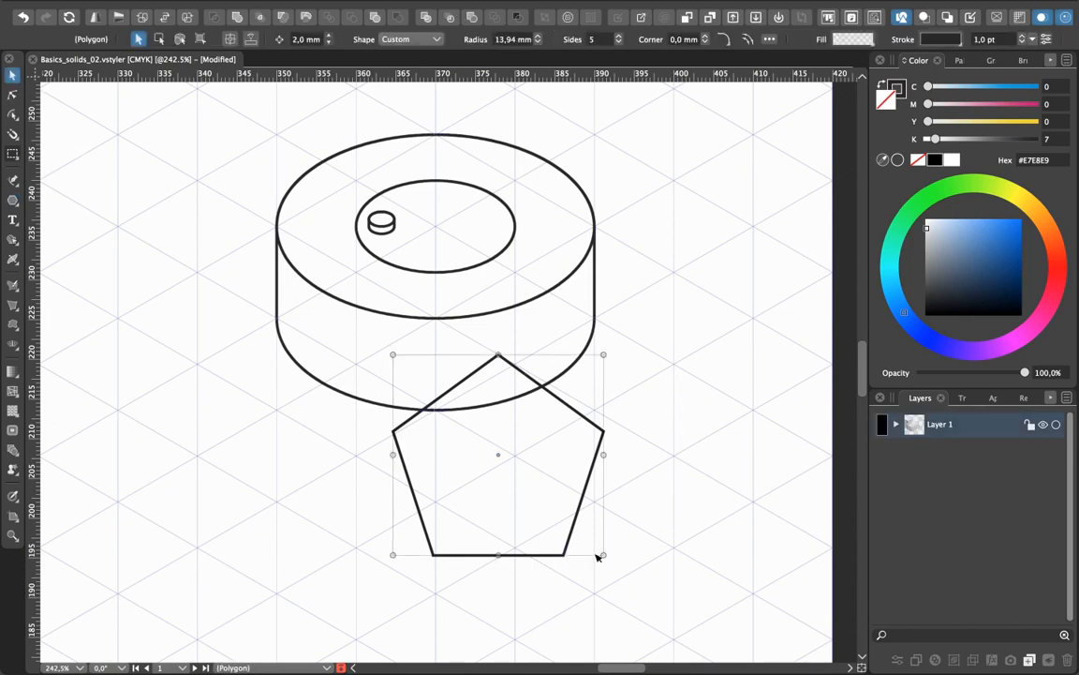
left_click_drag(604, 555, 552, 508)
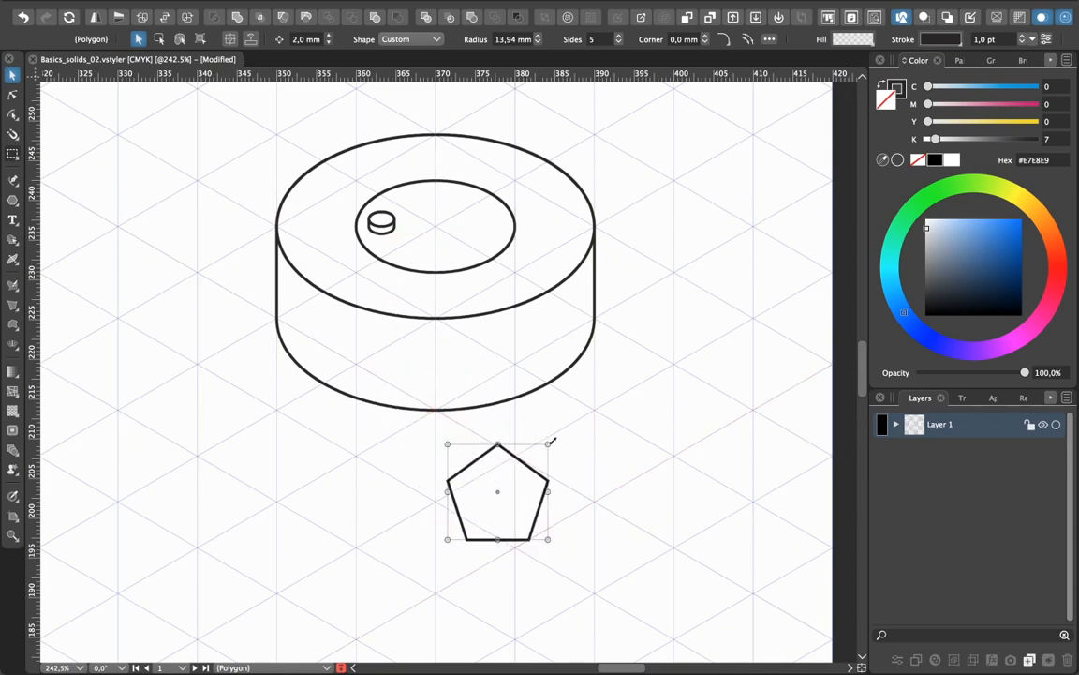
left_click_drag(560, 432, 567, 426)
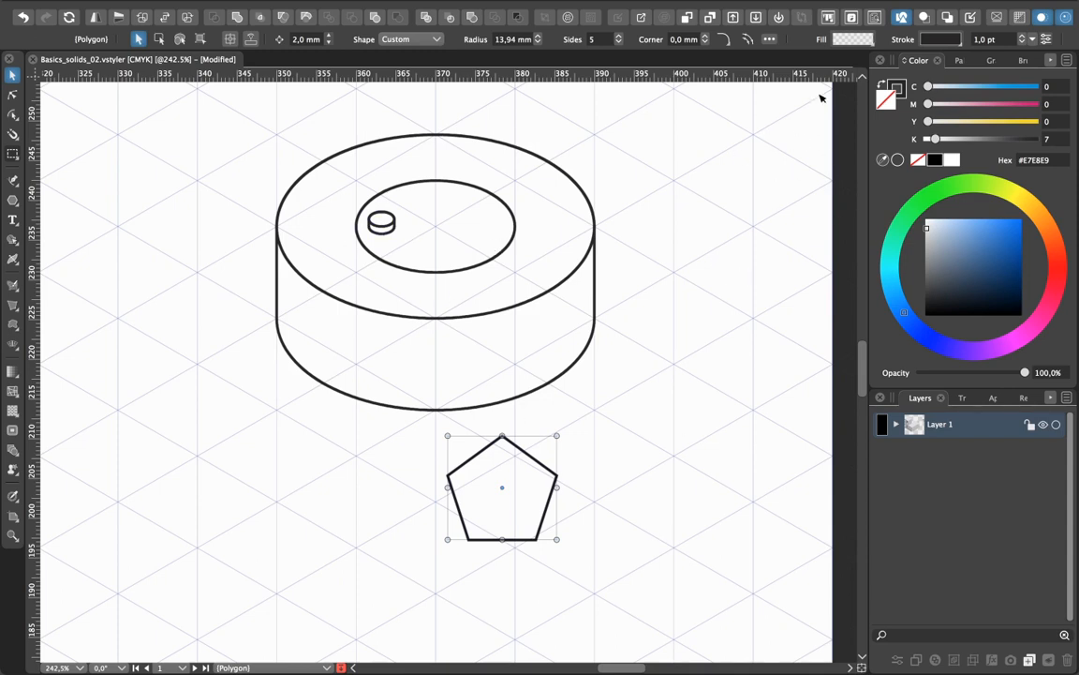
Project the pentagon onto the isometric top plane with a horizontal slant of -30° and a rotation of 30°, and deselect
left_click(851, 18)
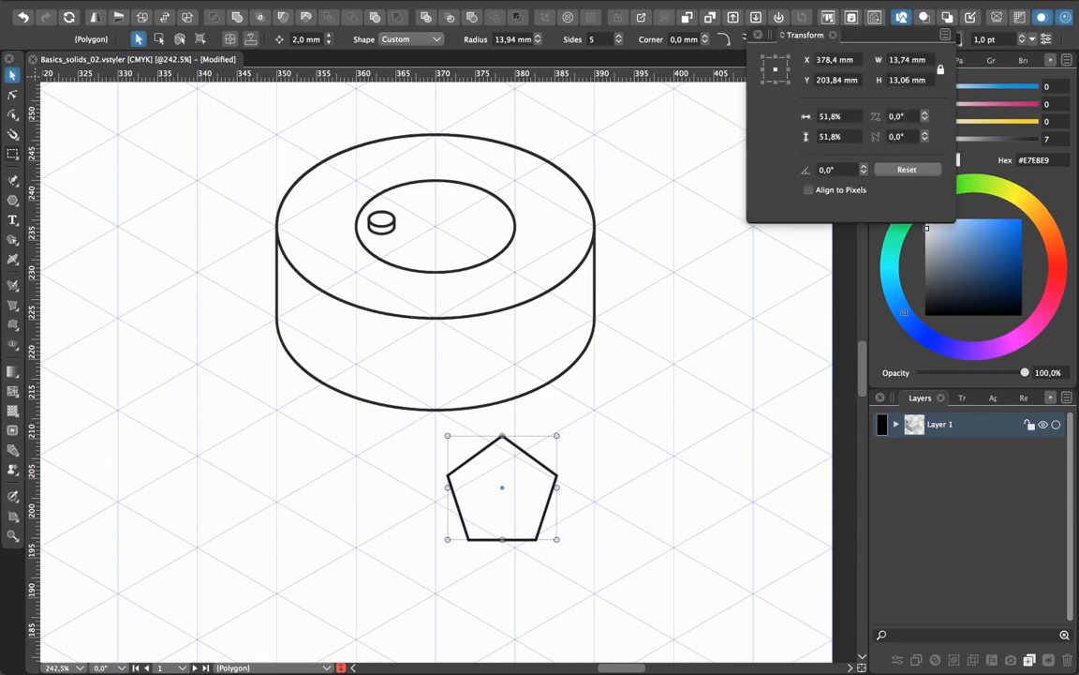
left_click(900, 115)
type("-30")
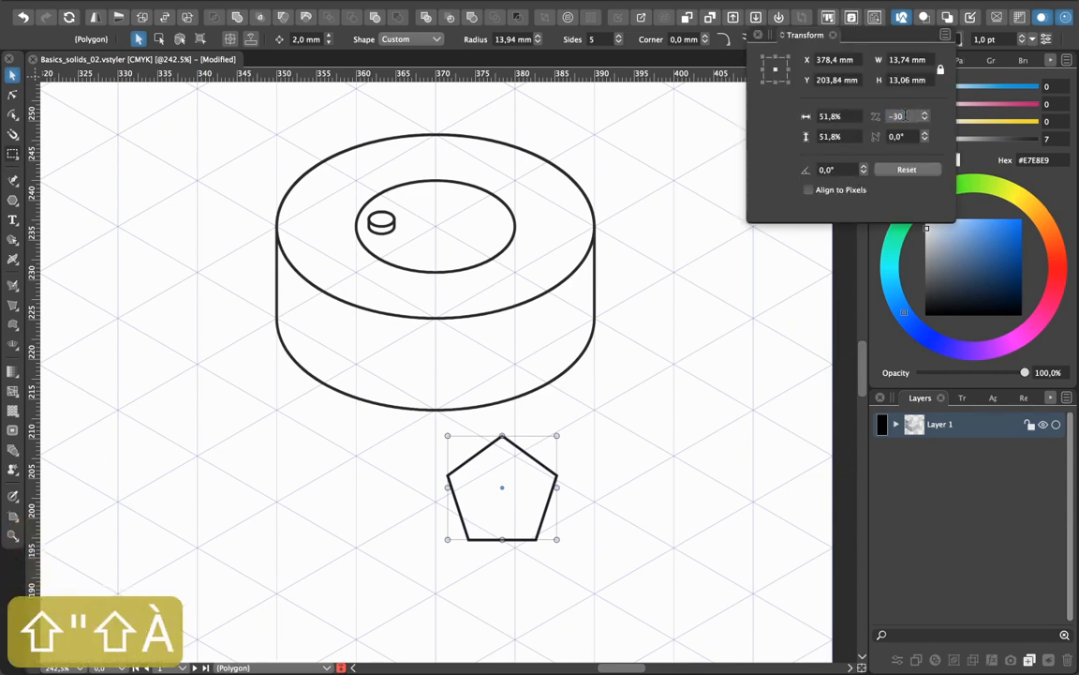
key("Return")
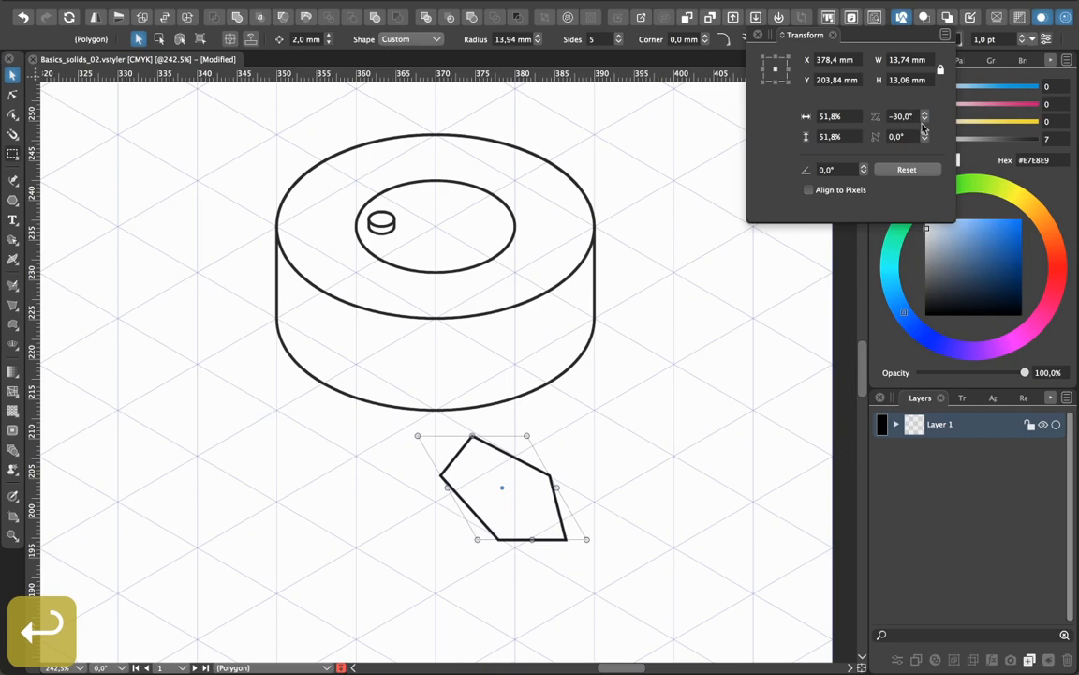
left_click(846, 171)
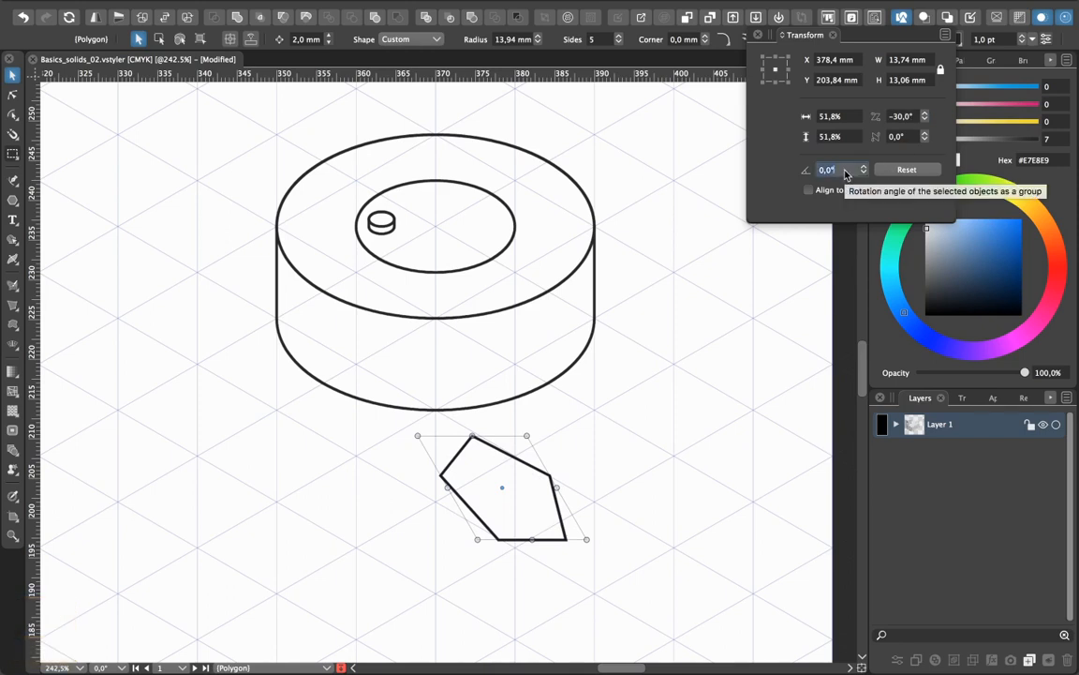
type("30")
key("Return")
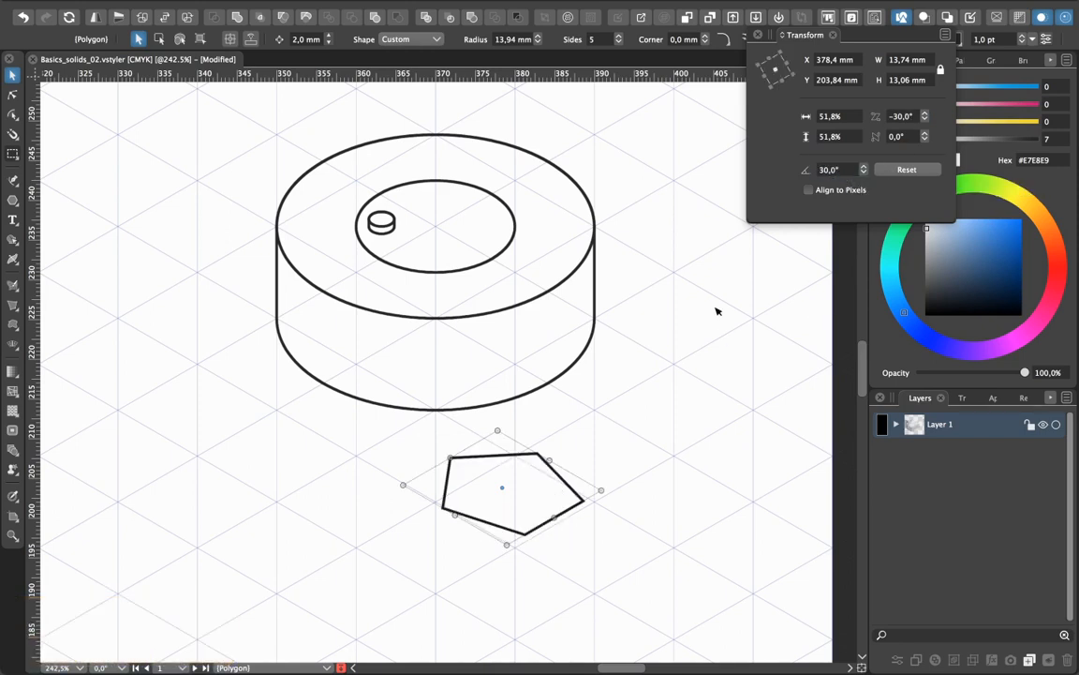
left_click(659, 431)
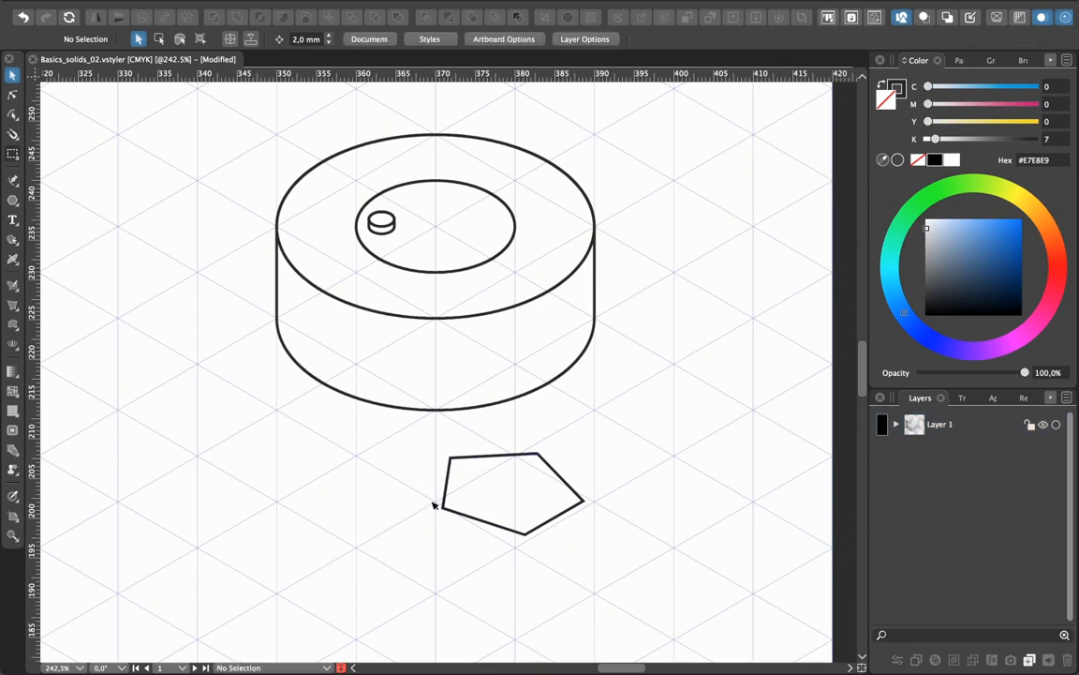
Move the skewed pentagon inside the disc's inner ellipse, reduce it to about 13 mm wide to fit, and deselect
left_click(553, 519)
left_click_drag(553, 518, 502, 227)
key("super+z")
left_click(612, 431)
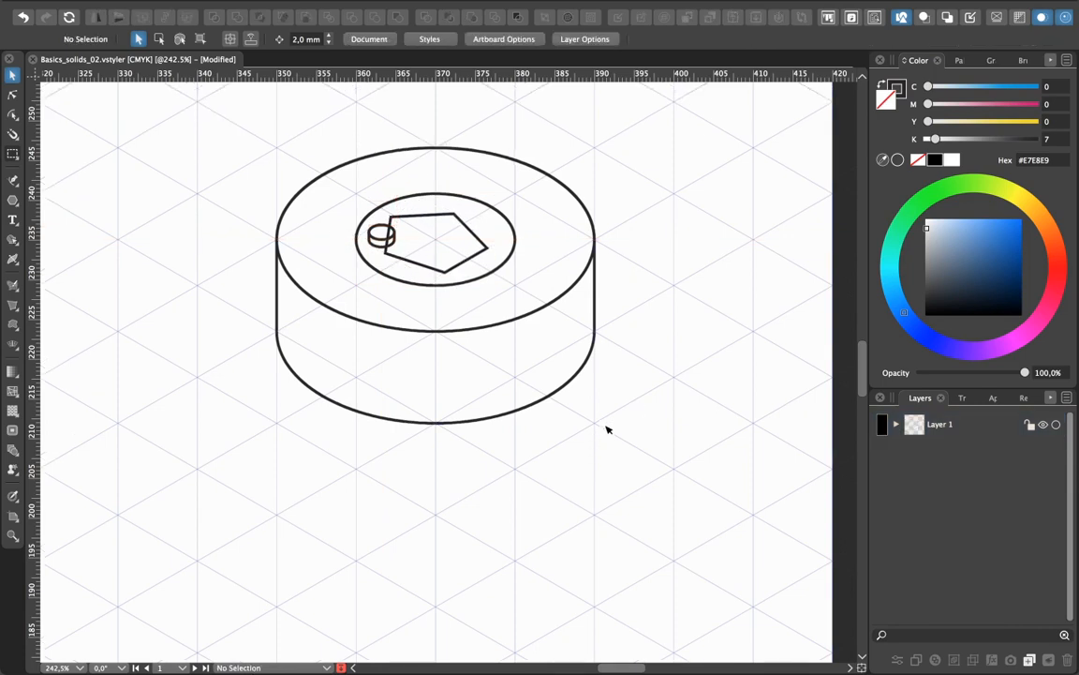
Place the small disc and copies of it on all five corners of the pentagon, and delete the guide pentagon
key("super+equal")
key("super+equal")
key("super+equal")
key("super+equal")
key("super+equal")
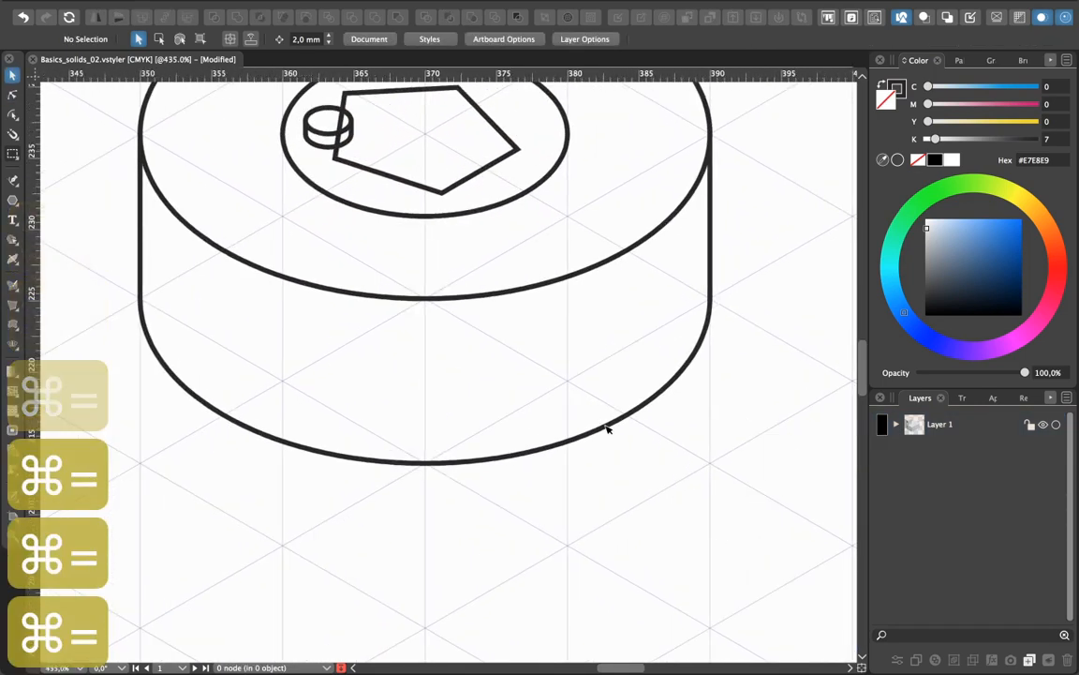
scroll(362, 219, "up", 2)
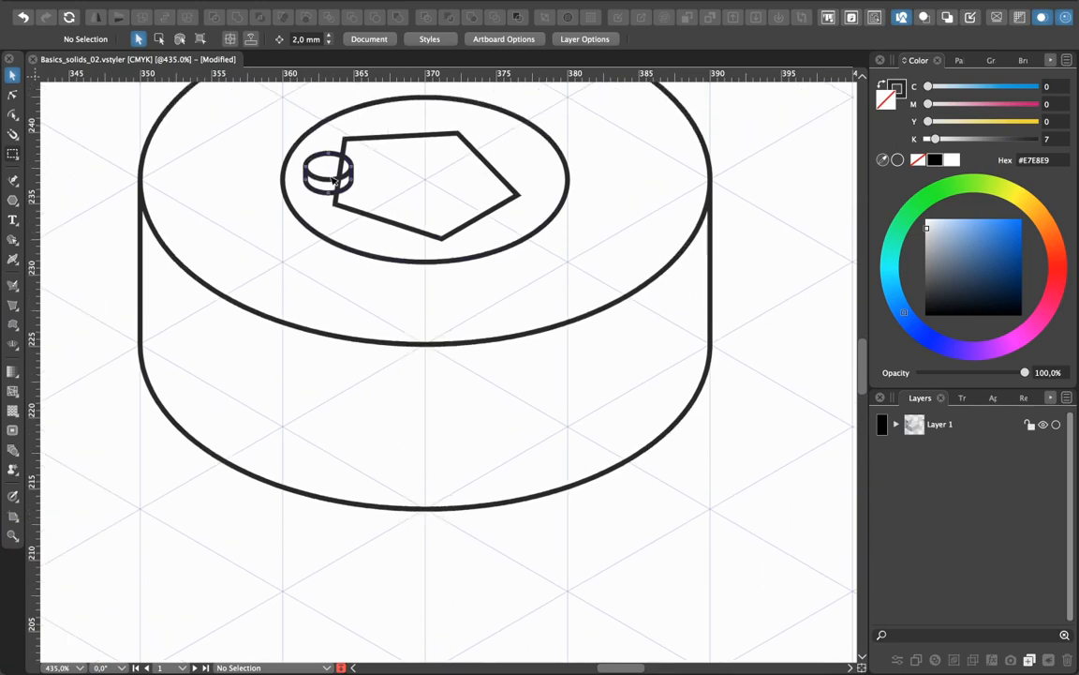
left_click(352, 190)
left_click_drag(351, 191, 451, 247)
left_click(633, 328)
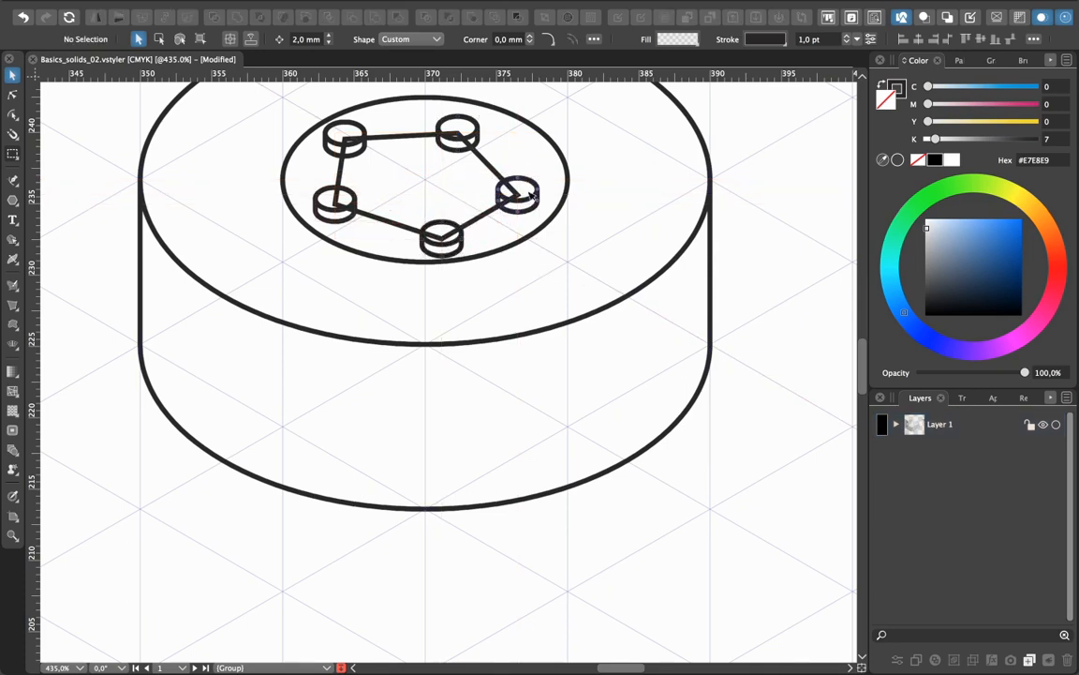
left_click(503, 192)
key("BackSpace")
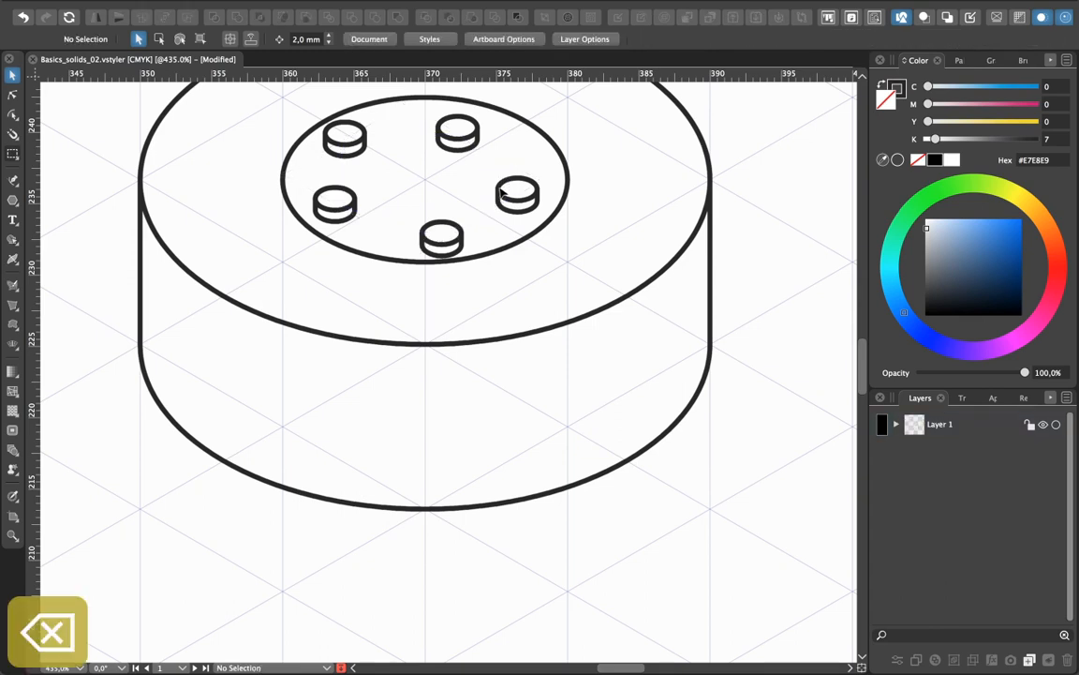
Copy the inner ellipse in place and enlarge the copy about its centre to about 23 mm wide and 13.5 mm high
key("super+minus")
key("super+minus")
key("super+minus")
key("super+minus")
key("super+minus")
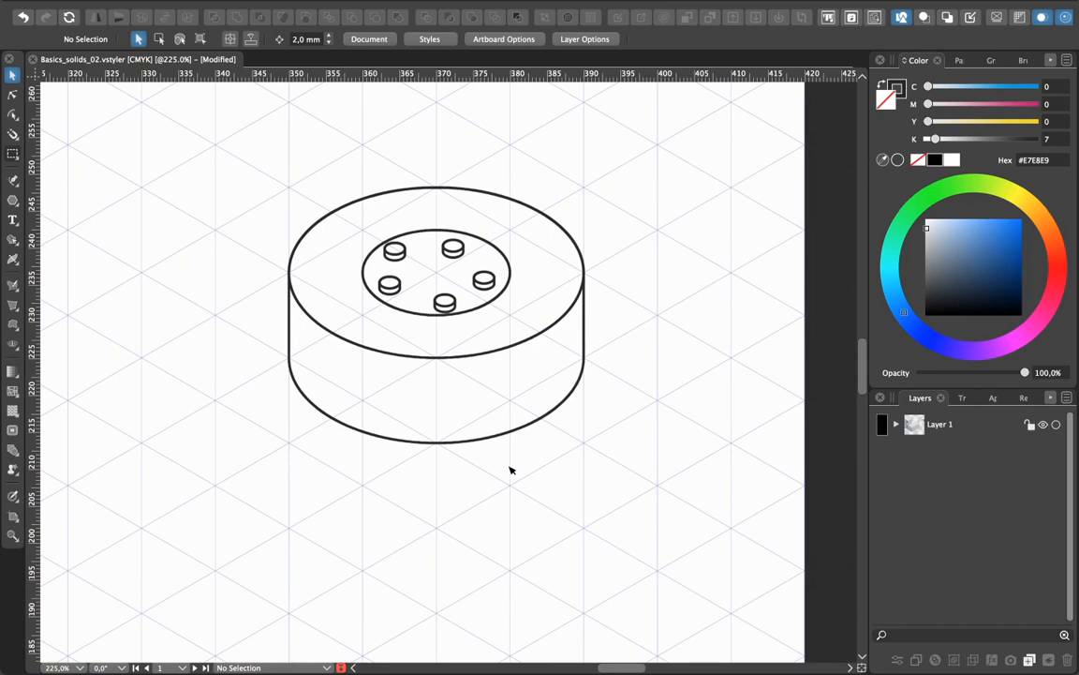
left_click(502, 253)
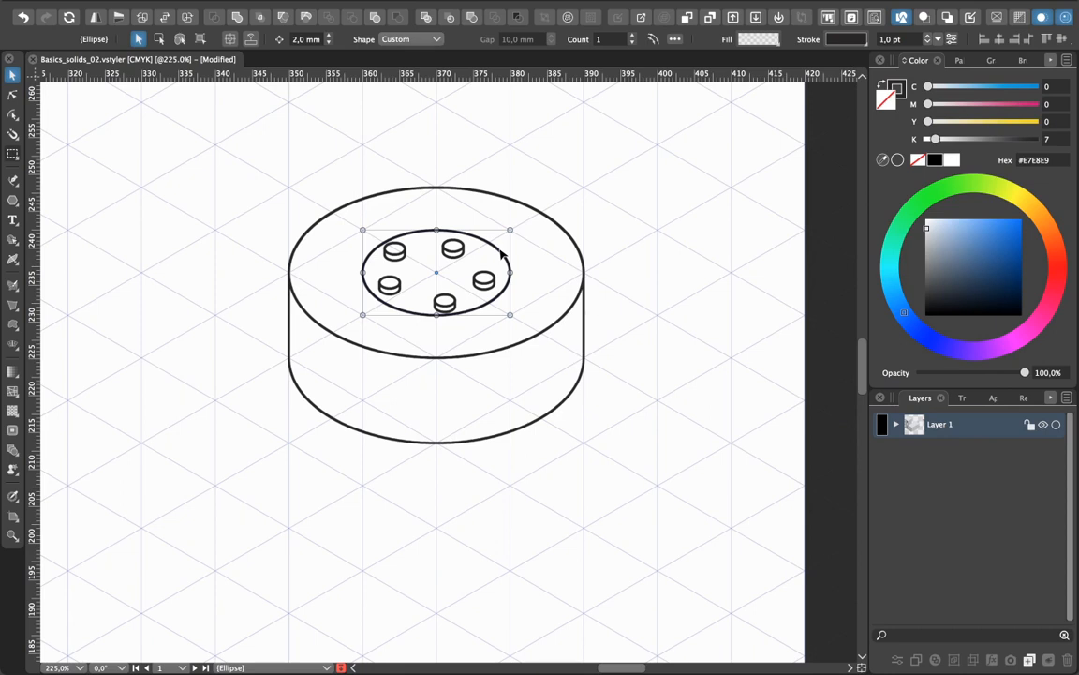
key("super+c")
key("super+v")
right_click(511, 230)
left_click(510, 231)
left_click_drag(510, 229, 522, 220)
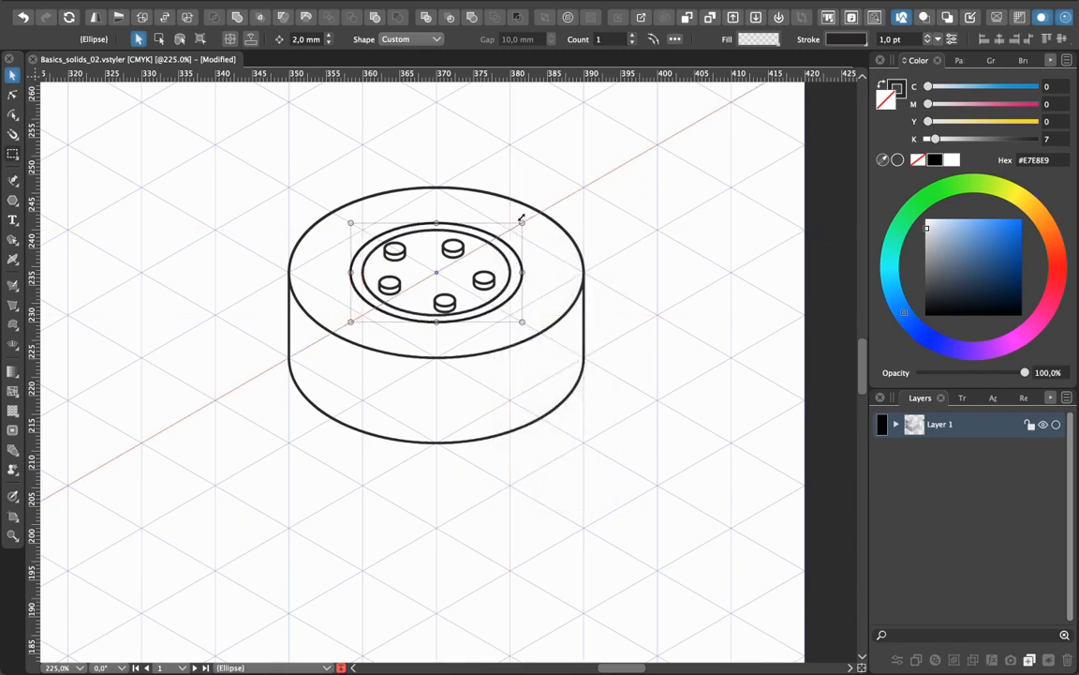
left_click(665, 374)
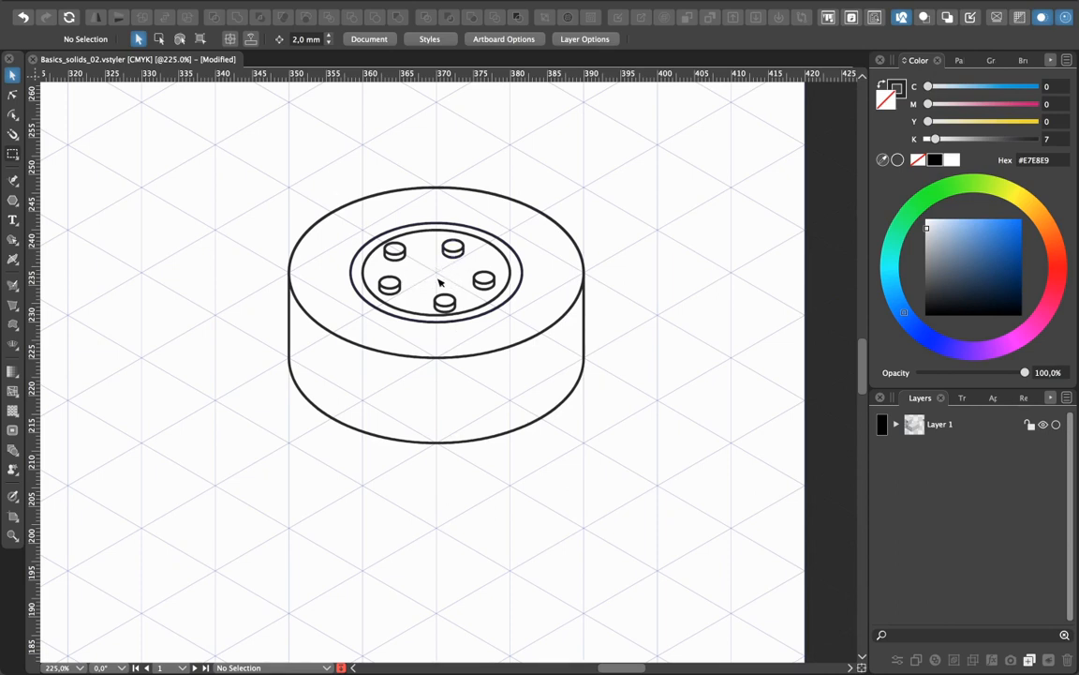
Thin the disc by moving the three lower nodes of its side outline straight up about 5 mm, and deselect
left_click(439, 439)
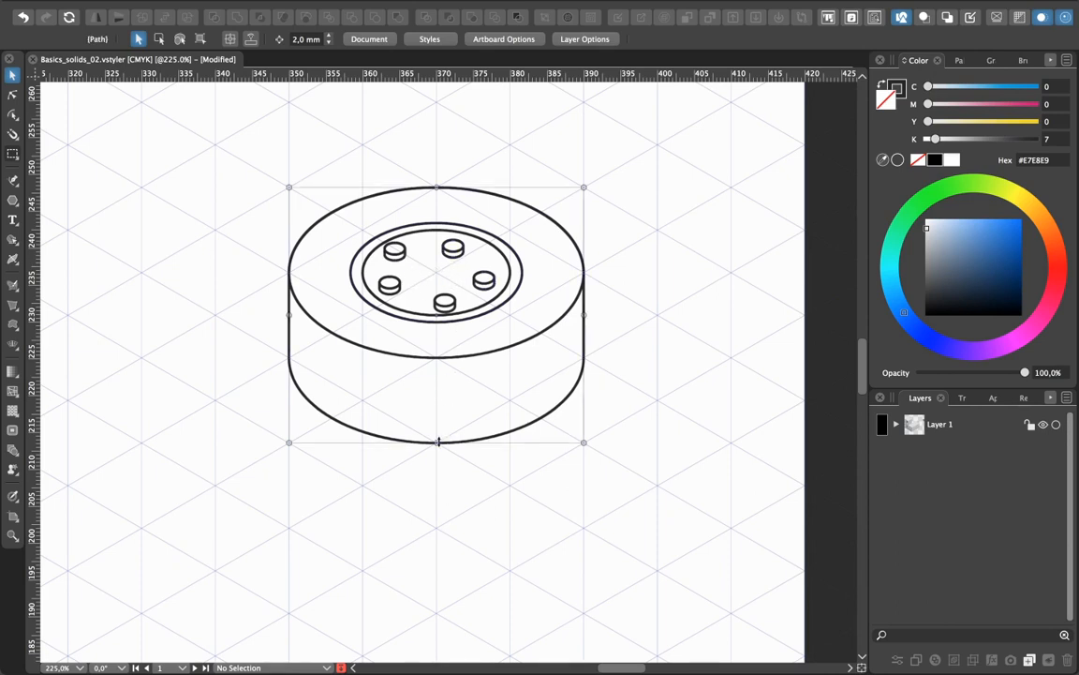
left_click(12, 95)
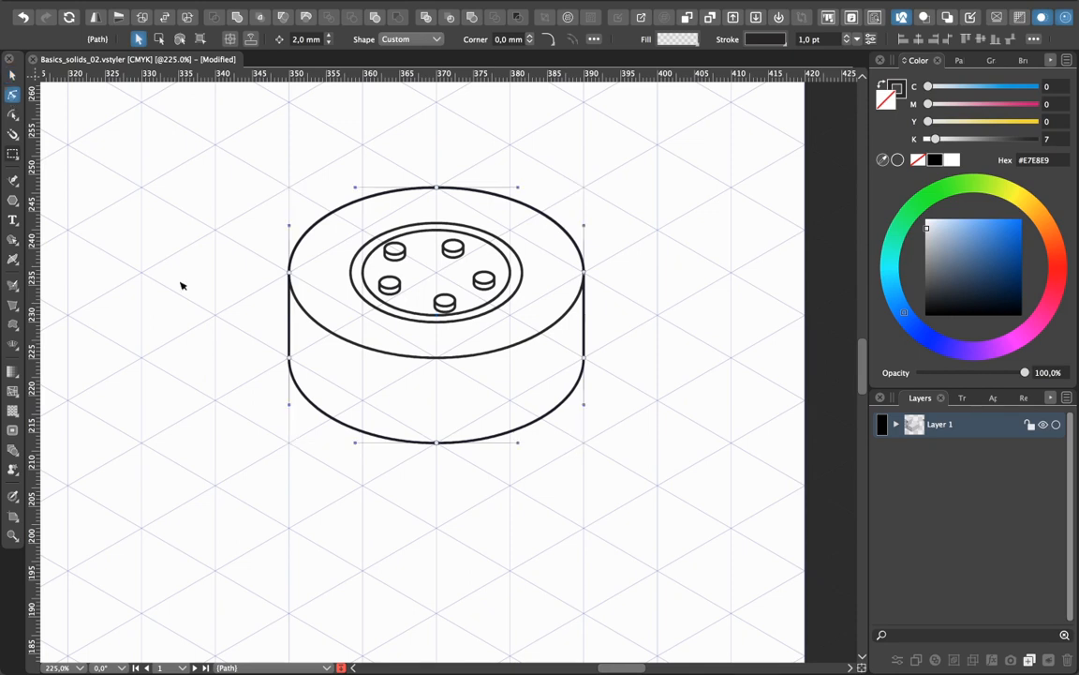
left_click(290, 360)
left_click(436, 442, "shift")
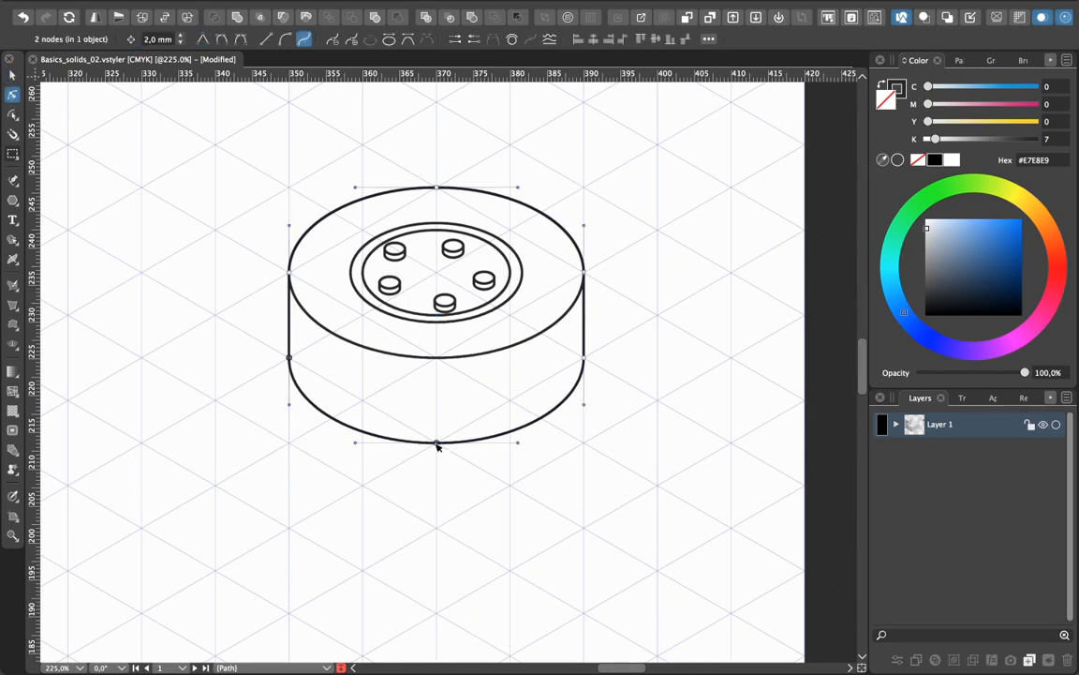
left_click(583, 358, "shift")
left_click_drag(436, 443, 436, 409)
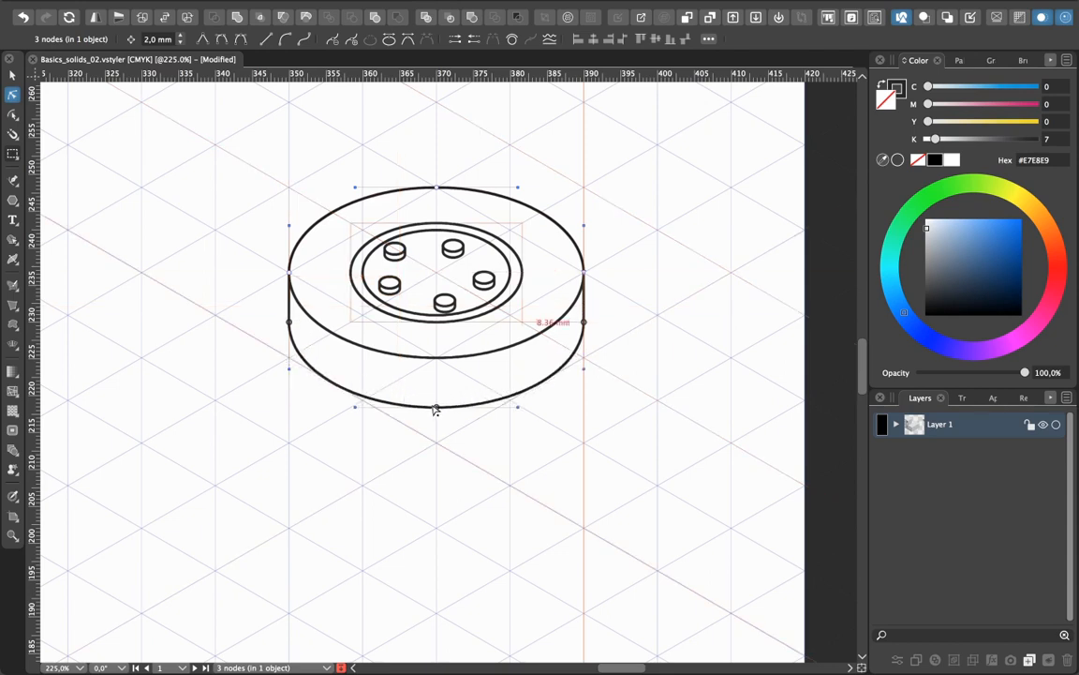
left_click(475, 450)
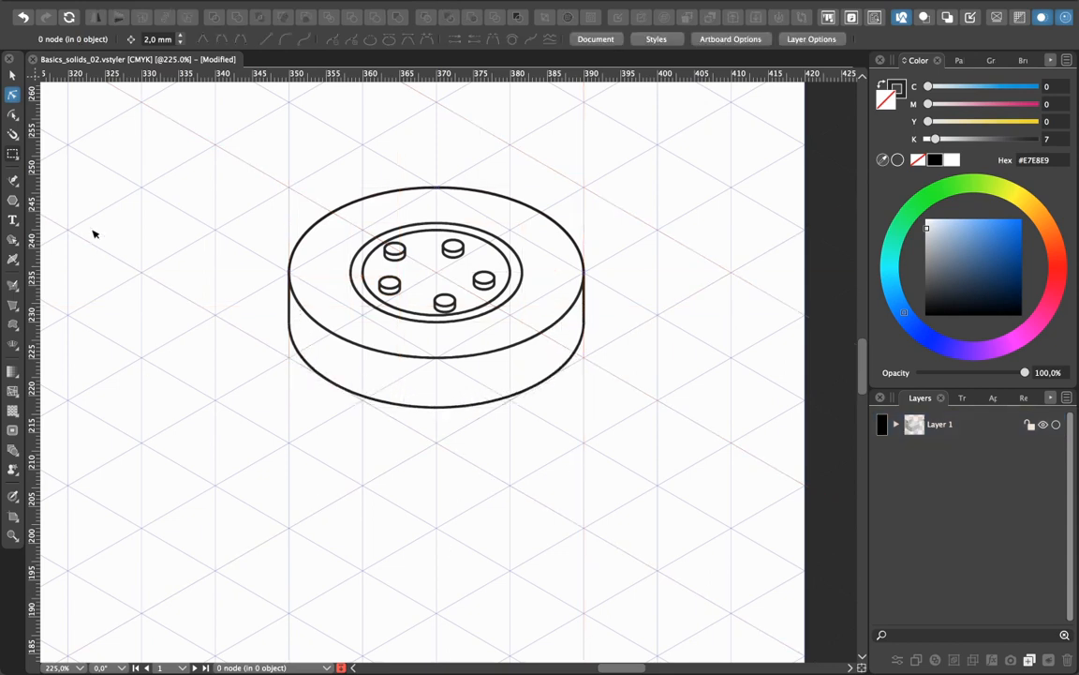
Group all parts of the wheel and rotate the group 120° counterclockwise so the wheel stands upright
left_click(13, 76)
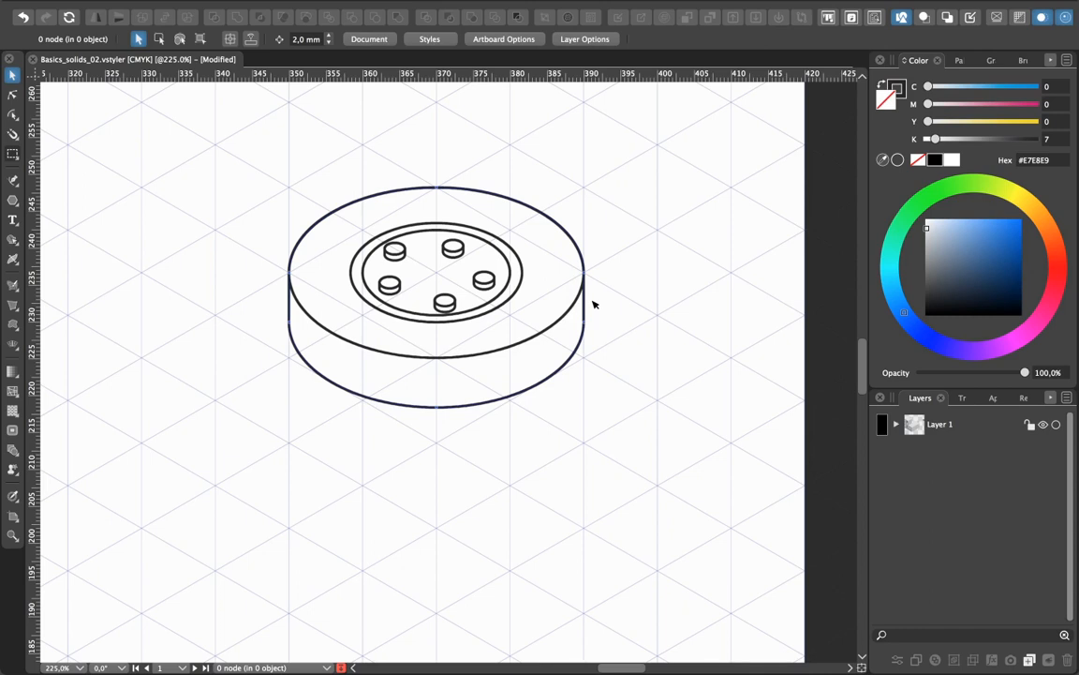
left_click_drag(241, 154, 220, 239)
left_click_drag(241, 168, 628, 436)
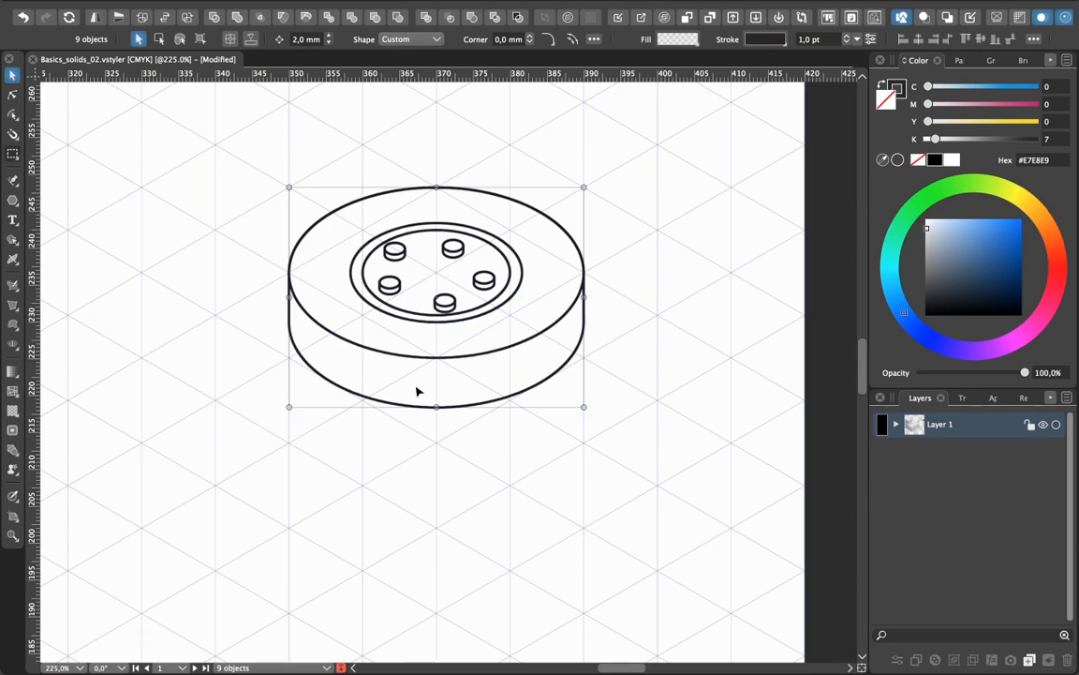
key("super+g")
left_click_drag(589, 418, 450, 223)
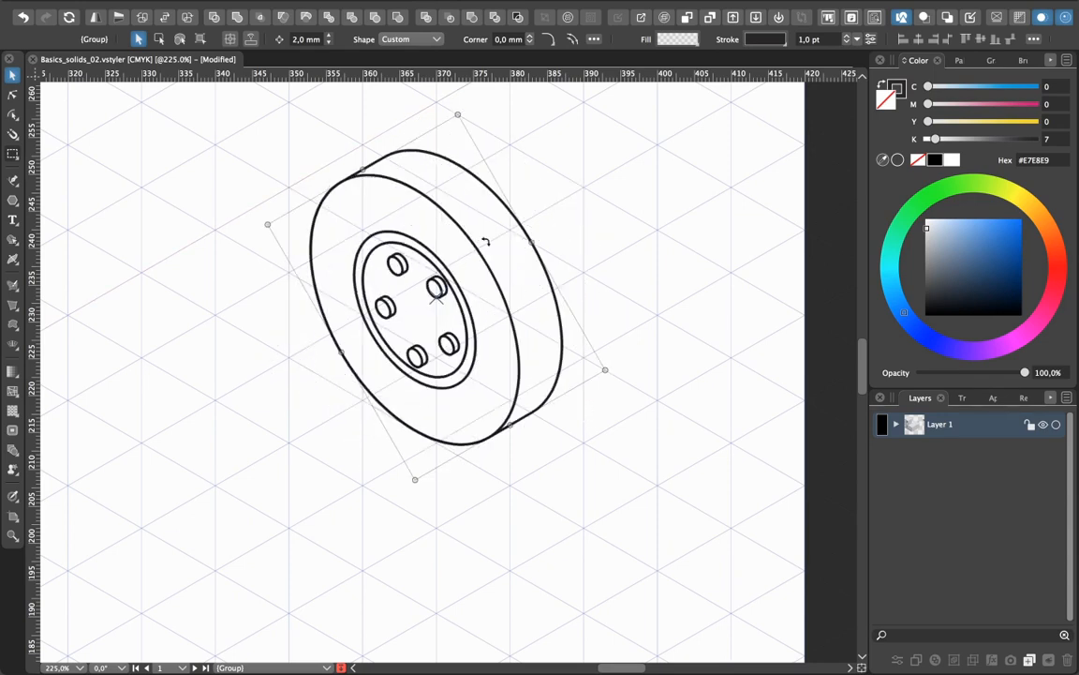
Undo and redo the wheel's rotation twice to compare both orientations, and deselect the wheel
key("ctrl+z")
key("ctrl+shift+z")
key("ctrl+z")
key("ctrl+shift+z")
left_click(626, 506)
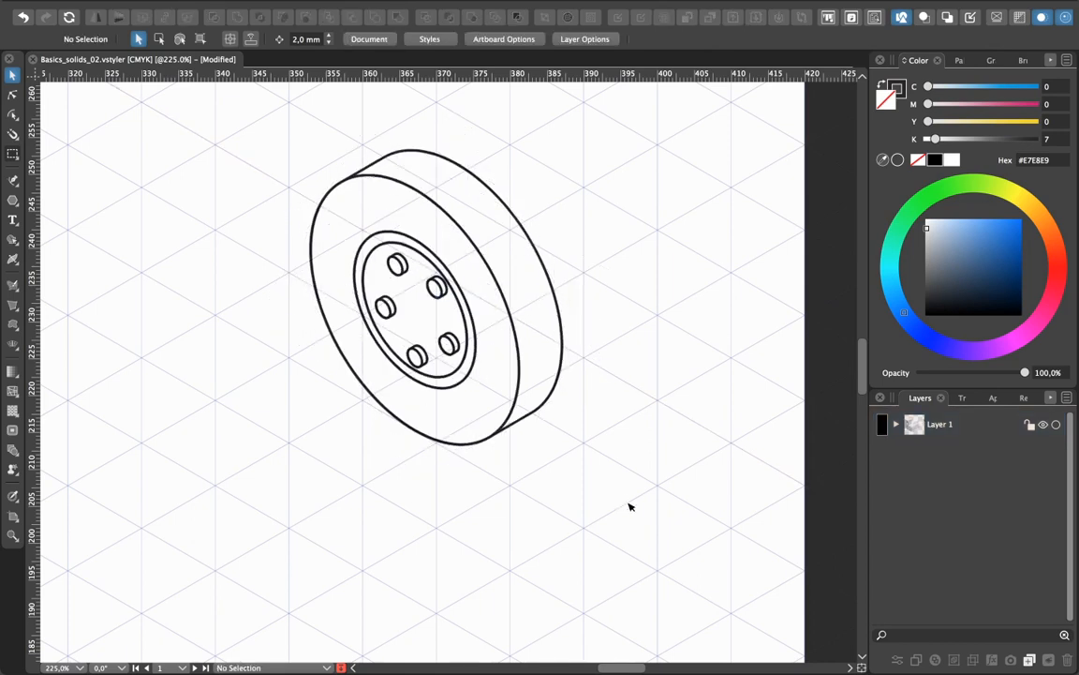
Draw an ellipse about 56 mm wide and 35 mm high on the empty grid area below the wheel
key("super+minus")
key("super+minus")
key("super+minus")
key("super+minus")
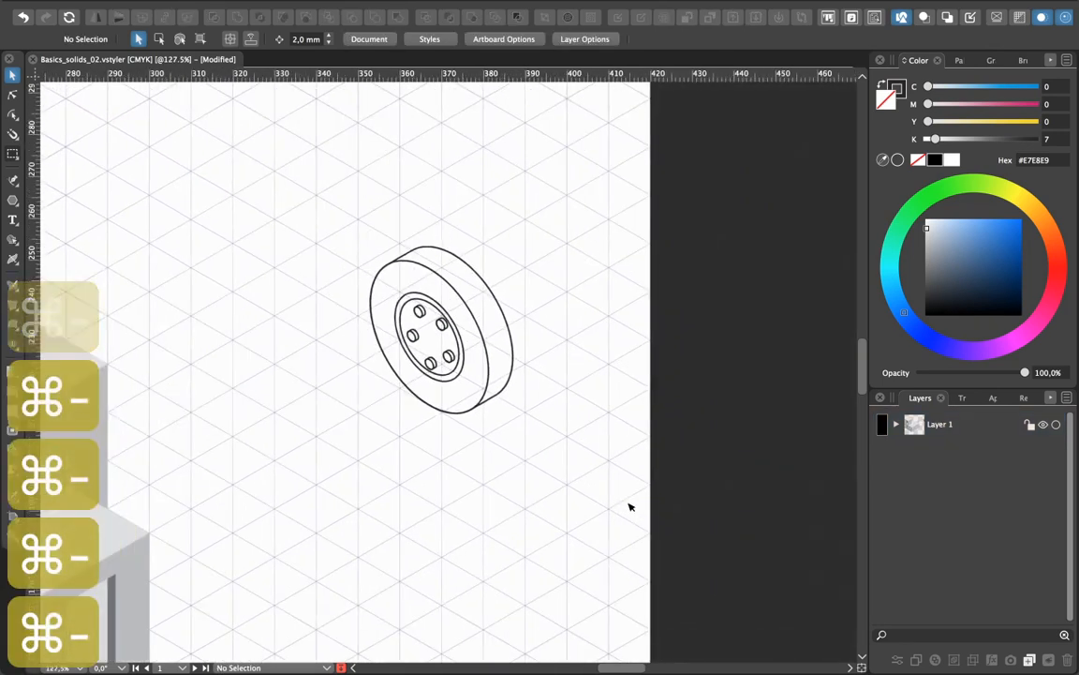
left_click_drag(553, 512, 600, 506)
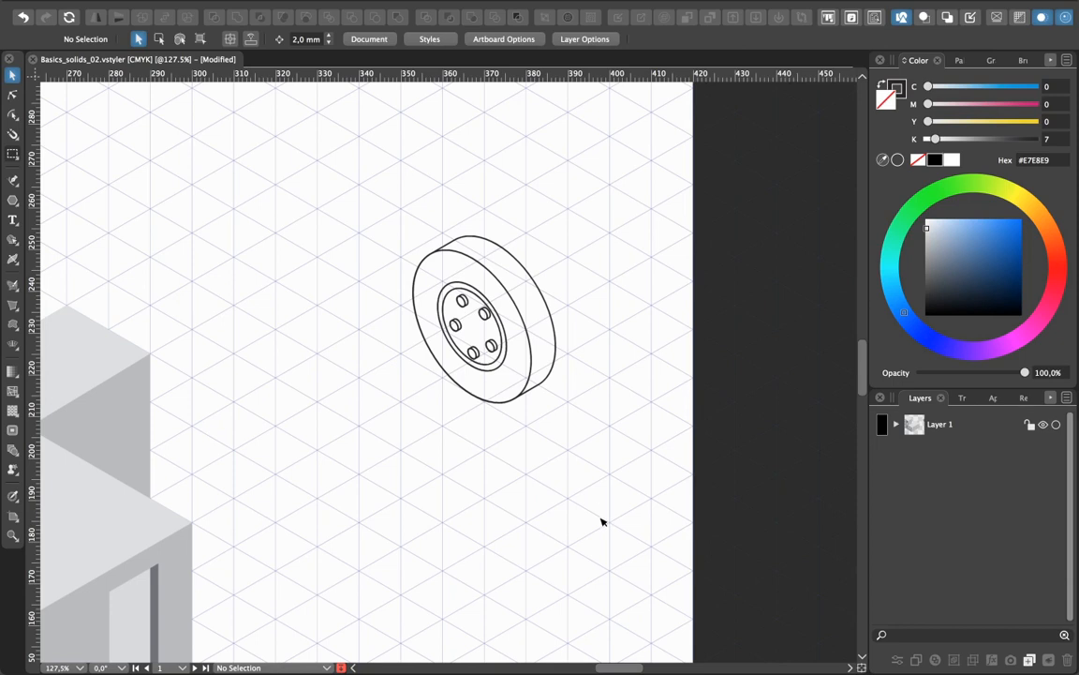
left_click_drag(601, 529, 641, 379)
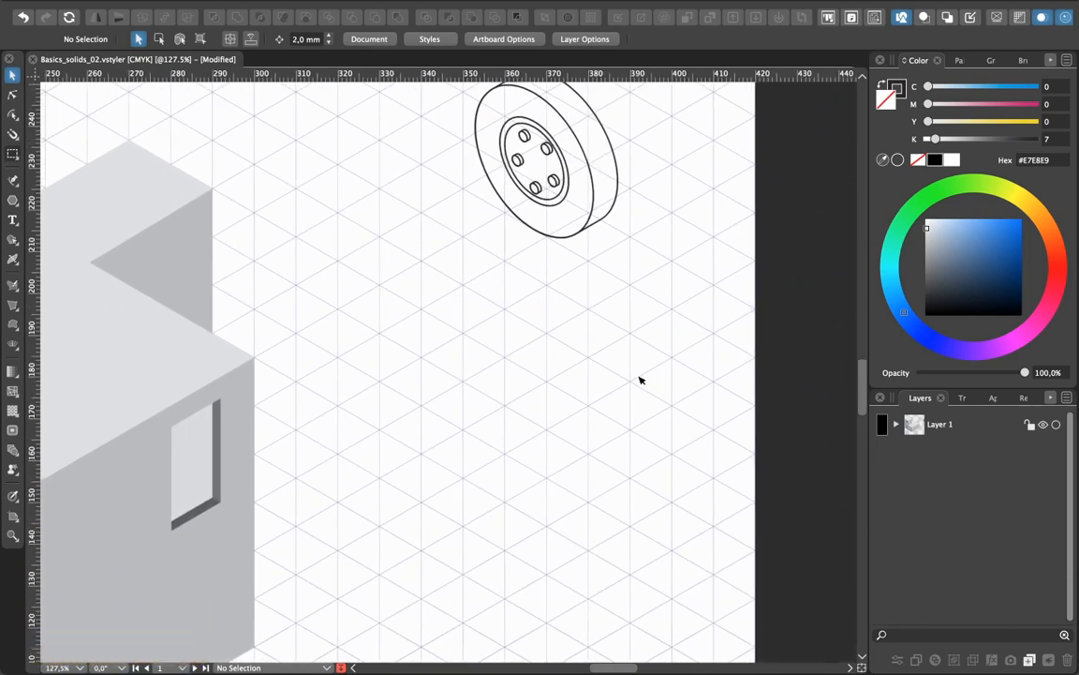
key("super+equal")
key("super+equal")
left_click_drag(631, 470, 547, 293)
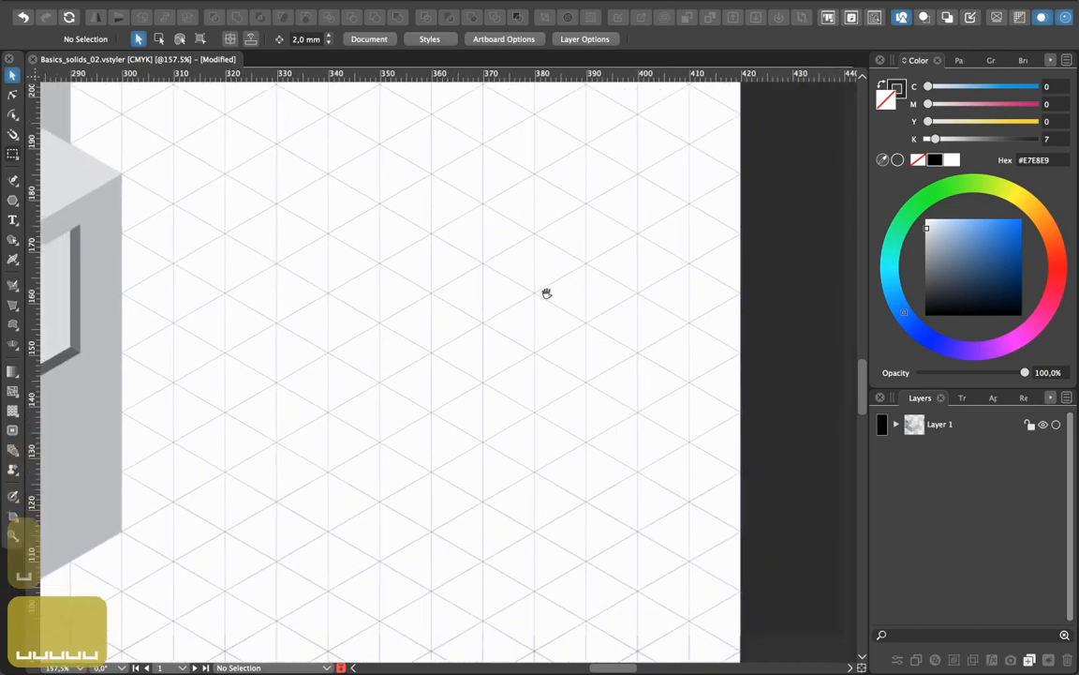
left_click(13, 201)
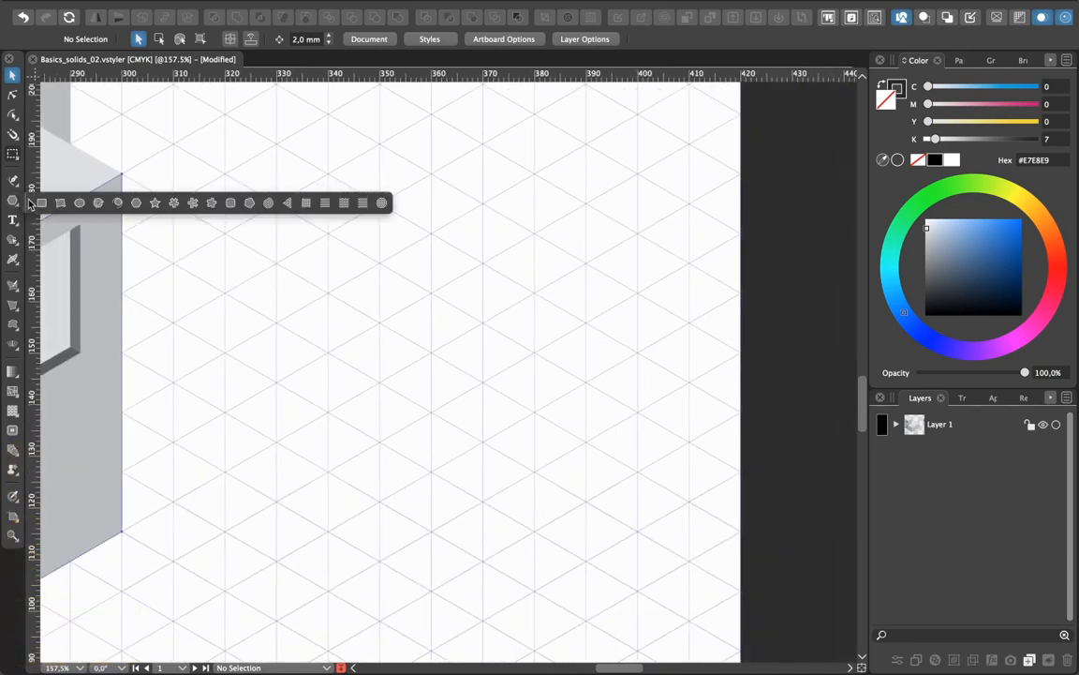
left_click(80, 202)
left_click_drag(330, 353, 617, 531)
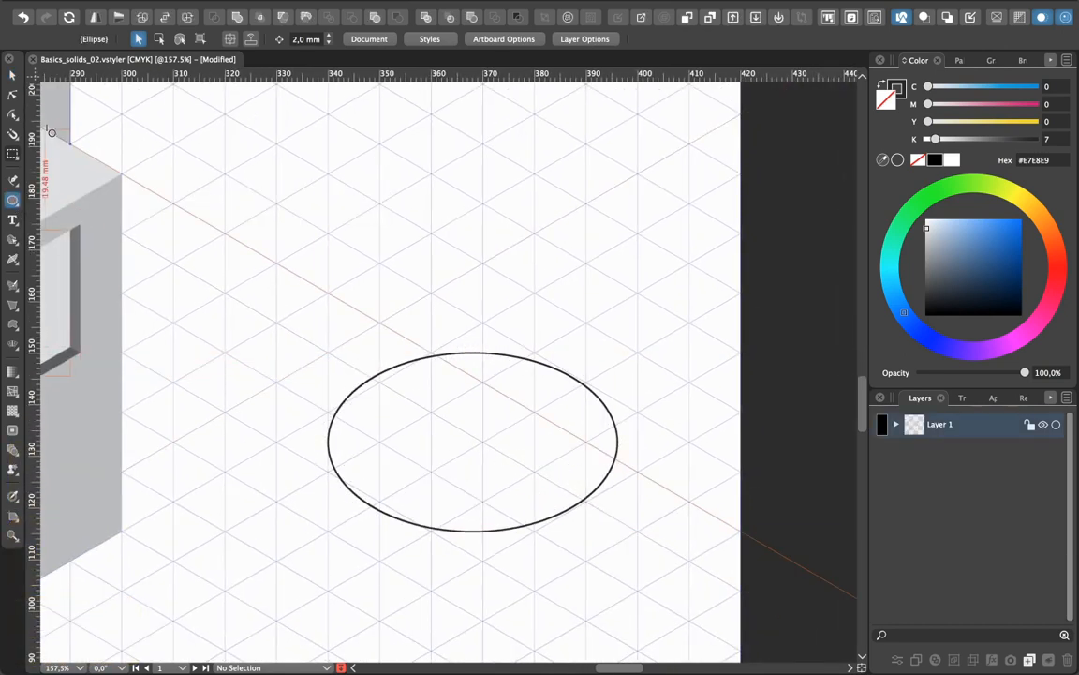
Move the new ellipse up about 6 mm, align its left end with a vertical grid line, widen it to about 60 mm, and deselect
key("v")
left_click_drag(549, 376, 551, 343)
left_click_drag(337, 413, 327, 413)
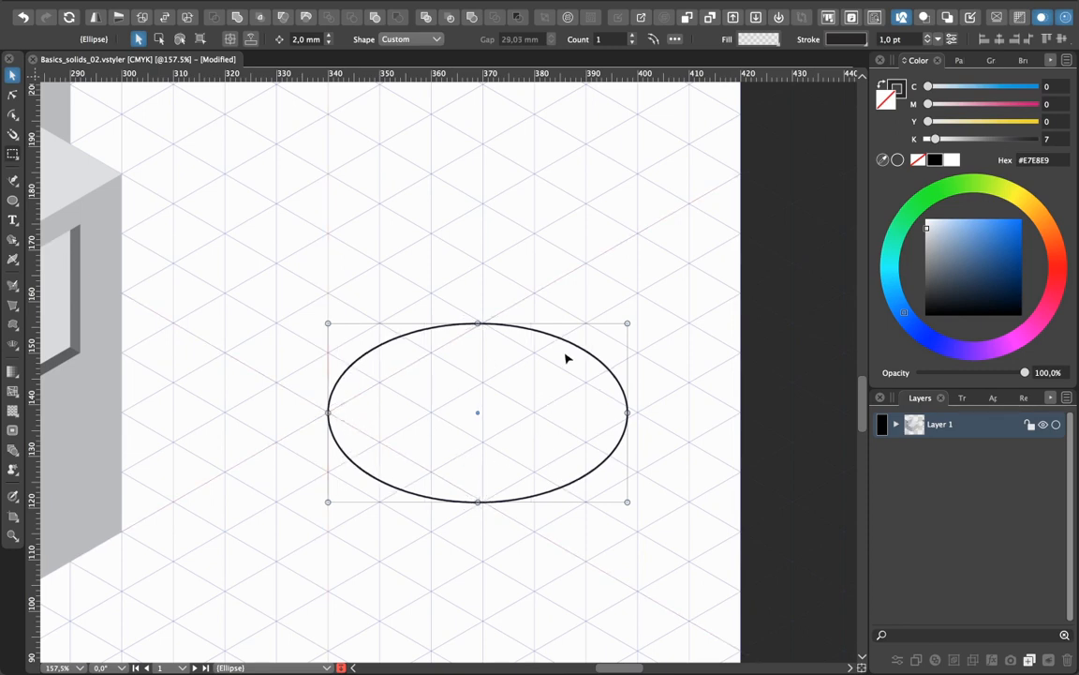
left_click_drag(628, 413, 637, 412)
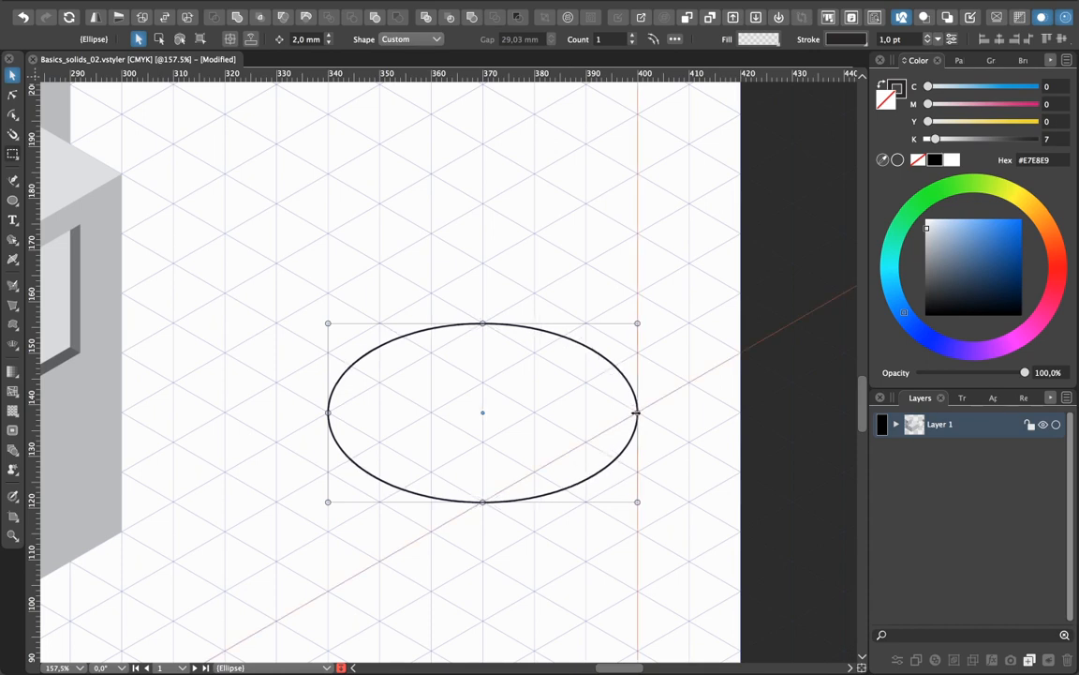
left_click(551, 543)
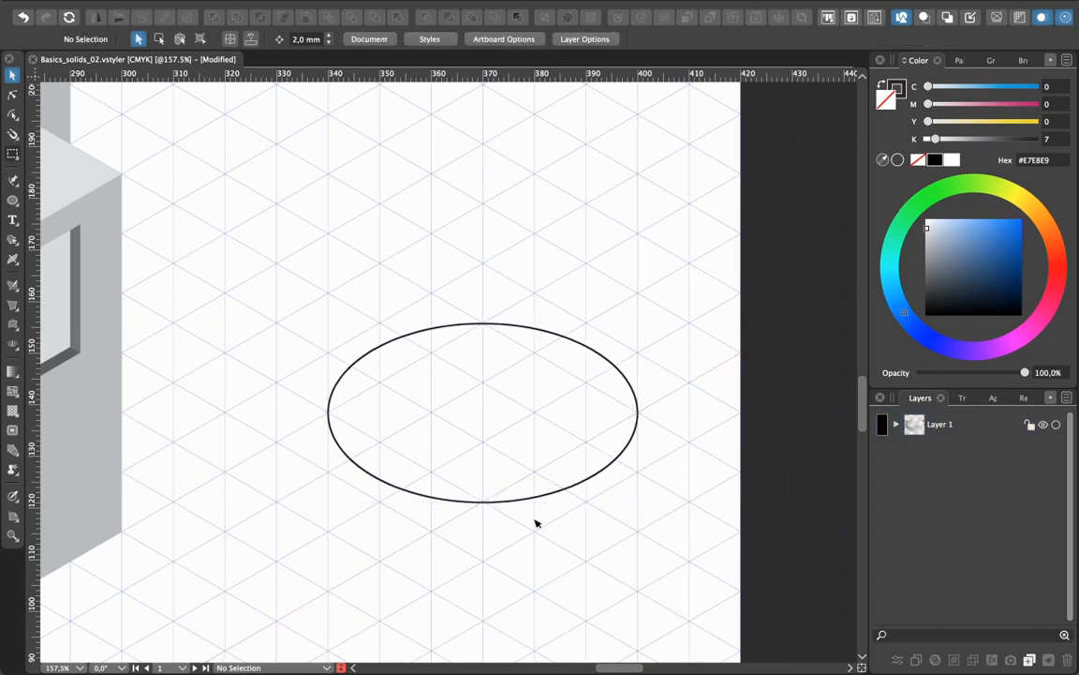
Start a pen path at the grid intersection inside the ellipse, about 6 mm above its centre
left_click(13, 179)
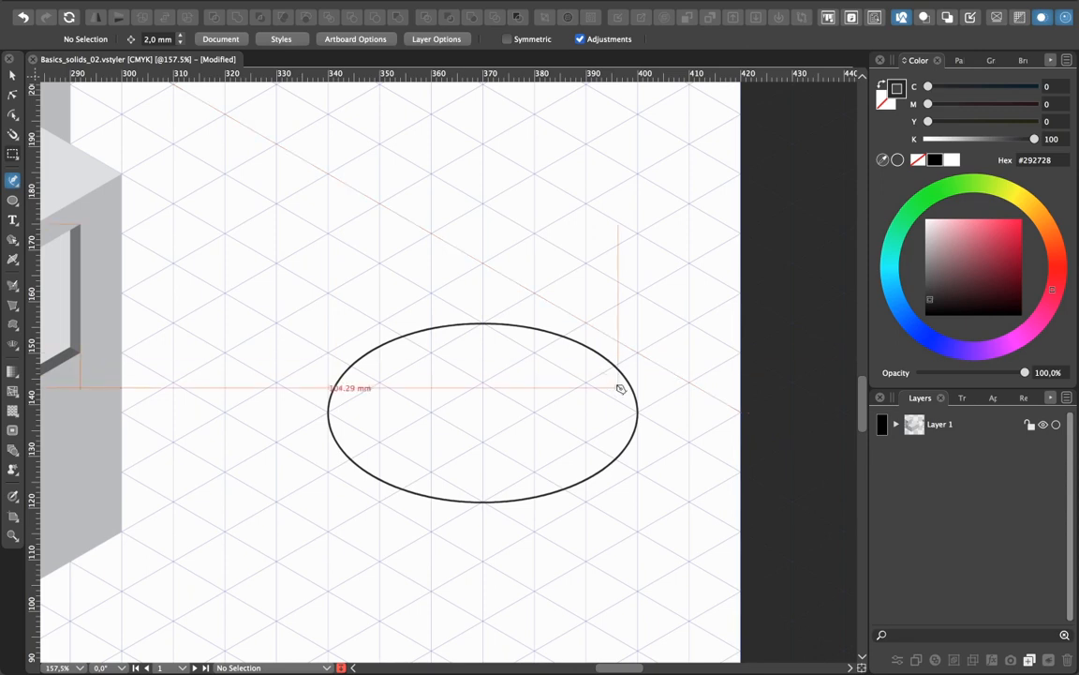
left_click(482, 382)
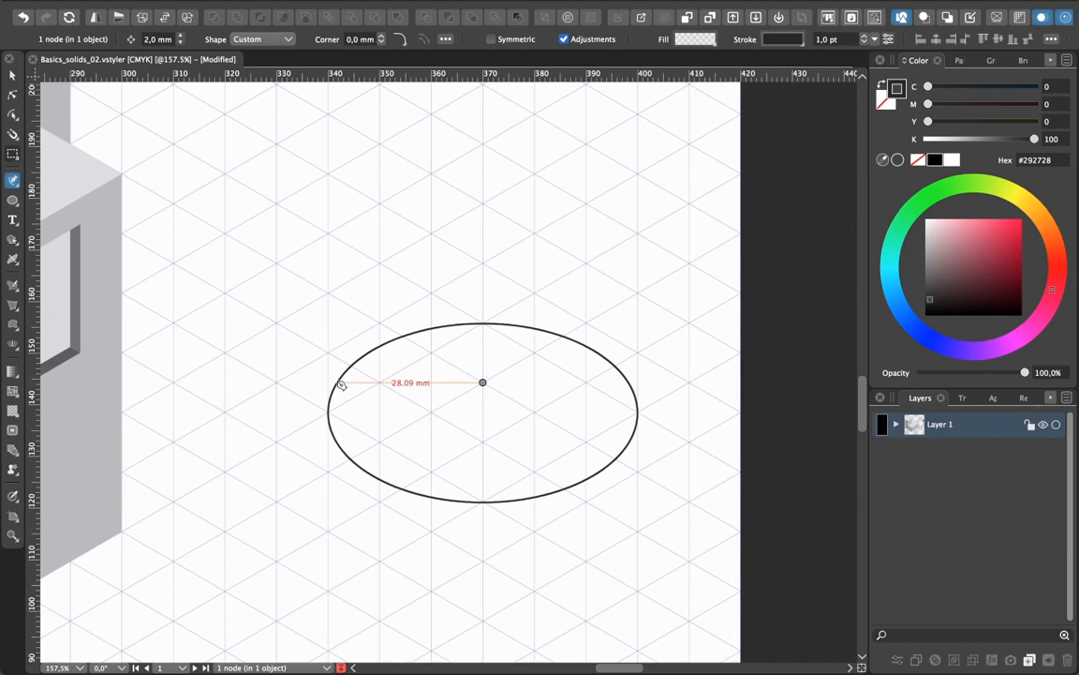
Complete a closed right triangle with a base about 28 mm long, from the ellipse's left edge to an apex above its centre
left_click(339, 383)
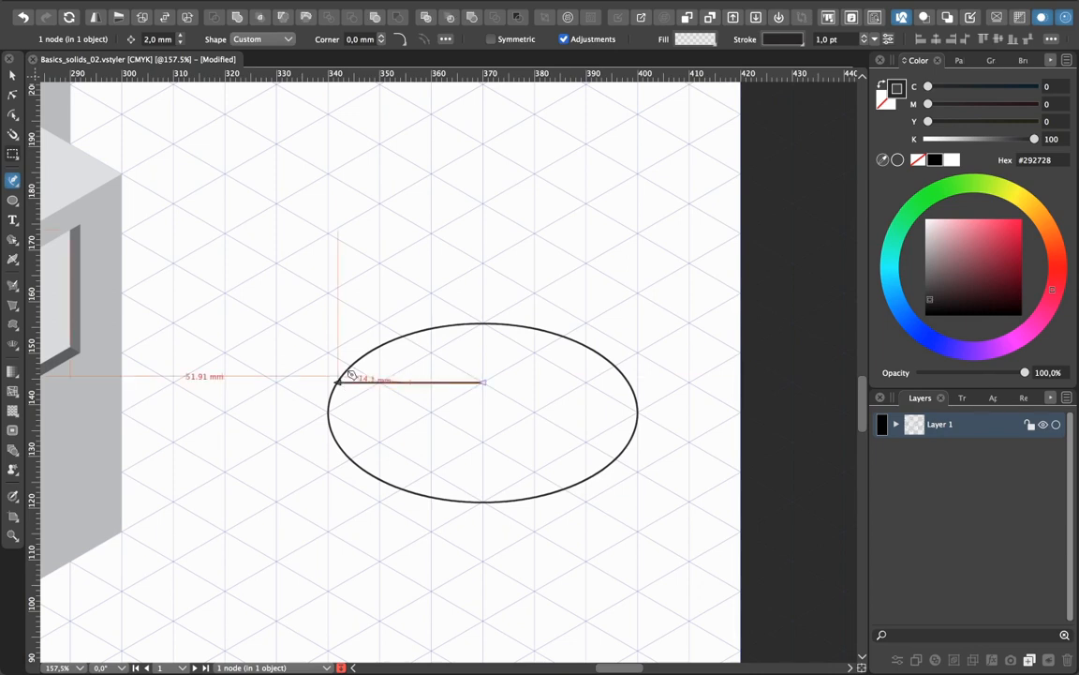
left_click(482, 146)
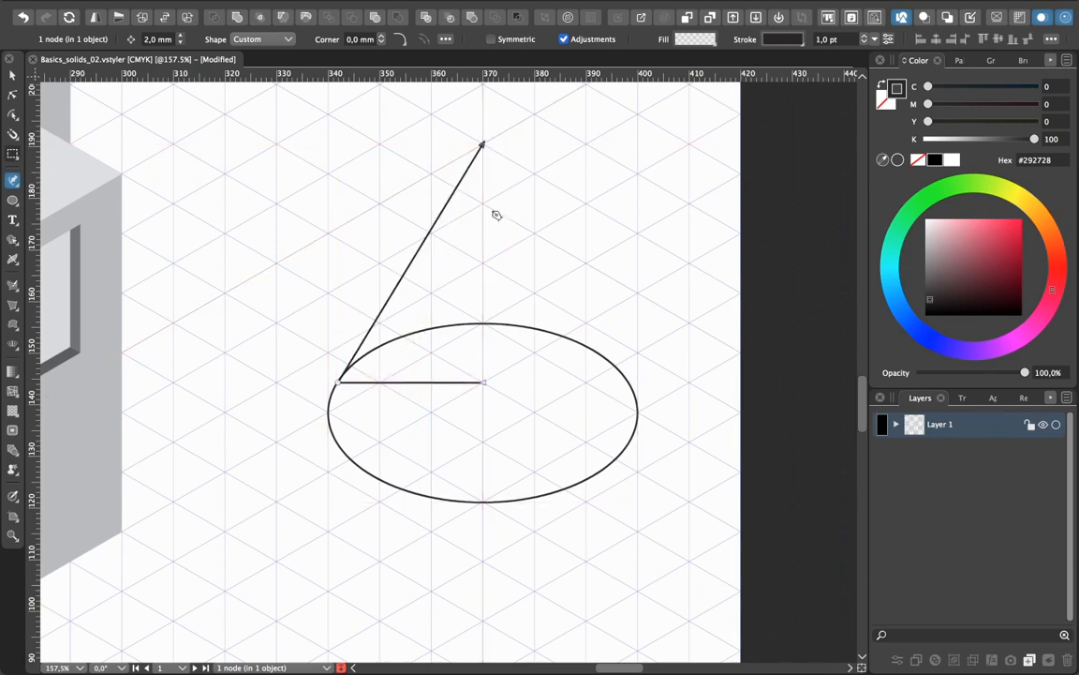
left_click(482, 382)
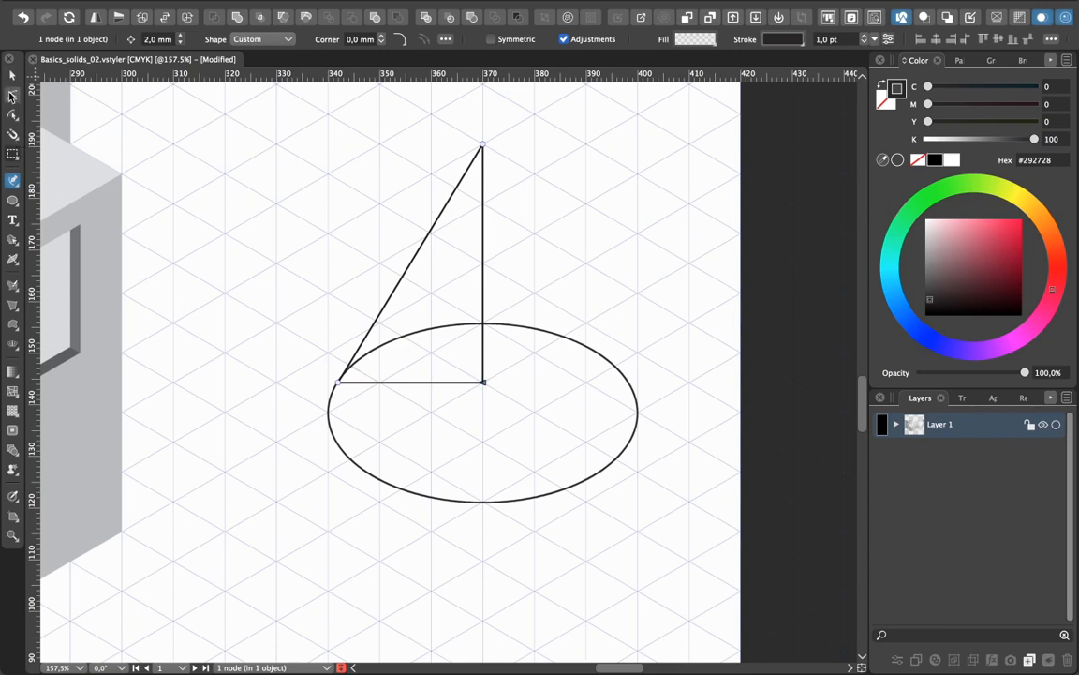
Nudge the triangle's lower-left node onto the ellipse's left edge
left_click(11, 95)
left_click(343, 384)
key("super+equal")
key("super+equal")
key("super+equal")
key("super+equal")
key("super+equal")
key("super+equal")
key("super+equal")
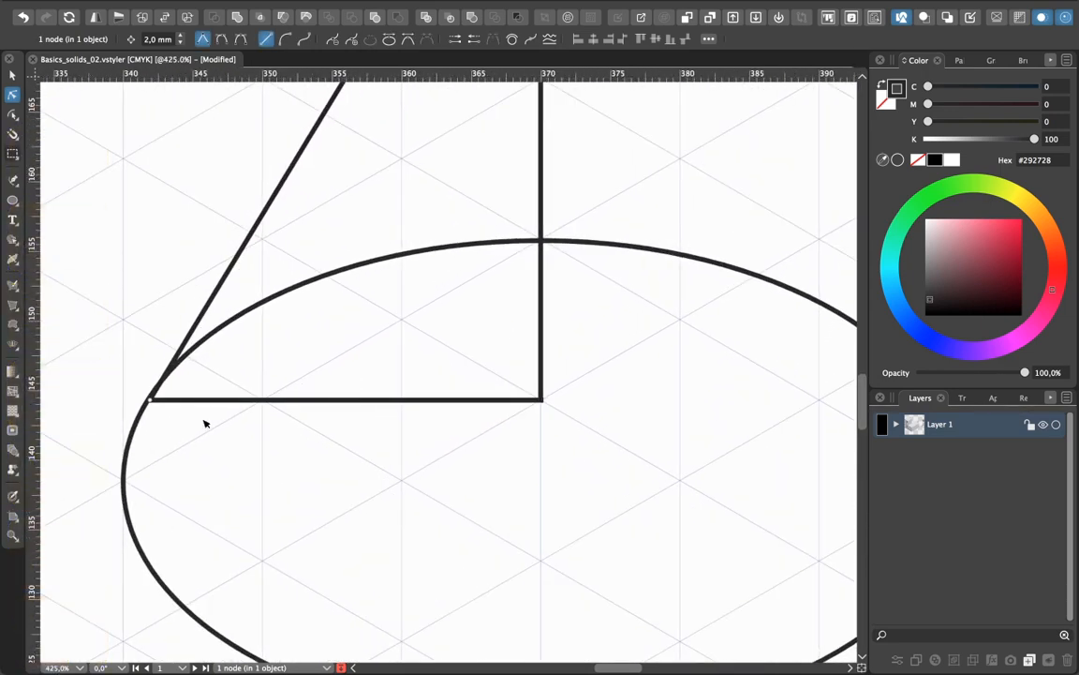
mouse_move(147, 401)
left_mouse_down()
mouse_move(144, 415)
mouse_move(150, 401)
left_mouse_up()
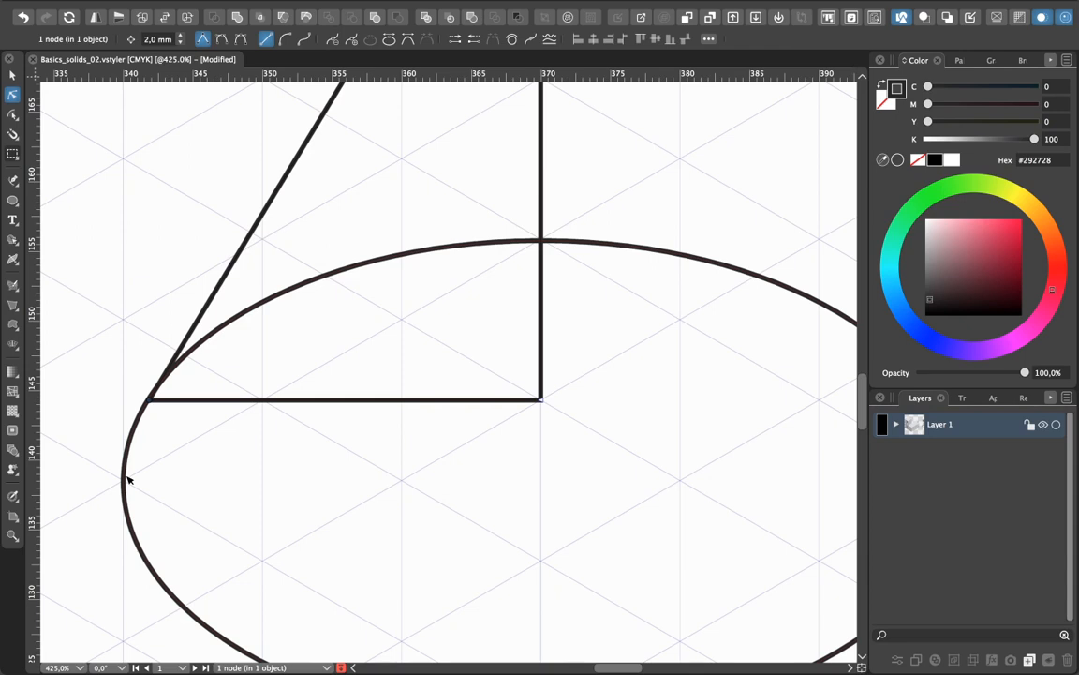
In outline view, raise the triangle's lower-left node slightly so the slanted side runs tangent to the ellipse, and restore the normal preview
key("super+y")
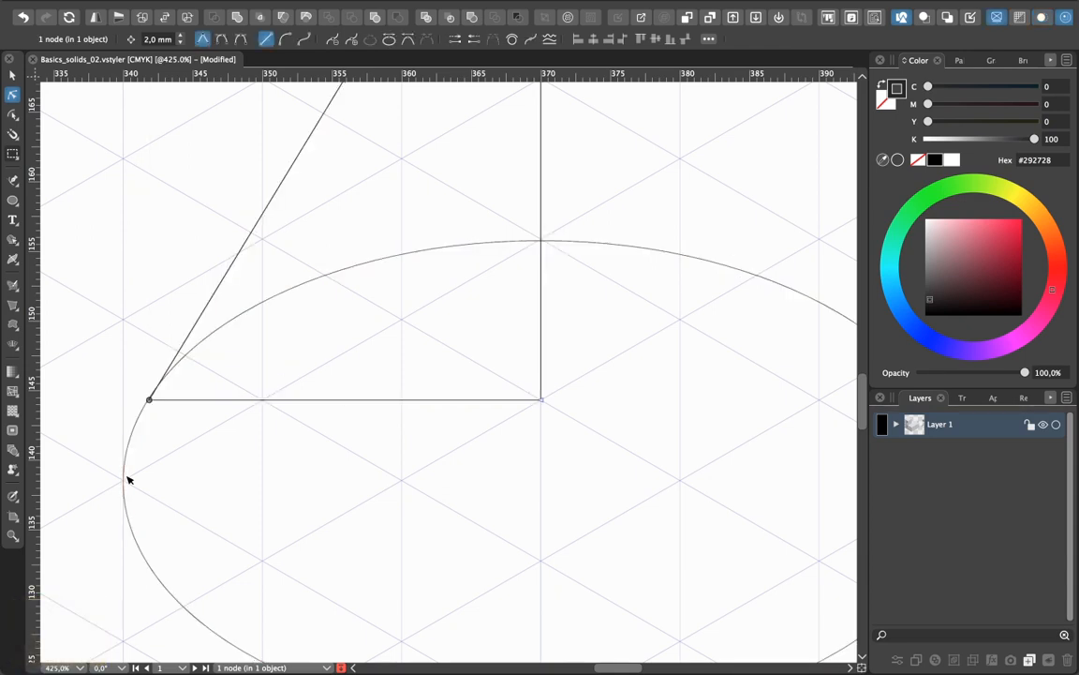
left_click_drag(148, 400, 154, 397)
left_click(135, 379)
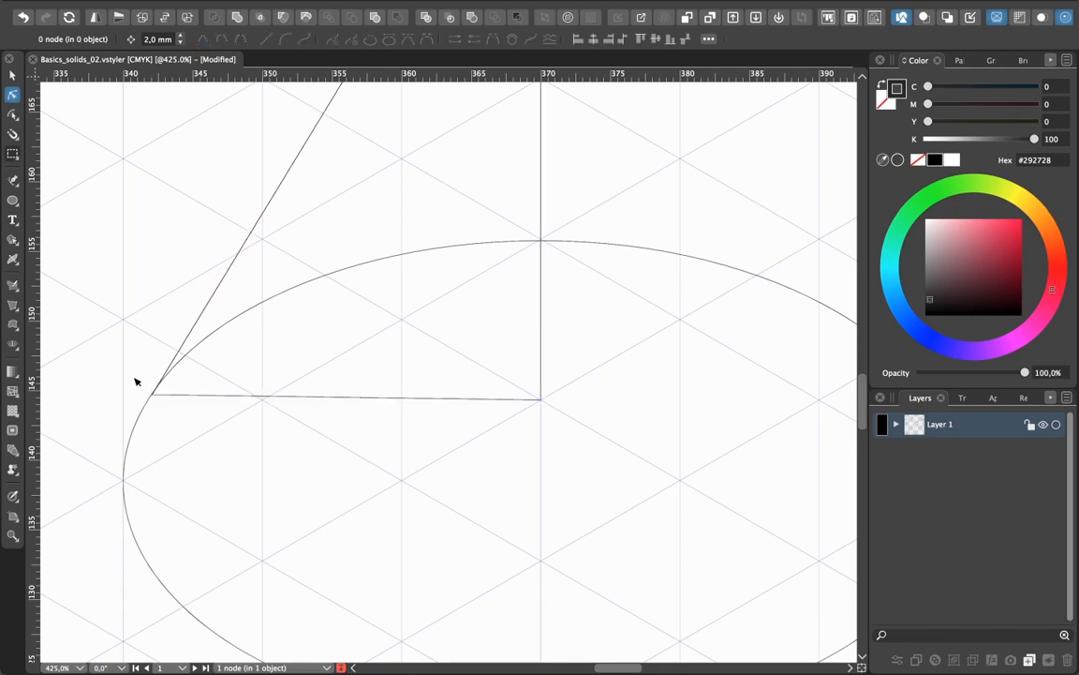
left_click(153, 395)
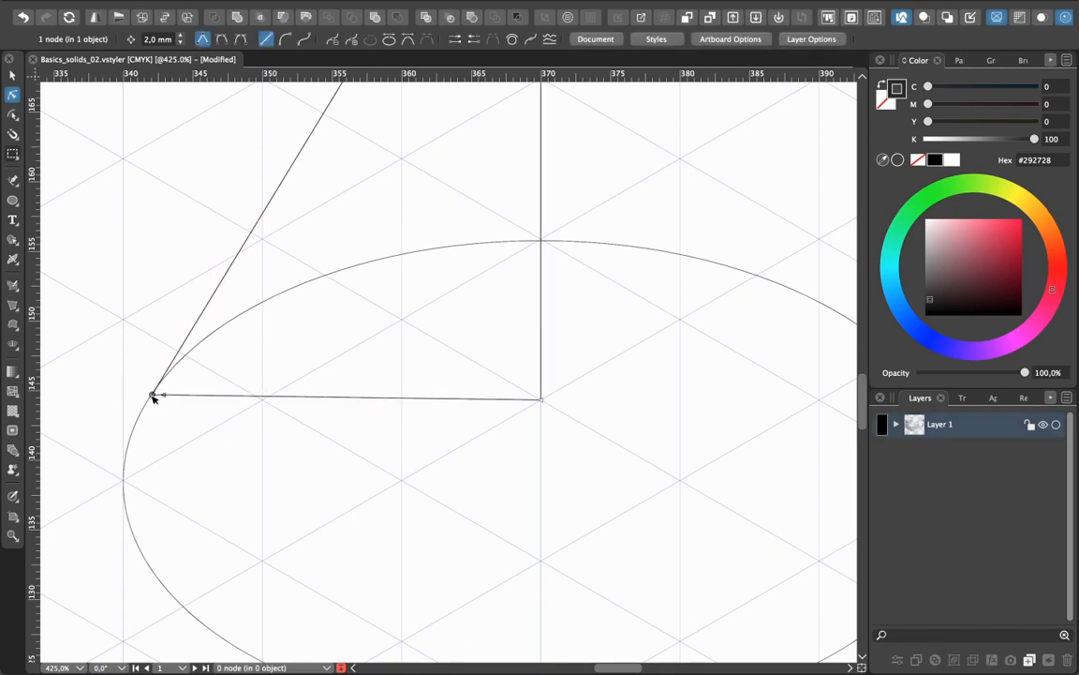
left_click_drag(153, 396, 153, 398)
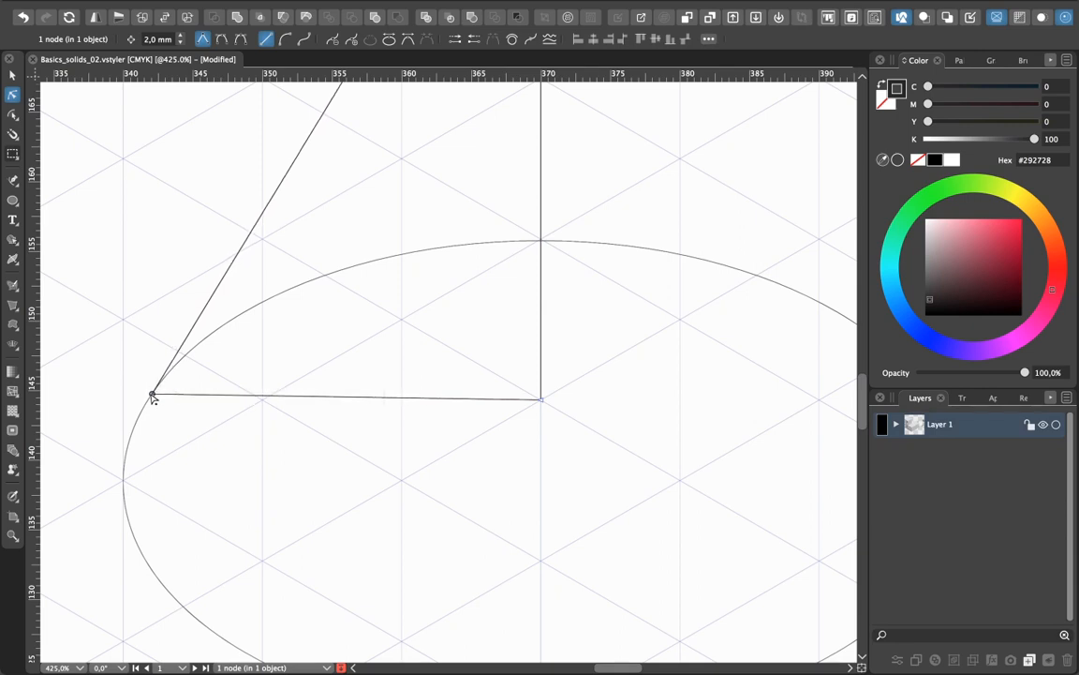
left_click(114, 404)
left_click(13, 75)
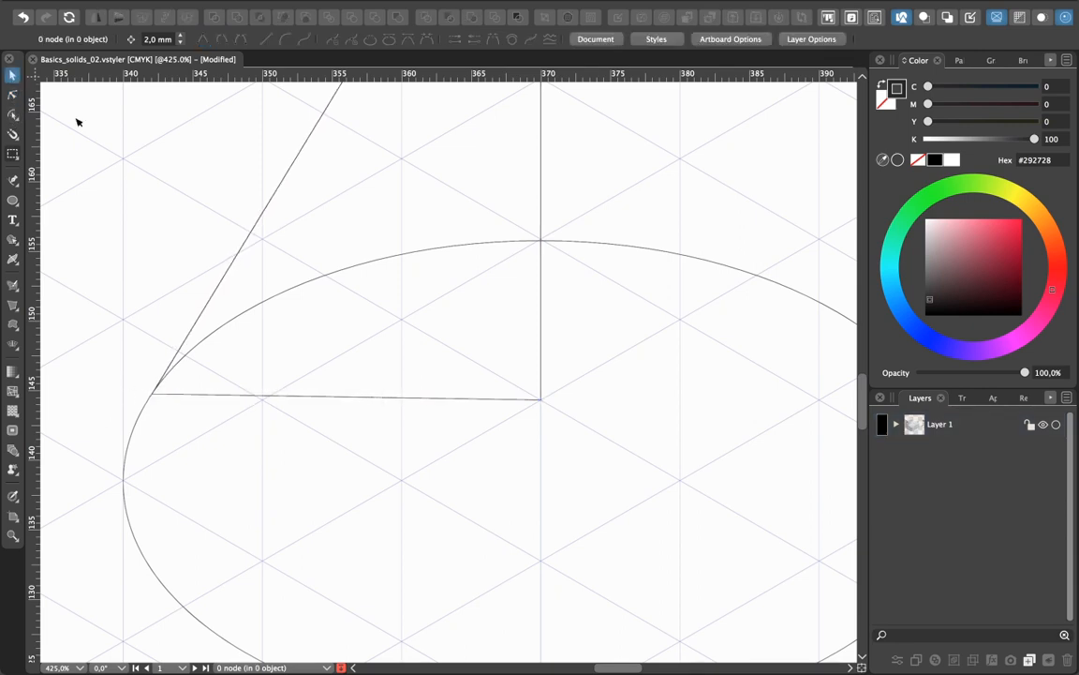
key("super+y")
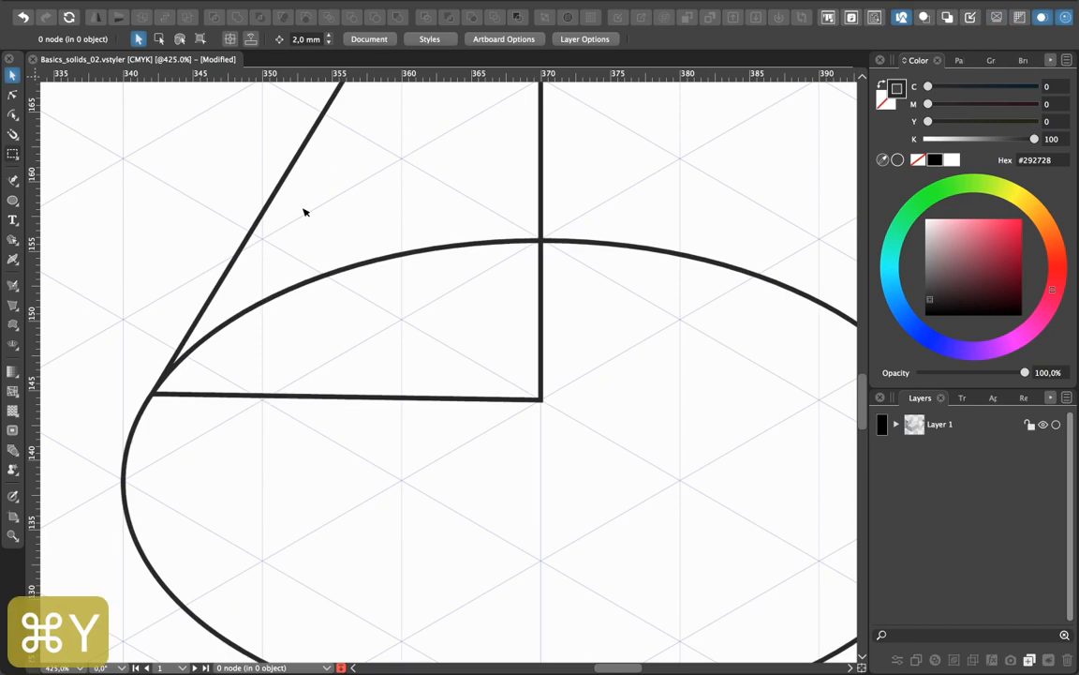
Duplicate the triangle in place, flip the copy horizontally and align it with the original along their shared vertical side
key("super+minus")
key("super+minus")
key("super+minus")
key("super+minus")
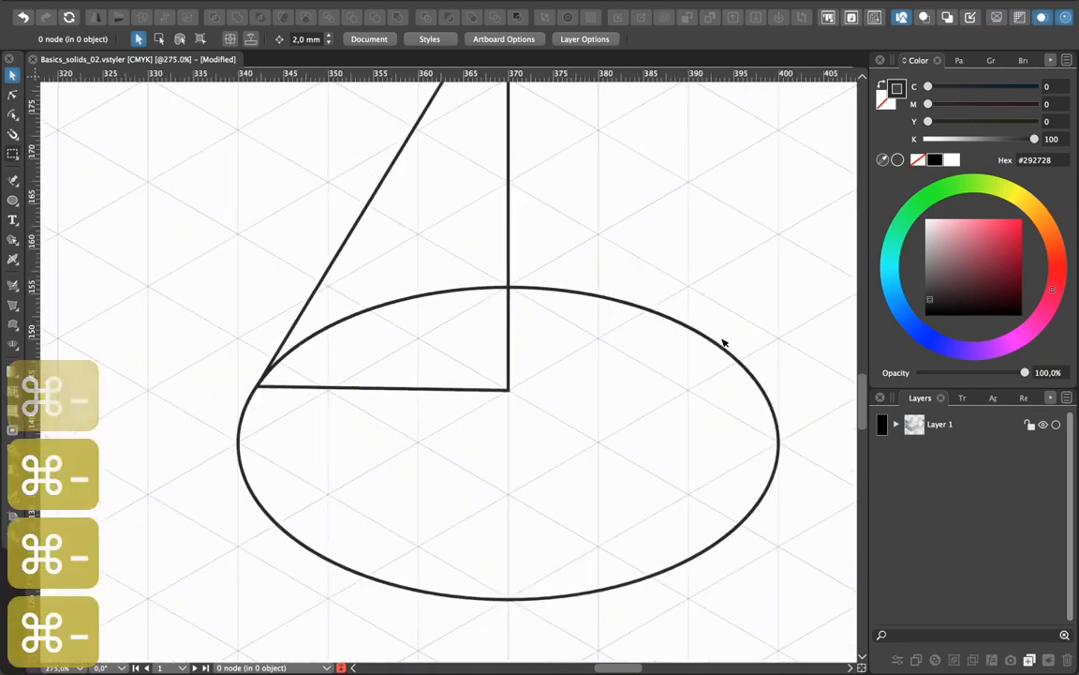
scroll(788, 366, "up", 5)
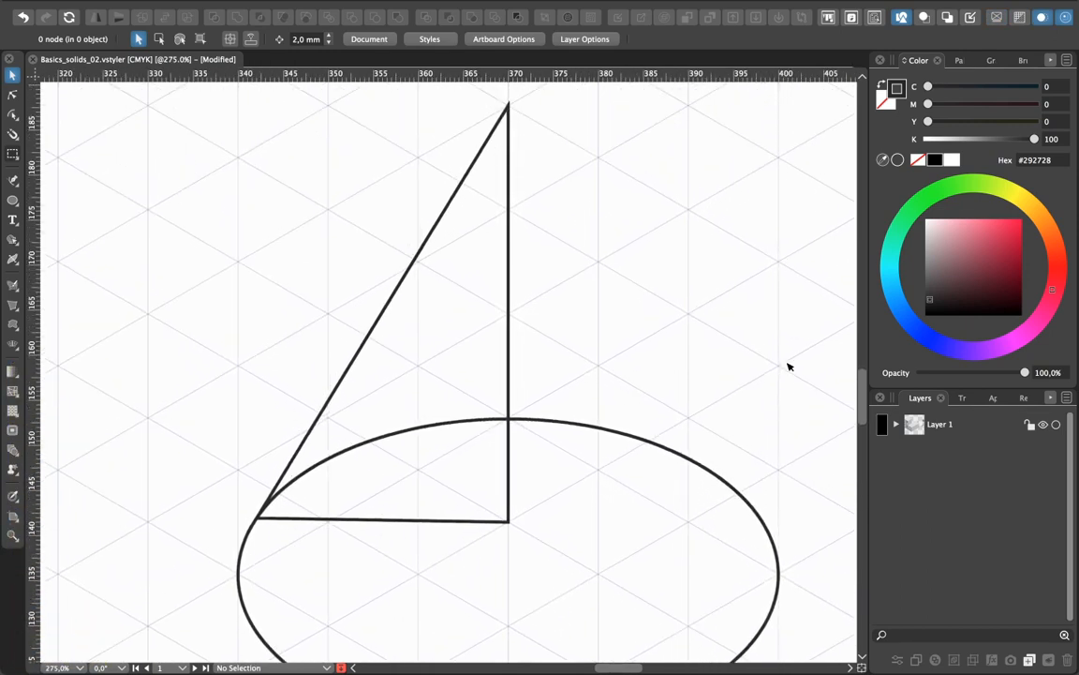
left_click(507, 201)
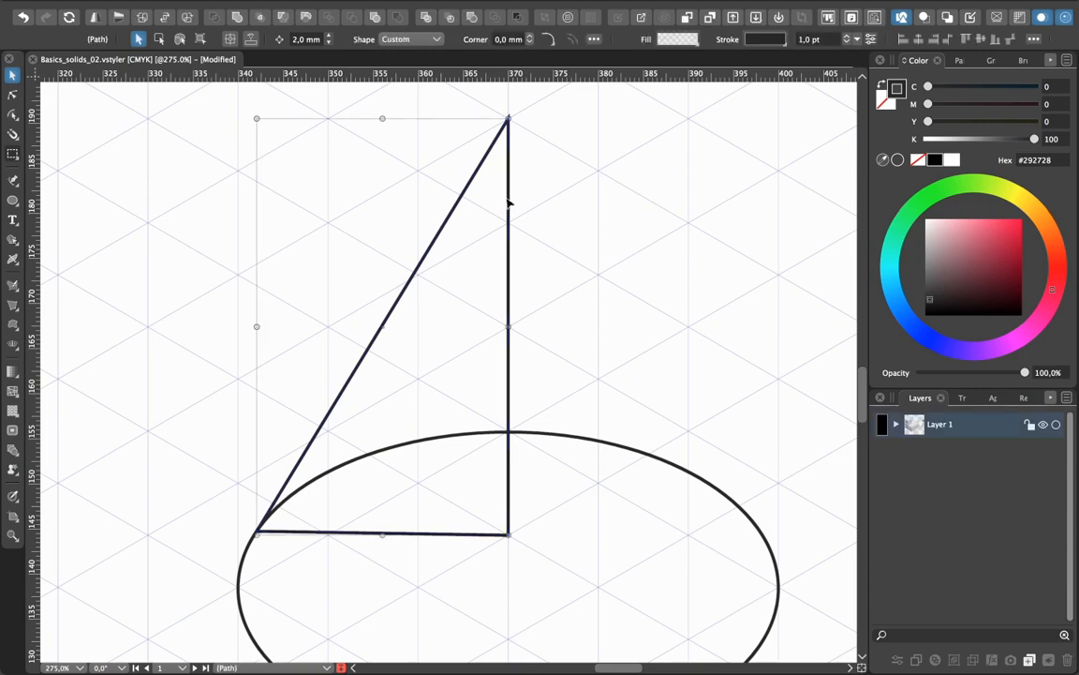
key("super+c")
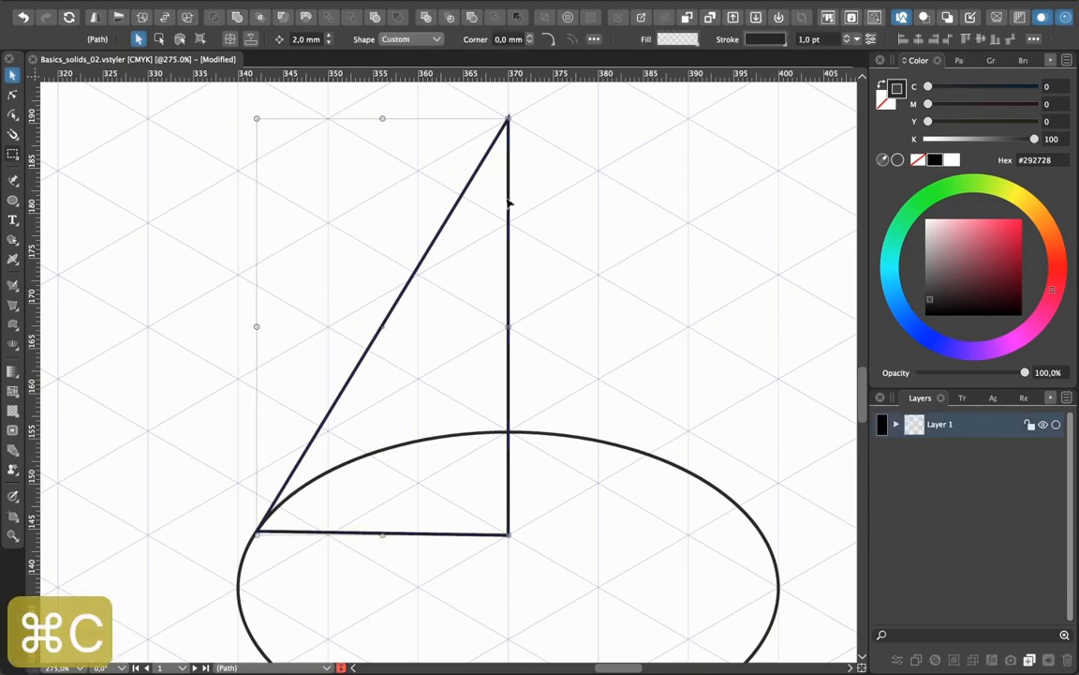
key("super+v")
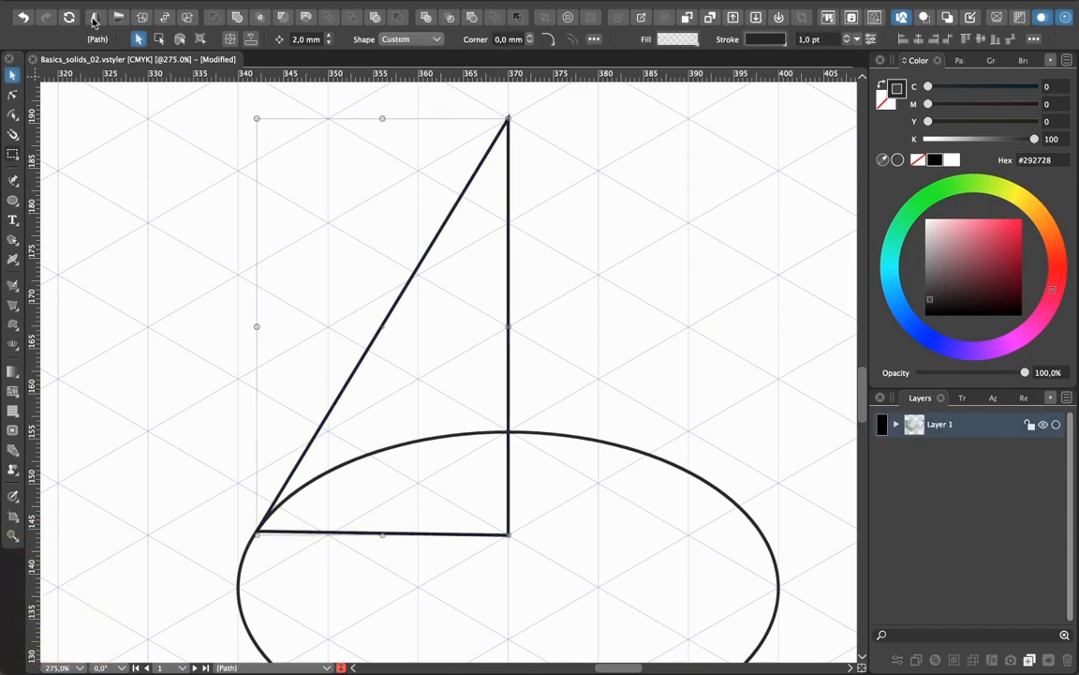
left_click(94, 18)
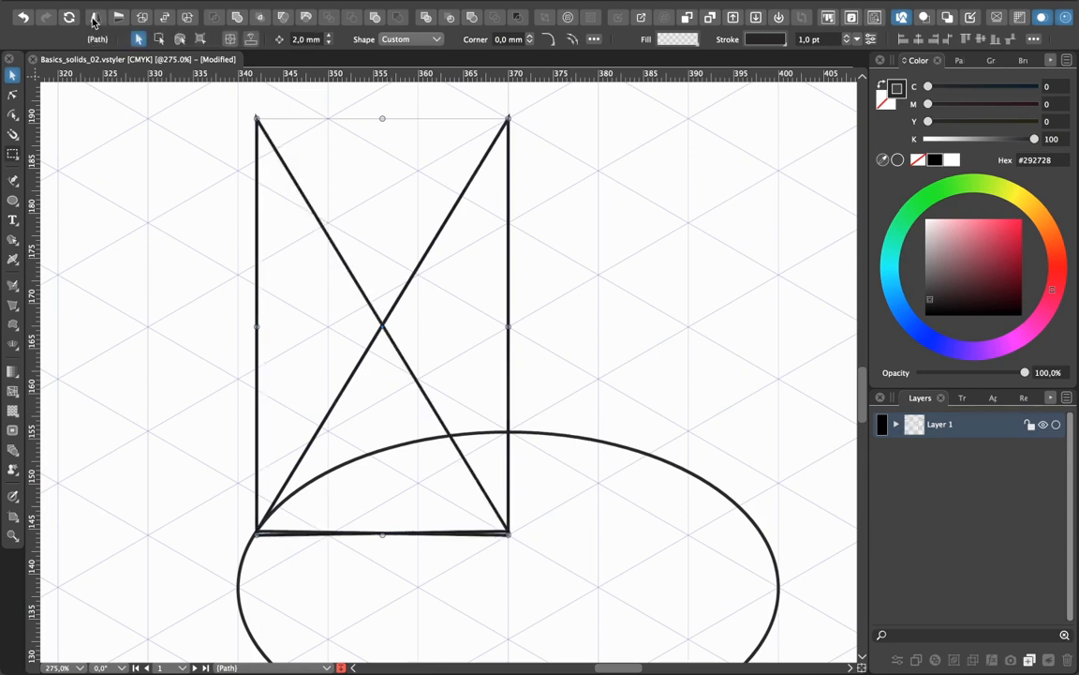
left_click_drag(269, 394, 511, 420)
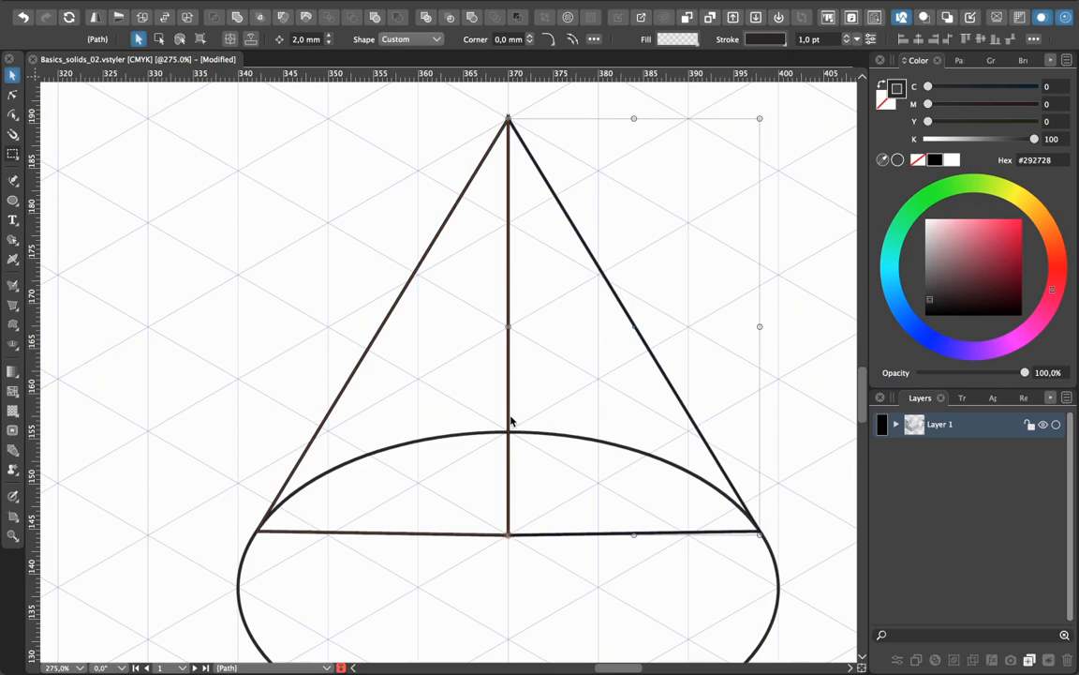
Unite both triangles and the ellipse into a single cone outline
left_click(286, 349)
key("super+minus")
key("super+minus")
key("super+minus")
key("super+minus")
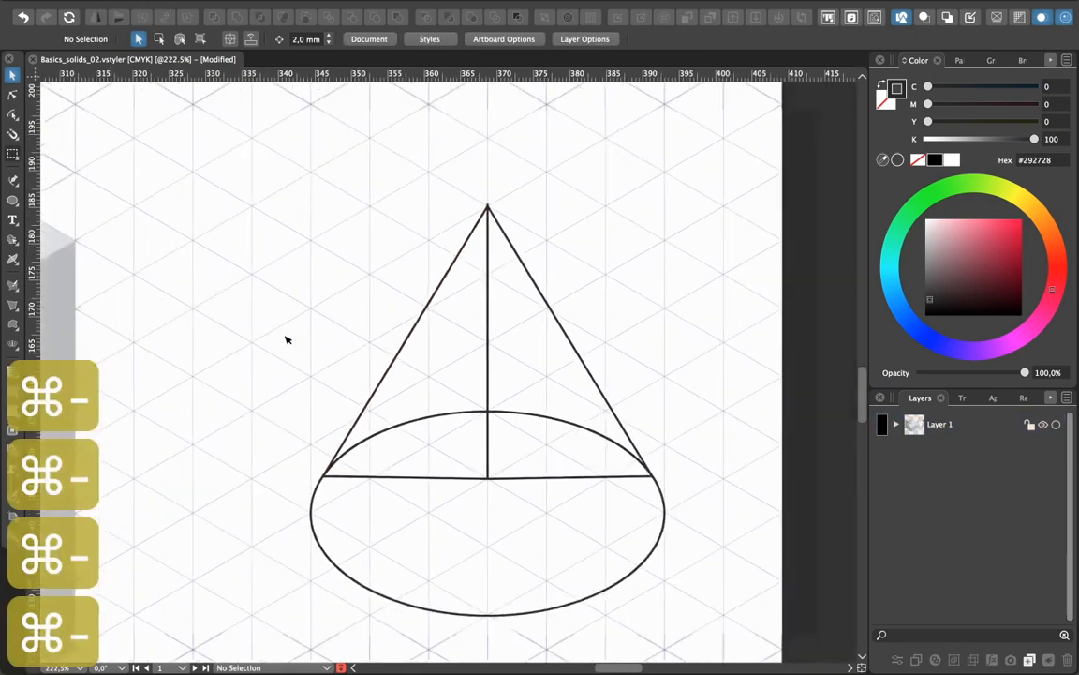
left_click_drag(306, 234, 643, 590)
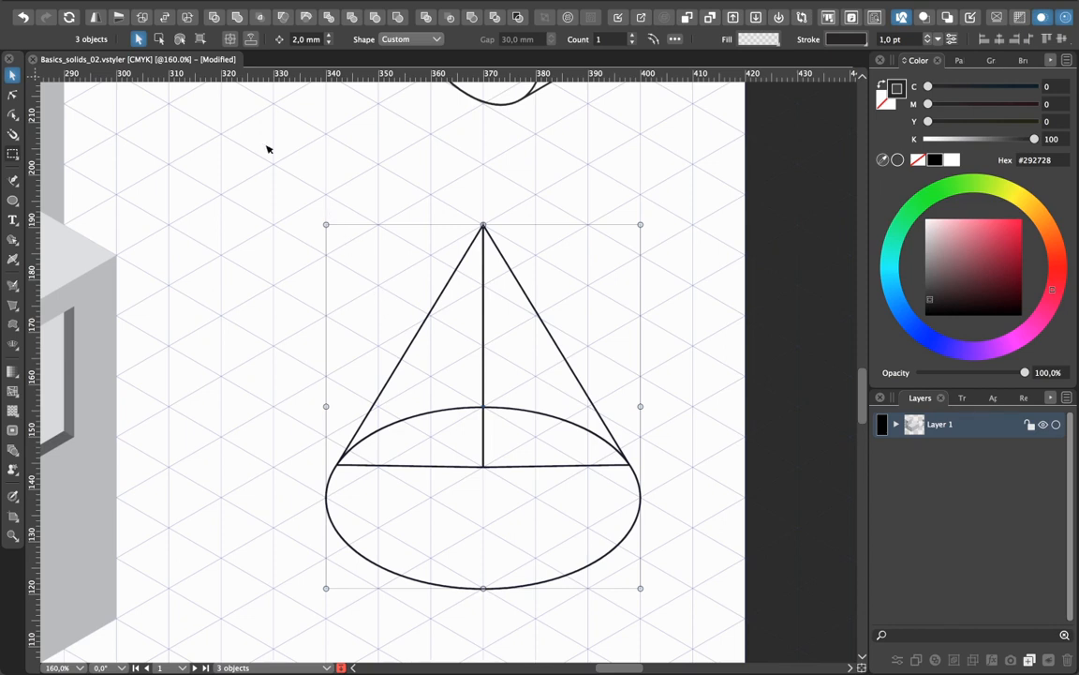
left_click(239, 18)
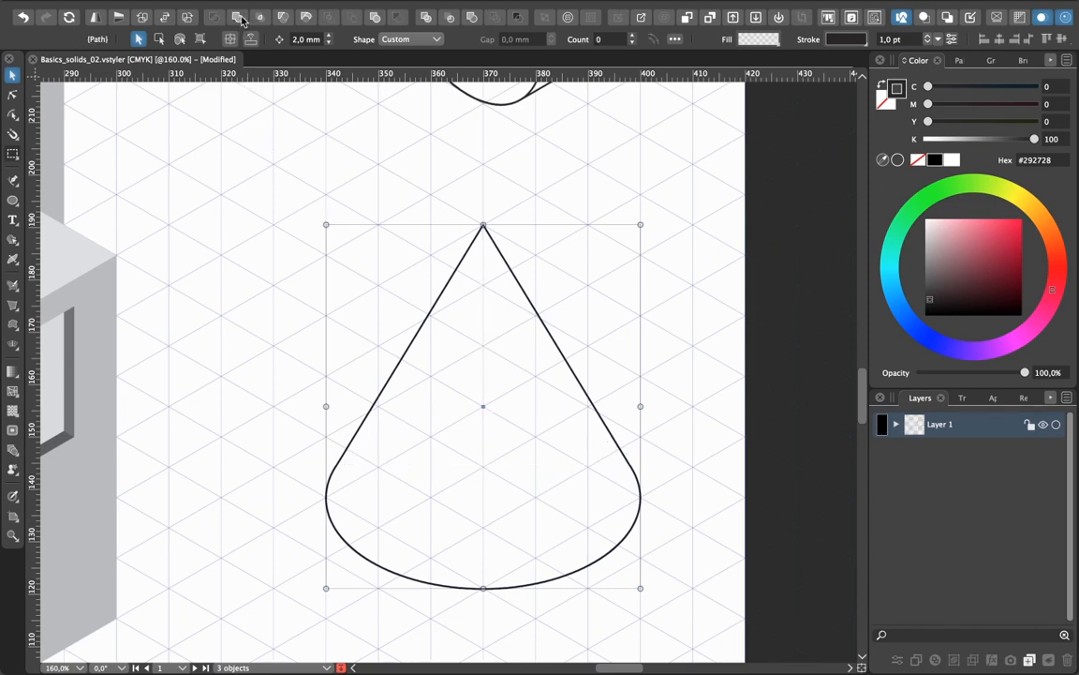
left_click(185, 201)
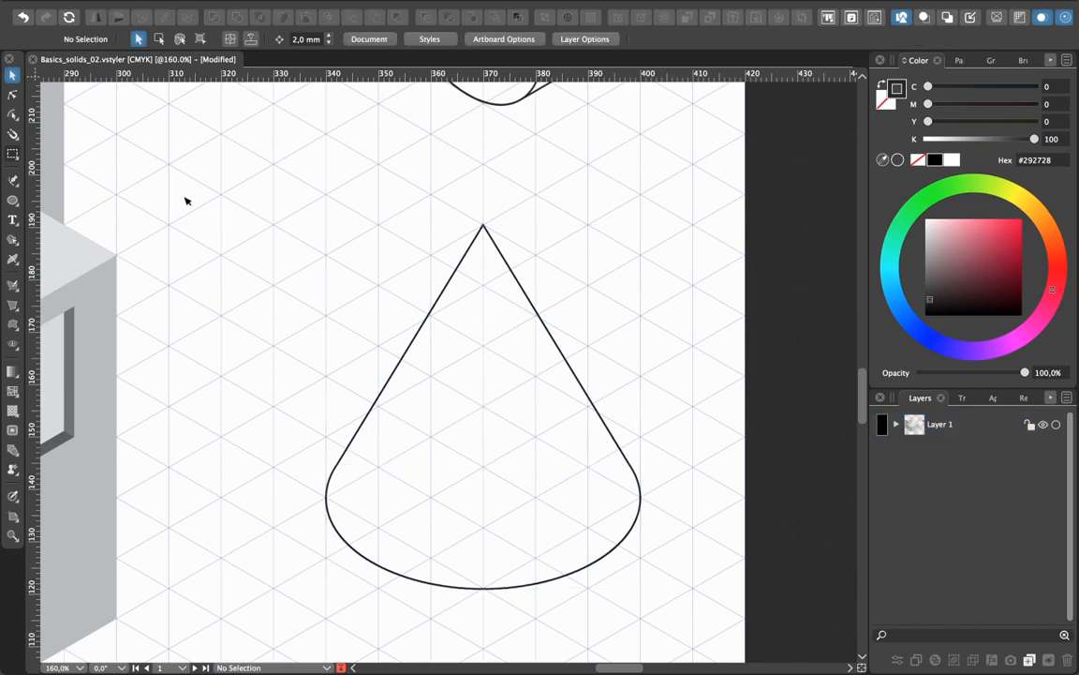
Examine the node where the cone's left side meets its curved base in outline view, and restore the normal preview
key("super+minus")
key("super+minus")
key("super+minus")
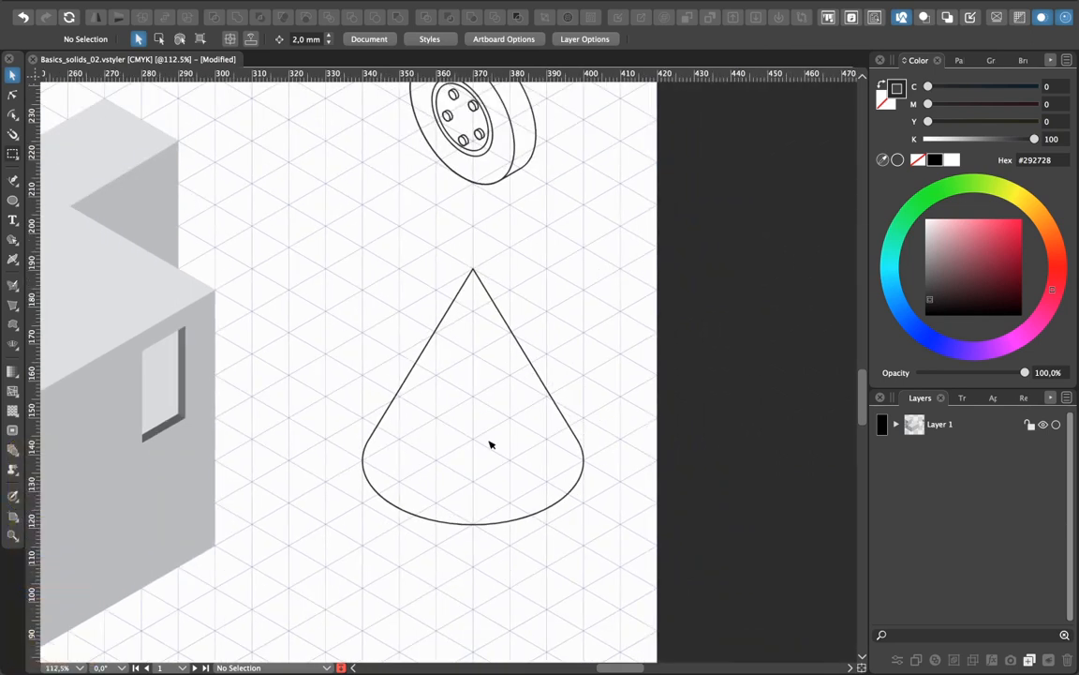
key("super+minus")
key("super+minus")
key("super+minus")
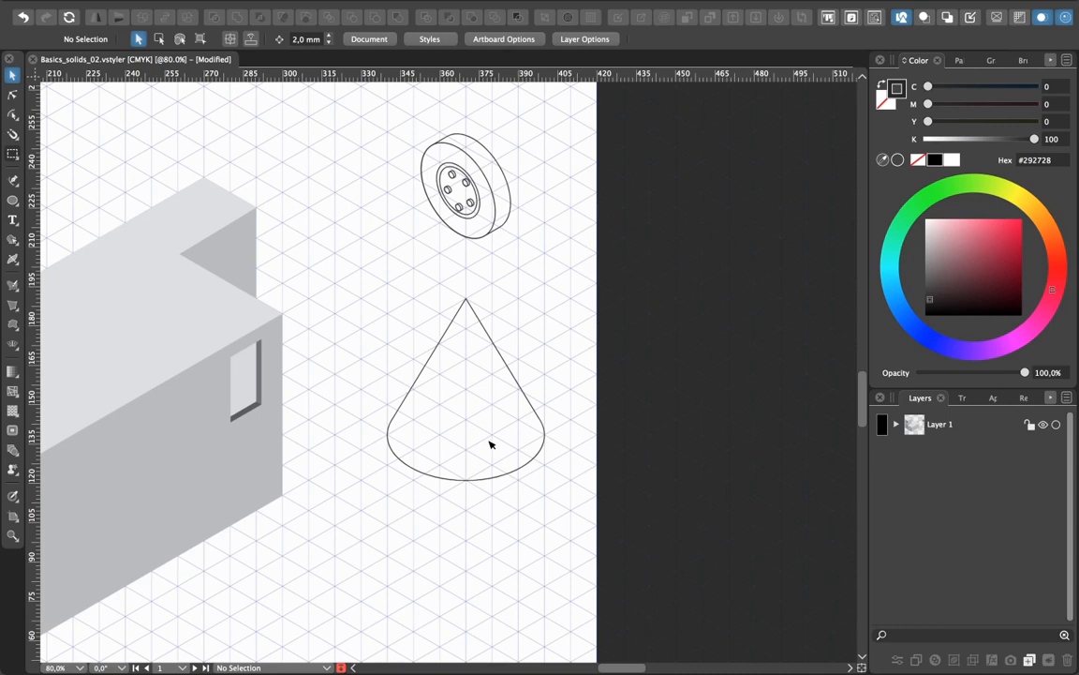
key("super+equal")
key("super+equal")
key("super+equal")
key("super+equal")
key("super+equal")
key("super+equal")
key("super+equal")
key("super+equal")
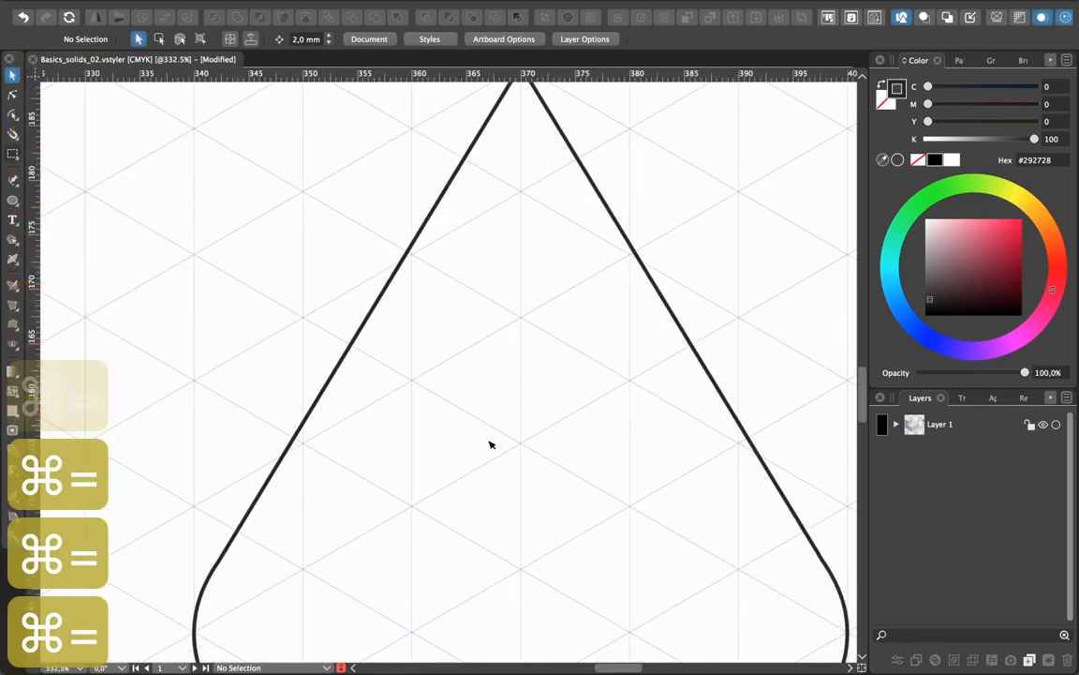
left_click(235, 531)
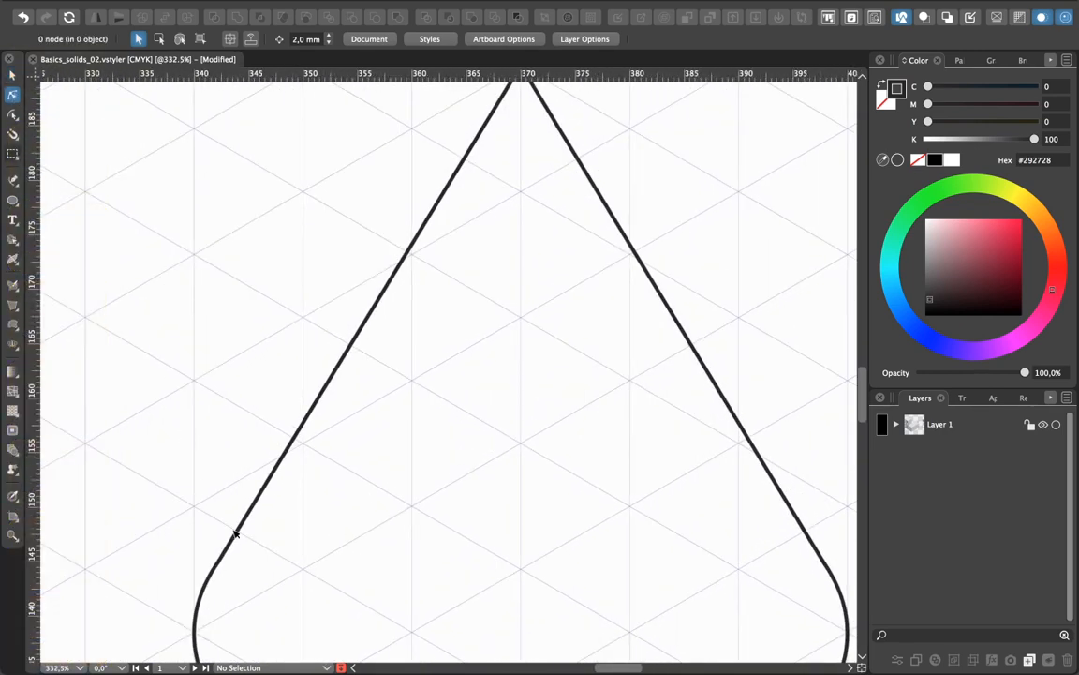
key("super+y")
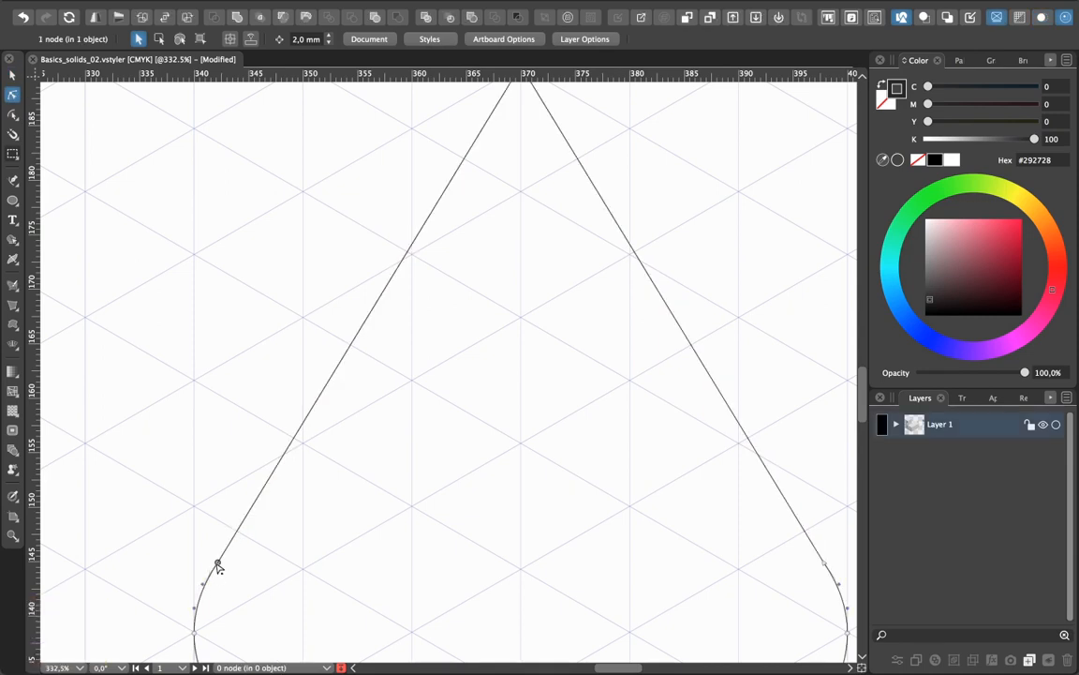
left_click(218, 563)
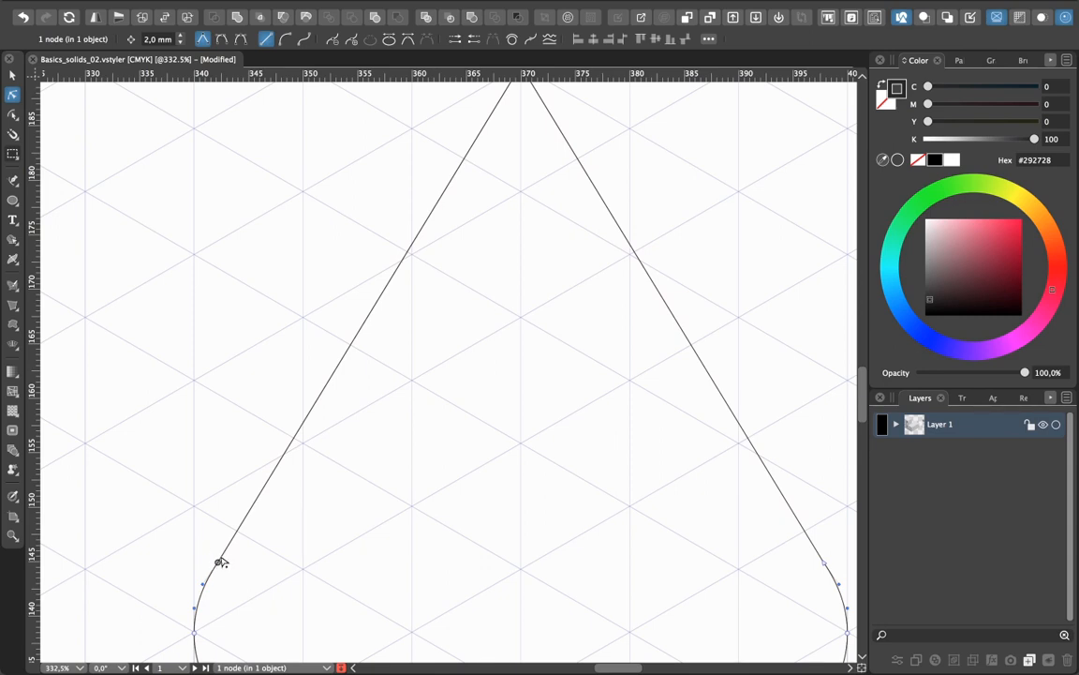
left_click(198, 526)
key("super+minus")
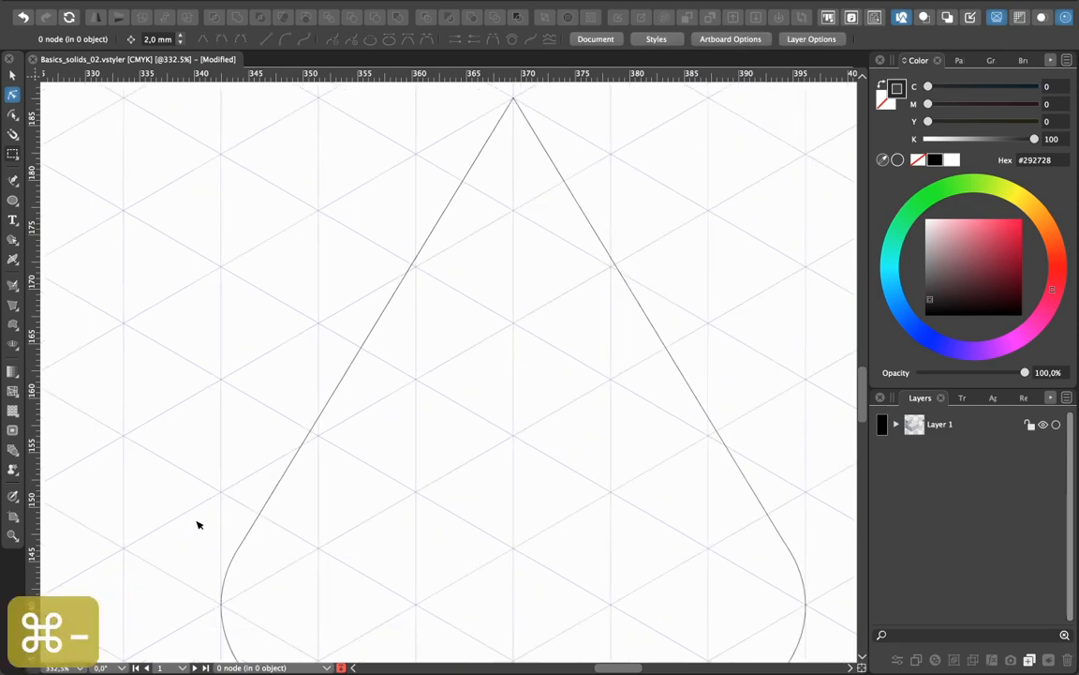
key("super+minus")
key("super+minus")
key("super+minus")
key("super+minus")
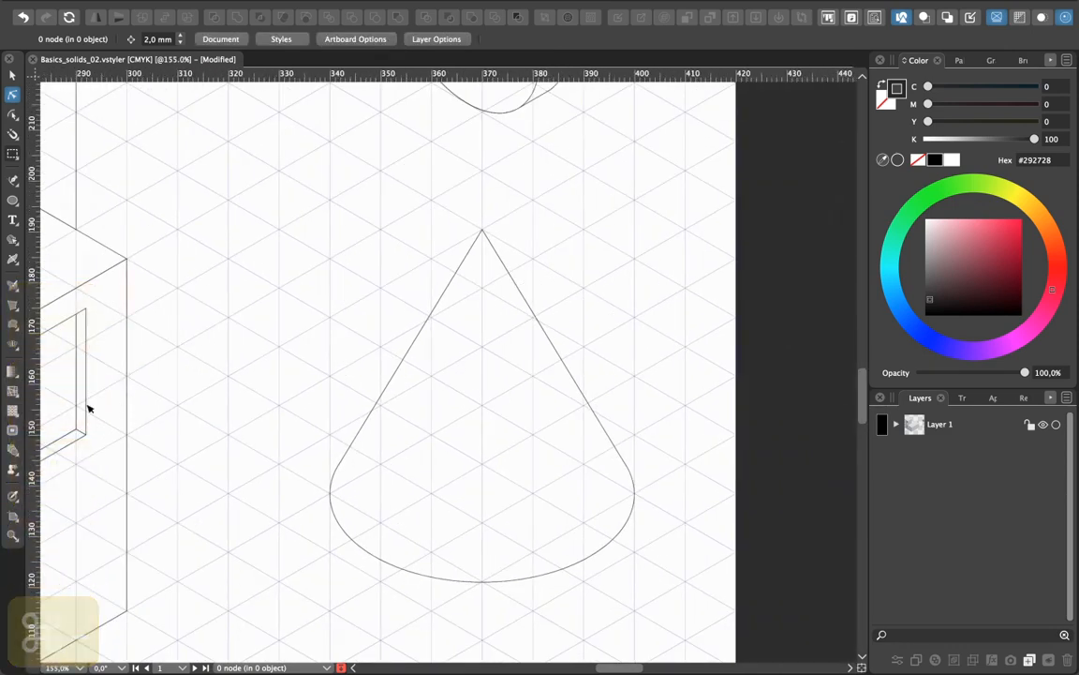
left_click(12, 74)
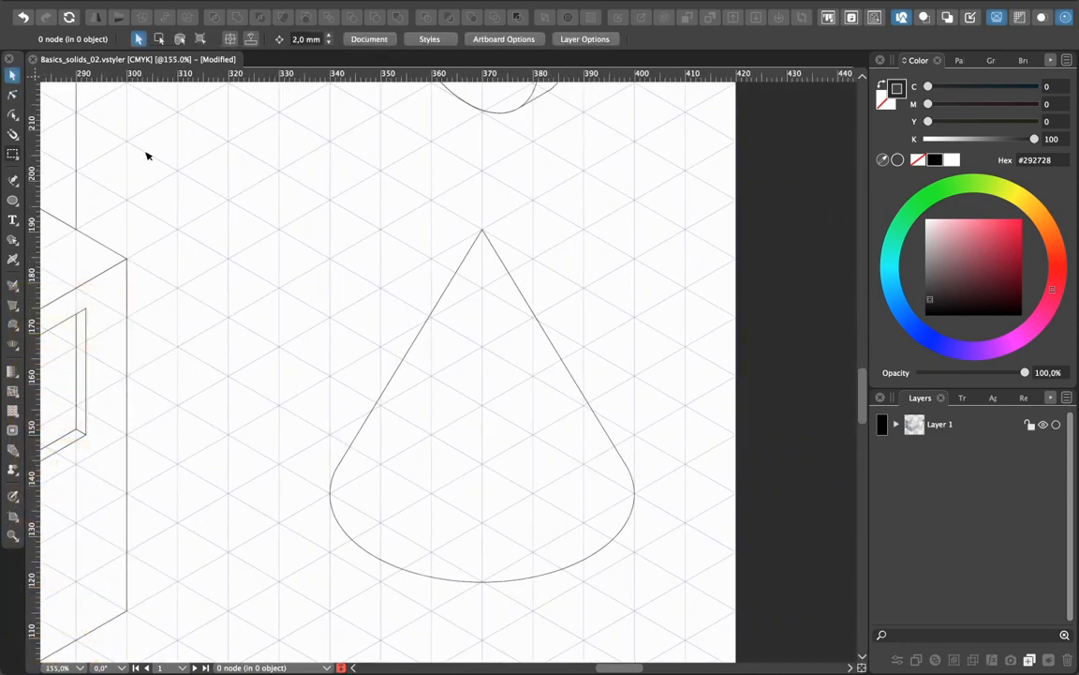
key("super+y")
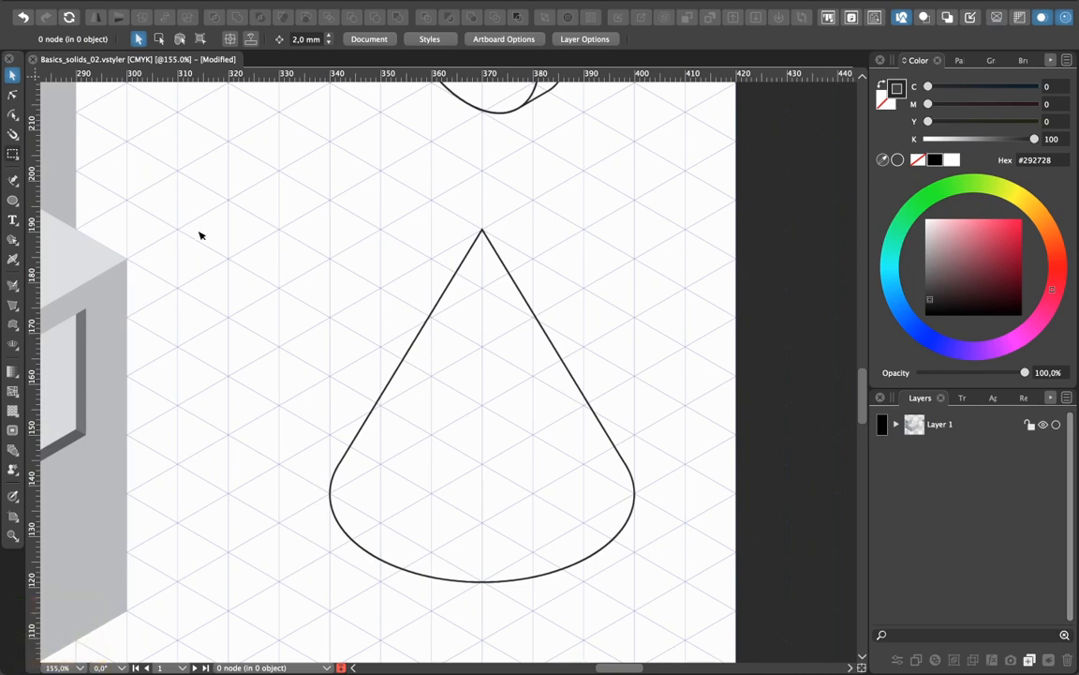
key("super+minus")
key("super+minus")
key("super+minus")
key("super+minus")
key("super+minus")
key("space")
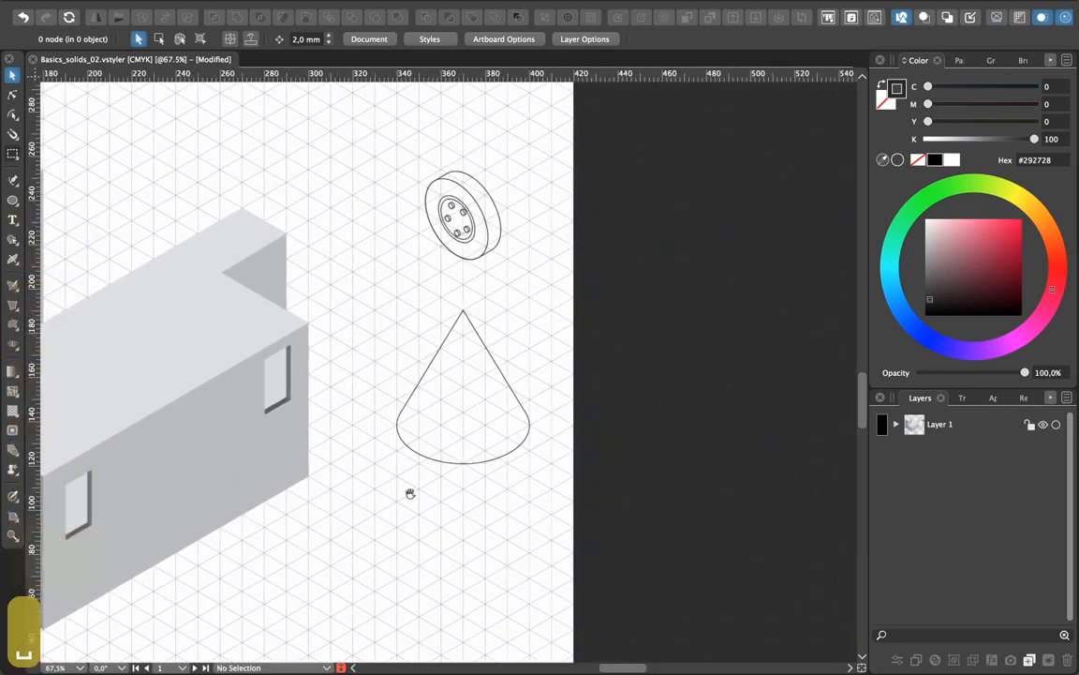
left_click_drag(410, 494, 581, 511)
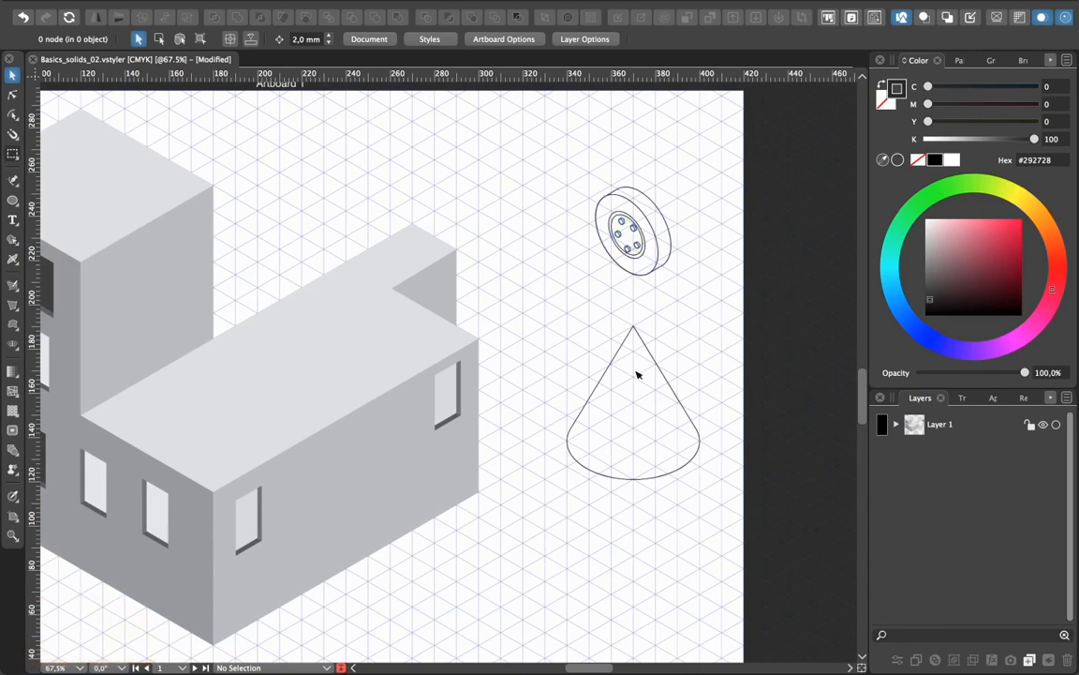
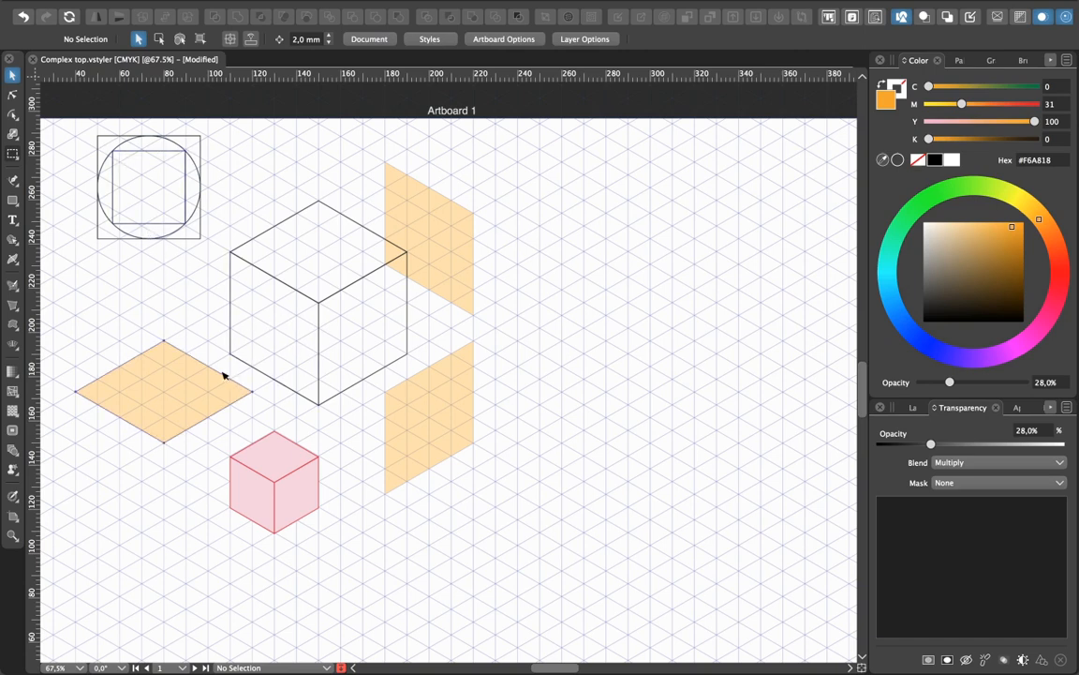
Move the horizontal and two vertical orange planes into the large wireframe cube so they all cross at its centre
left_click(176, 400)
left_click_drag(169, 422, 323, 326)
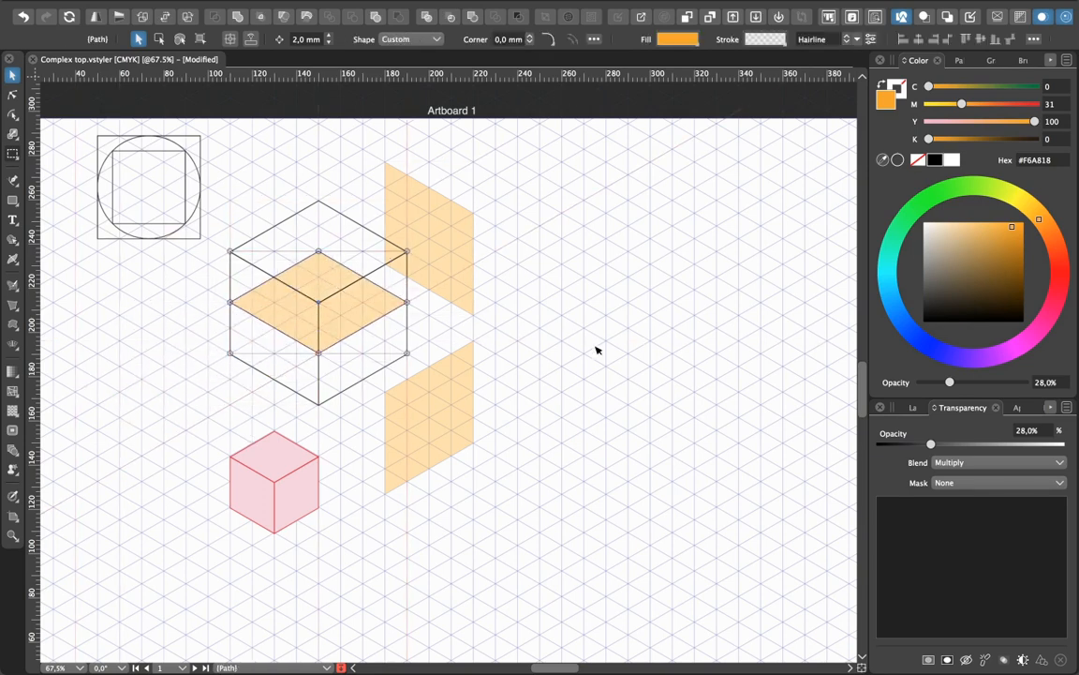
left_click(537, 315)
left_click(450, 278)
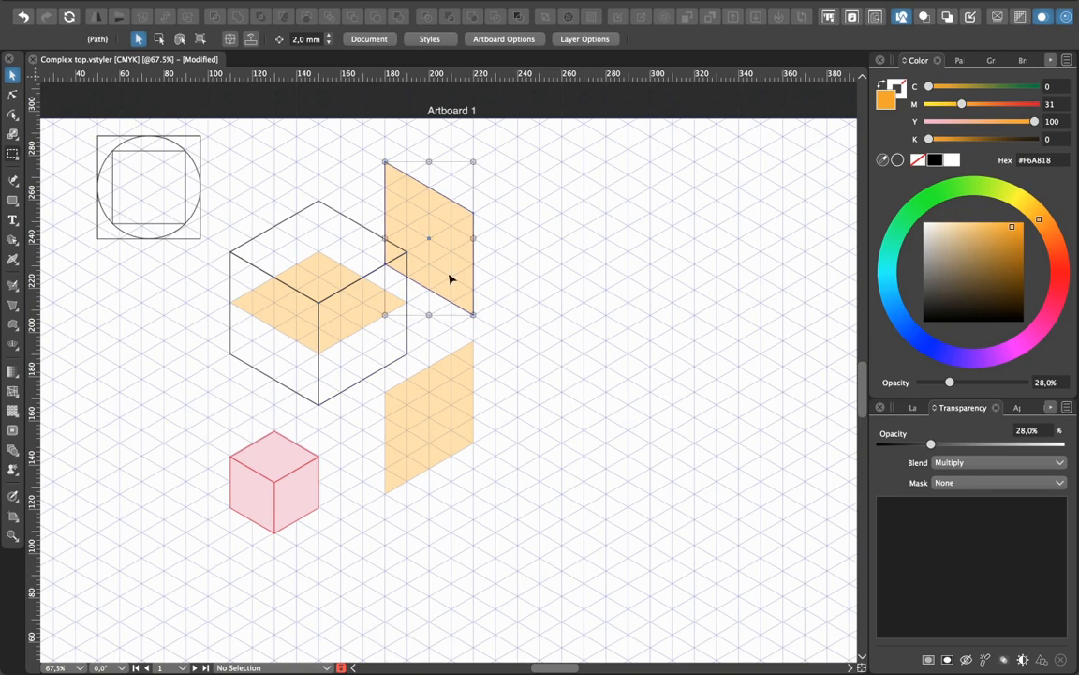
left_click_drag(460, 307, 349, 348)
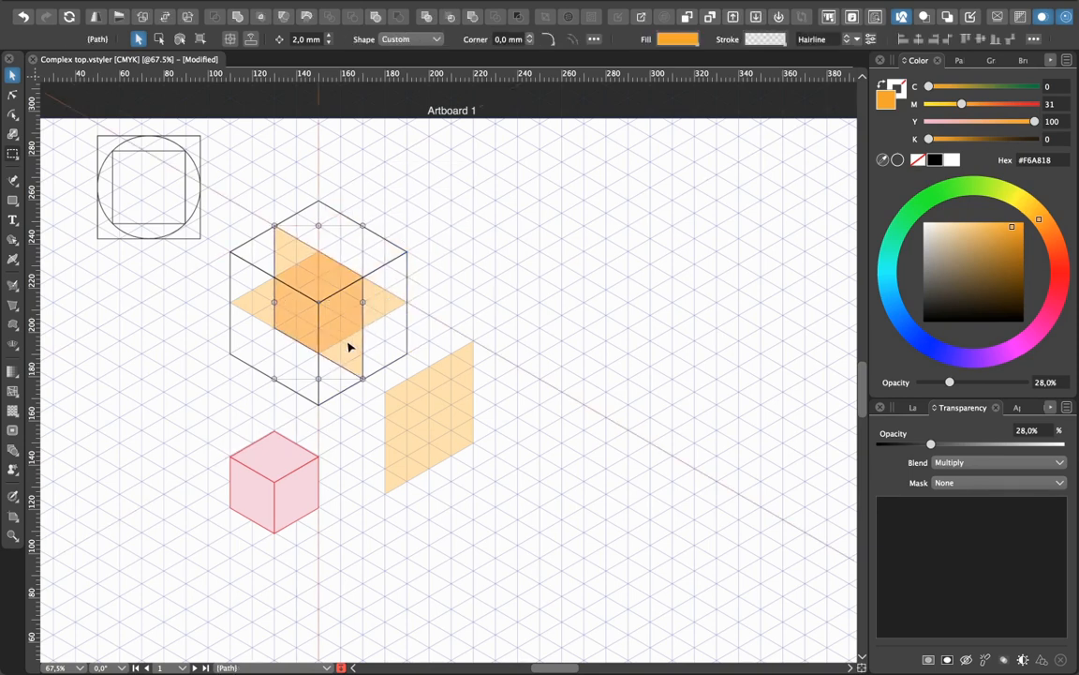
left_click(424, 458)
left_click_drag(423, 458, 319, 347)
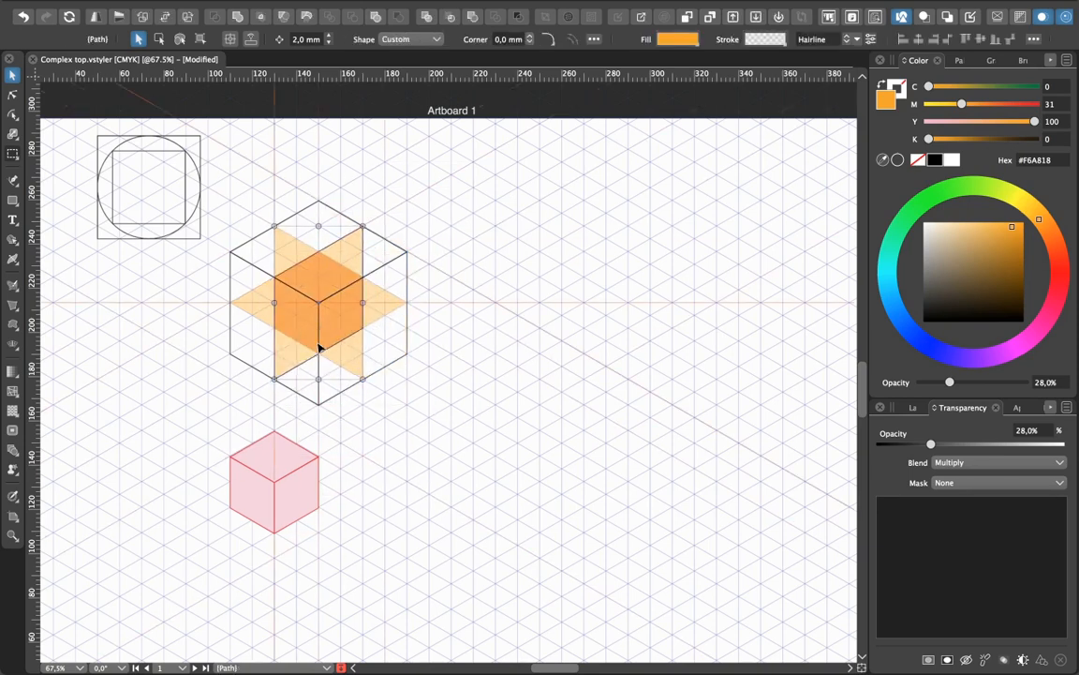
Move the small pink cube into the lower-left corner of the large wireframe cube
left_click(433, 422)
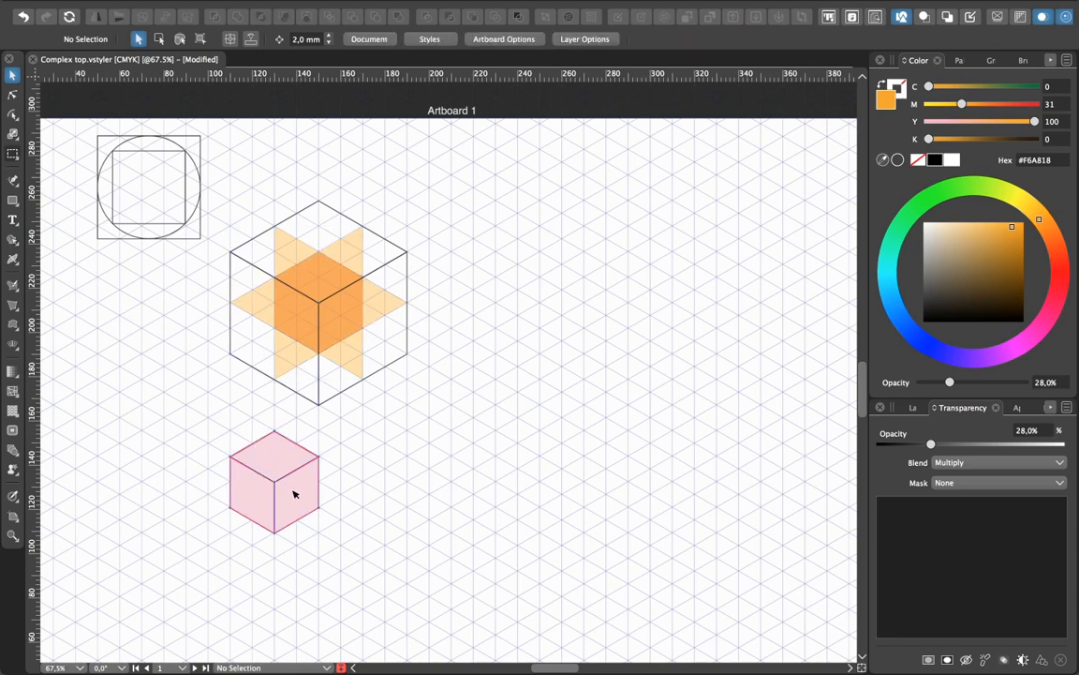
left_click_drag(282, 497, 281, 346)
left_click(243, 473)
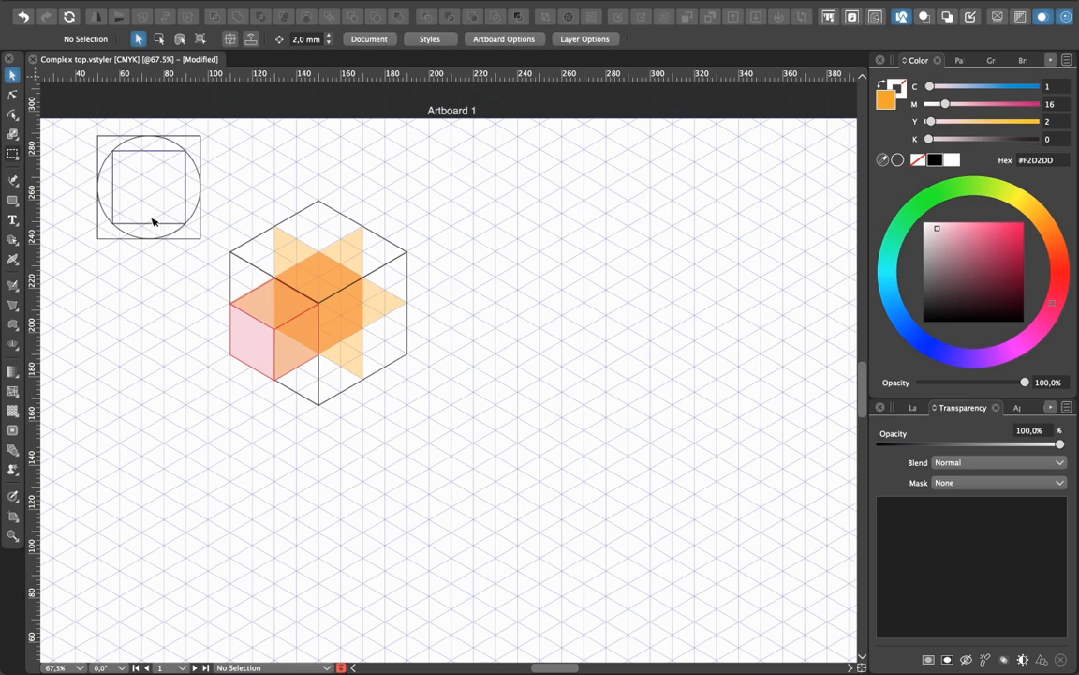
Draw an ellipse about 50 mm wide and 35 mm high beside the cube, with no fill and a black stroke
left_click(13, 201)
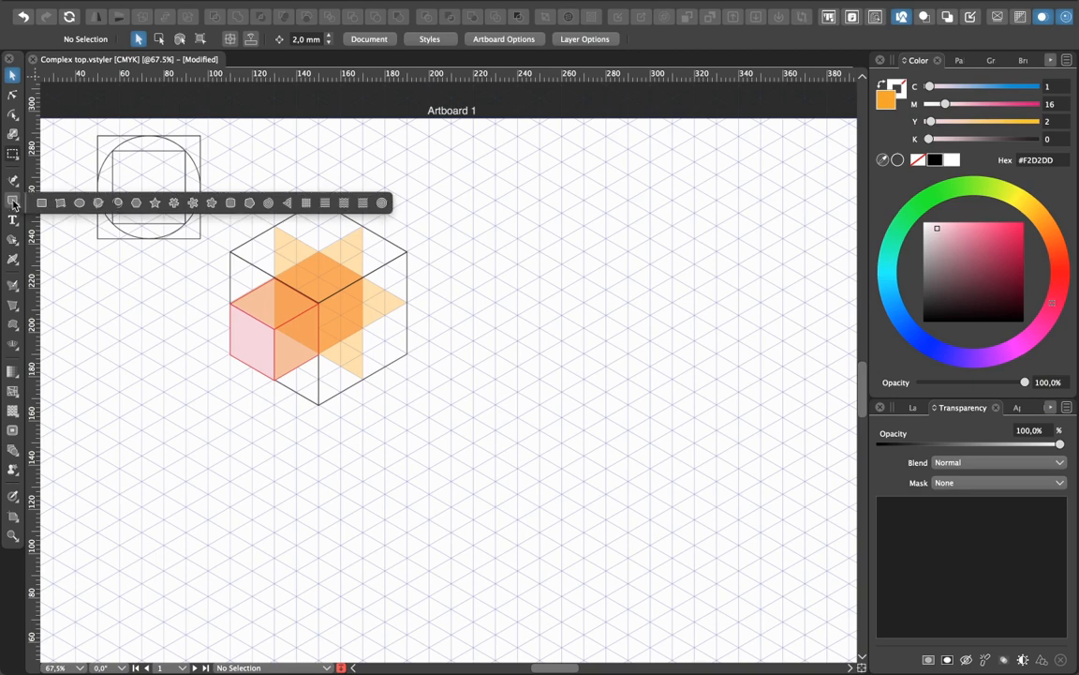
left_click(80, 203)
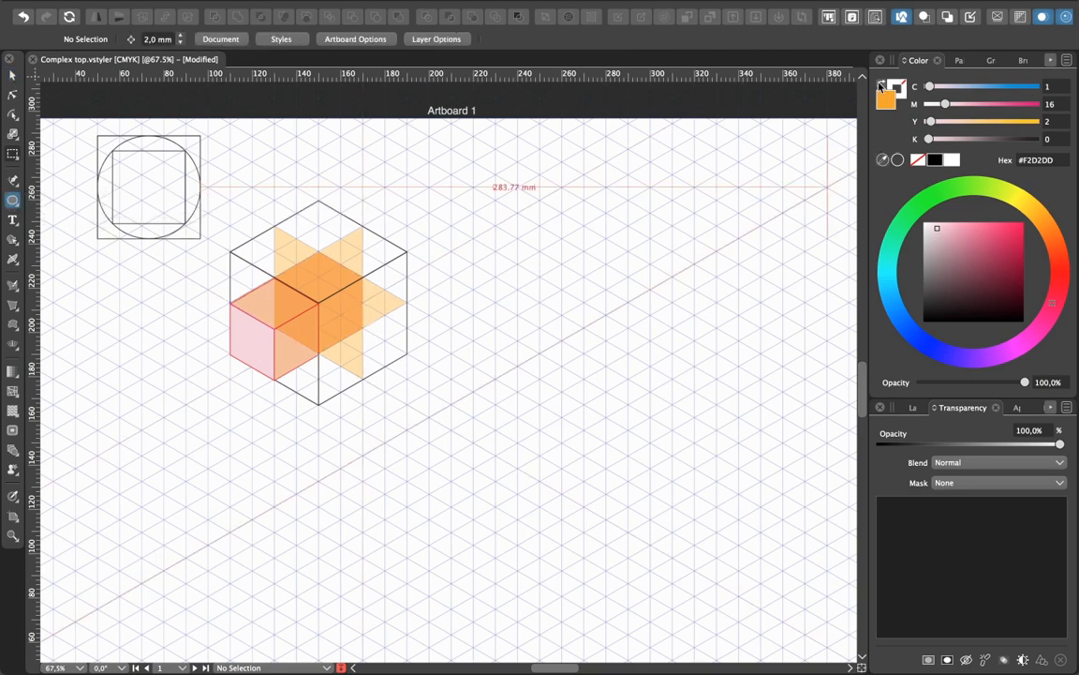
left_click(899, 88)
left_click(934, 159)
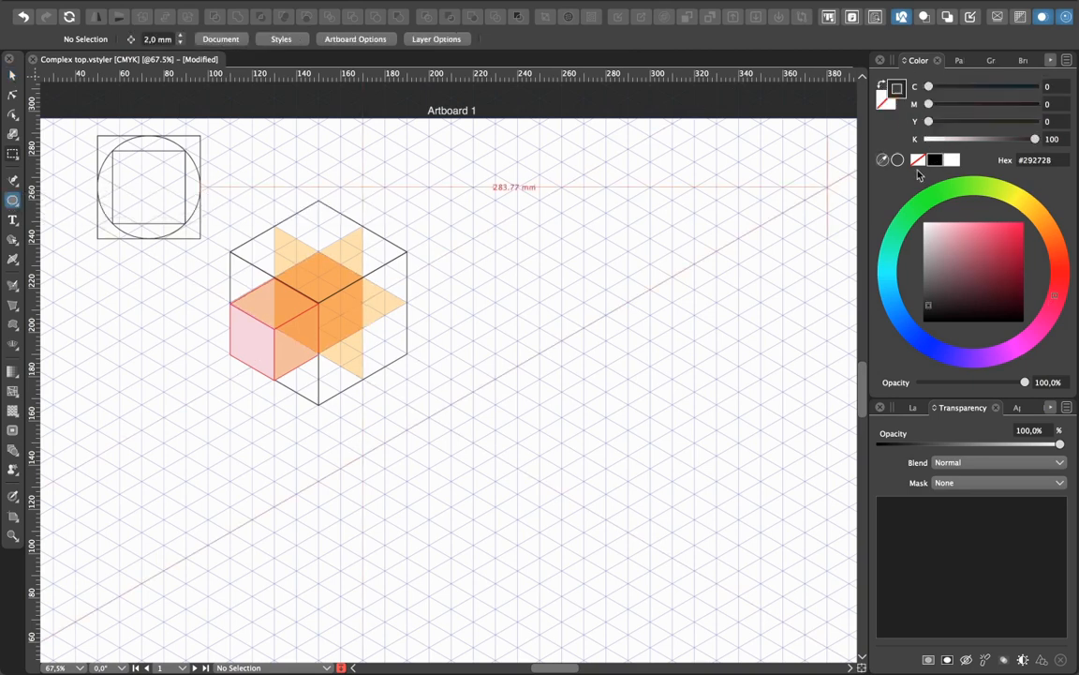
mouse_move(520, 267)
left_mouse_down()
mouse_move(636, 337)
mouse_move(572, 343)
left_mouse_up()
left_click(12, 75)
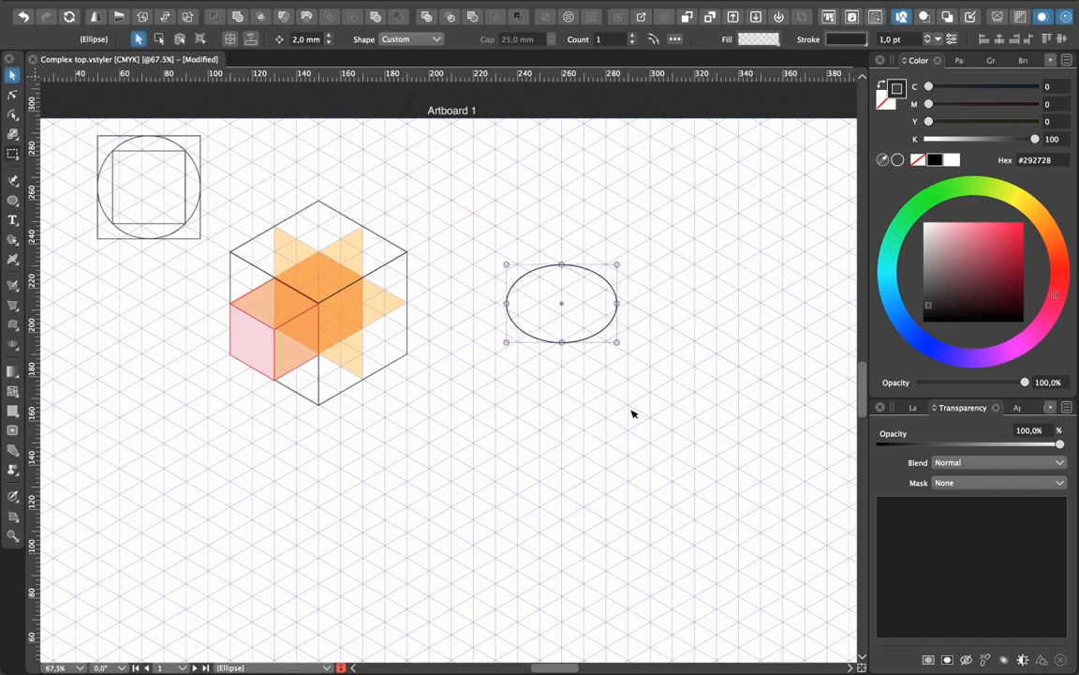
Resize the ellipse to about 80 by 46 mm on the isometric grid, and compare it with the cube's horizontal plane
key("super+plus")
key("super+plus")
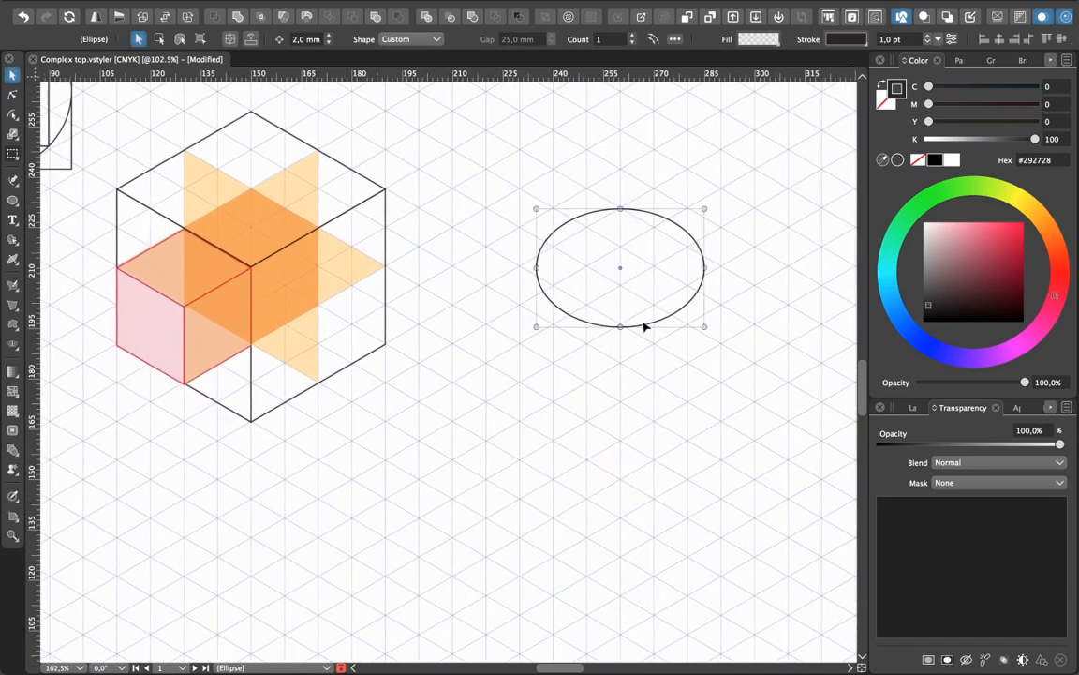
left_click_drag(643, 325, 619, 361)
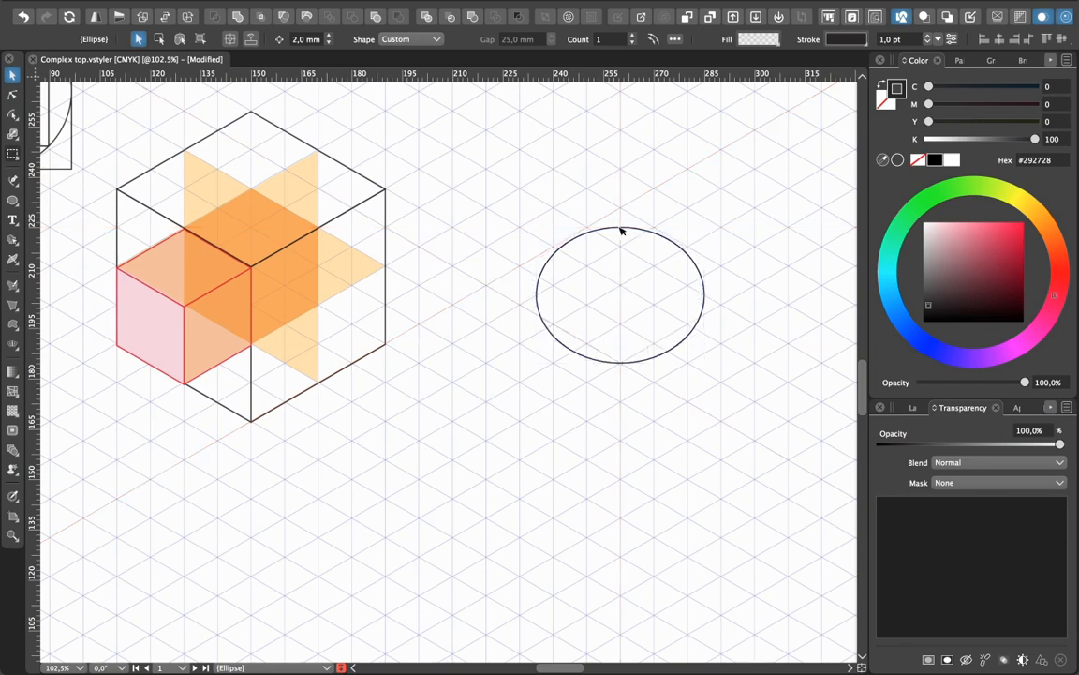
left_click_drag(621, 227, 620, 207)
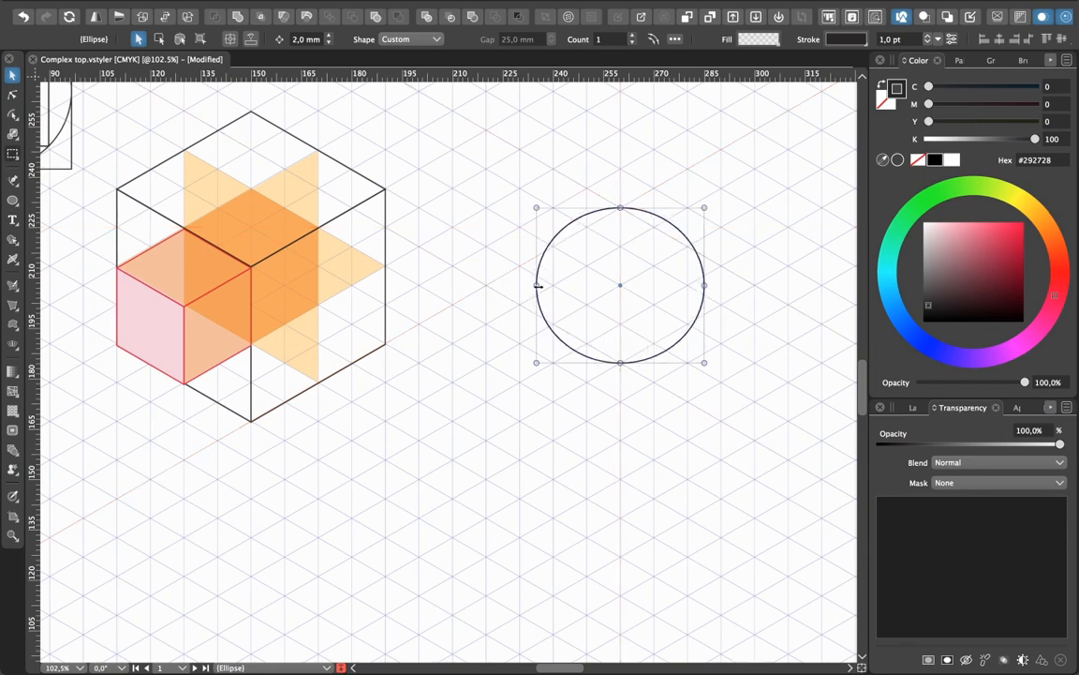
left_click_drag(538, 286, 486, 285)
left_click_drag(704, 285, 755, 285)
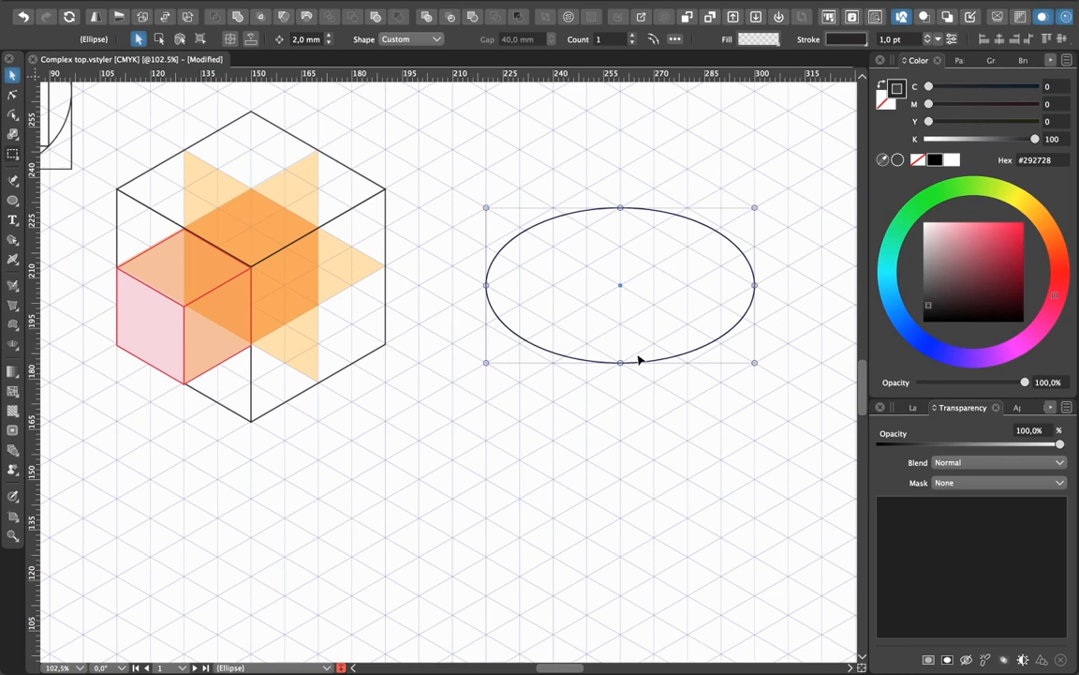
left_click(672, 401)
left_click(665, 361)
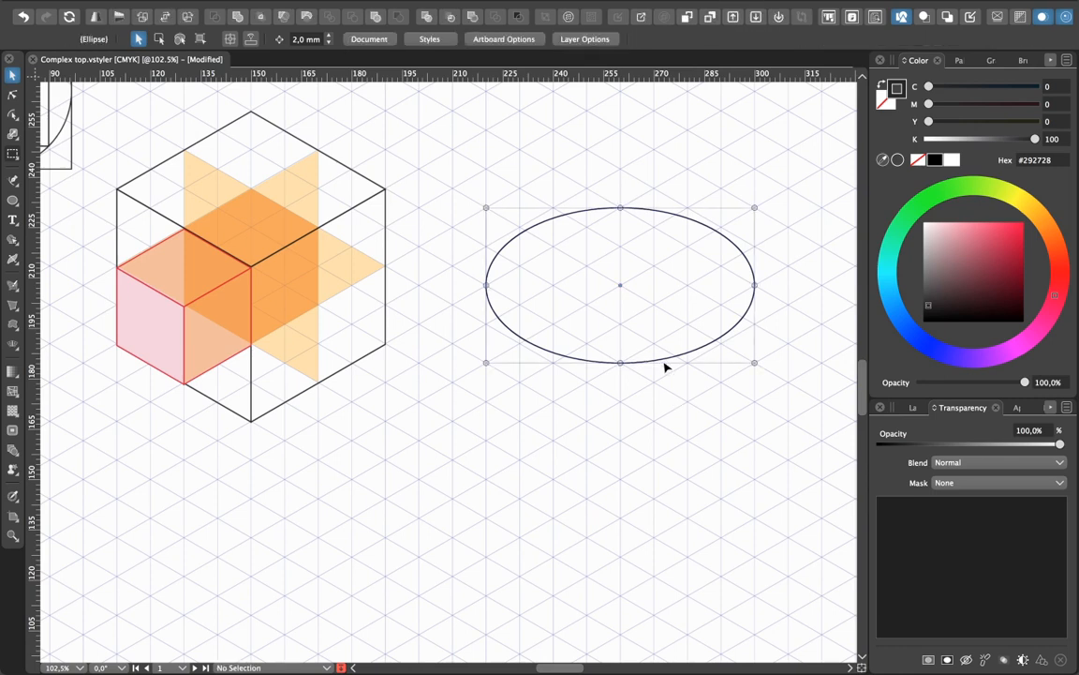
left_click(351, 275)
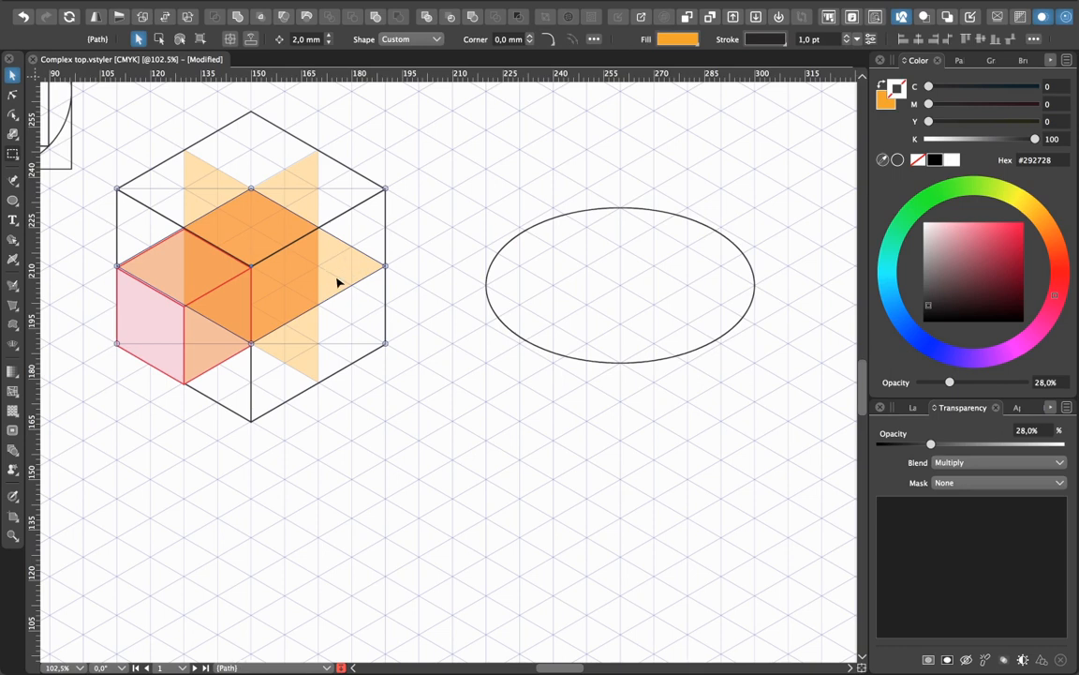
left_click(642, 363)
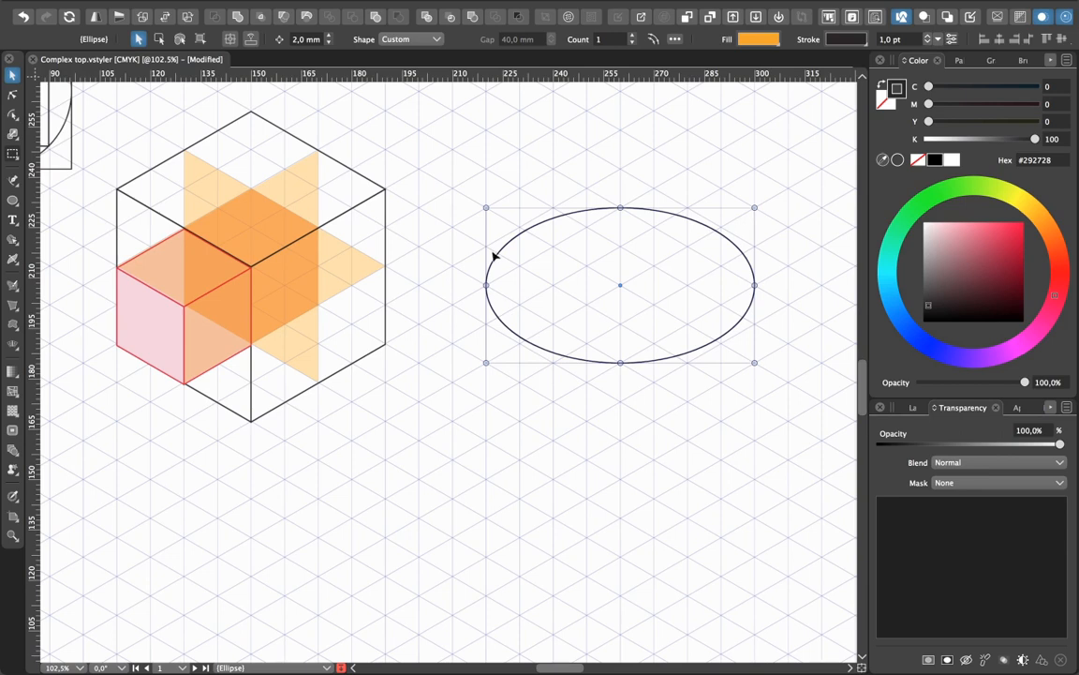
Create a copy of the ellipse rotated -120° about its centre, and compare it with the matching vertical plane in the cube
left_click(683, 473)
left_click(676, 358)
key("Tab")
key("Tab")
key("Tab")
key("Tab")
left_click(852, 19)
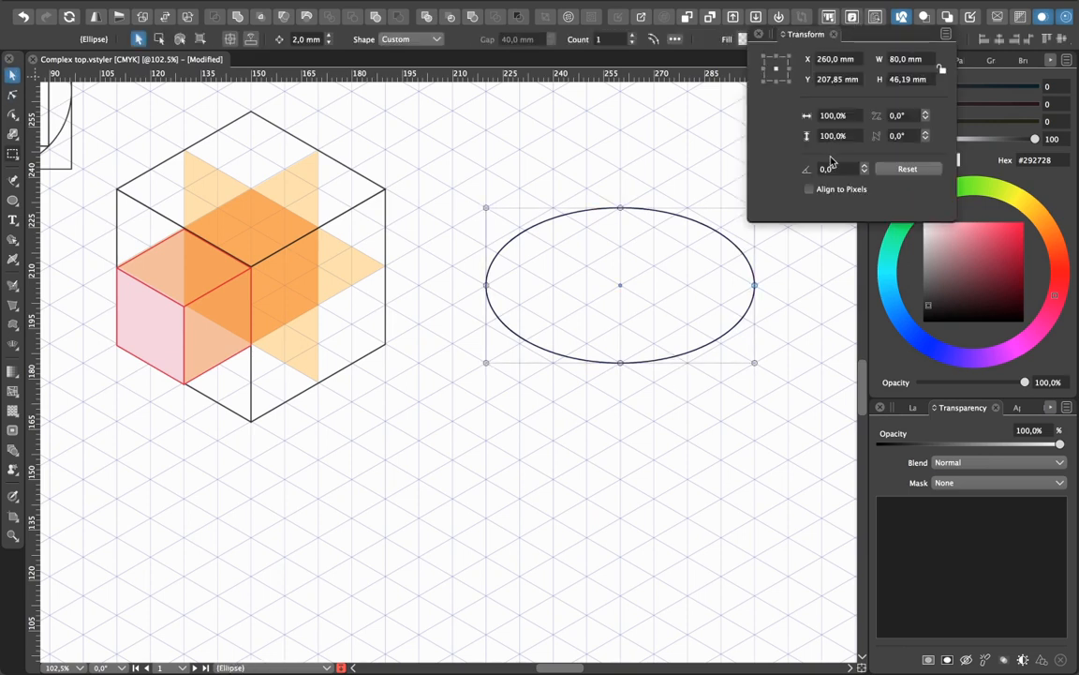
left_click(836, 169)
type("-120")
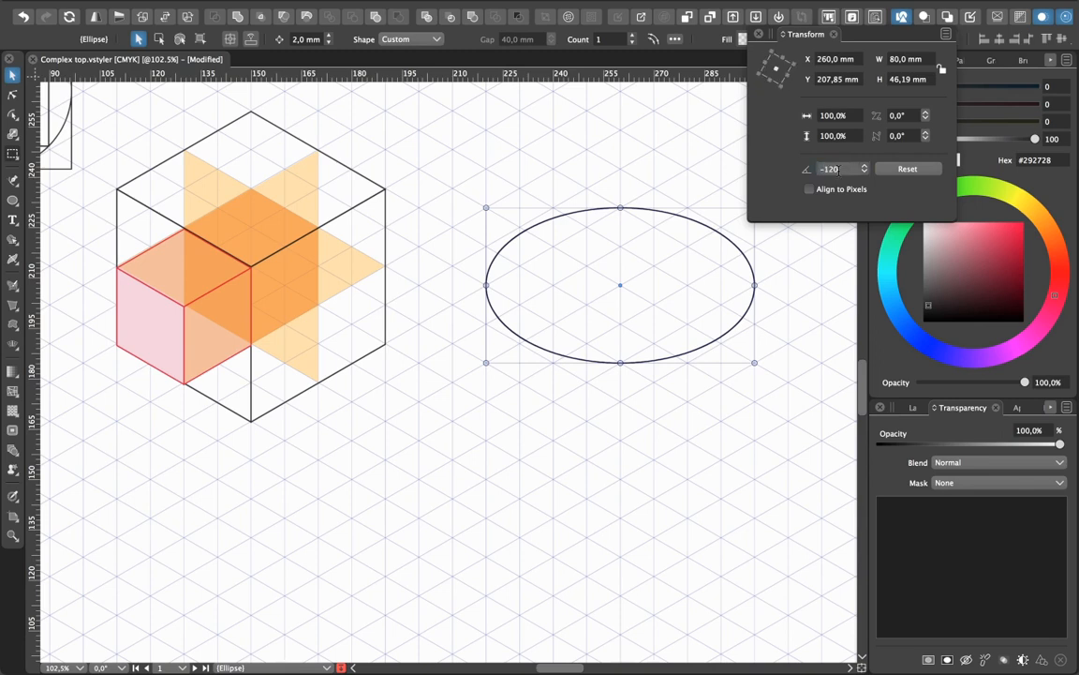
key("Return")
left_click(806, 398)
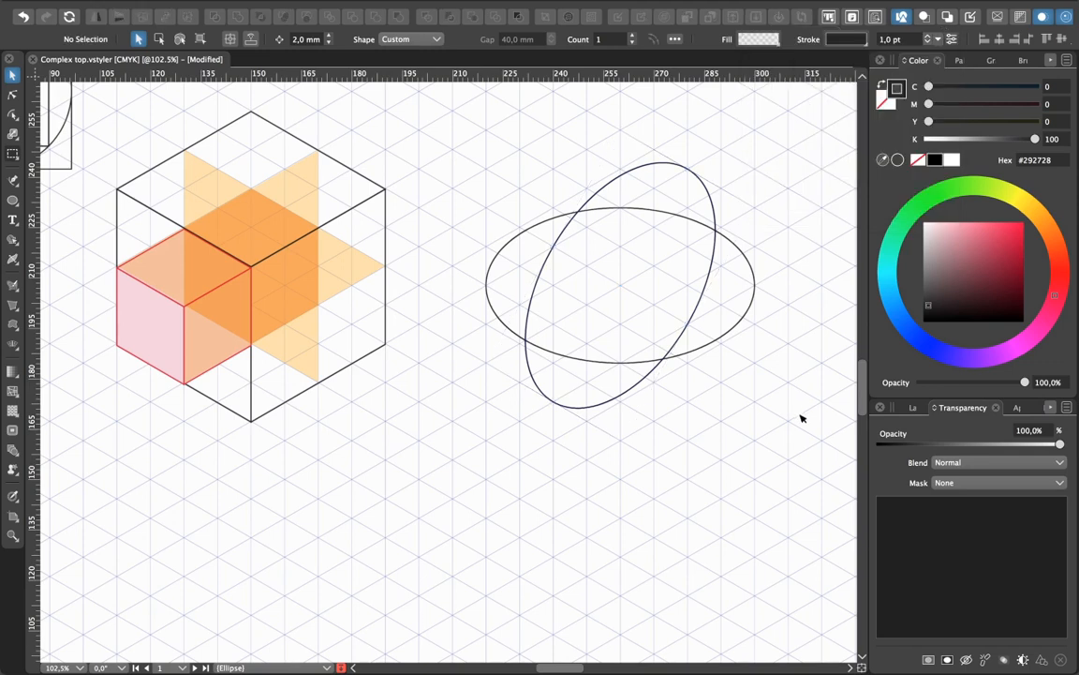
left_click(714, 227)
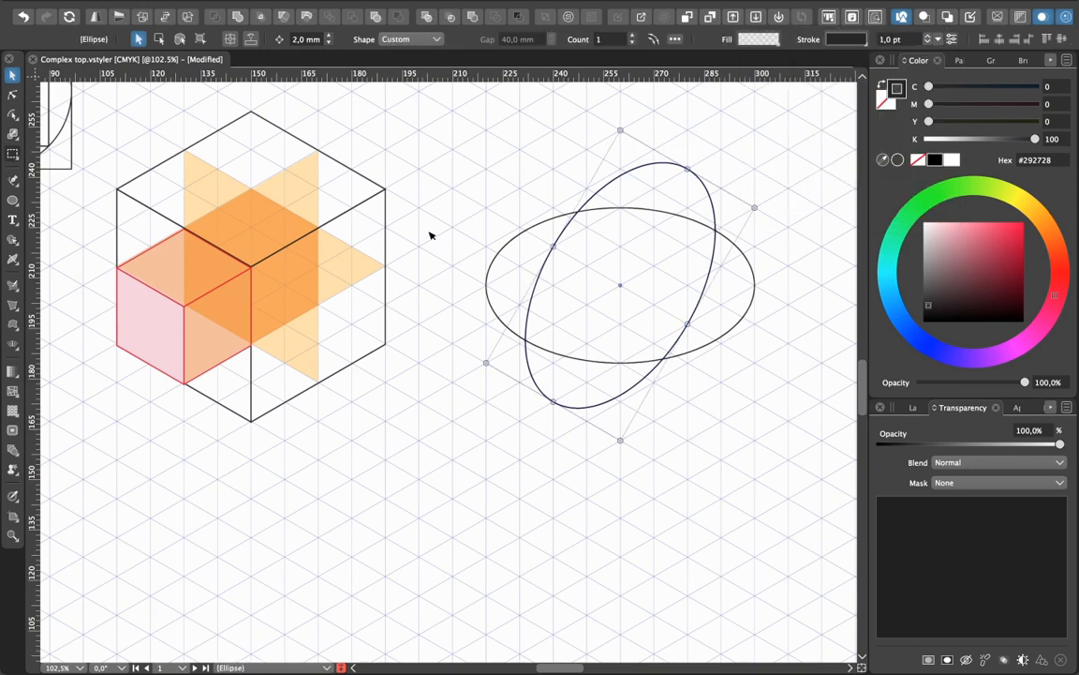
left_click(288, 184)
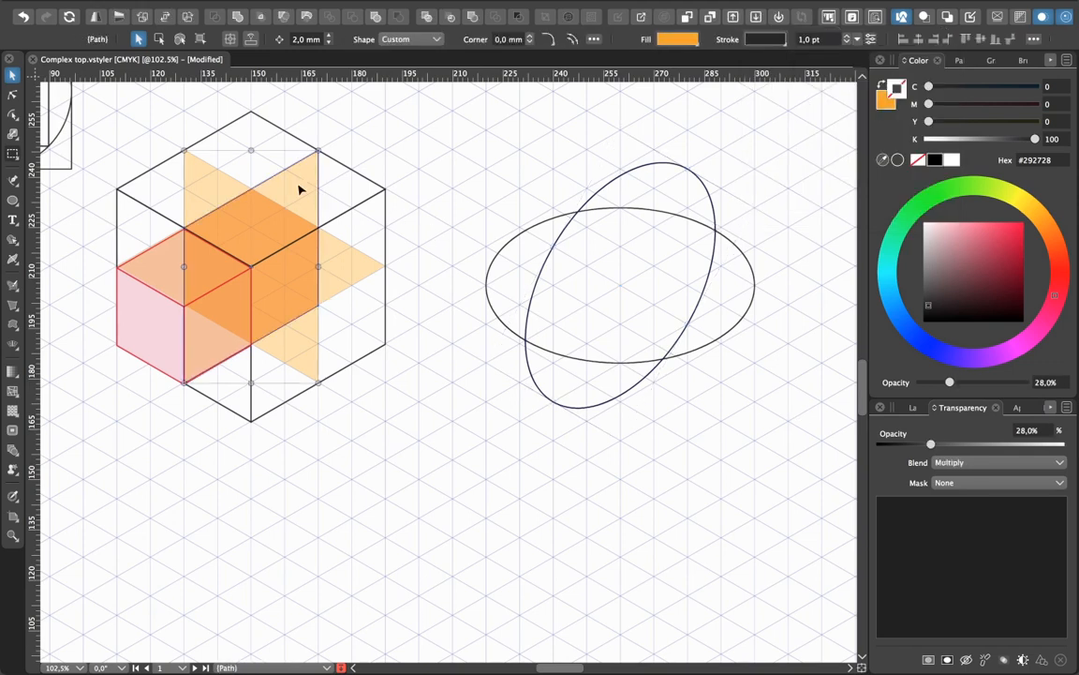
left_click(759, 436)
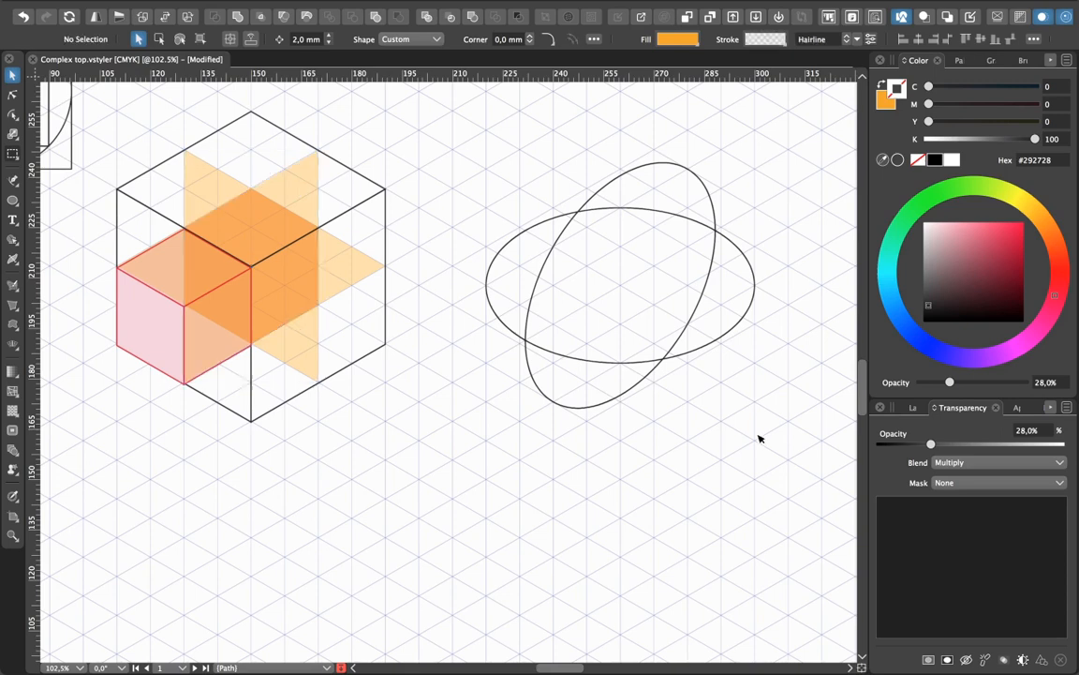
Create another copy of the horizontal ellipse rotated 120° about its centre, and compare it with the cube's other vertical plane
left_click(708, 348)
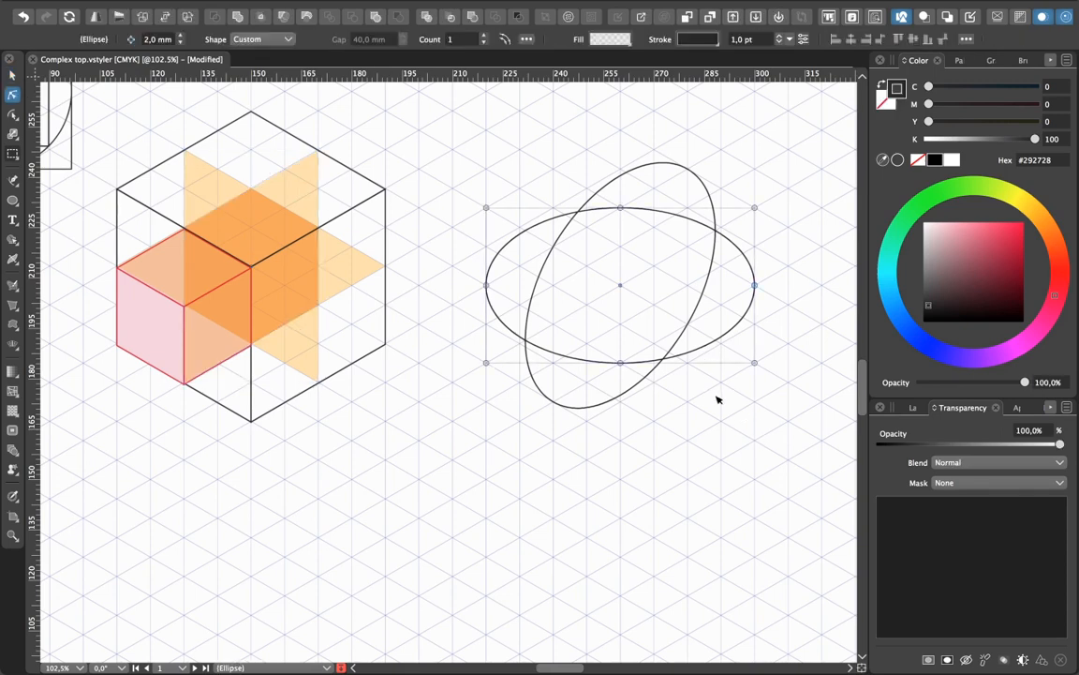
left_click(852, 18)
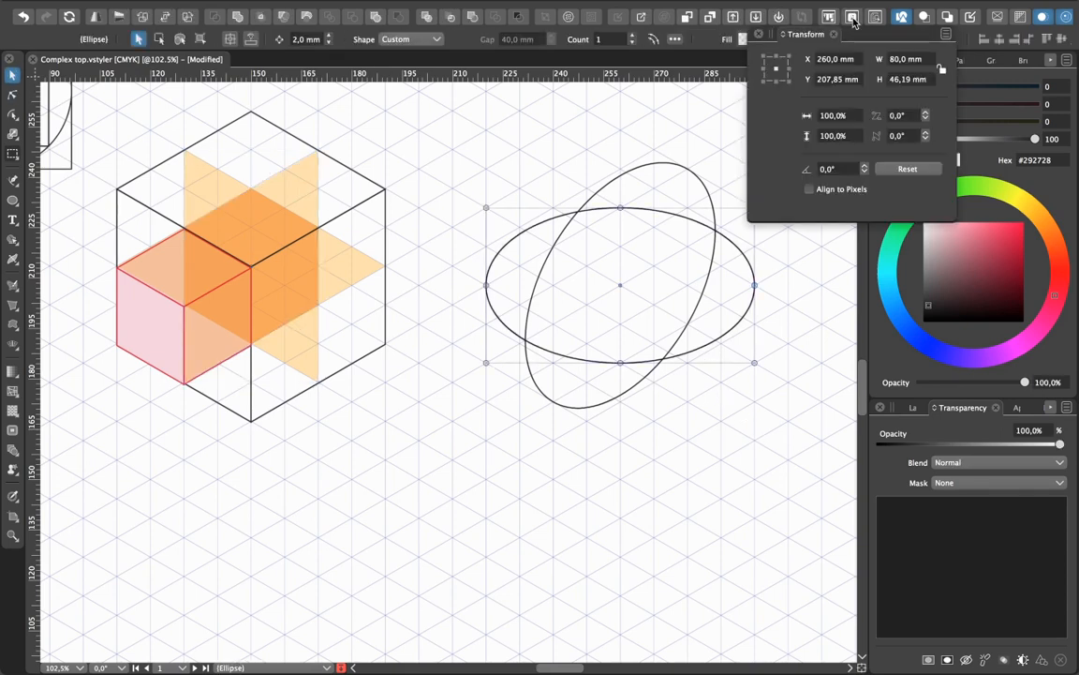
left_click(824, 167)
type("120")
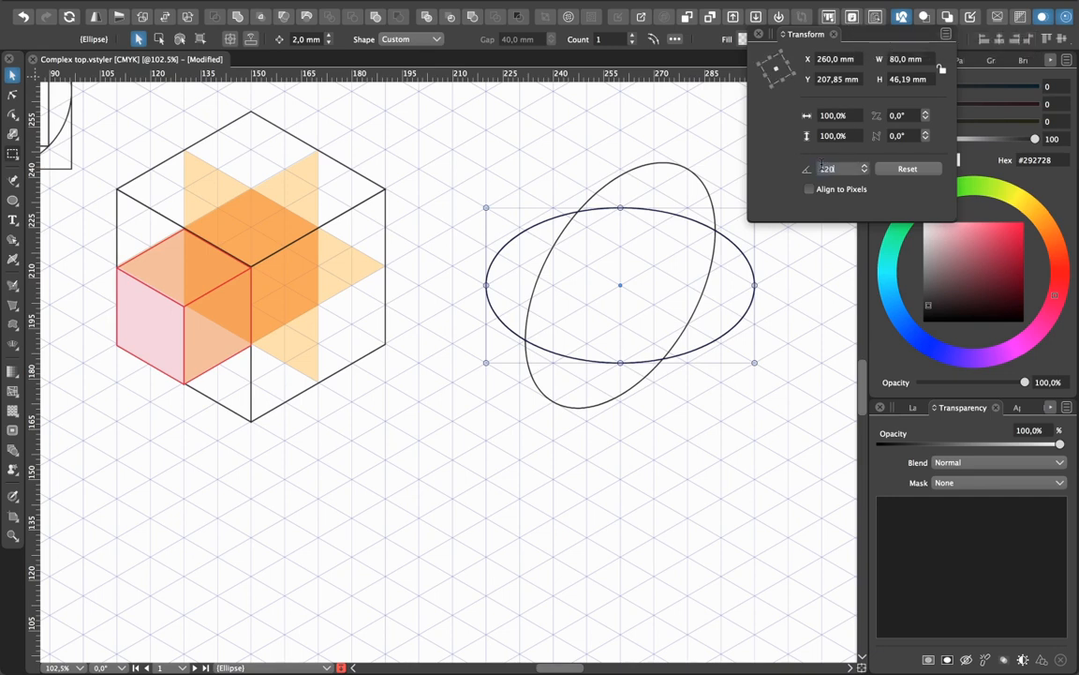
key("Return")
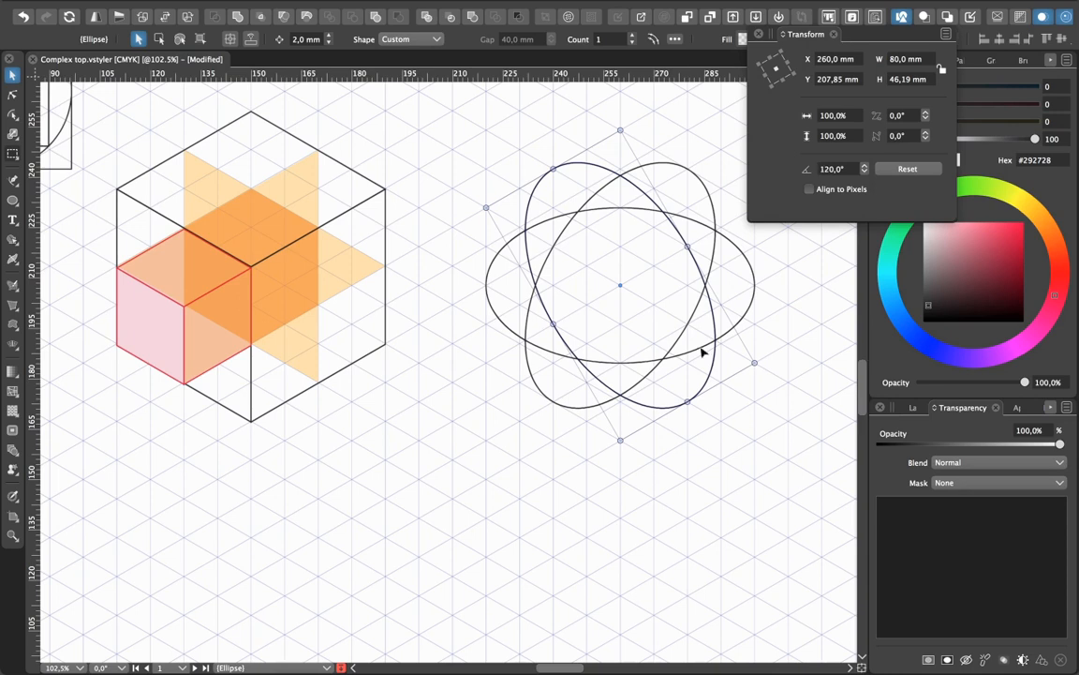
left_click(712, 412)
left_click(530, 206)
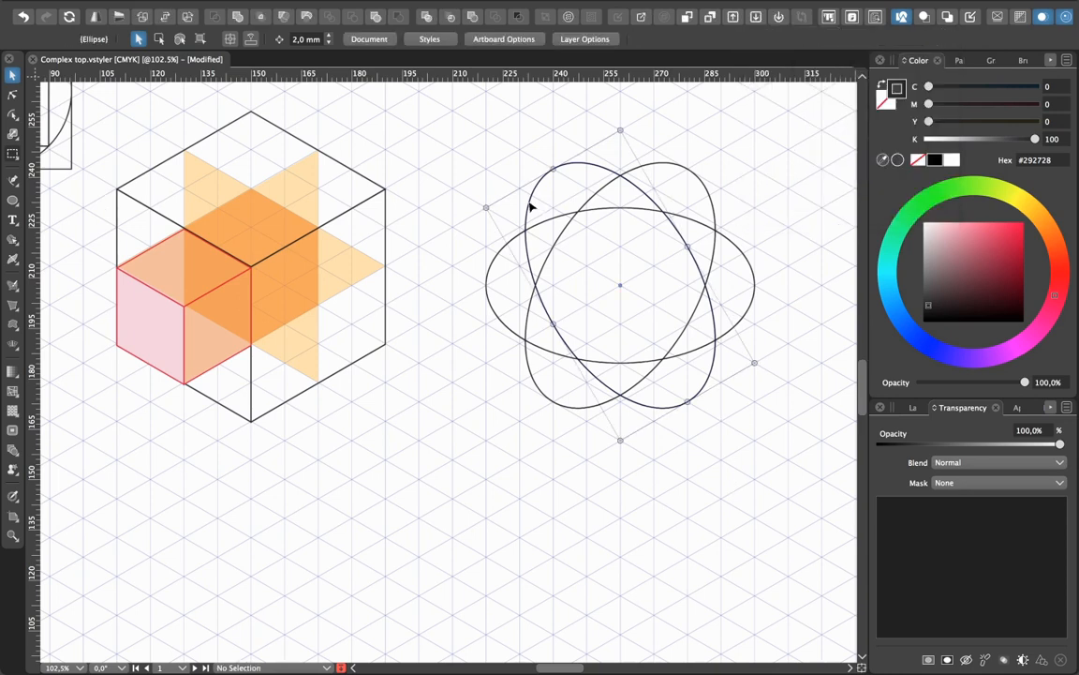
left_click(215, 194)
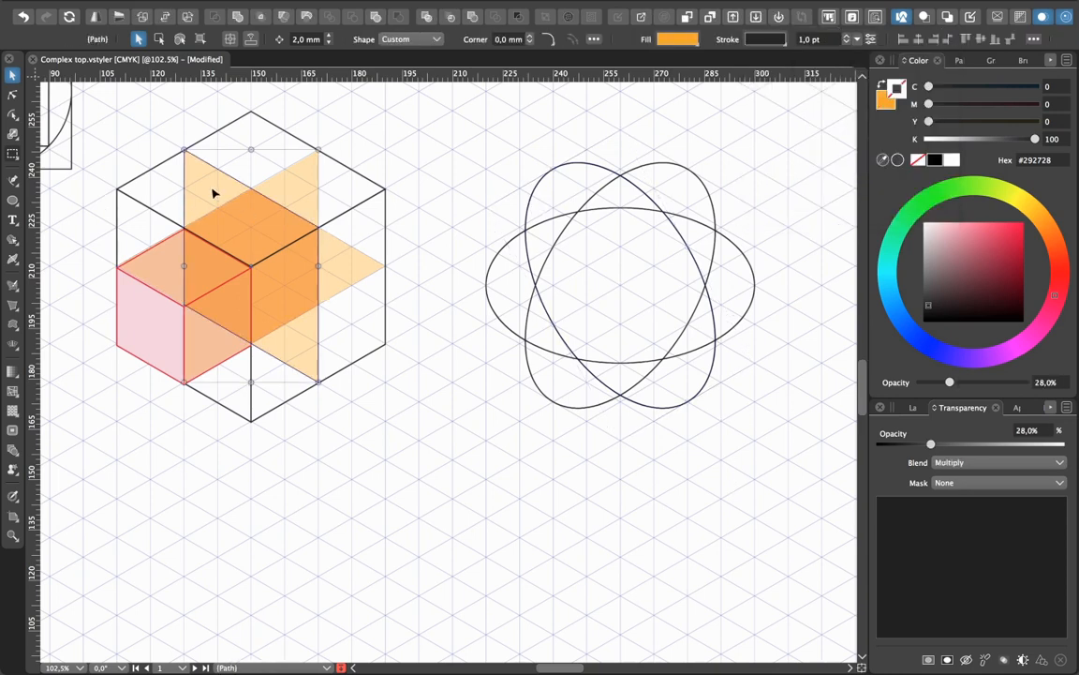
left_click(458, 190)
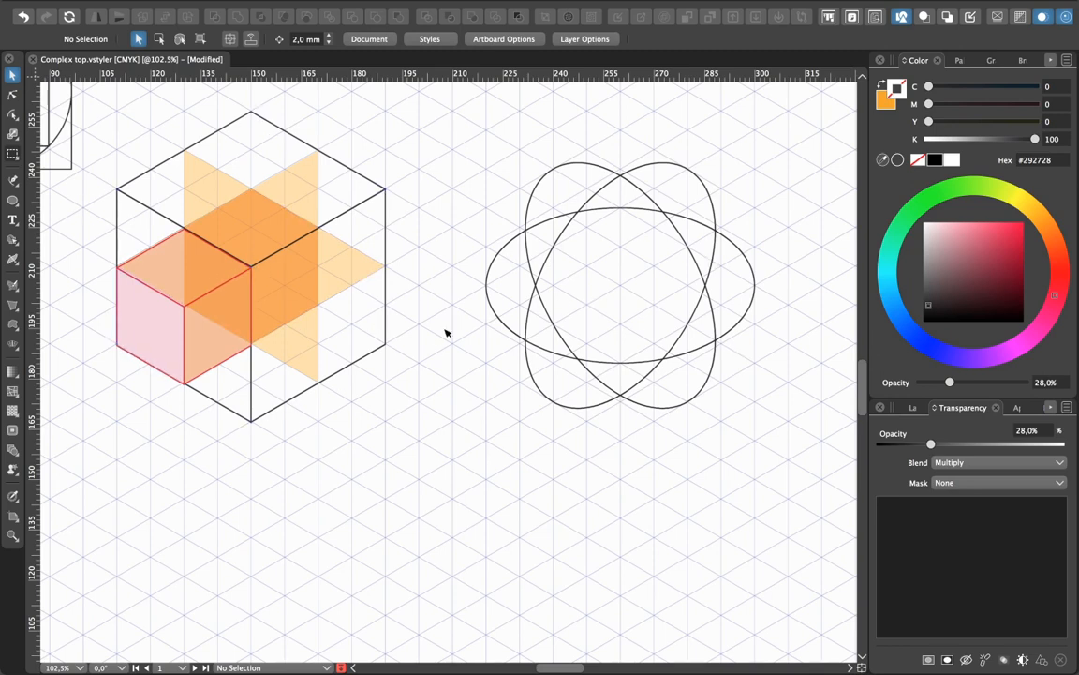
Stretch a copy of the horizontal ellipse vertically about its centre into a circle enclosing all three ellipses
left_click(730, 332)
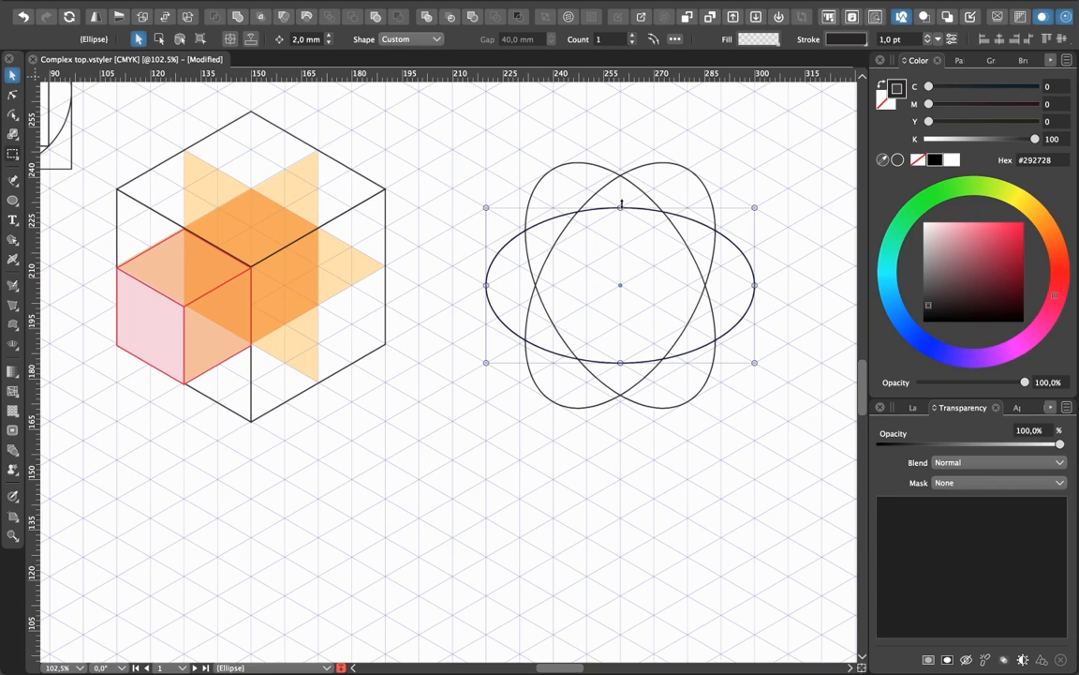
left_click_drag(620, 203, 620, 150)
left_click(706, 520)
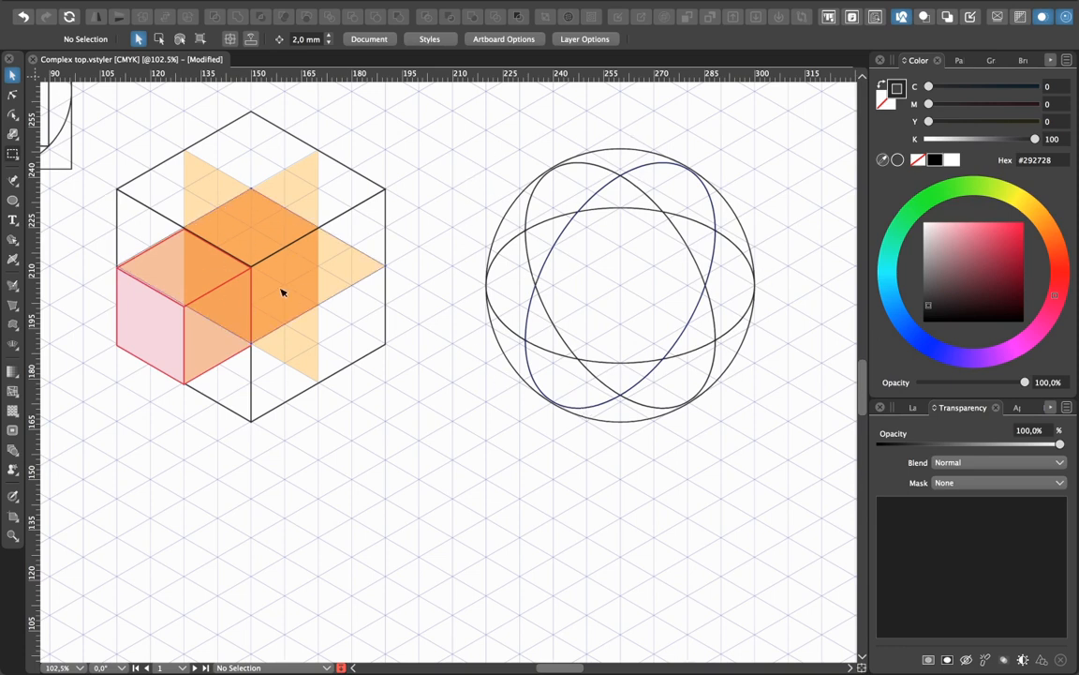
Select the circle and three ellipses together and shift them slightly down into alignment with the cube's planes
left_click_drag(398, 116, 754, 426)
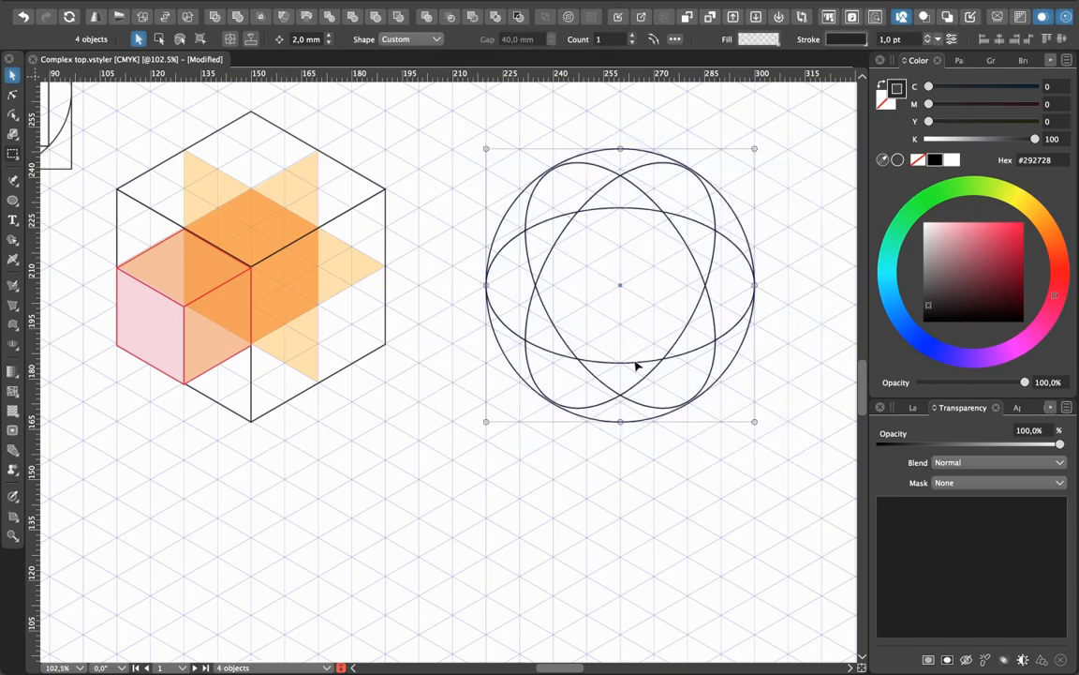
left_click_drag(636, 366, 637, 367)
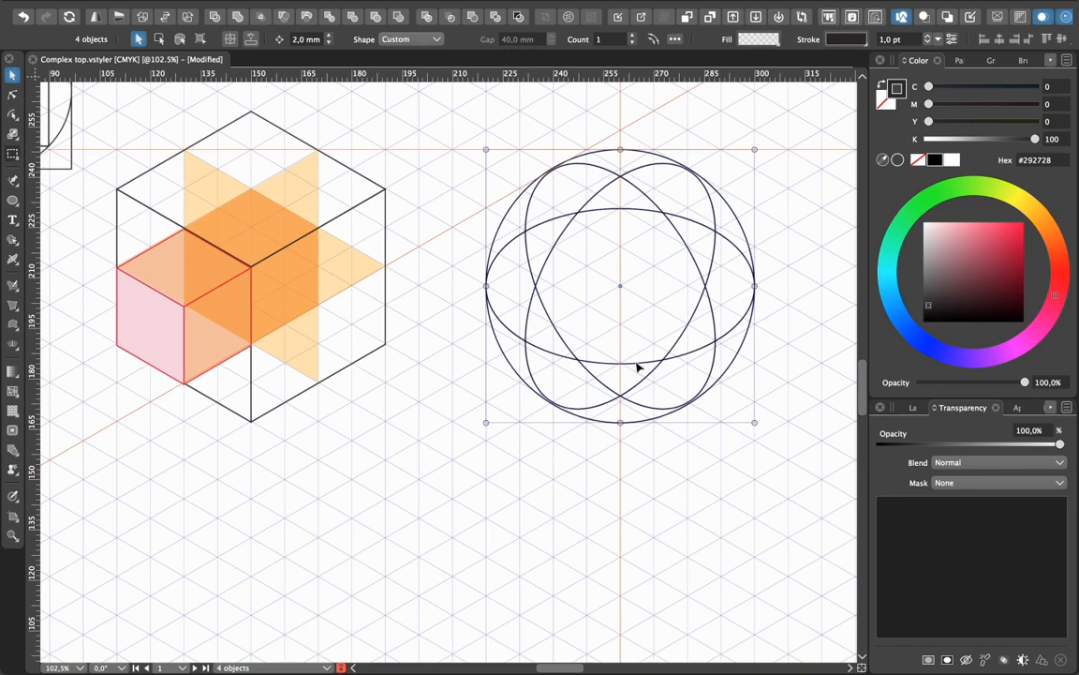
left_click(716, 524)
scroll(670, 535, "up", 3)
scroll(669, 535, "right", 4)
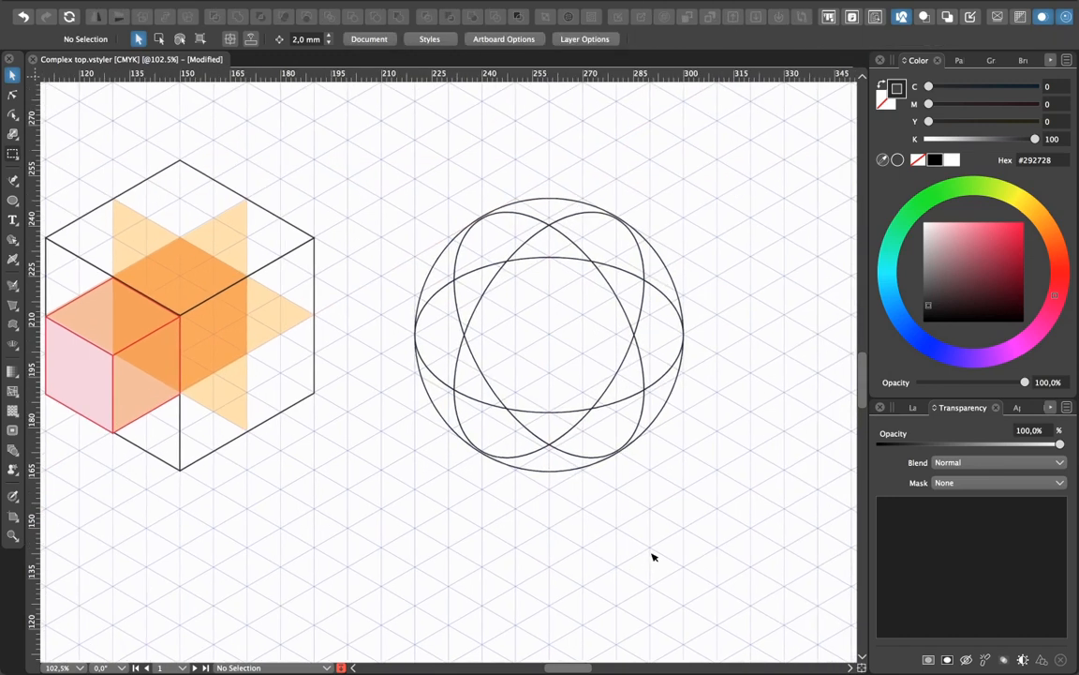
Copy the cube's top face onto the sphere construction with its lowest corner at the circle's centre, and enlarge it proportionally from that corner beyond the circle
key("super+minus")
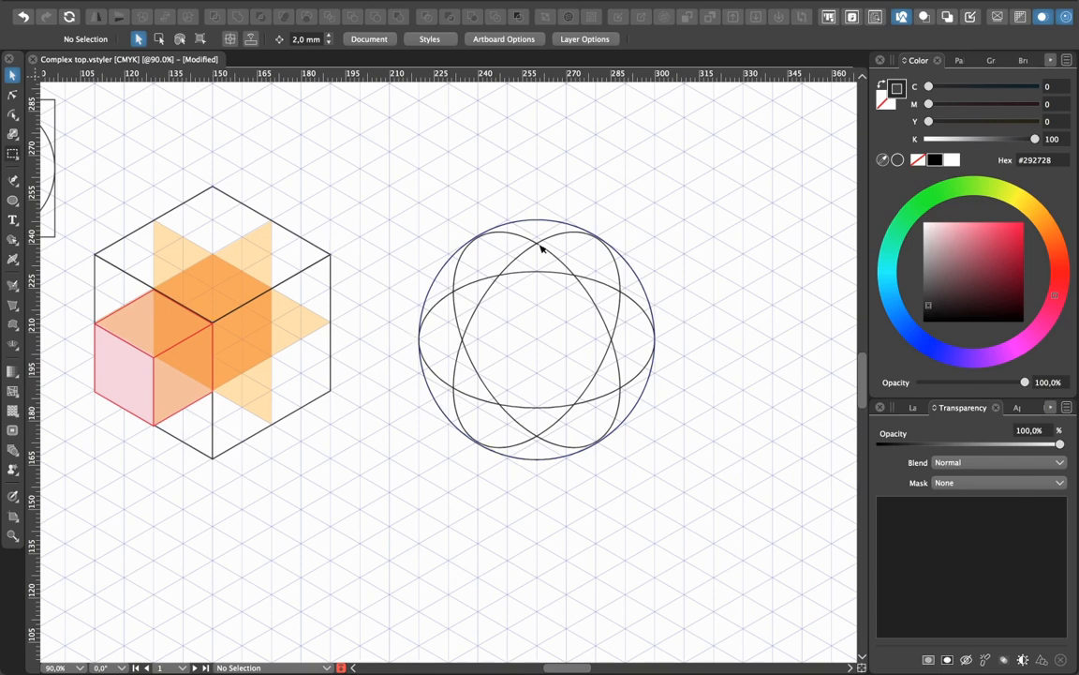
left_click(321, 246)
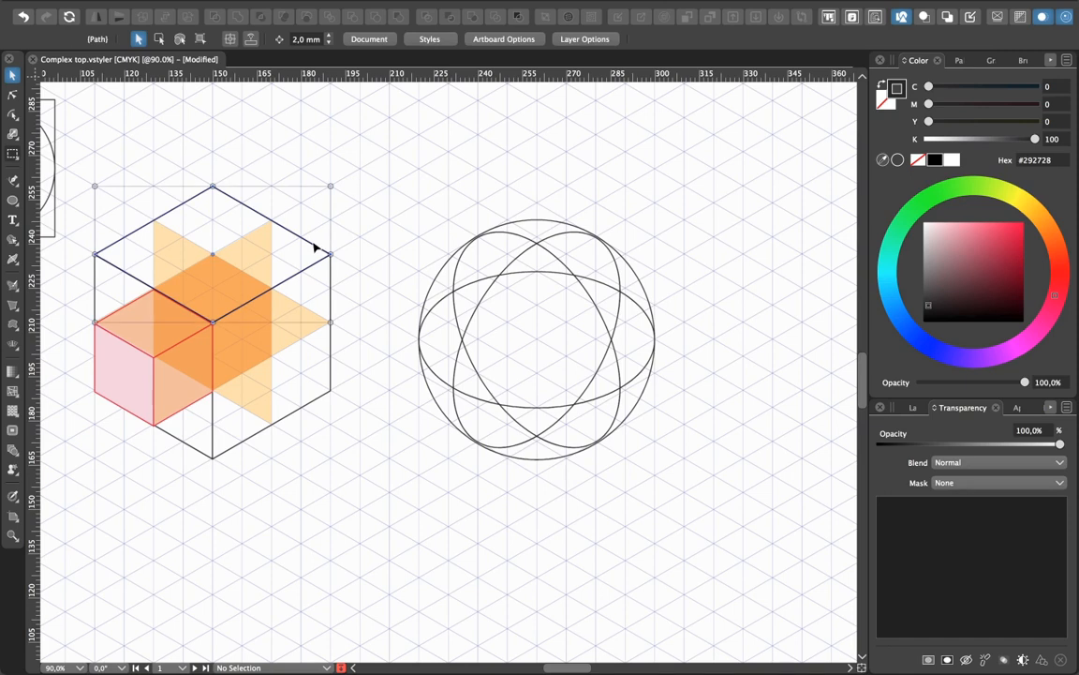
left_click_drag(322, 246, 550, 145)
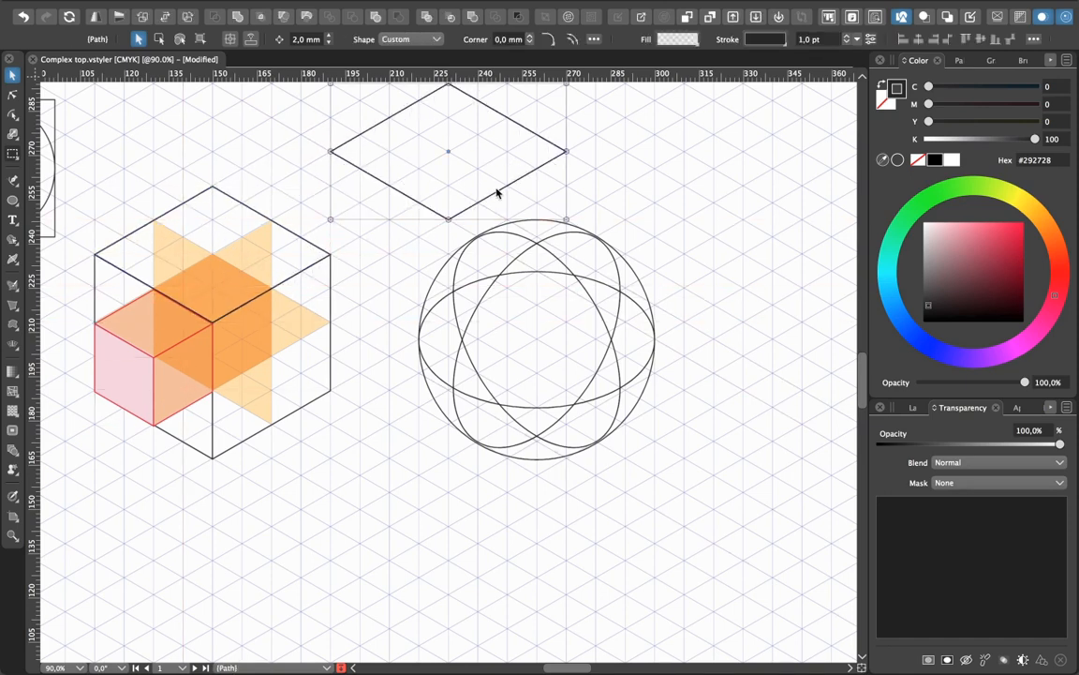
left_click_drag(498, 193, 588, 312)
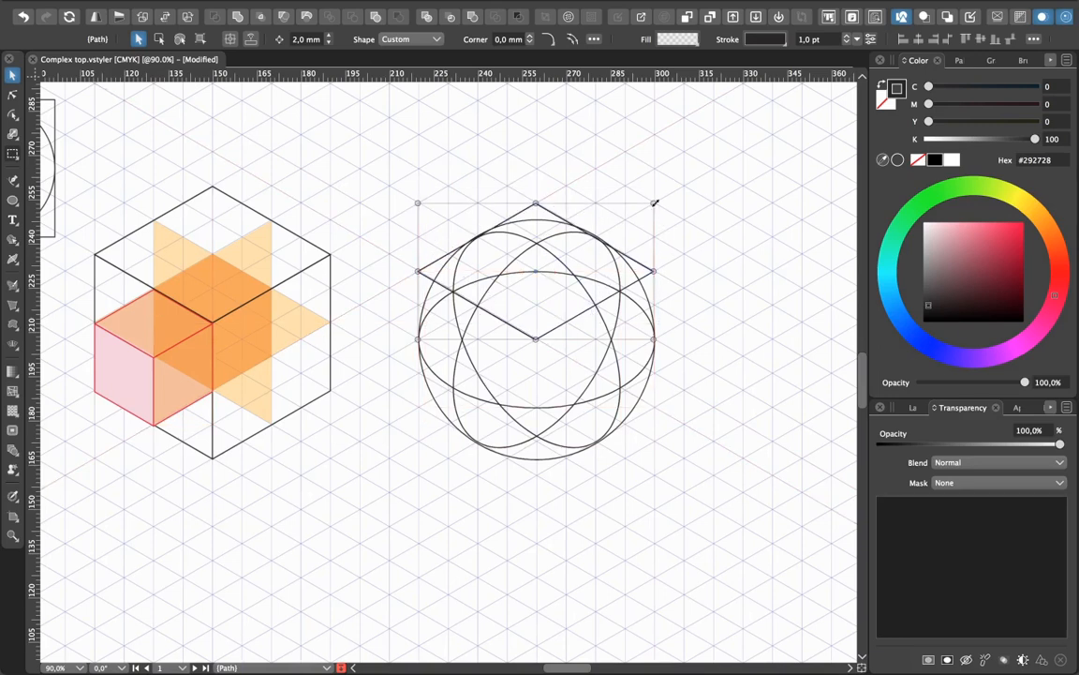
left_click_drag(654, 202, 681, 171)
left_click_drag(560, 346, 562, 332)
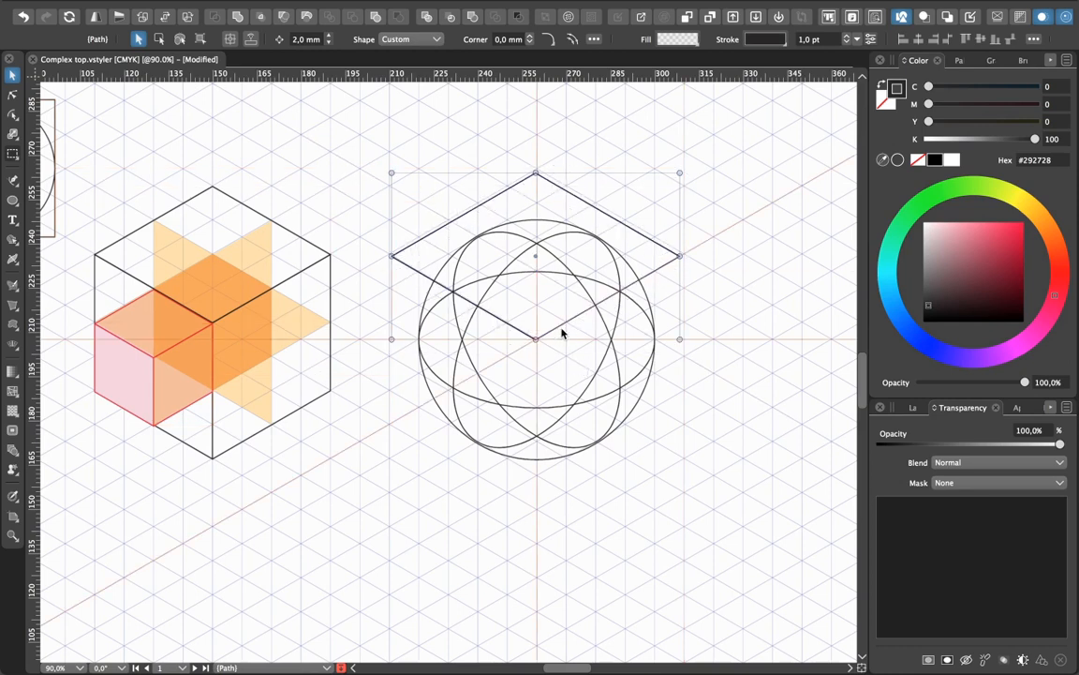
left_click(726, 410)
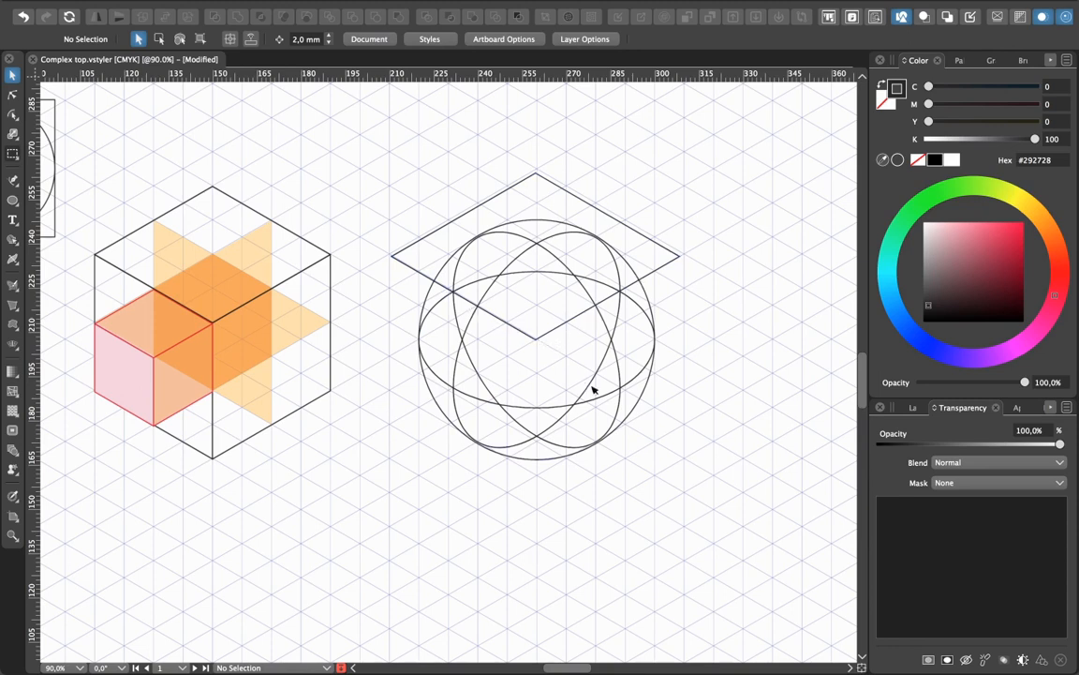
Copy the enlarged rhombus straight down so the copy's top corner meets the circle's centre
left_click(585, 205)
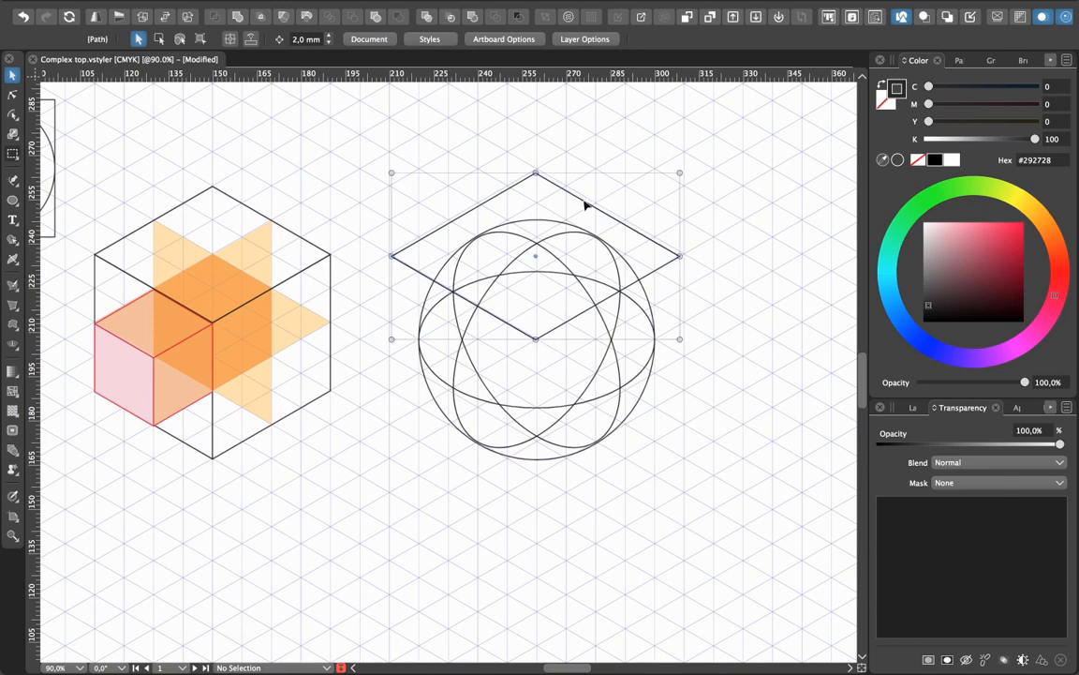
left_click_drag(585, 204, 574, 363)
left_click(779, 433)
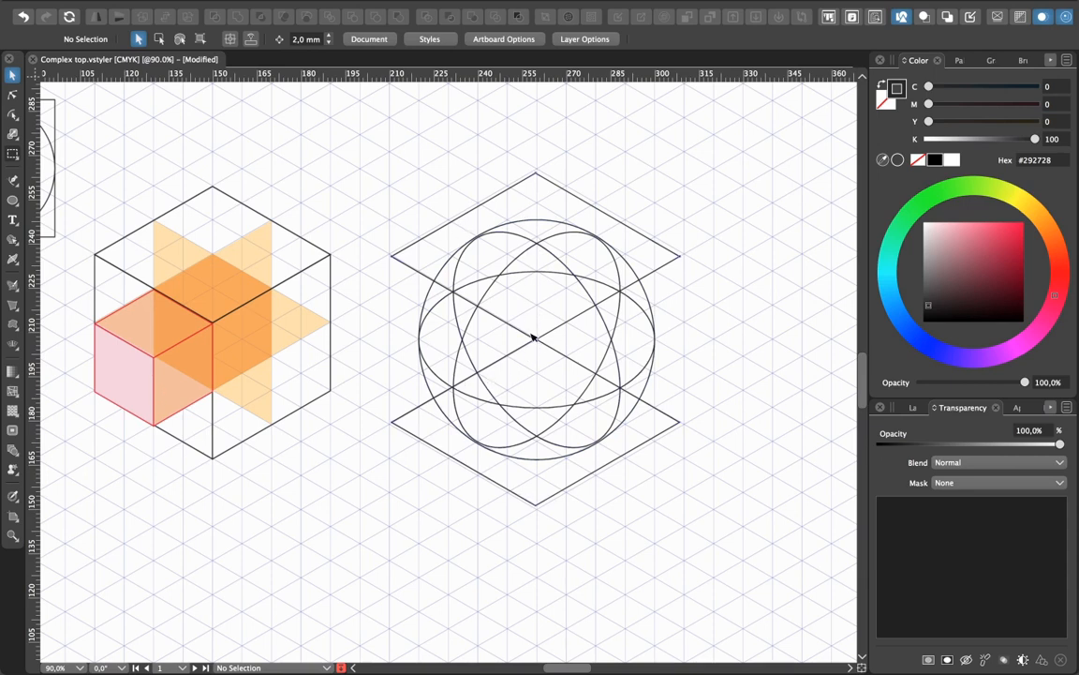
Draw a tall rectangle with one side along the circle's vertical centre line, extending beyond the circle and both rhombuses
left_click(16, 203)
left_click(42, 203)
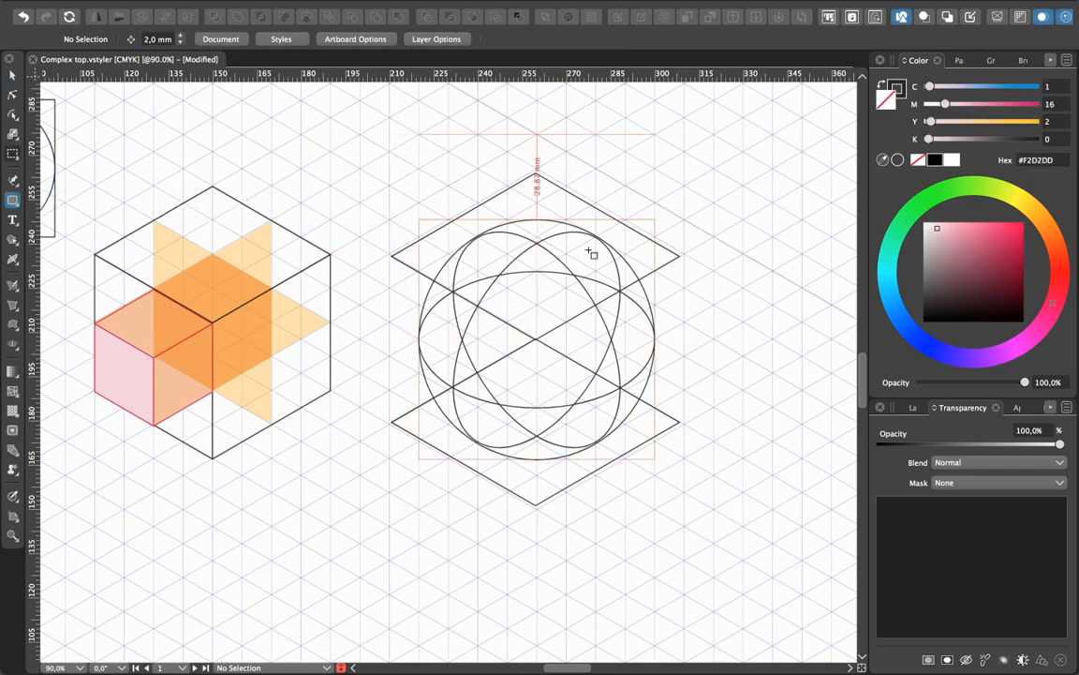
left_click_drag(537, 136, 691, 538)
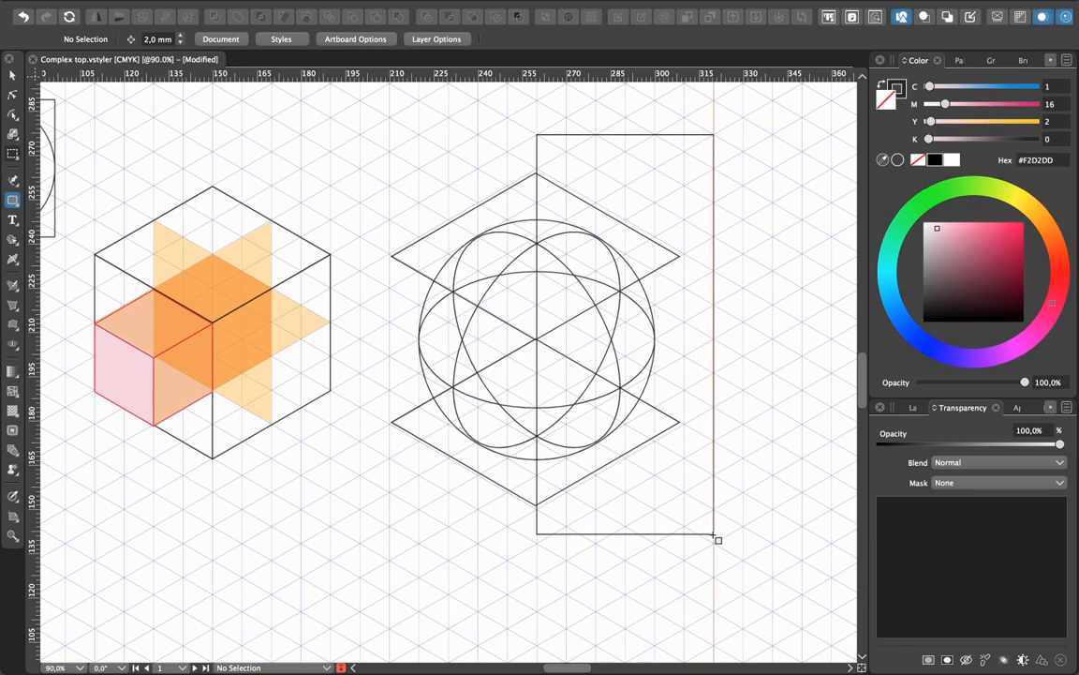
left_click_drag(718, 540, 716, 545)
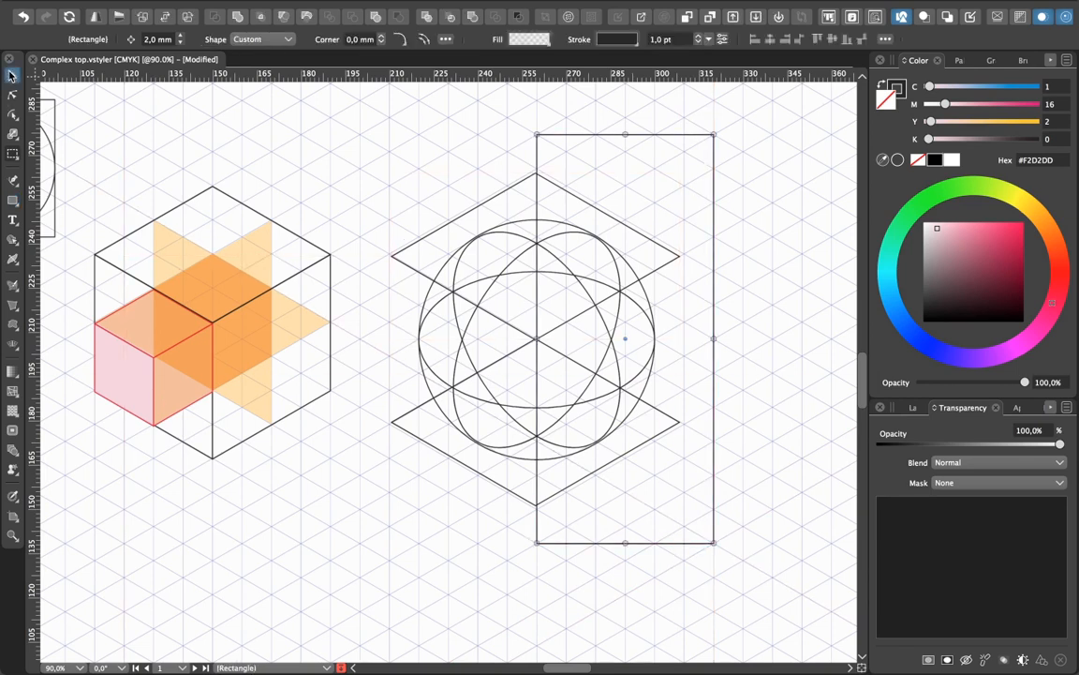
left_click(12, 74)
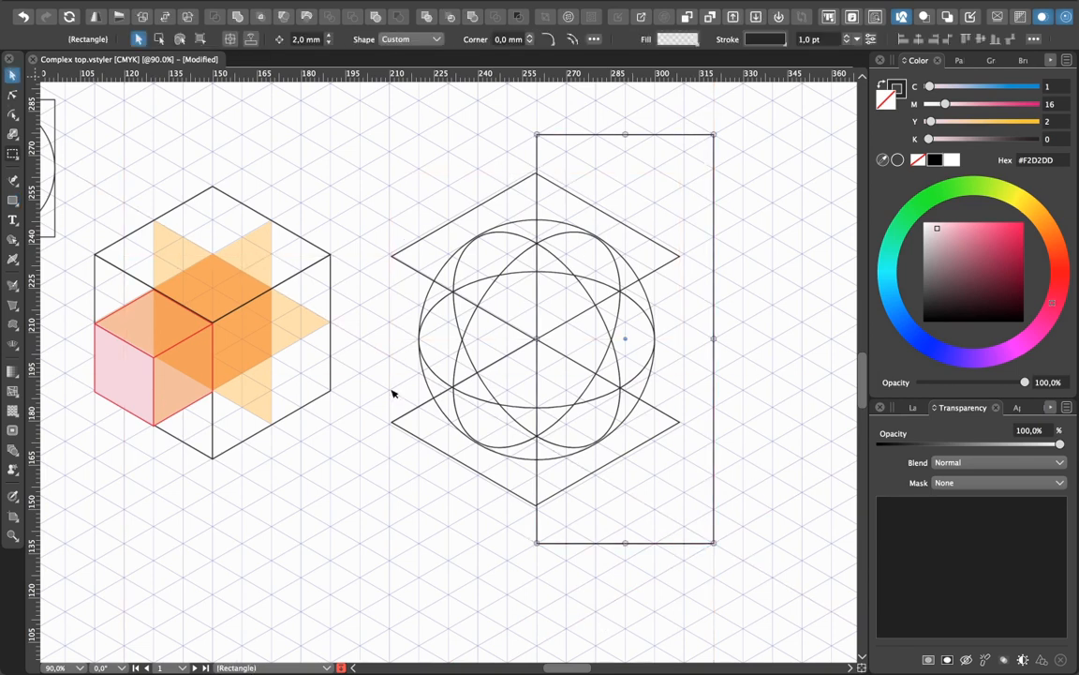
left_click(656, 605)
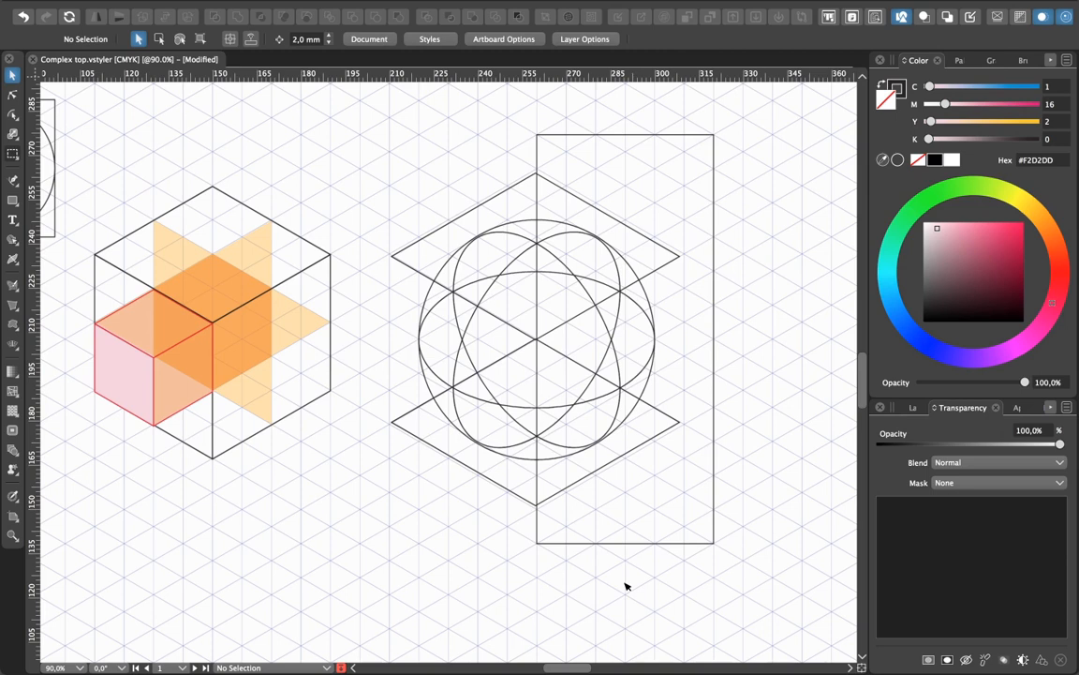
Check the horizontal ellipse's dimensions, and set the enclosing circle's height to 80 mm
key("super+equal")
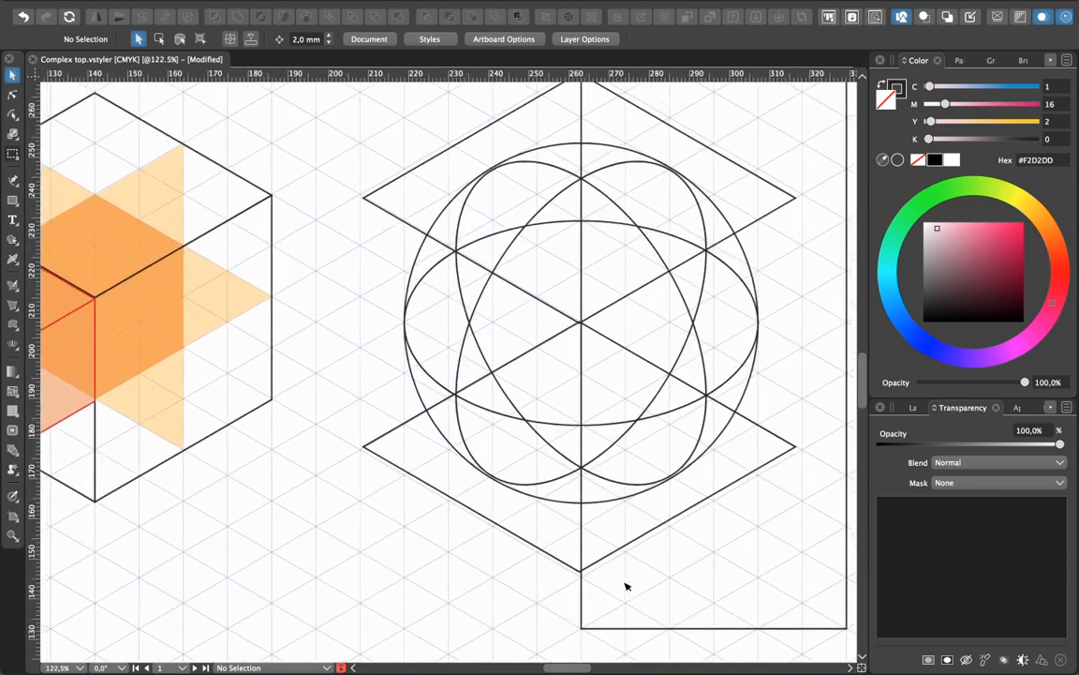
left_click(670, 418)
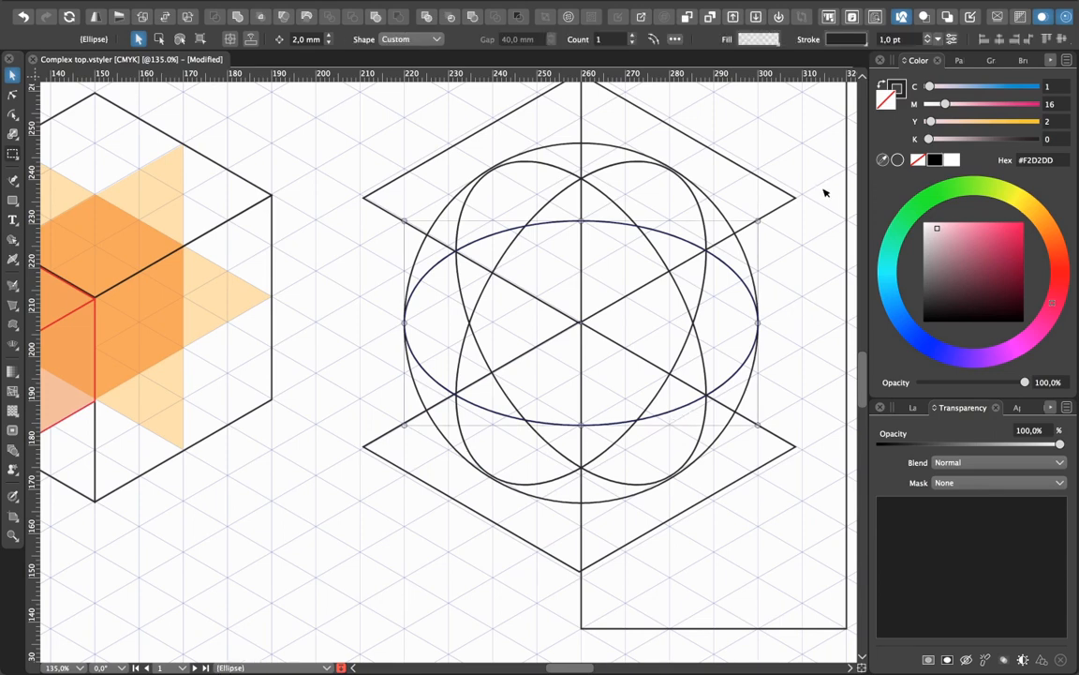
left_click(756, 16)
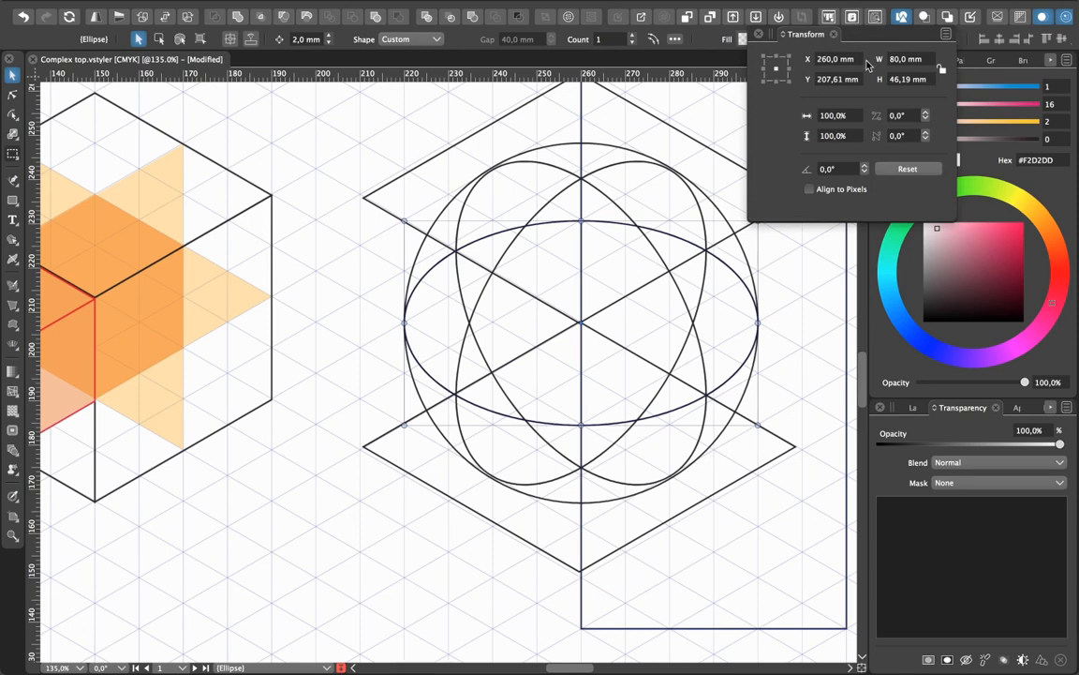
left_click(824, 288)
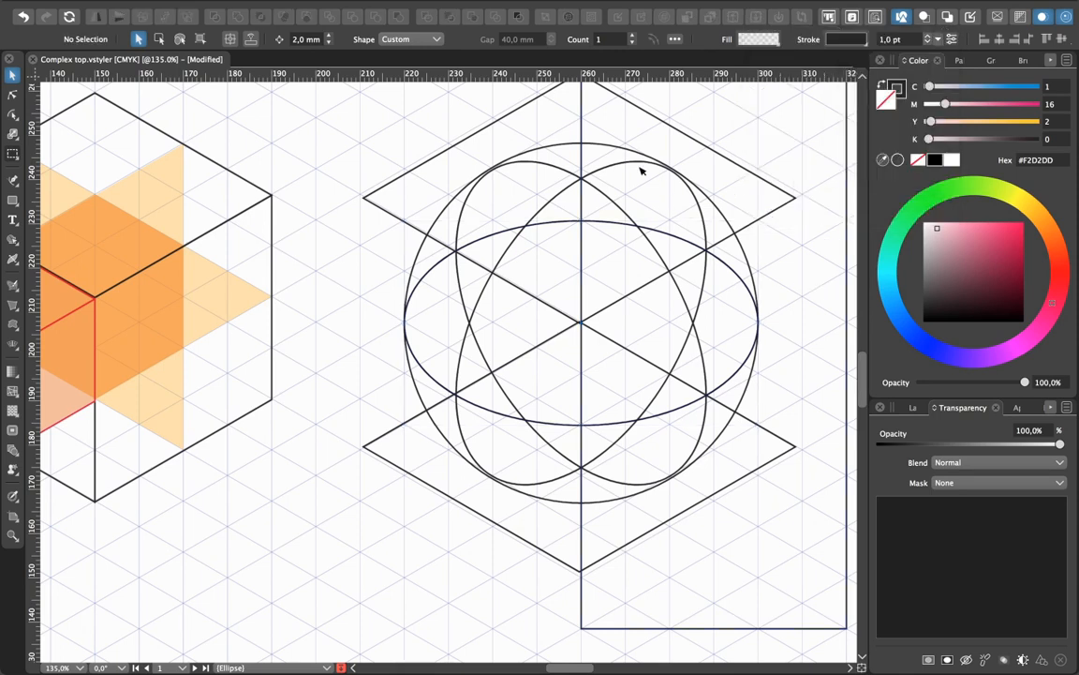
left_click(615, 148)
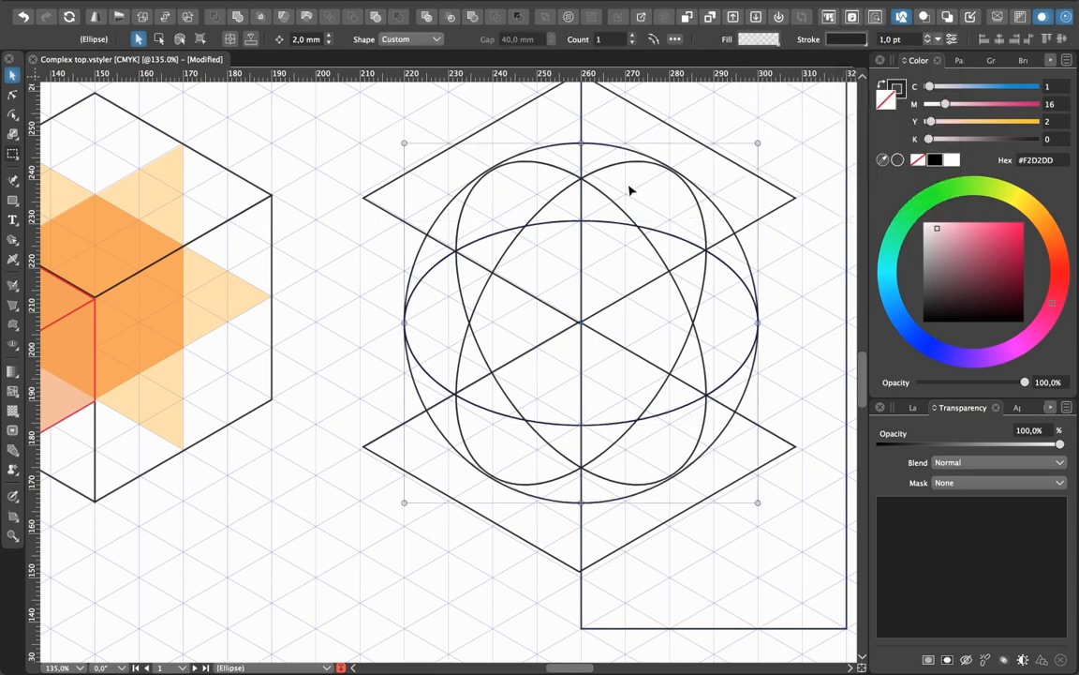
left_click(852, 19)
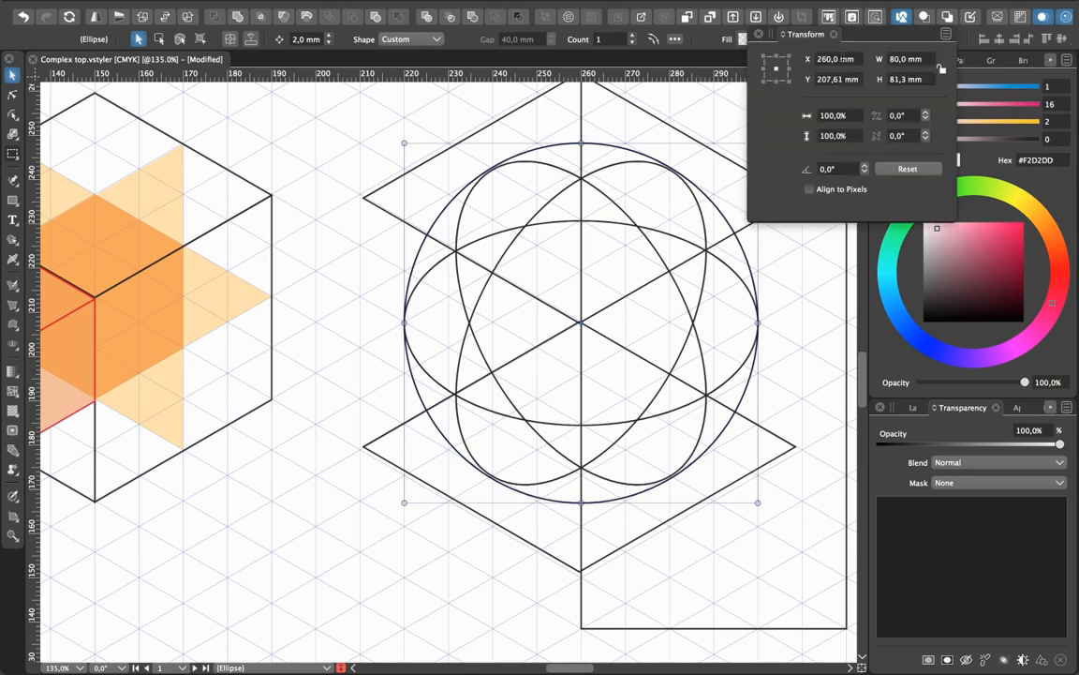
left_click(892, 79)
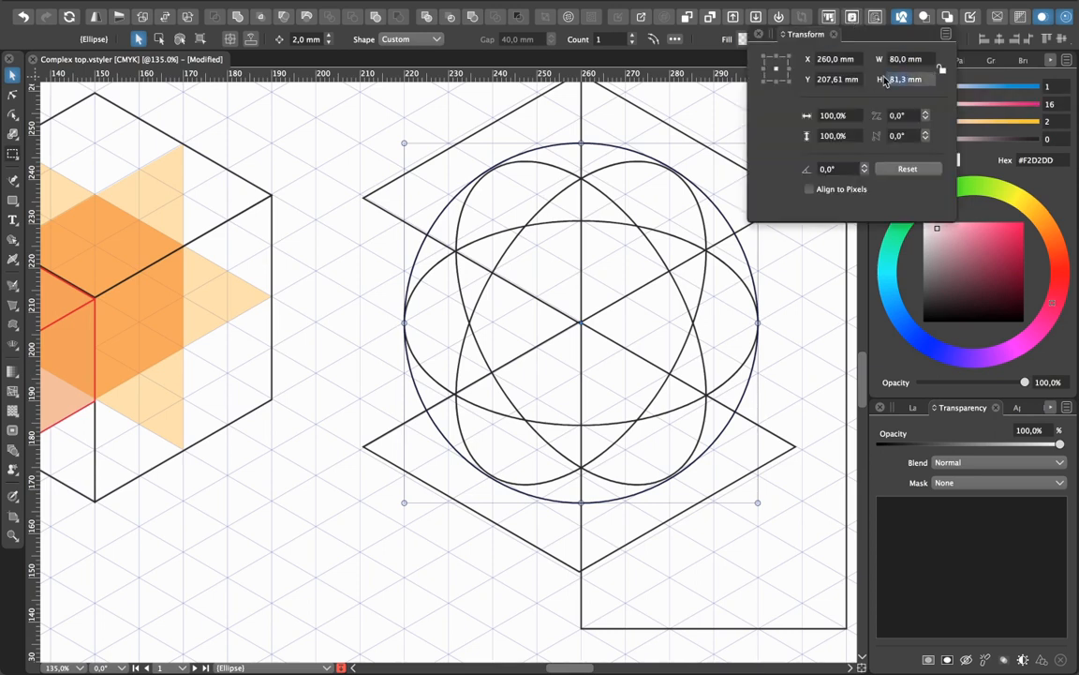
type("80")
key("Return")
left_click(367, 304)
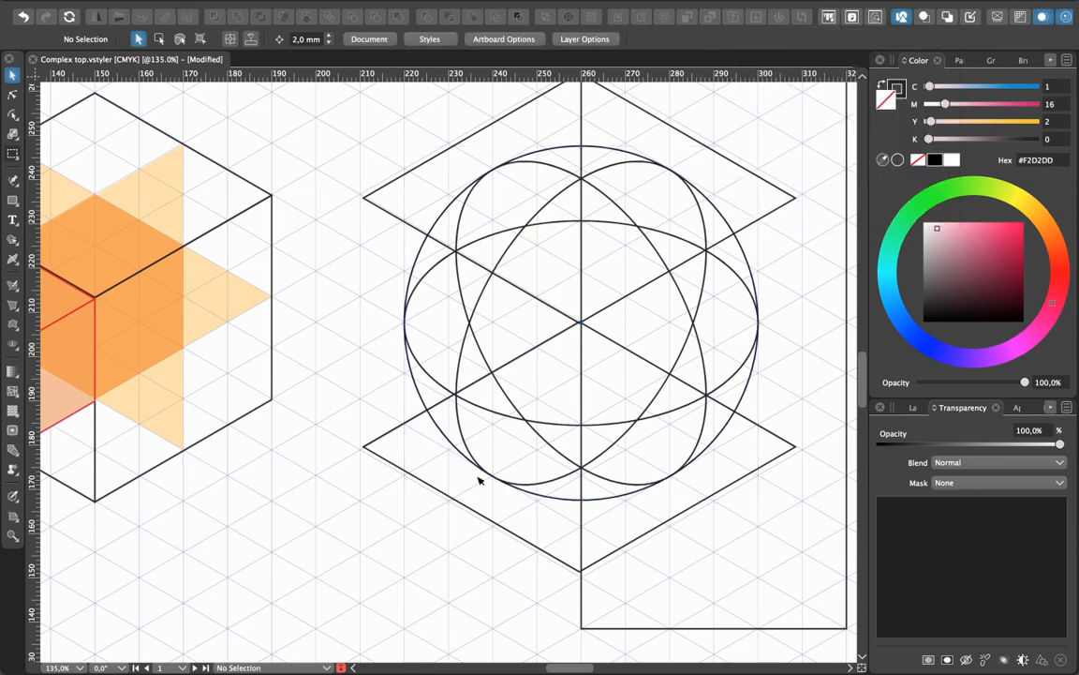
Select all seven construction objects and inspect the regions near the circle's lower edge with the Shape Builder tool
key("super+minus")
key("super+minus")
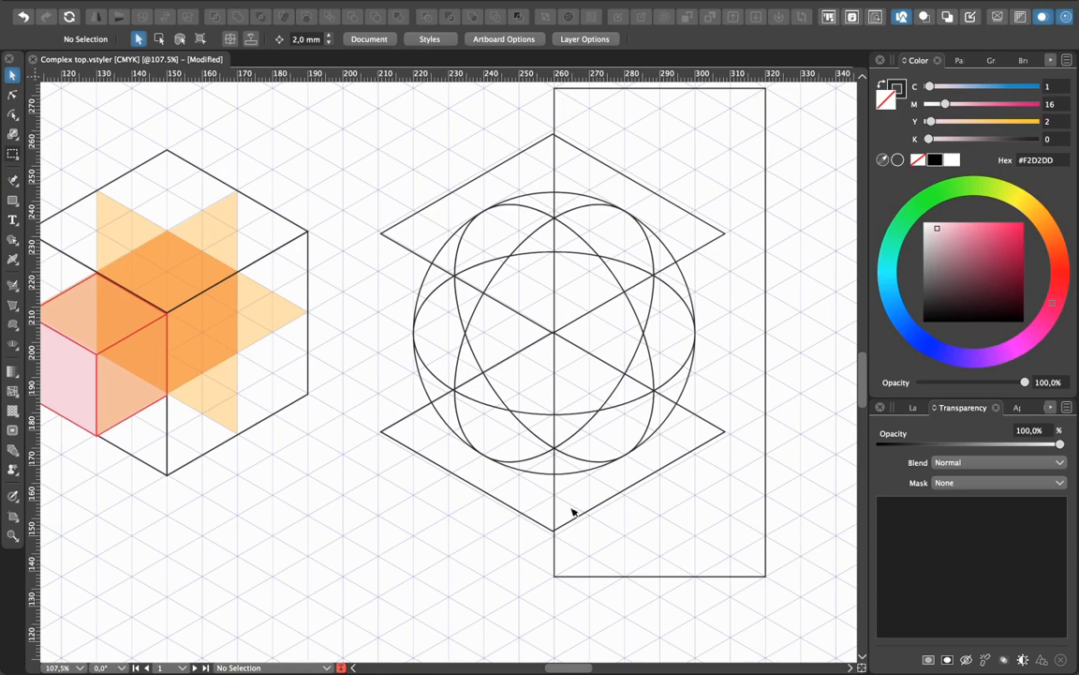
scroll(547, 528, "up", 1)
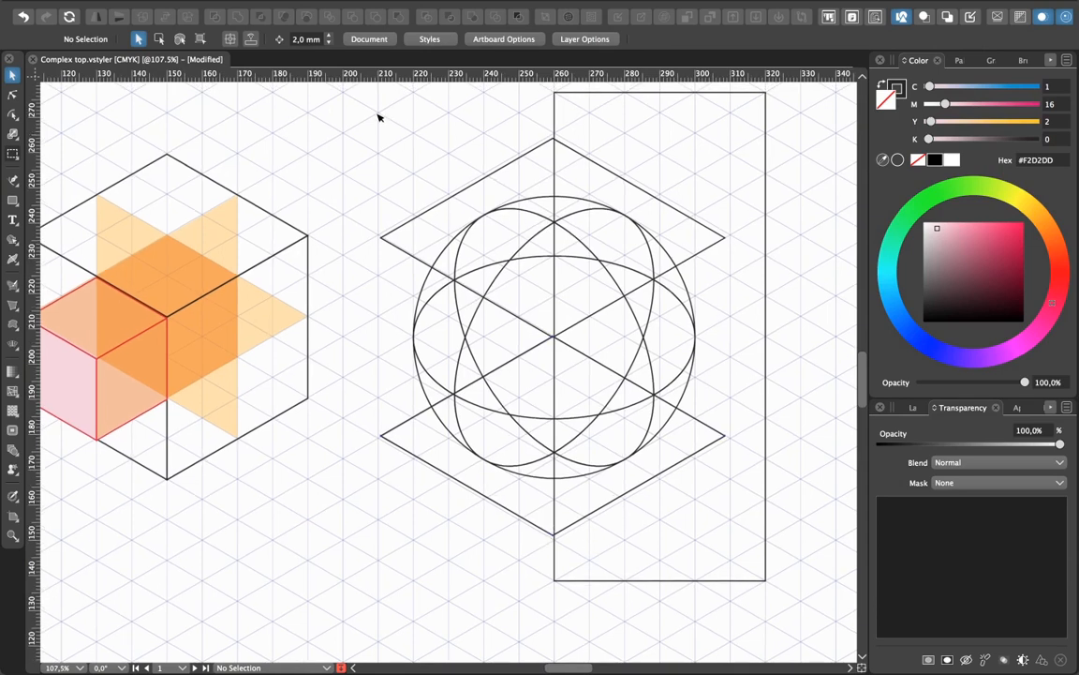
left_click_drag(378, 113, 795, 571)
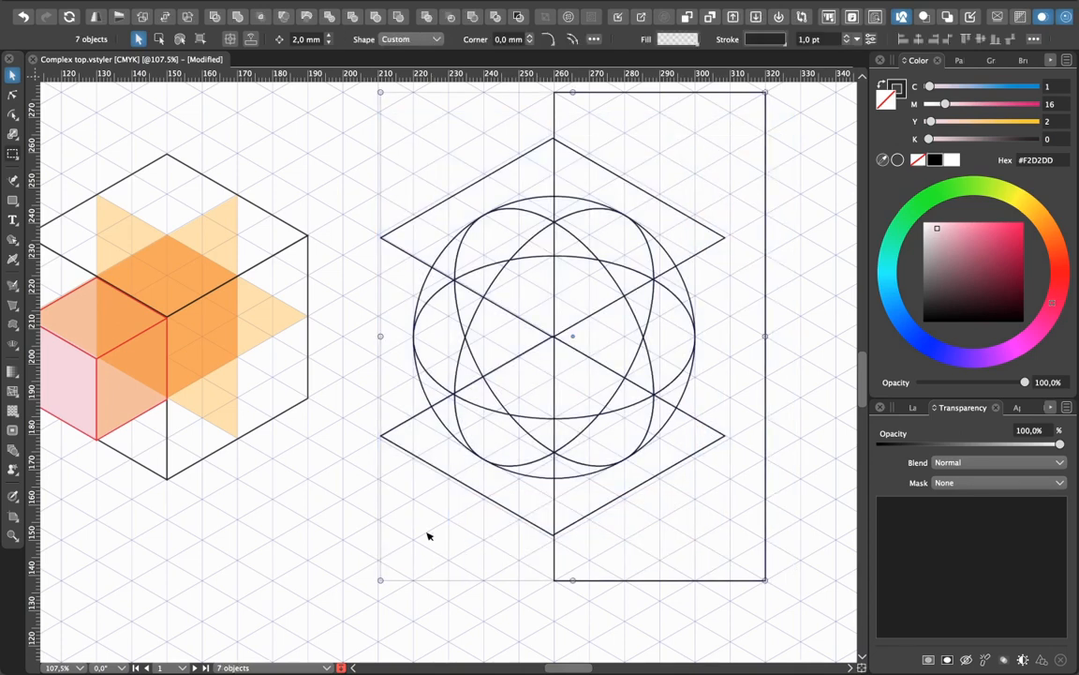
left_click(13, 242)
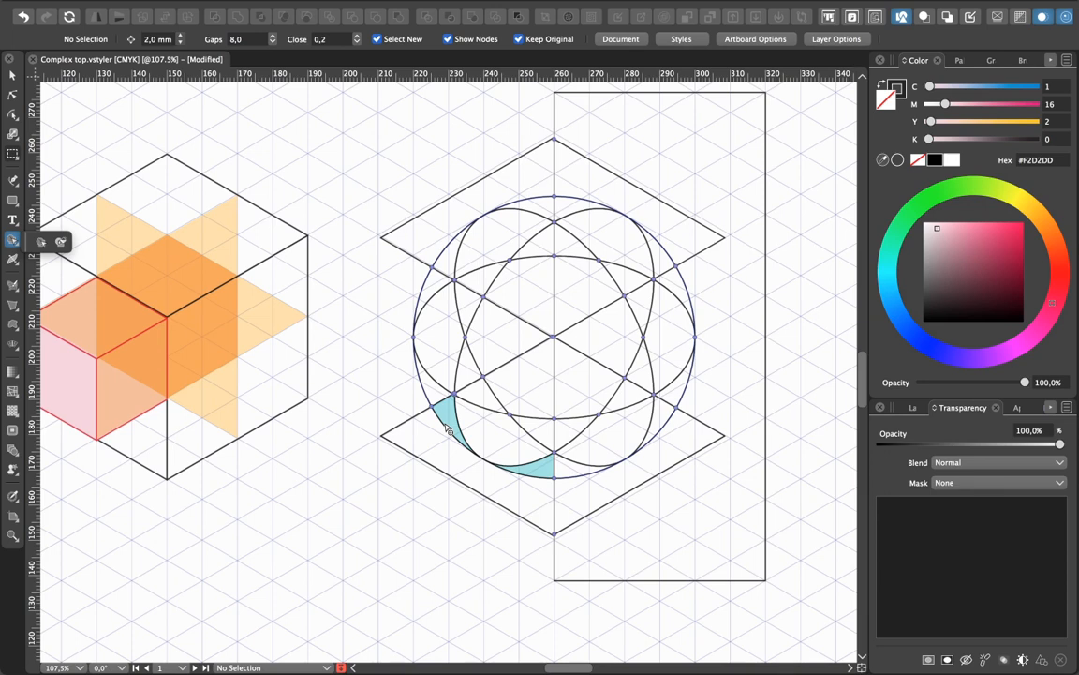
left_click(14, 76)
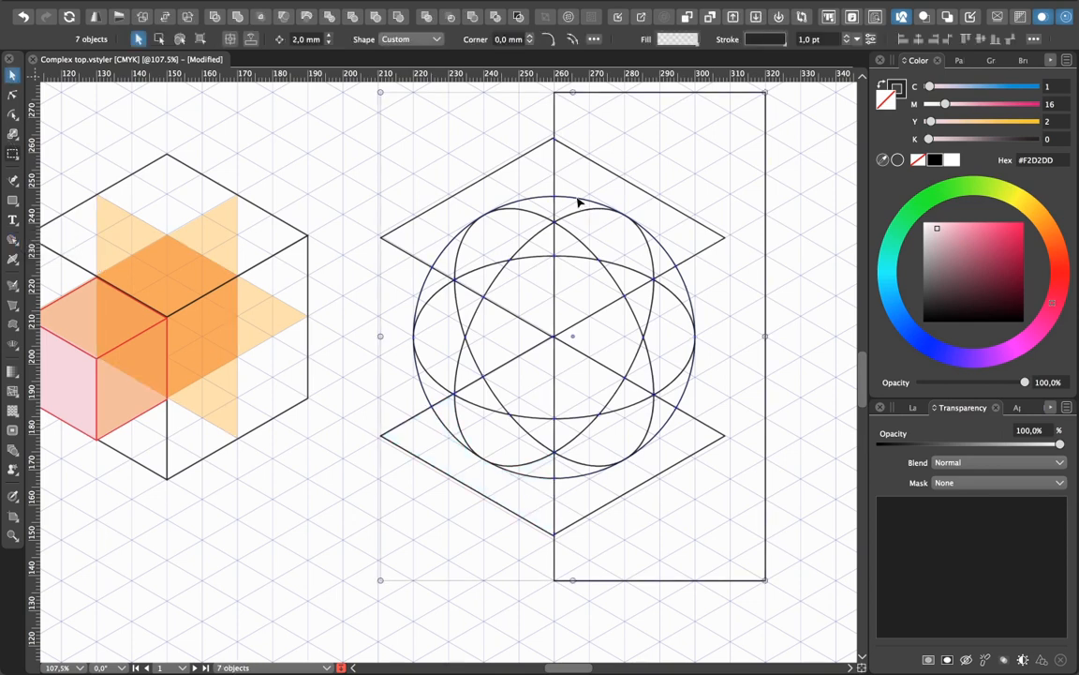
Lock the enclosing circle's proportions and set its width to 79,8 mm
left_click(379, 249)
left_click(415, 375)
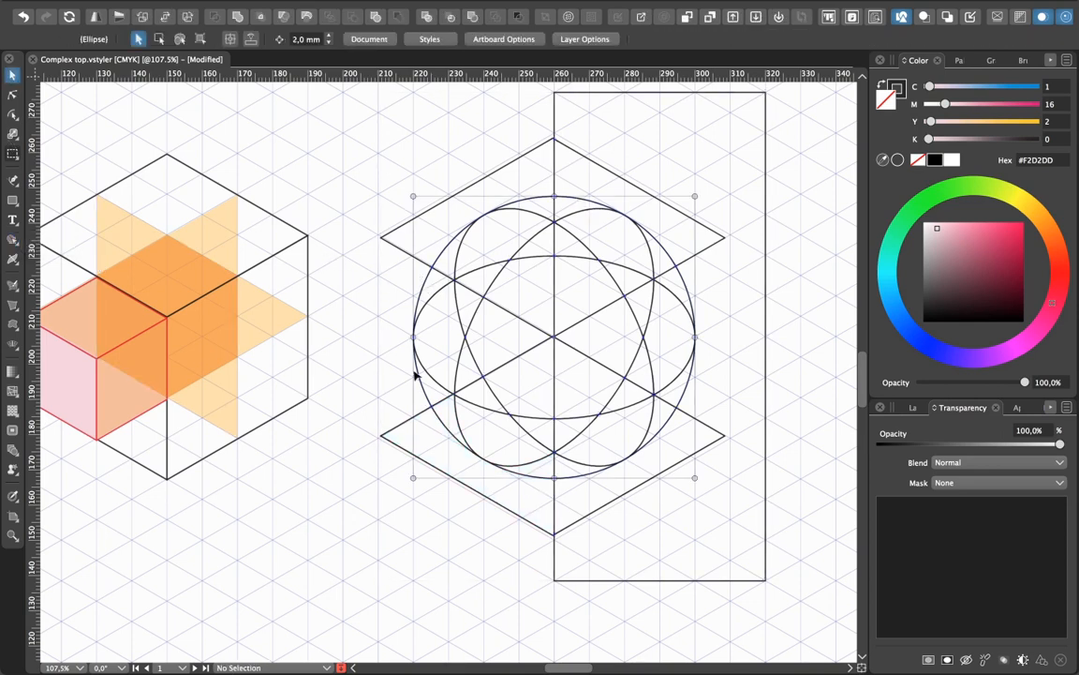
left_click(757, 16)
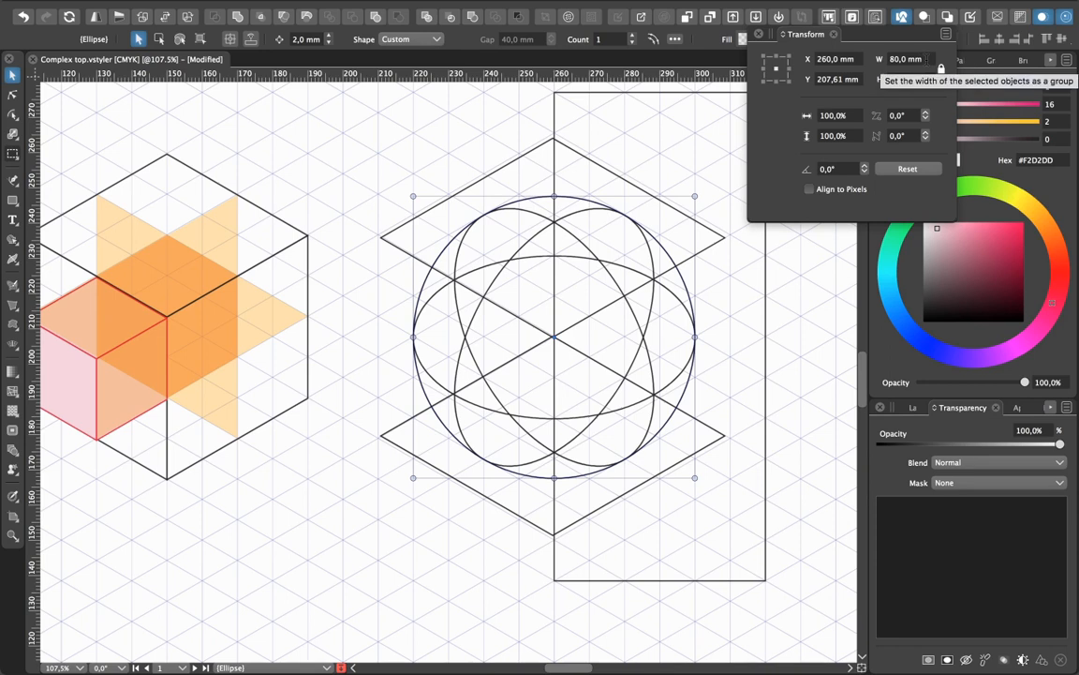
left_click(904, 59)
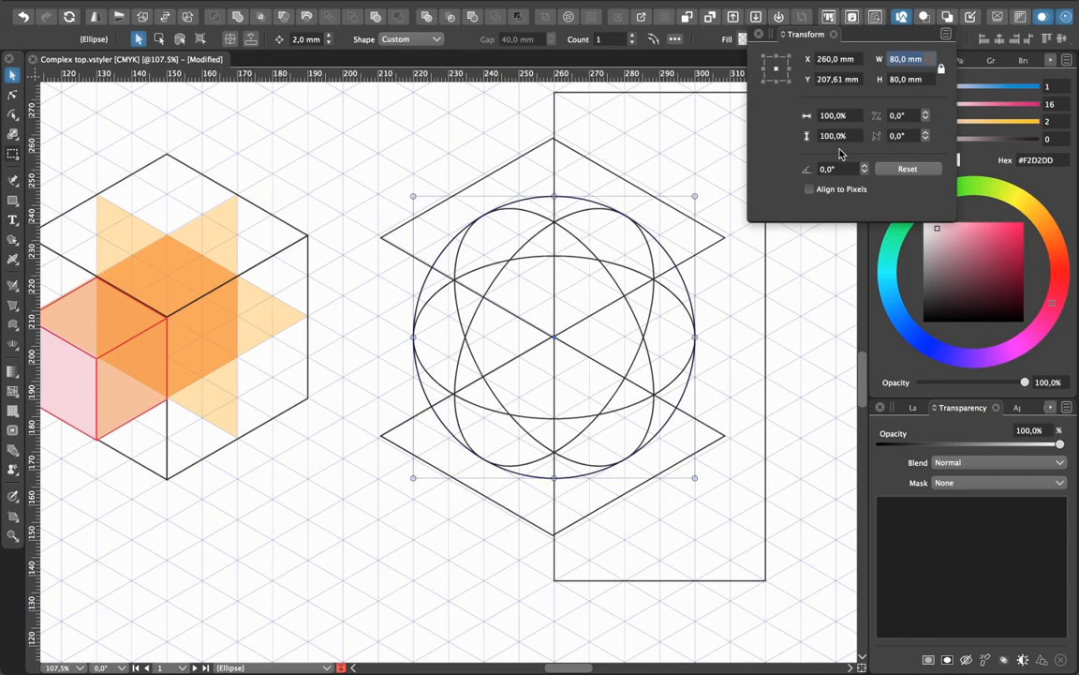
type("79,8")
key("Return")
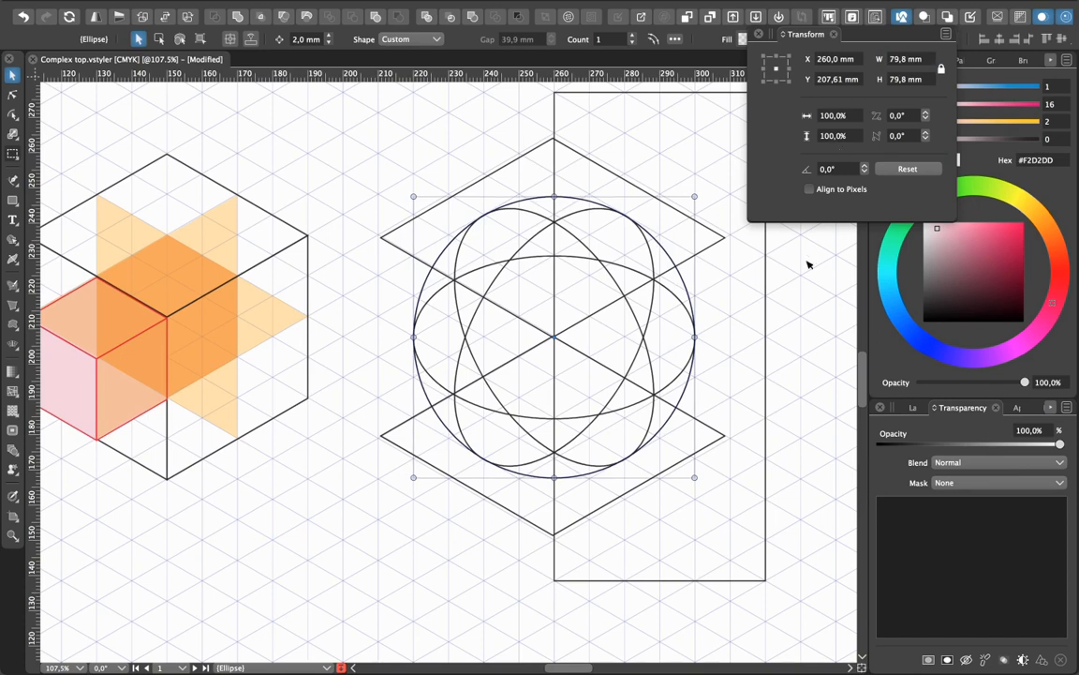
left_click(777, 366)
Reselect the seven construction objects, recheck the regions along the resized circle's lower edge with the Shape Builder tool, and clear the selection
mouse_move(373, 148)
left_mouse_down()
mouse_move(464, 261)
mouse_move(733, 505)
left_mouse_up()
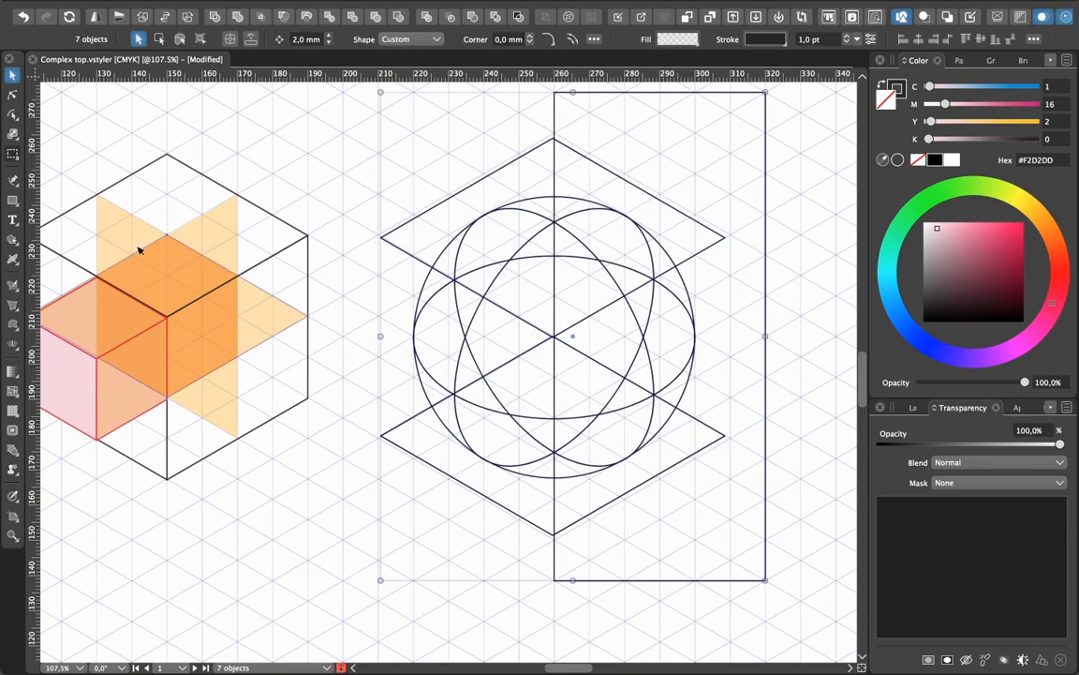
left_click(13, 242)
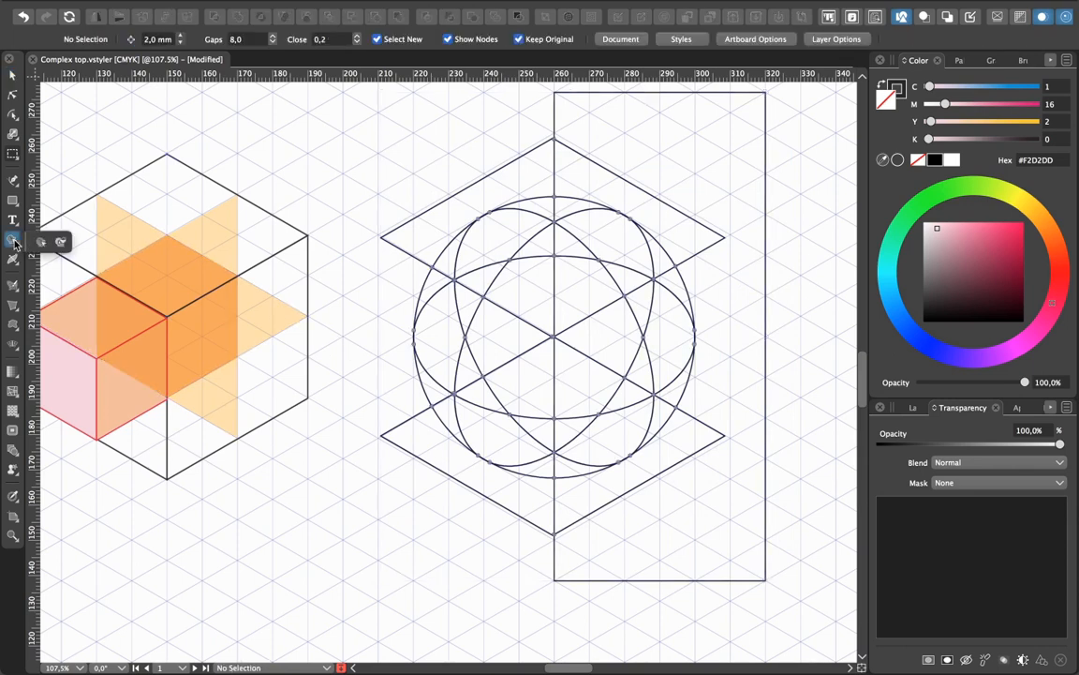
left_click(415, 230)
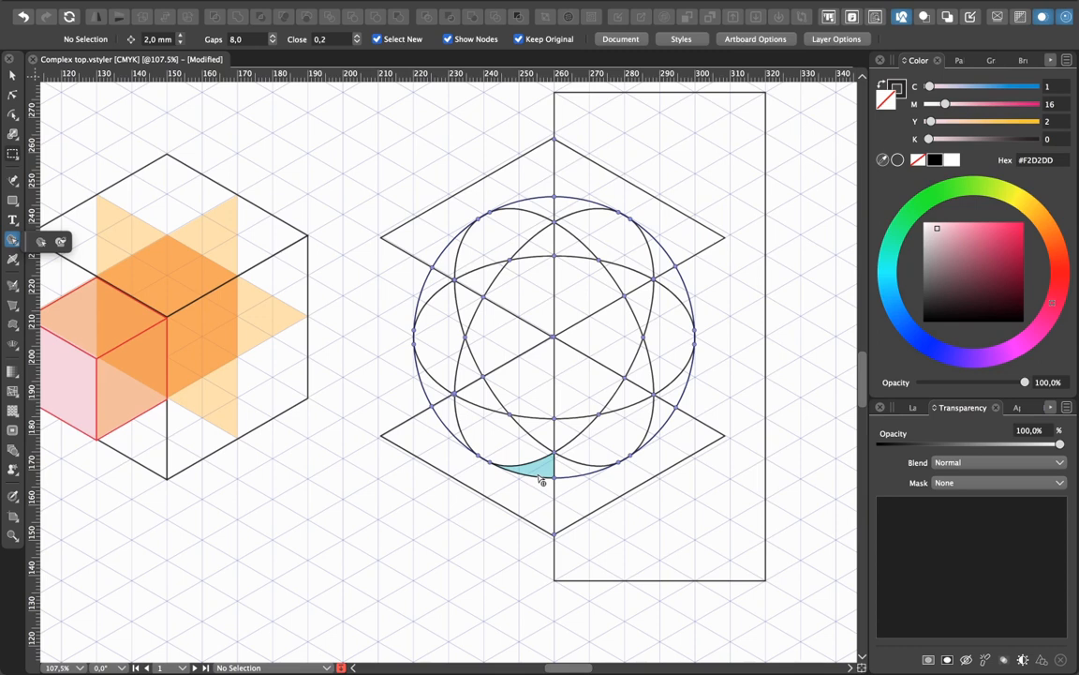
left_click(12, 74)
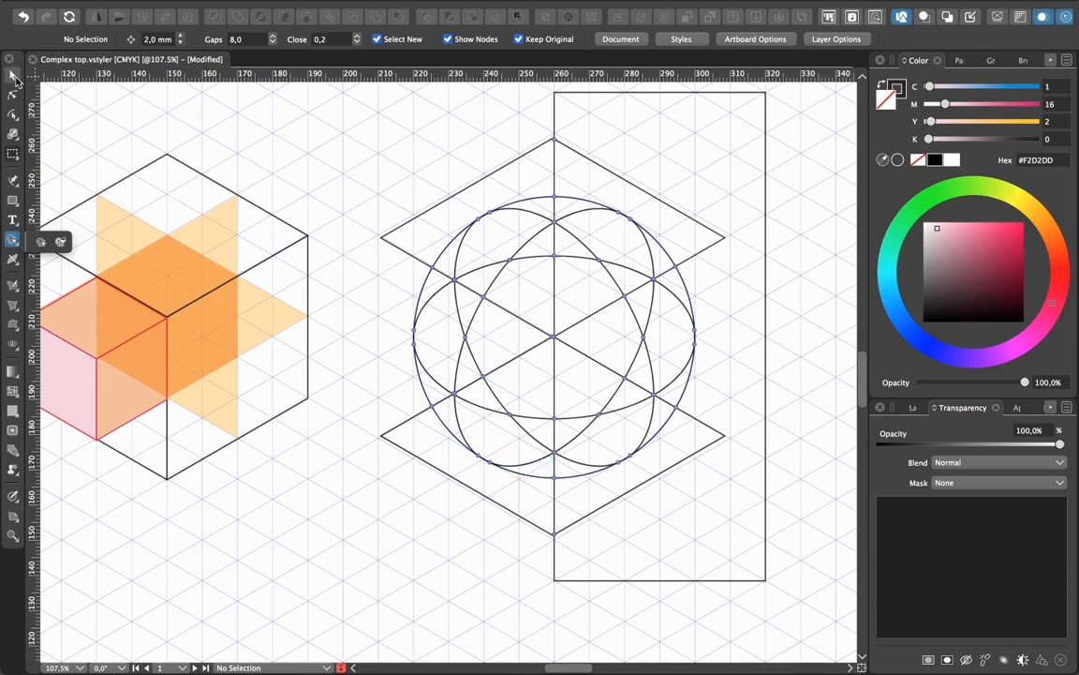
left_click(317, 167)
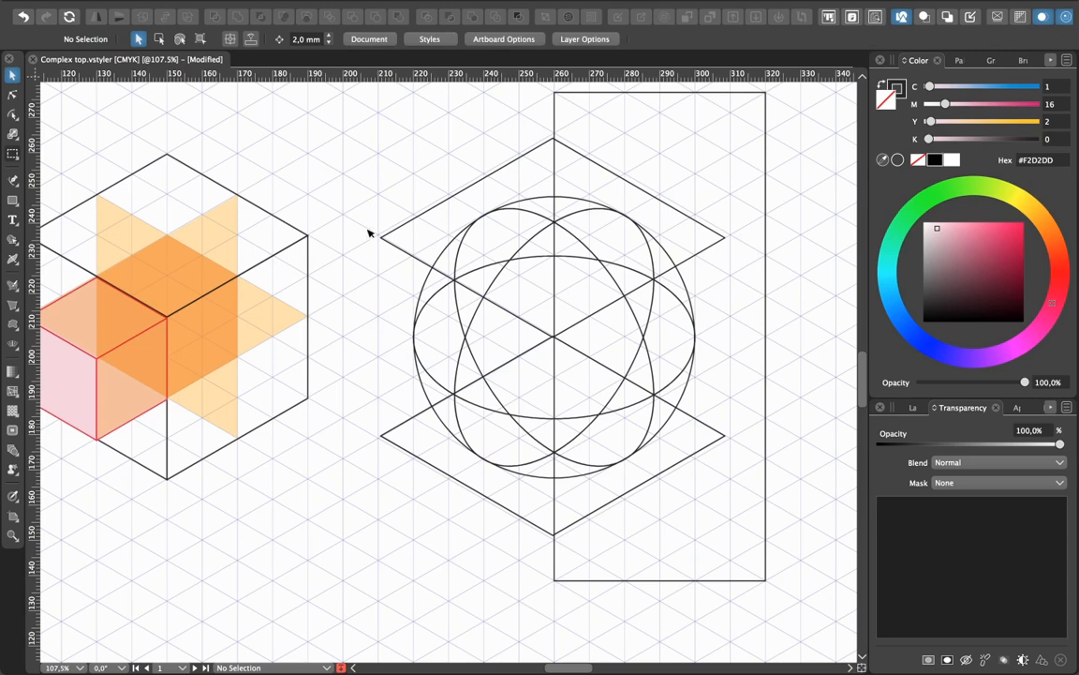
Merge the regions of the "1. Half" construction above the horizontal ellipse's front edge into a single dome with the Shape Builder tool
scroll(375, 239, "up", 2)
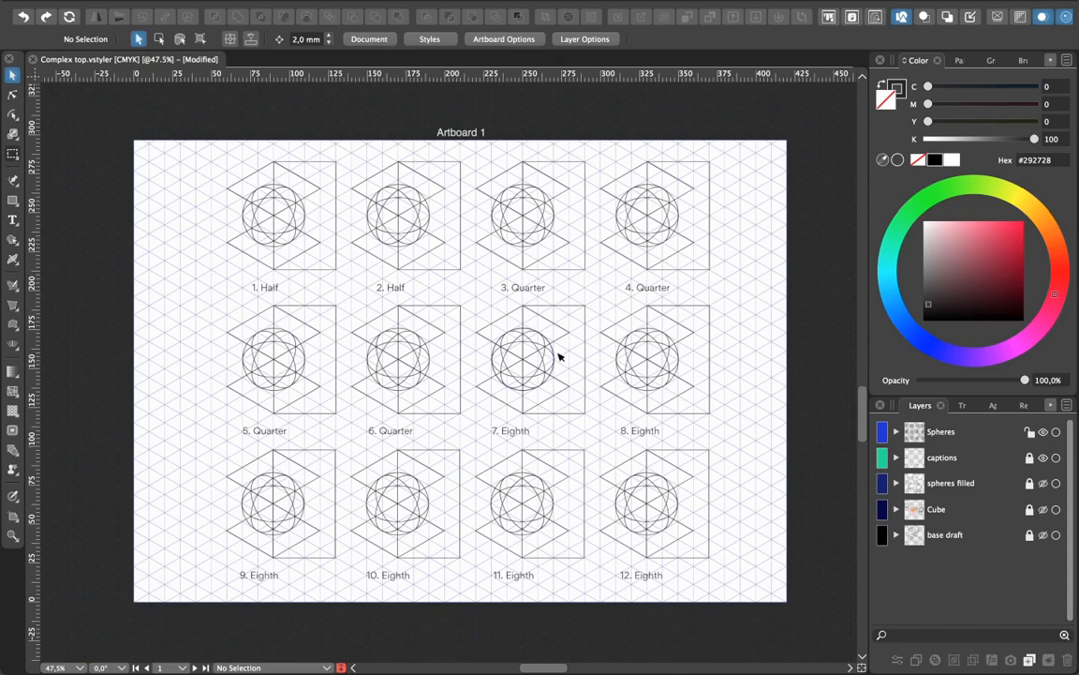
scroll(560, 356, "up", 5)
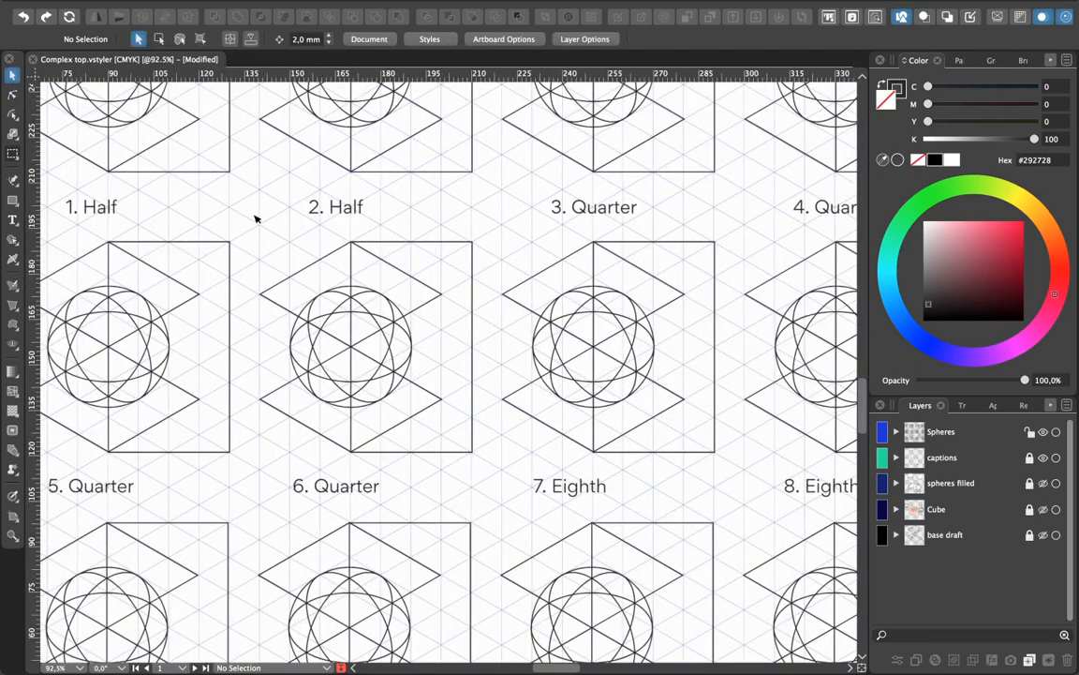
left_click_drag(246, 208, 372, 377)
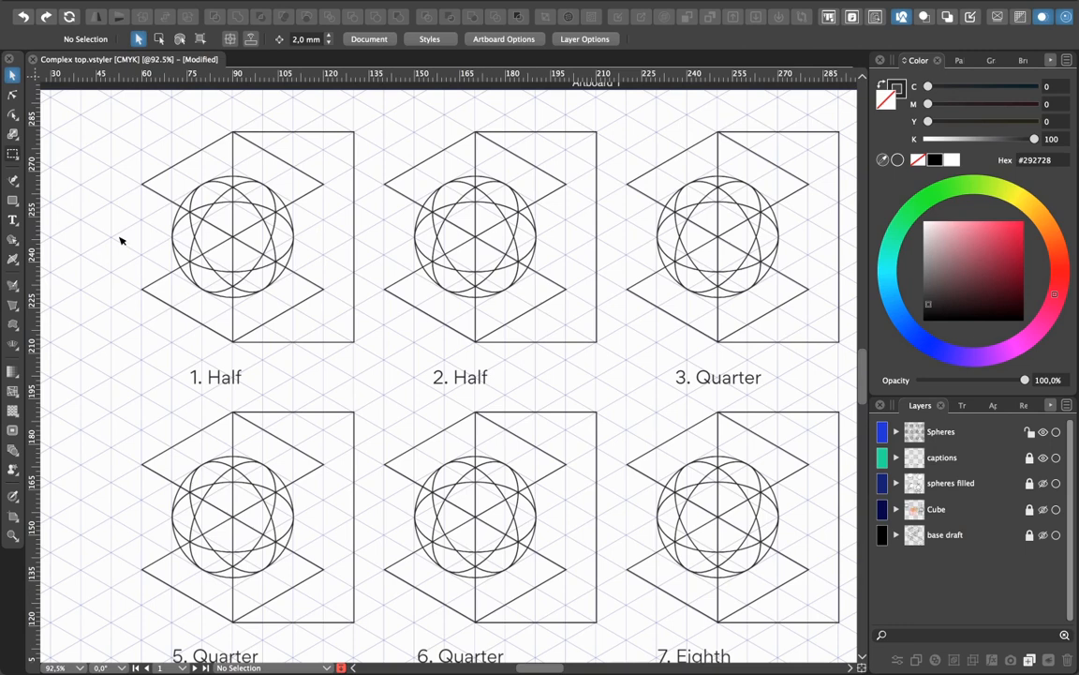
mouse_move(118, 116)
left_mouse_down()
mouse_move(344, 344)
mouse_move(370, 353)
left_mouse_up()
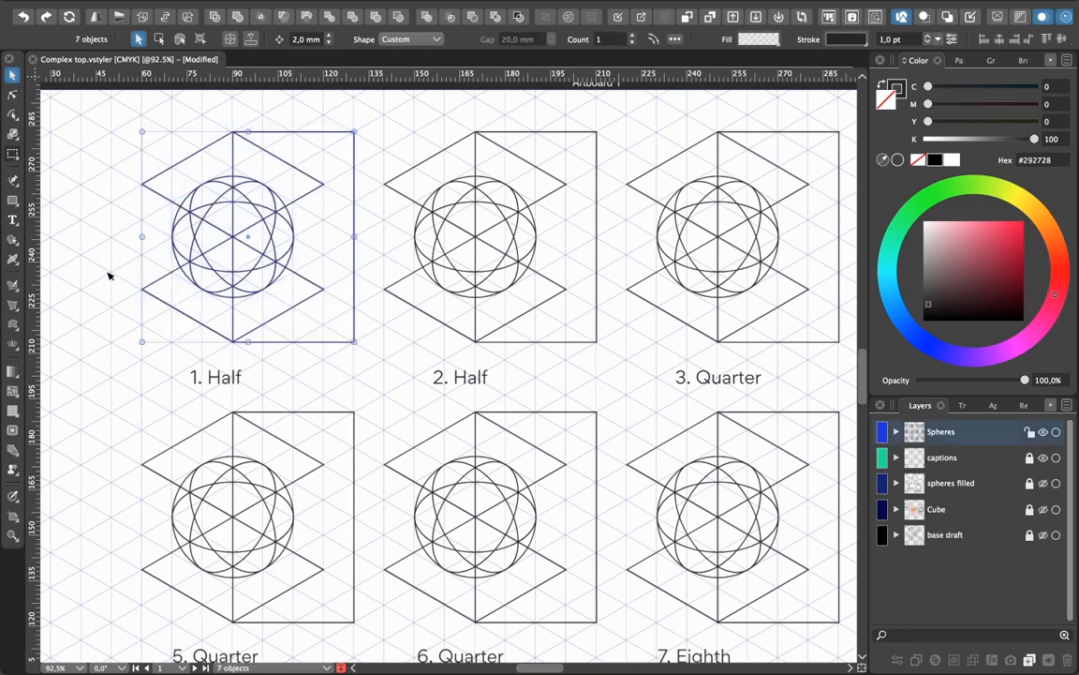
left_click(12, 240)
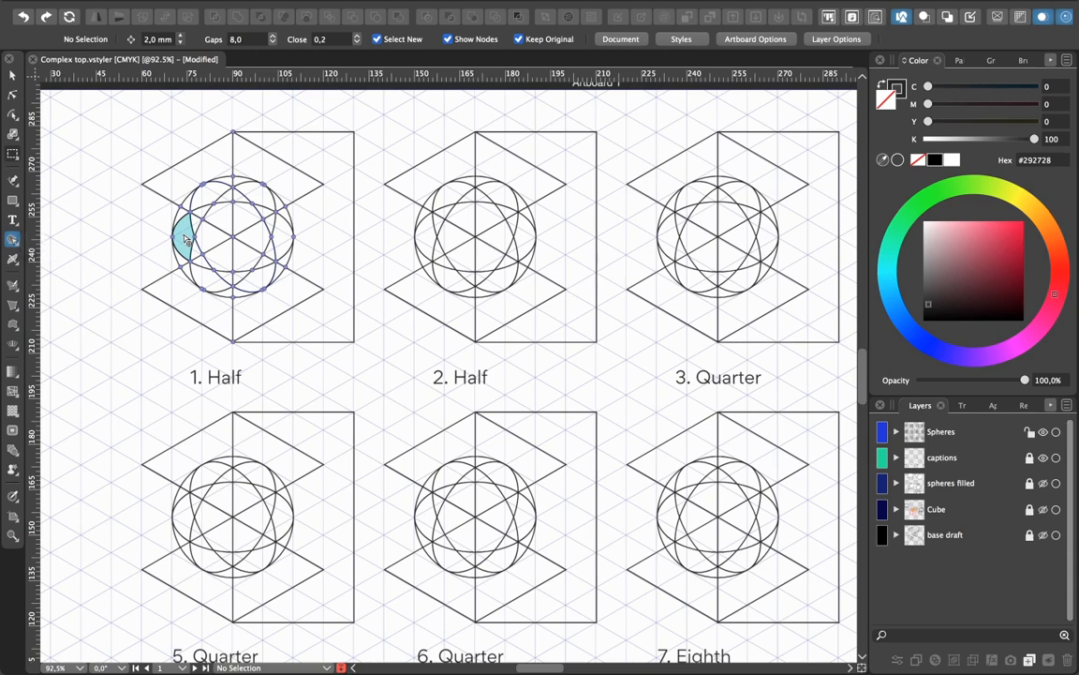
mouse_move(187, 240)
left_mouse_down()
mouse_move(248, 258)
mouse_move(234, 236)
mouse_move(264, 214)
mouse_move(283, 218)
mouse_move(251, 183)
mouse_move(201, 167)
mouse_move(202, 200)
mouse_move(173, 183)
mouse_move(167, 199)
mouse_move(199, 244)
mouse_move(183, 220)
mouse_move(185, 195)
mouse_move(201, 192)
mouse_move(231, 195)
mouse_move(261, 237)
left_mouse_up()
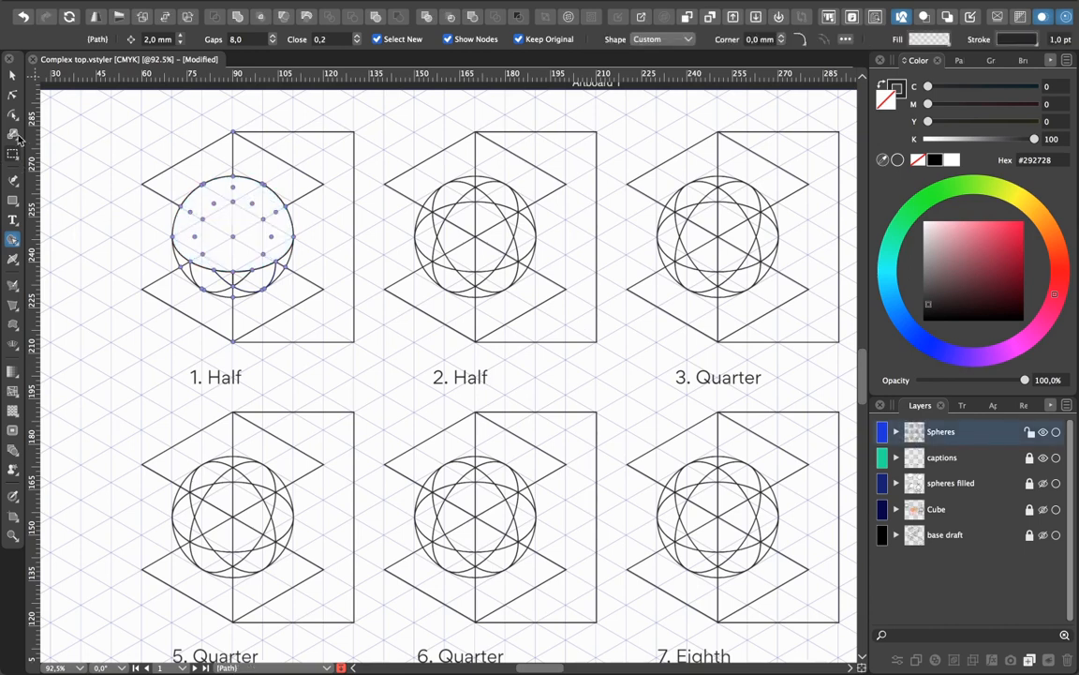
Delete the leftover diamonds, rectangle and lower sphere pieces around the merged dome in the "1. Half" drawing
left_click(12, 77)
left_click(108, 131)
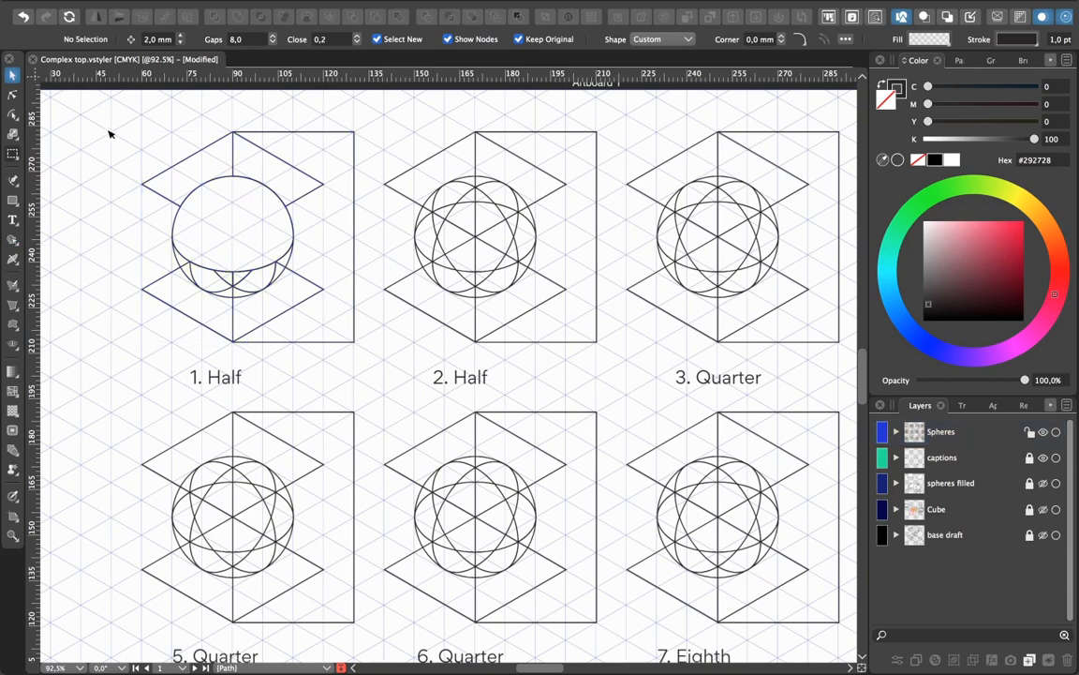
left_click(164, 196)
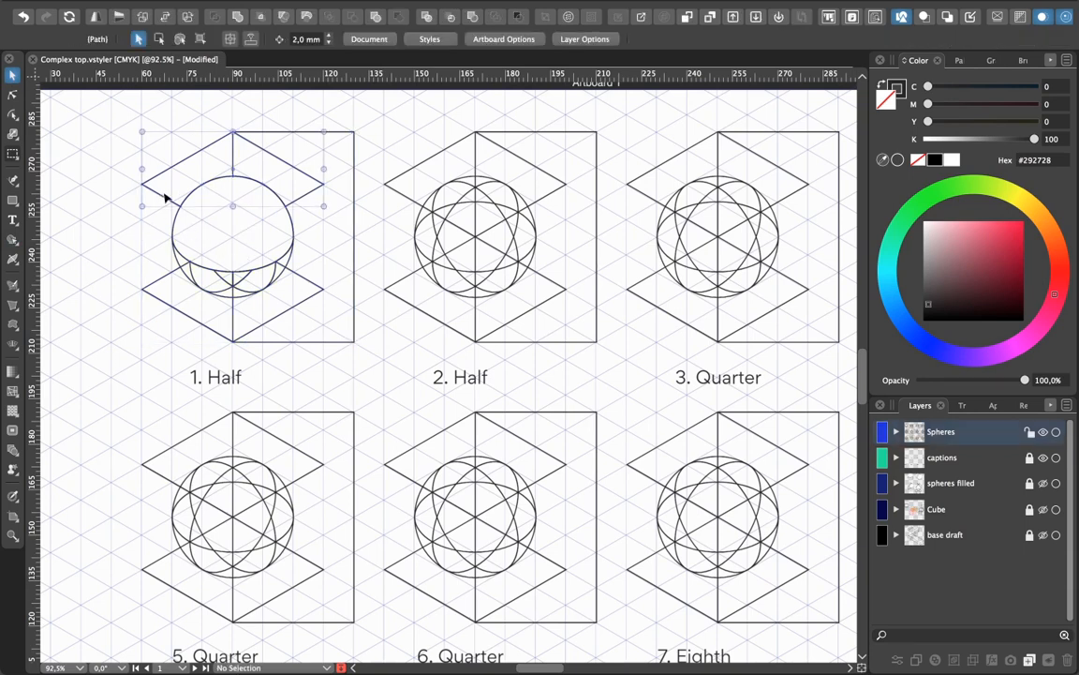
key("Delete")
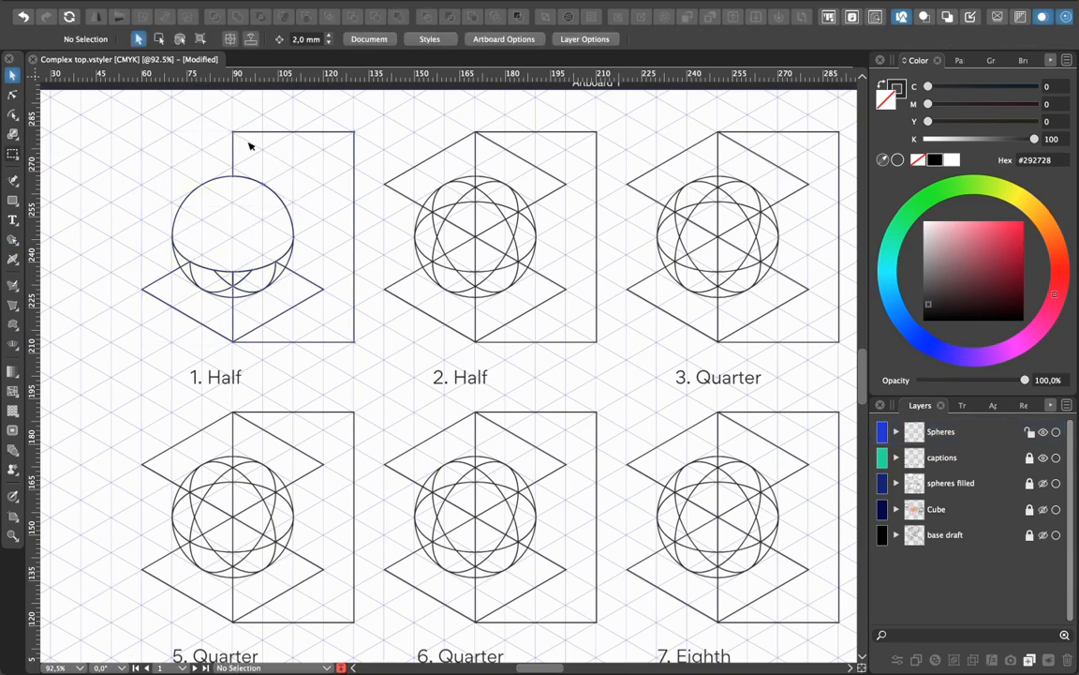
left_click(250, 134)
key("Delete")
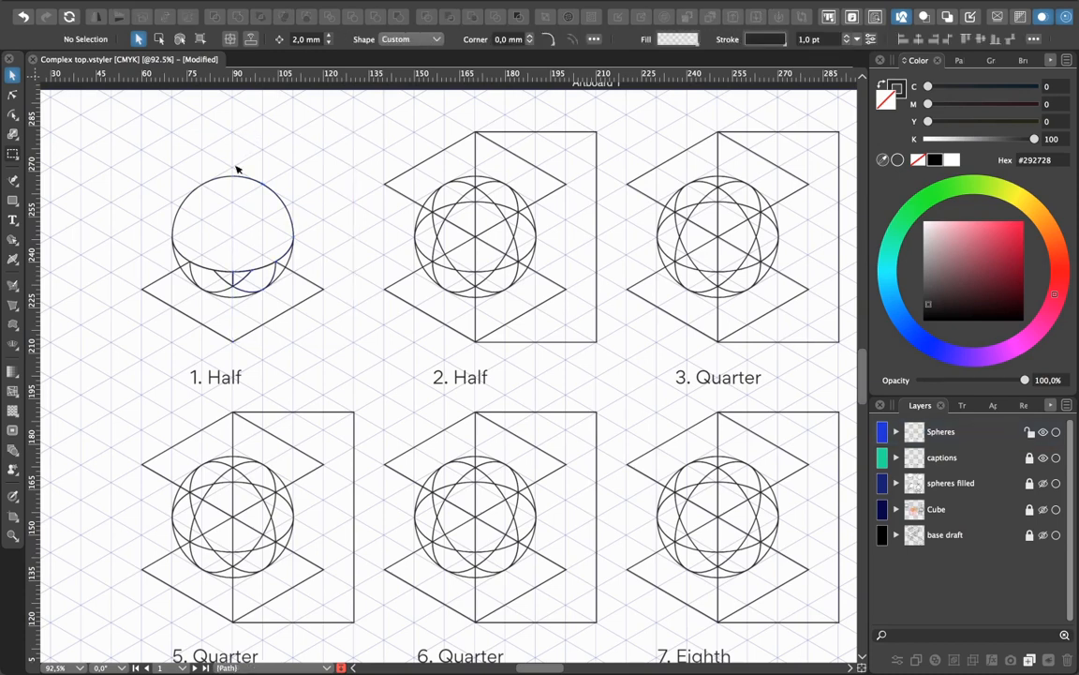
left_click(212, 331)
key("Delete")
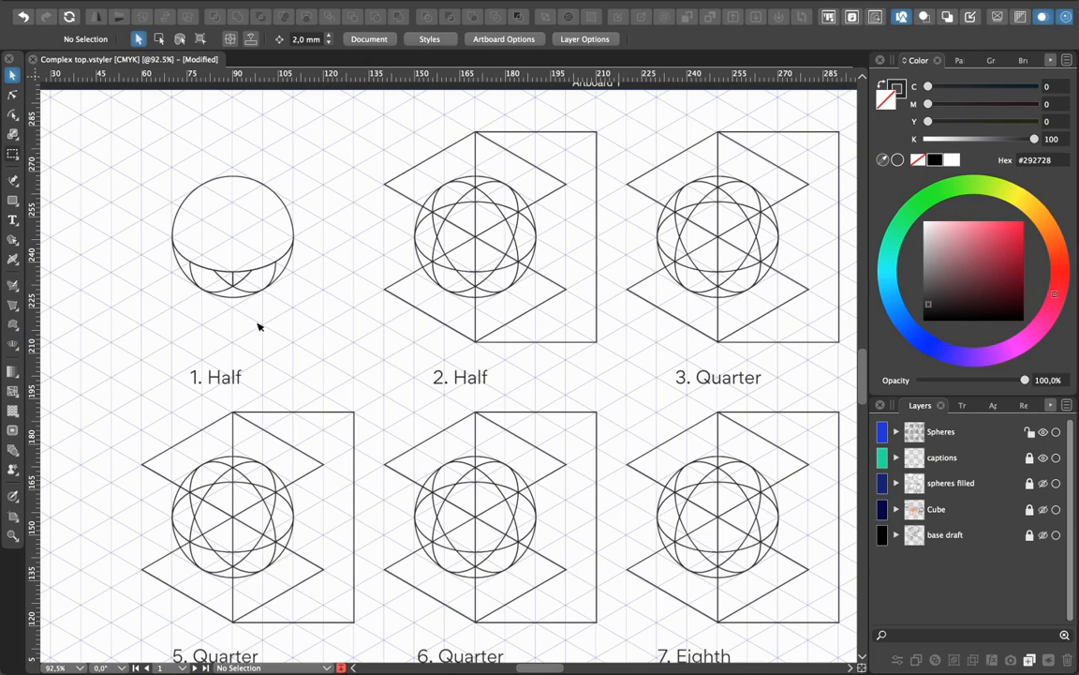
left_click_drag(249, 308, 212, 289)
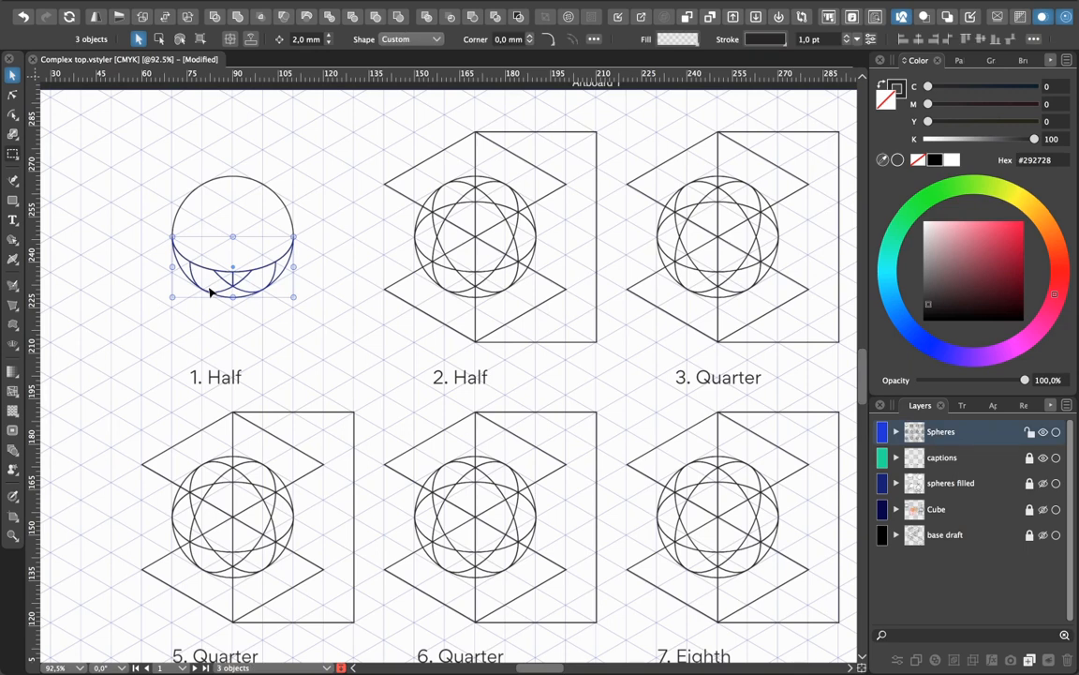
key("Delete")
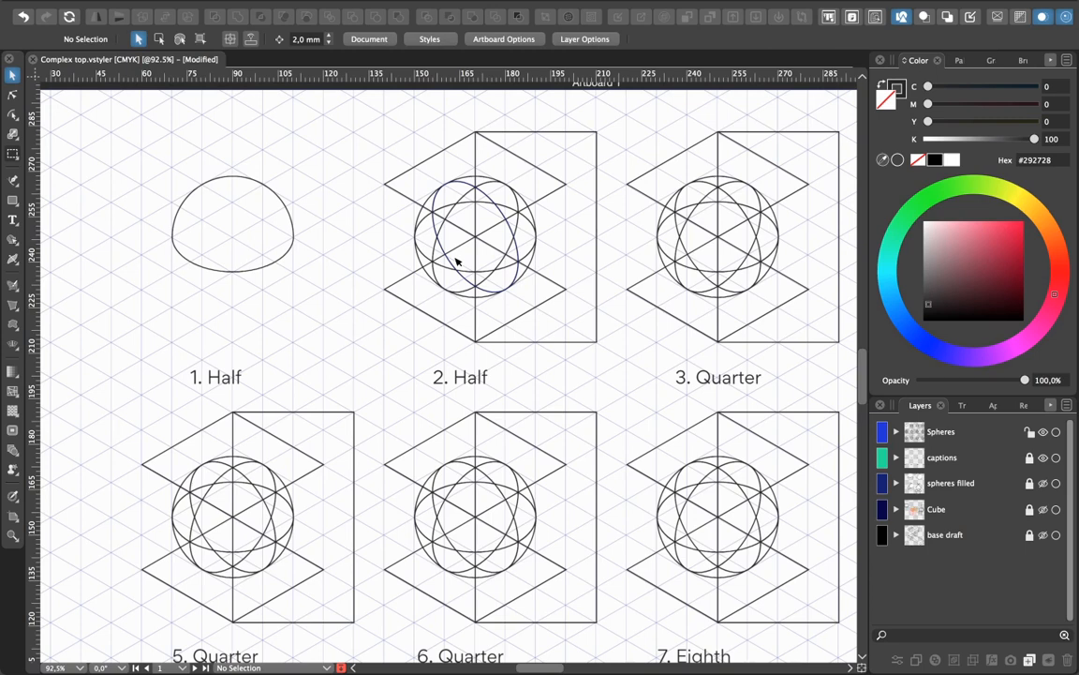
With Shape Builder, merge the "2. Half" construction's horizontal ellipse into one cut face and the regions below it into the bowl
left_click_drag(359, 114, 604, 357)
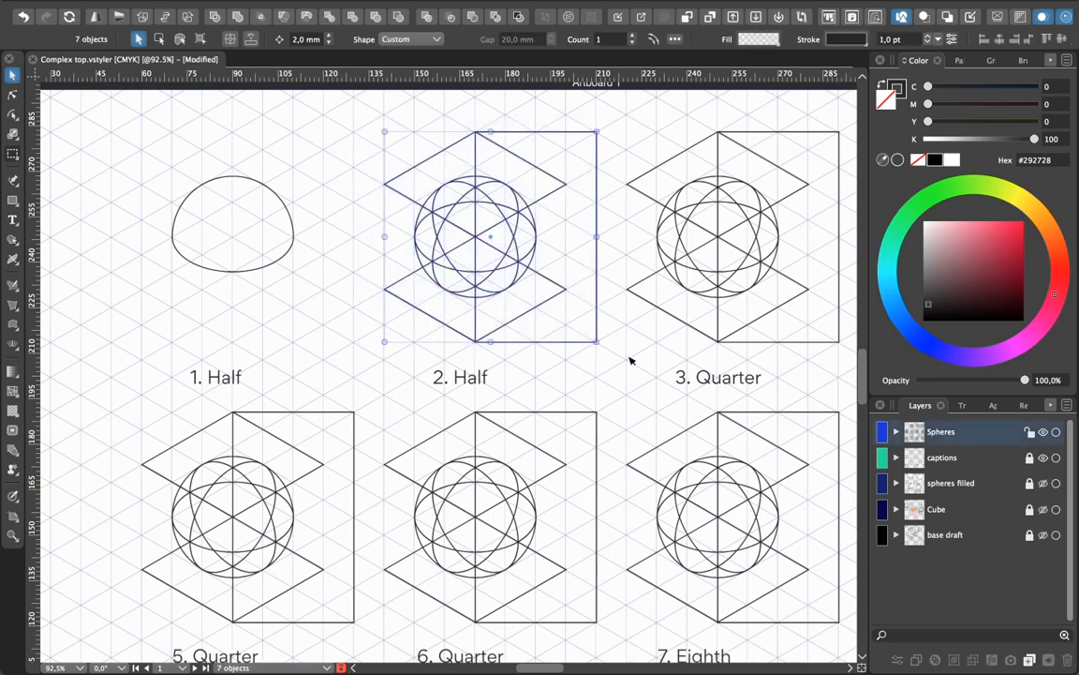
left_click(18, 243)
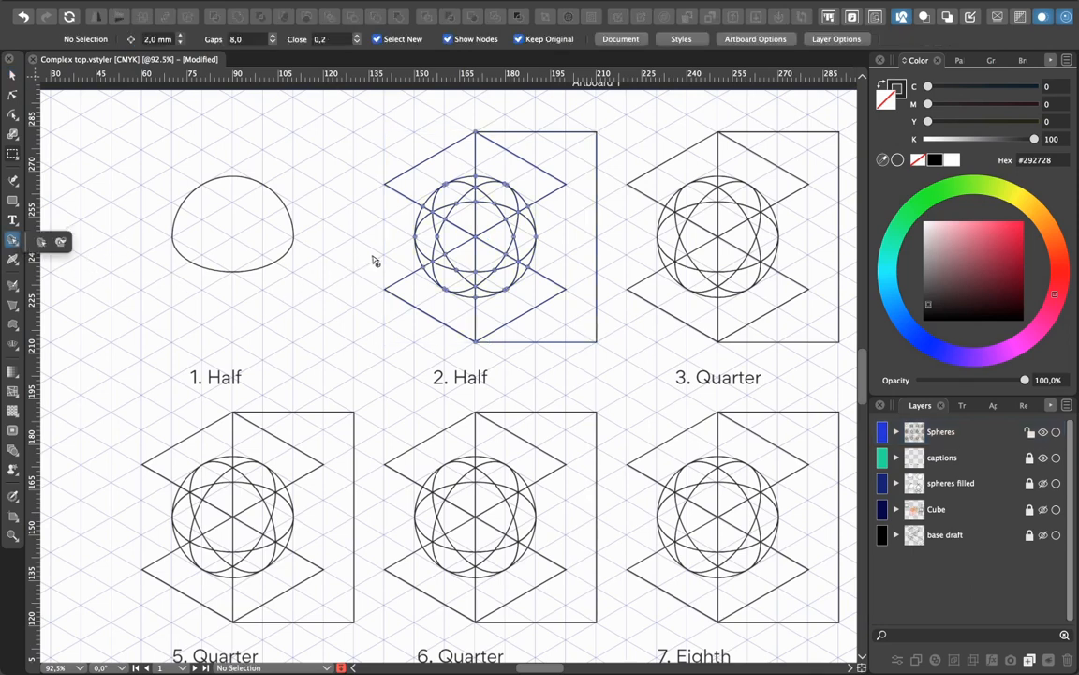
mouse_move(416, 241)
left_mouse_down()
mouse_move(460, 211)
mouse_move(448, 246)
mouse_move(423, 239)
mouse_move(463, 211)
mouse_move(502, 218)
mouse_move(520, 242)
mouse_move(509, 266)
mouse_move(468, 245)
mouse_move(367, 240)
left_mouse_up()
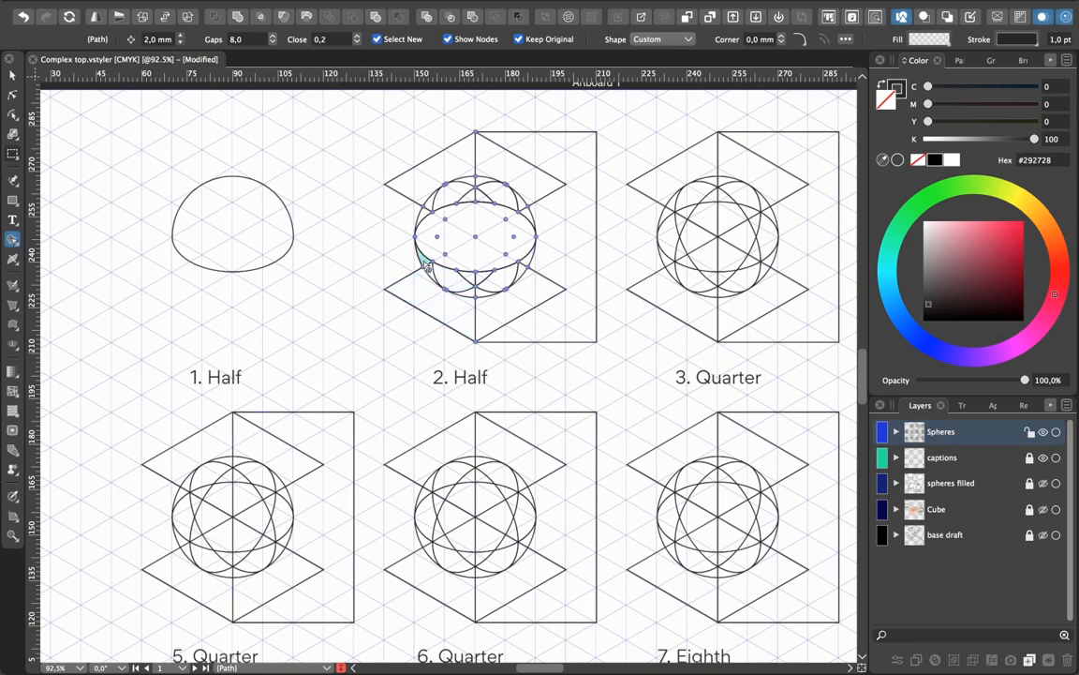
mouse_move(428, 267)
left_mouse_down()
mouse_move(471, 279)
mouse_move(482, 294)
mouse_move(474, 291)
mouse_move(531, 270)
left_mouse_up()
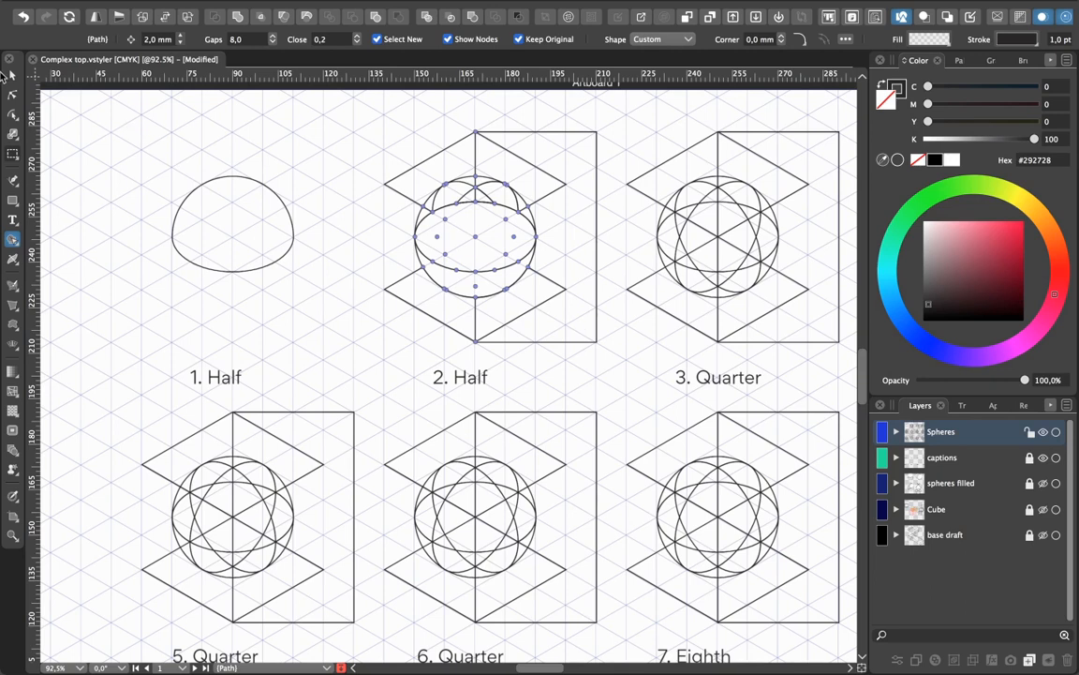
Delete the leftover upper sphere pieces, cutting planes and rectangle from the "2. Half" drawing, keeping only the cut face and bowl
left_click(12, 74)
left_click(300, 140)
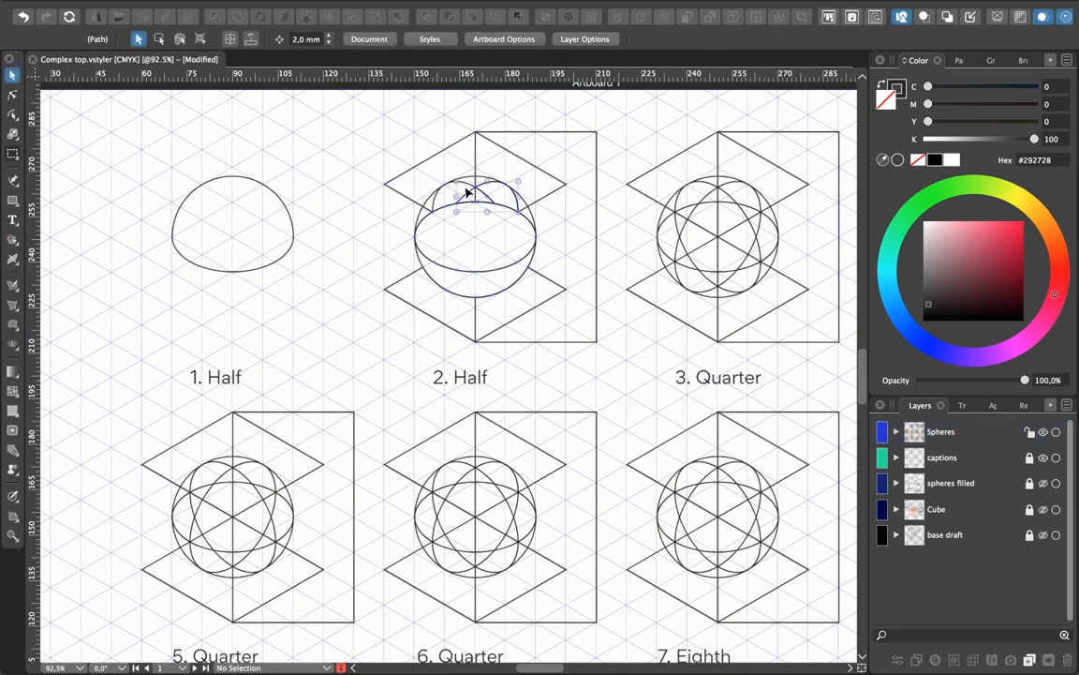
key("Delete")
left_click(445, 151)
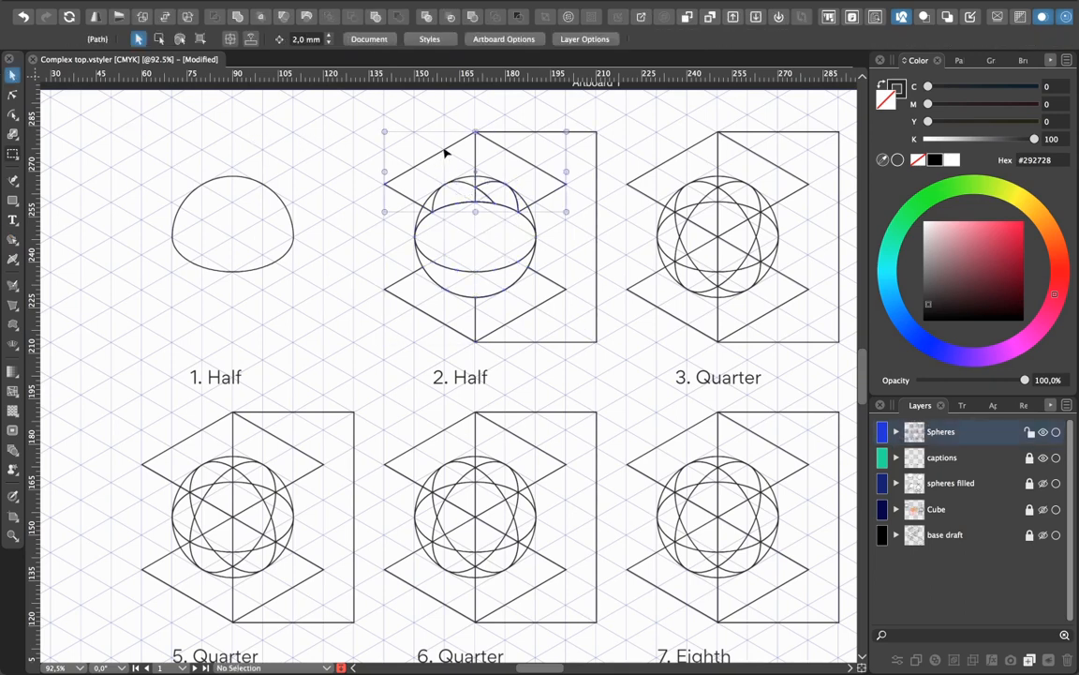
key("Delete")
left_click_drag(436, 166, 489, 193)
key("Delete")
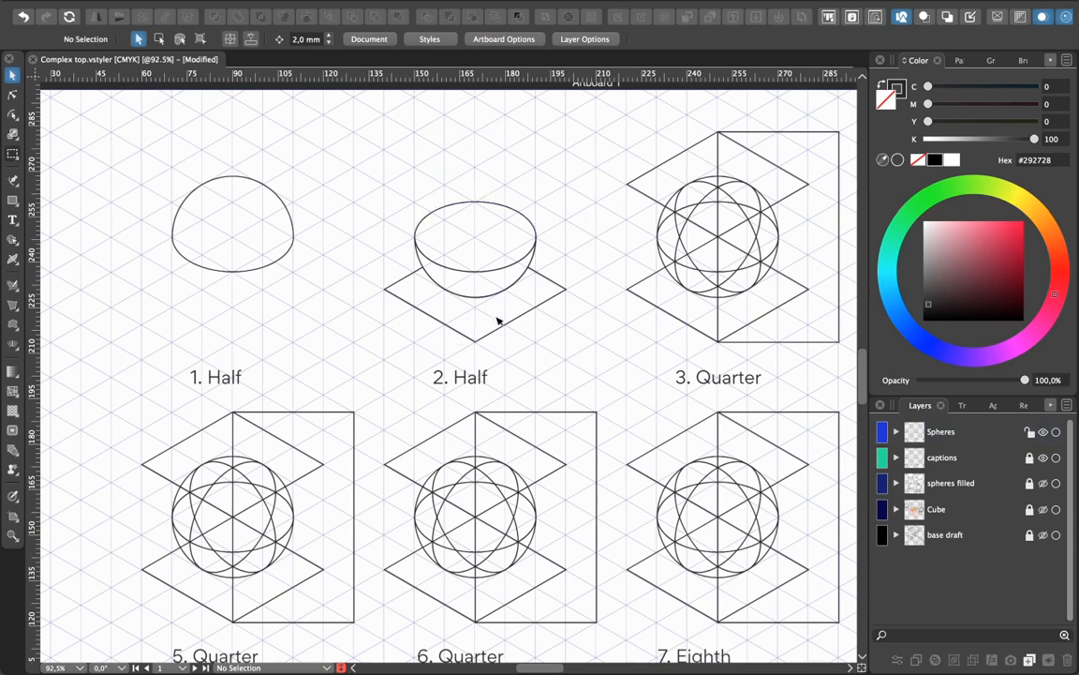
left_click(499, 326)
key("Delete")
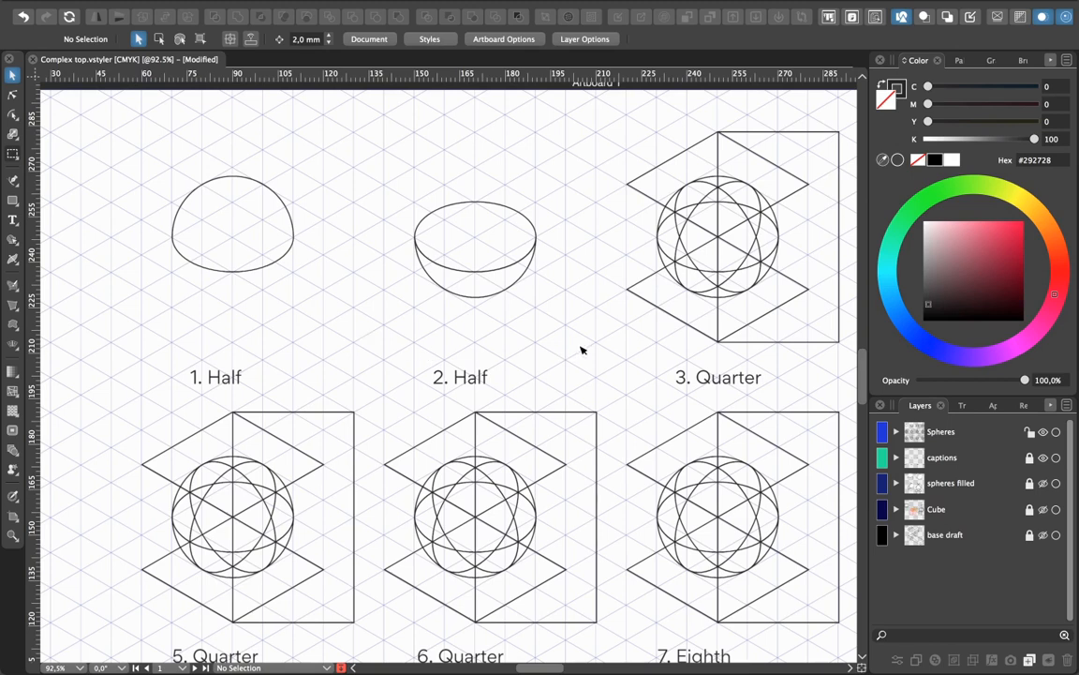
With Shape Builder, merge the "3. Quarter" construction's tilted half-ellipse above the diagonal into a cut face and the outer regions beside it into a shell
left_click_drag(637, 347, 337, 382)
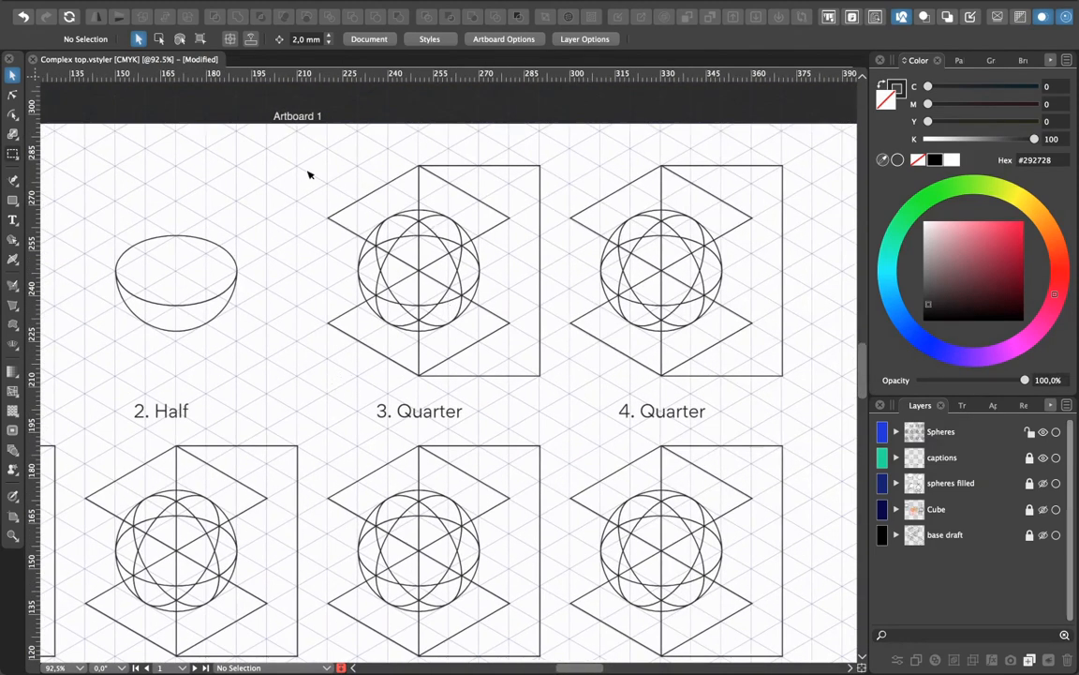
left_click_drag(302, 154, 551, 387)
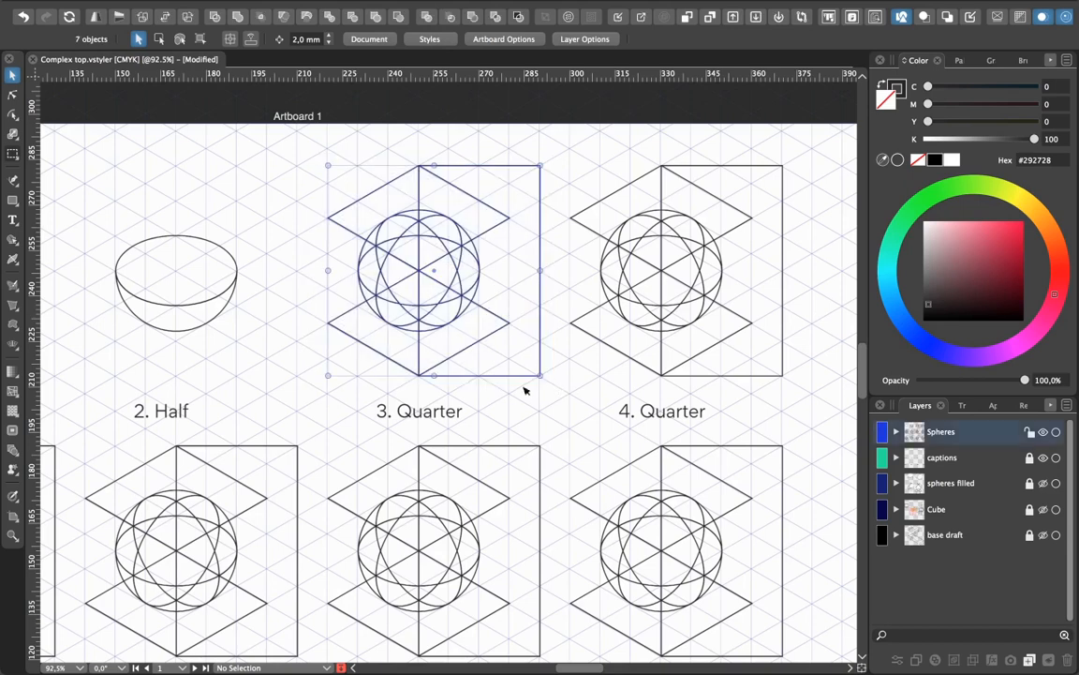
left_click(13, 241)
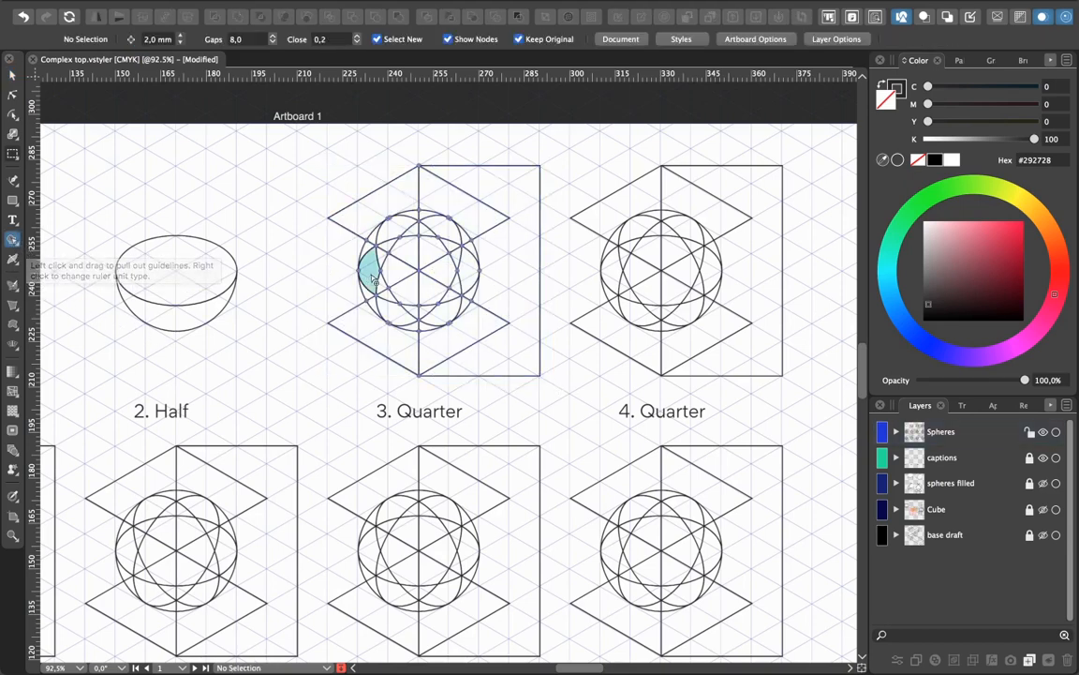
mouse_move(381, 283)
left_mouse_down()
mouse_move(423, 225)
mouse_move(446, 217)
mouse_move(466, 245)
left_mouse_up()
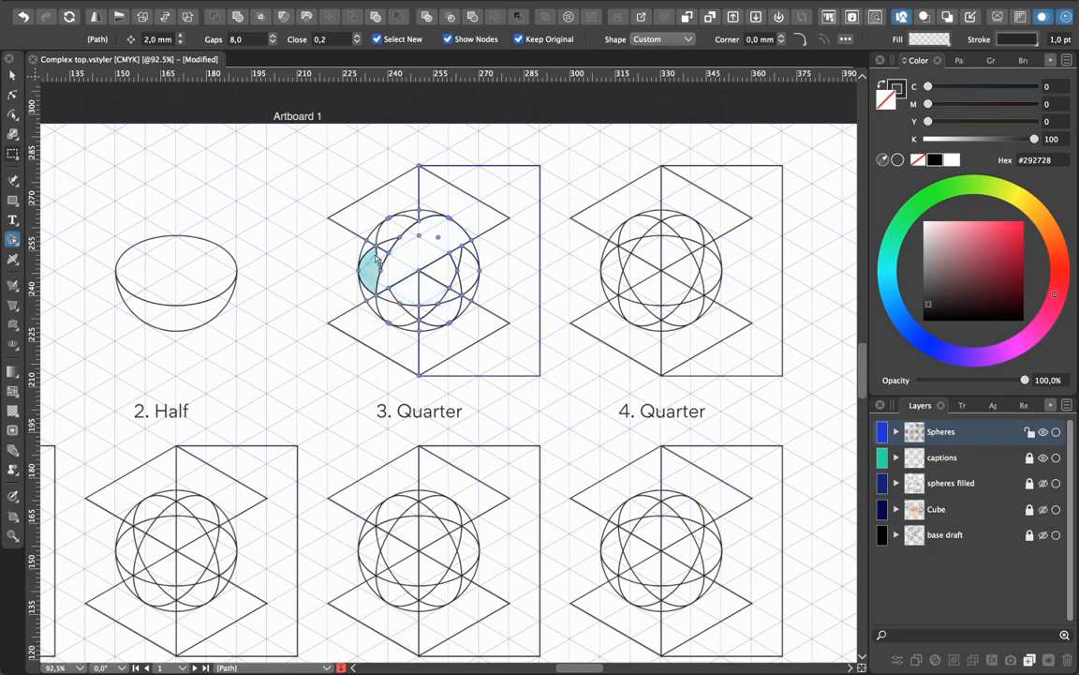
mouse_move(384, 251)
left_mouse_down()
mouse_move(398, 227)
mouse_move(424, 219)
left_mouse_up()
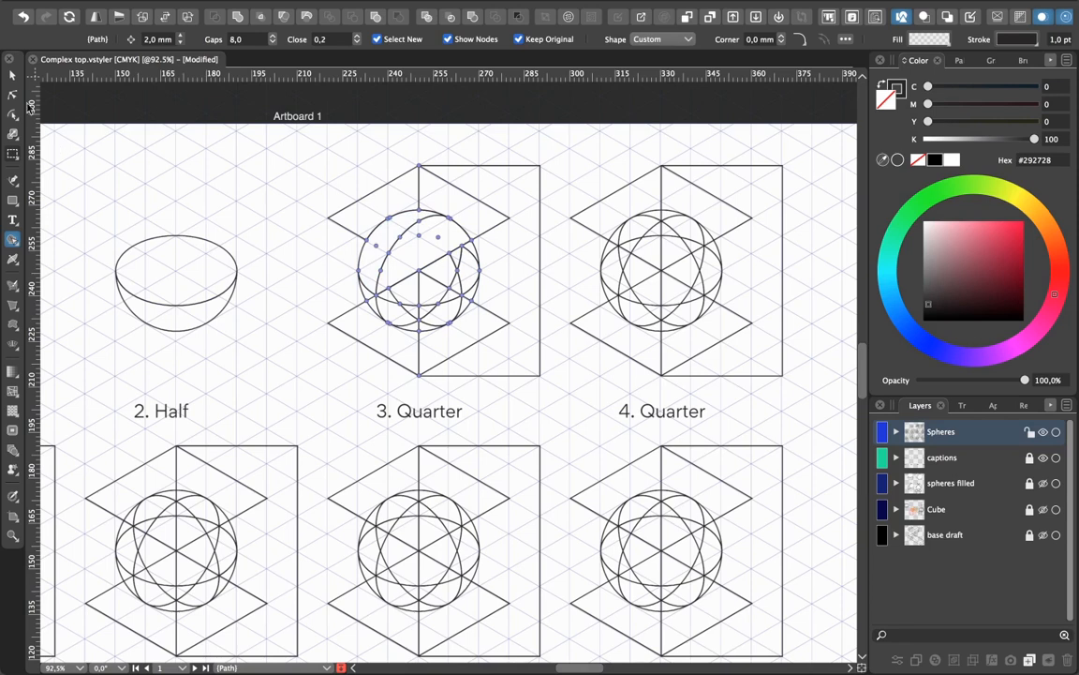
Delete the leftover cutting planes, rectangle and lower sphere pieces from the "3. Quarter" drawing, keeping only the merged face and shell
left_click(14, 79)
left_click(200, 176)
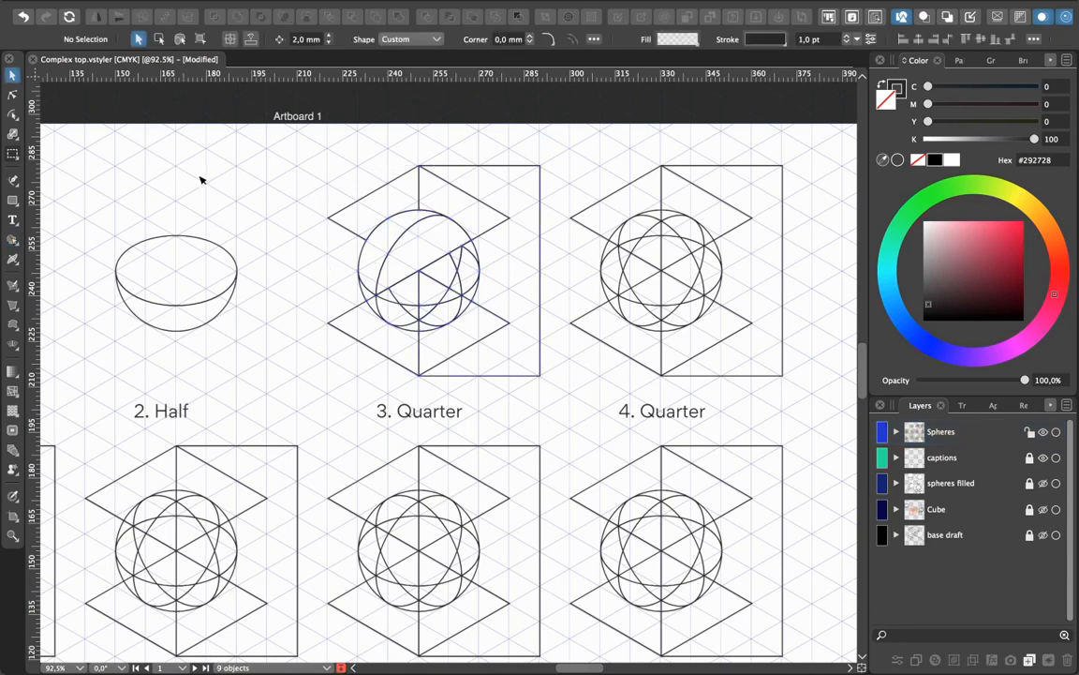
left_click(368, 207)
key("Delete")
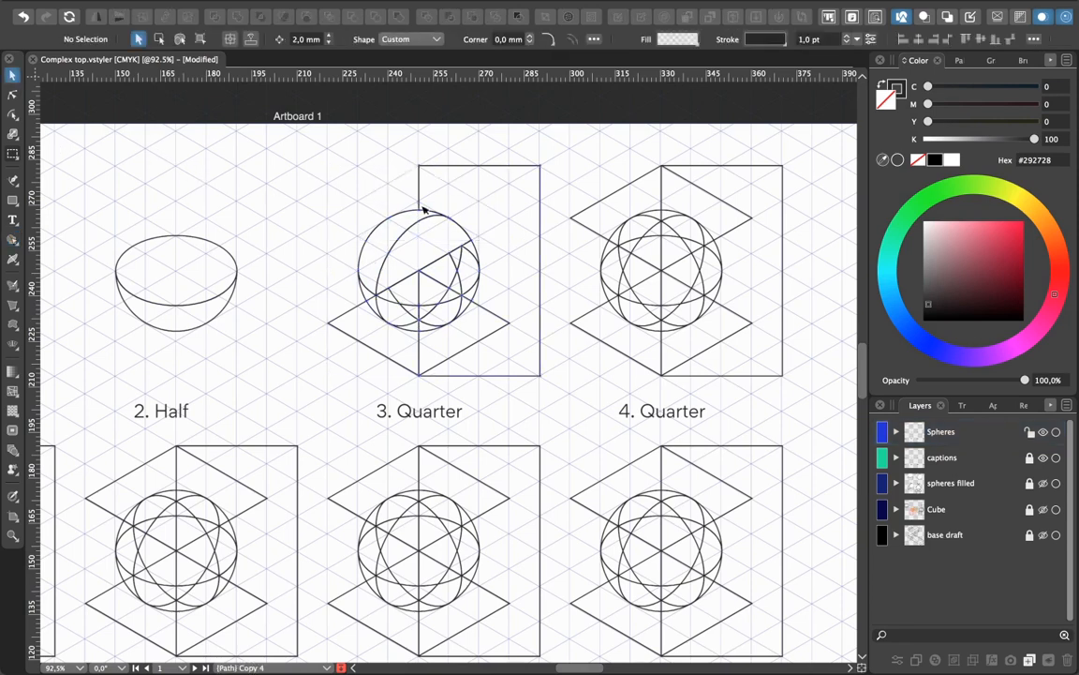
left_click(445, 168)
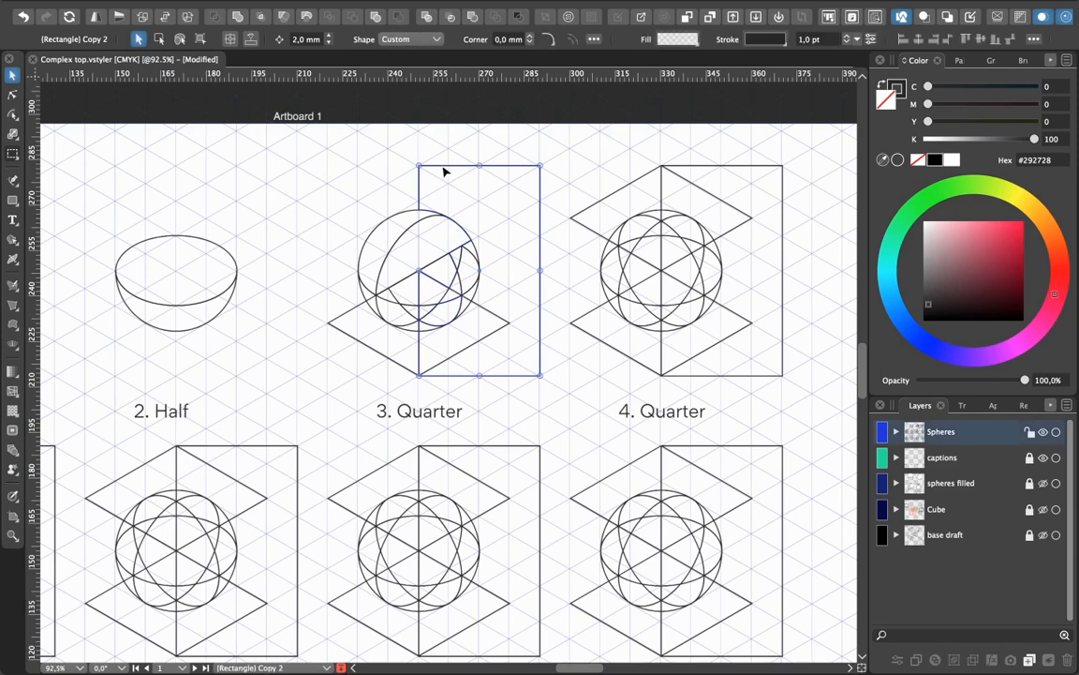
key("Delete")
left_click_drag(500, 380, 429, 308)
key("Delete")
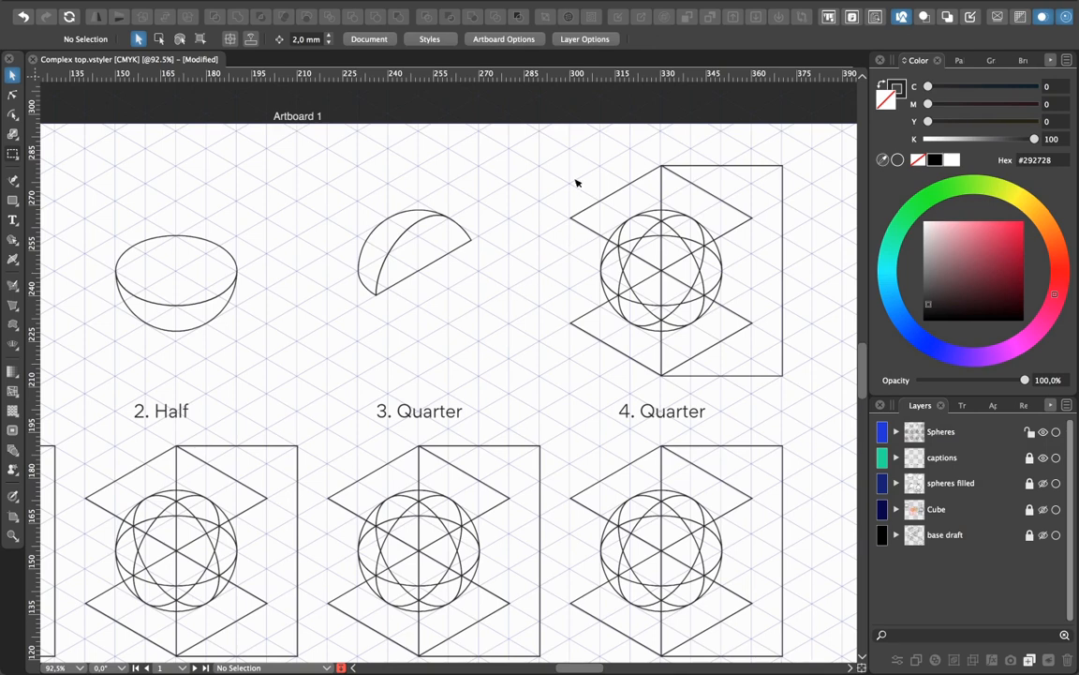
With Shape Builder, merge the "4. Quarter" construction's horizontal half-ellipse above the diagonal and the tilted half-ellipse below it into two cut faces
mouse_move(569, 160)
left_mouse_down()
mouse_move(696, 311)
mouse_move(776, 376)
left_mouse_up()
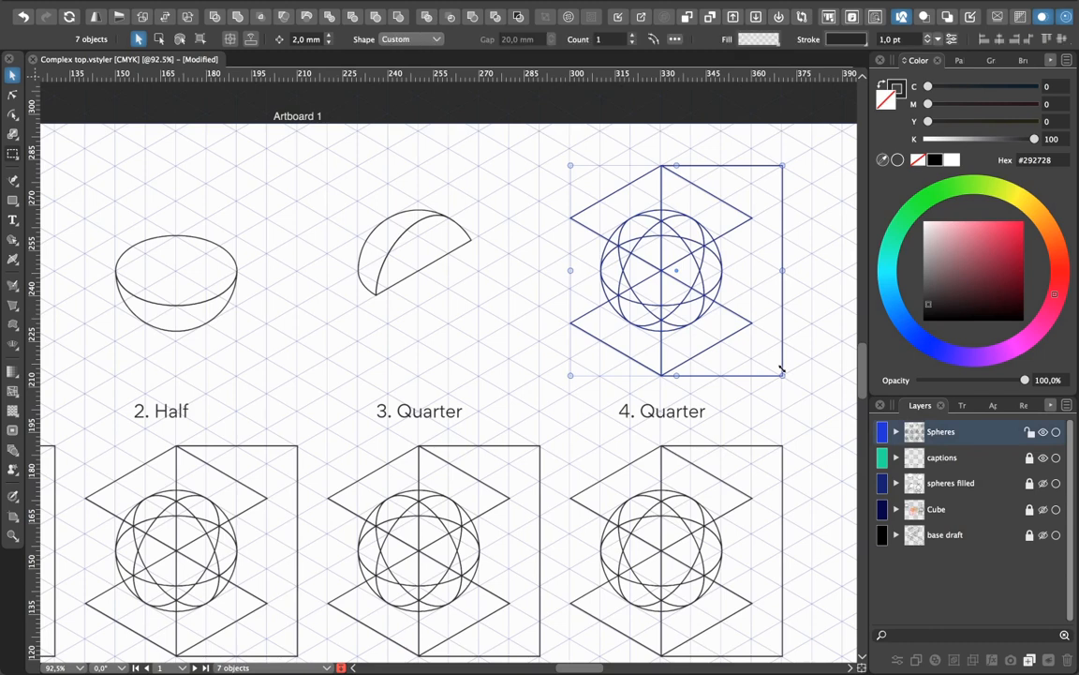
left_click(12, 240)
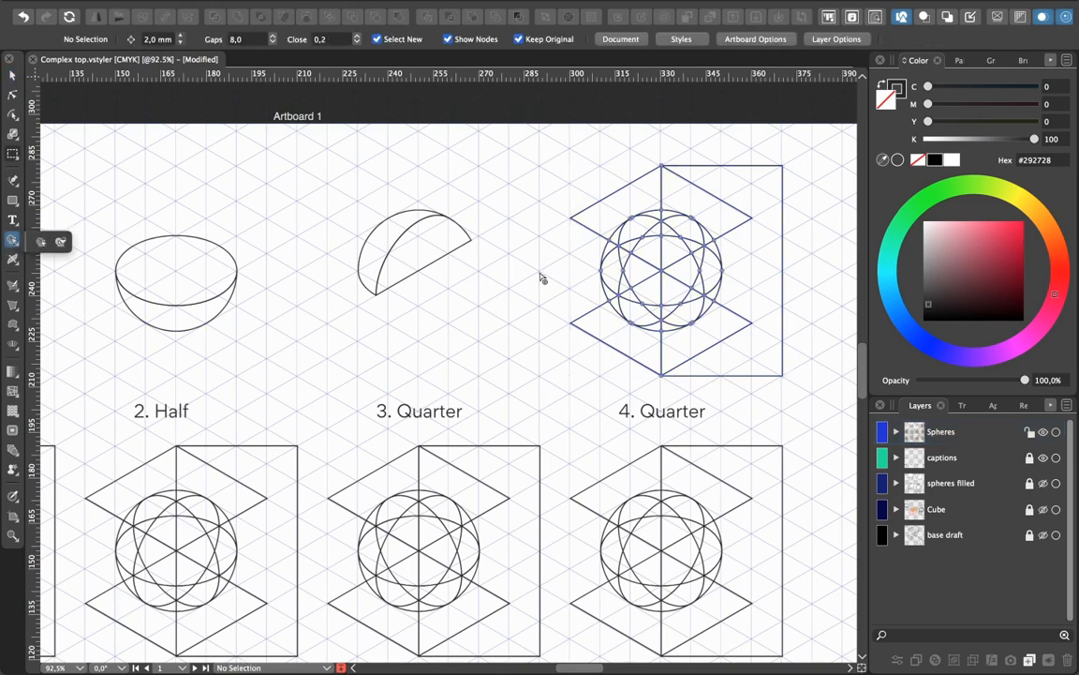
mouse_move(619, 283)
left_mouse_down()
mouse_move(624, 255)
mouse_move(638, 248)
mouse_move(690, 247)
left_mouse_up()
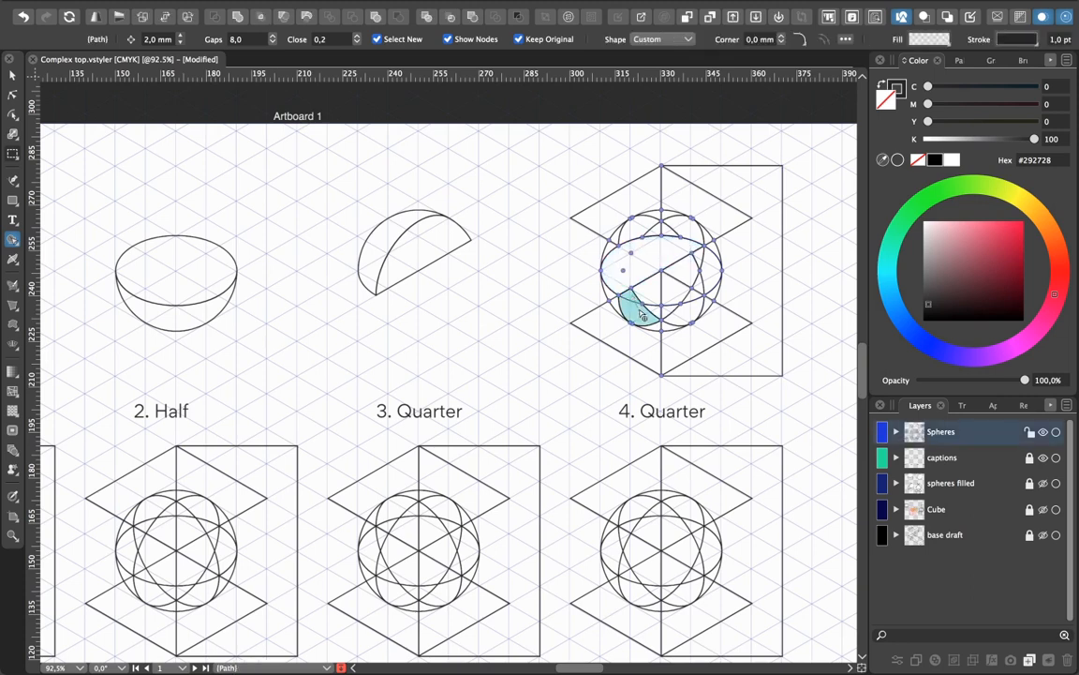
left_click_drag(643, 315, 671, 297)
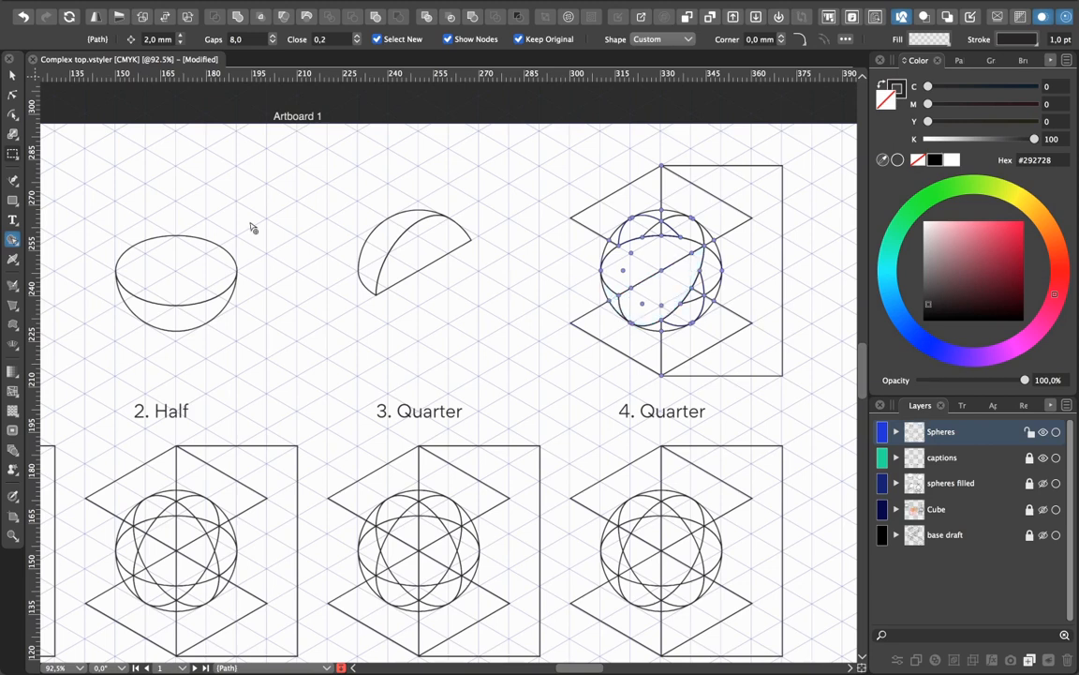
left_click(12, 74)
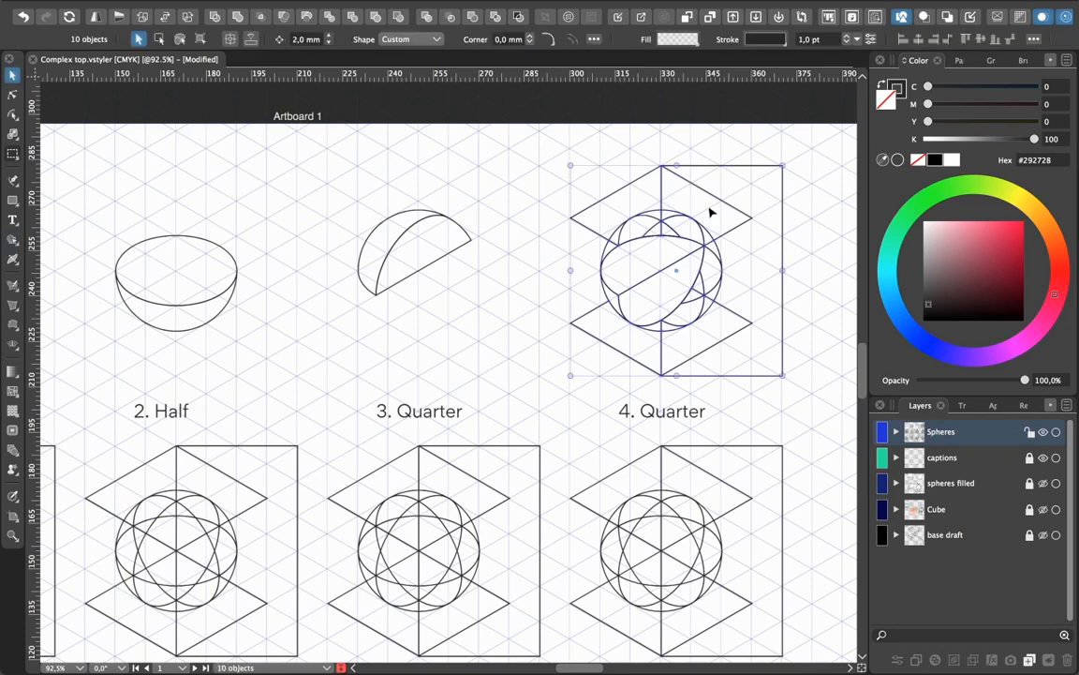
key("Delete")
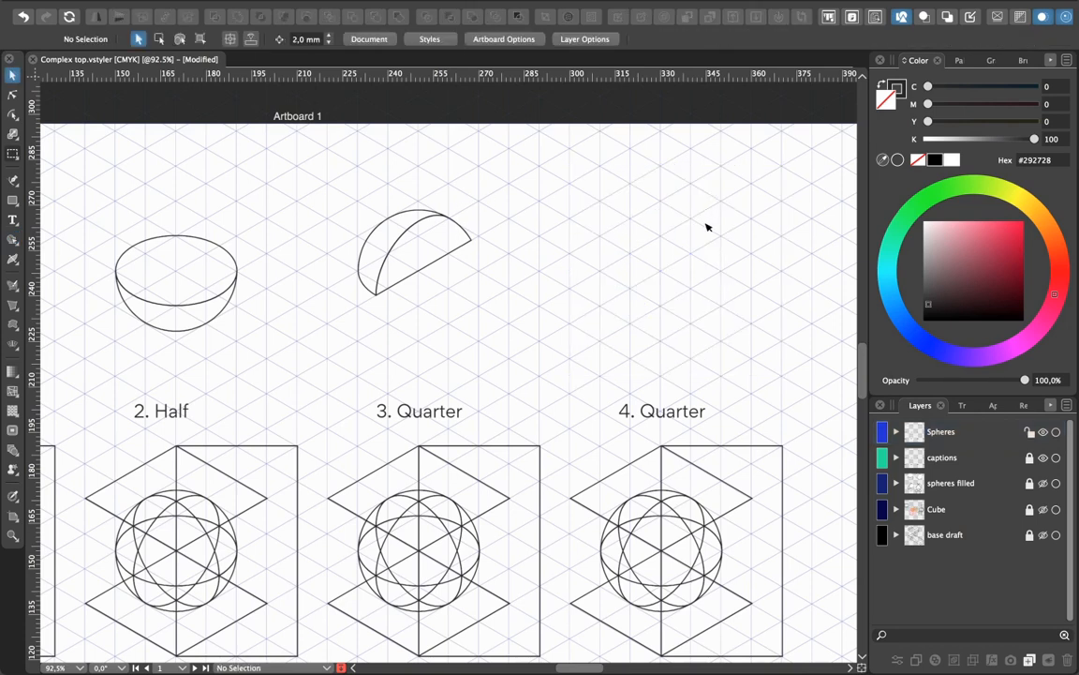
key("super+z")
left_click(523, 149)
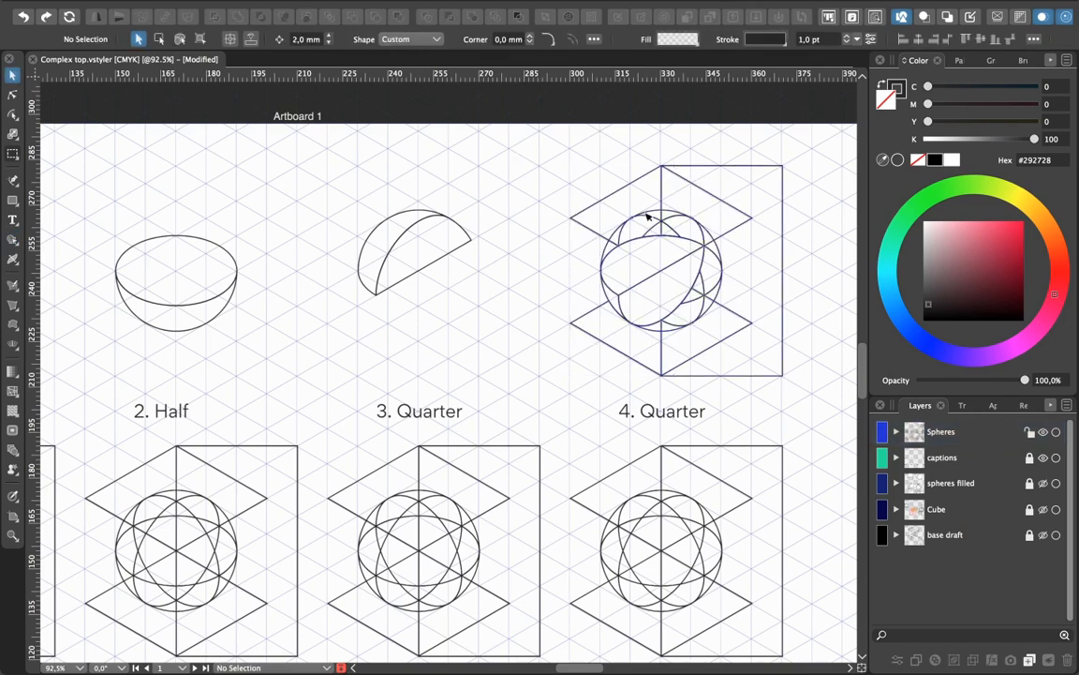
Delete the leftover sphere outline, ellipses, rectangle and cutting planes from the "4. Quarter" drawing, keeping only the two cut faces and outer shell
left_click(660, 214)
key("Delete")
left_click_drag(642, 165, 685, 215)
key("Delete")
left_click(687, 225)
key("Delete")
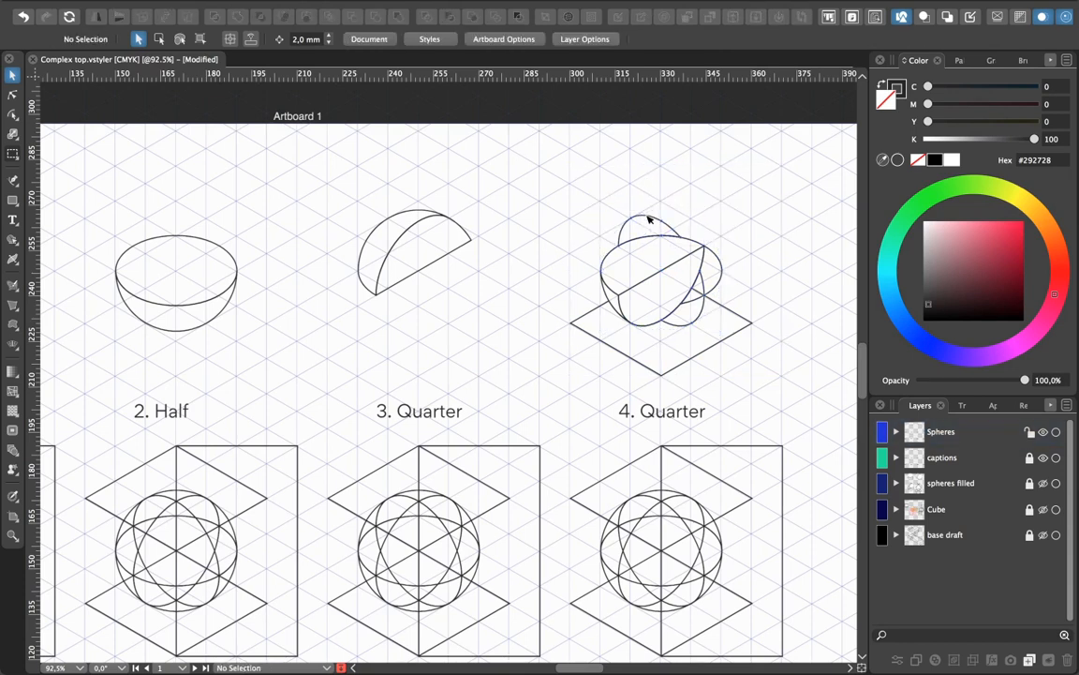
left_click(648, 219)
key("Delete")
left_click(712, 268)
key("Delete")
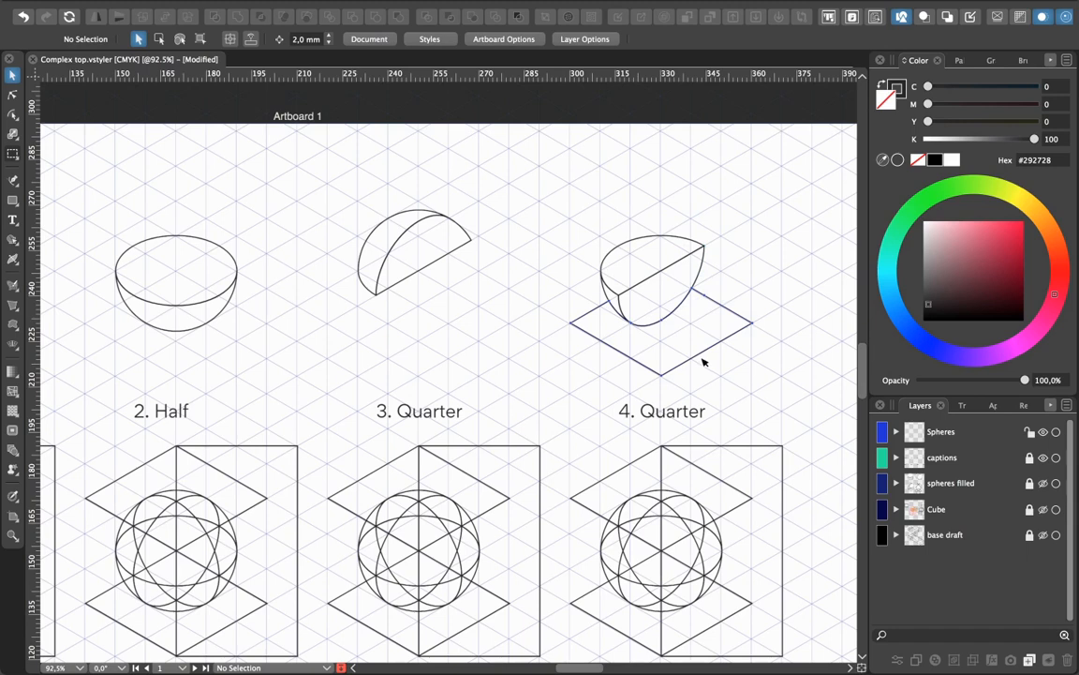
left_click(703, 360)
key("Delete")
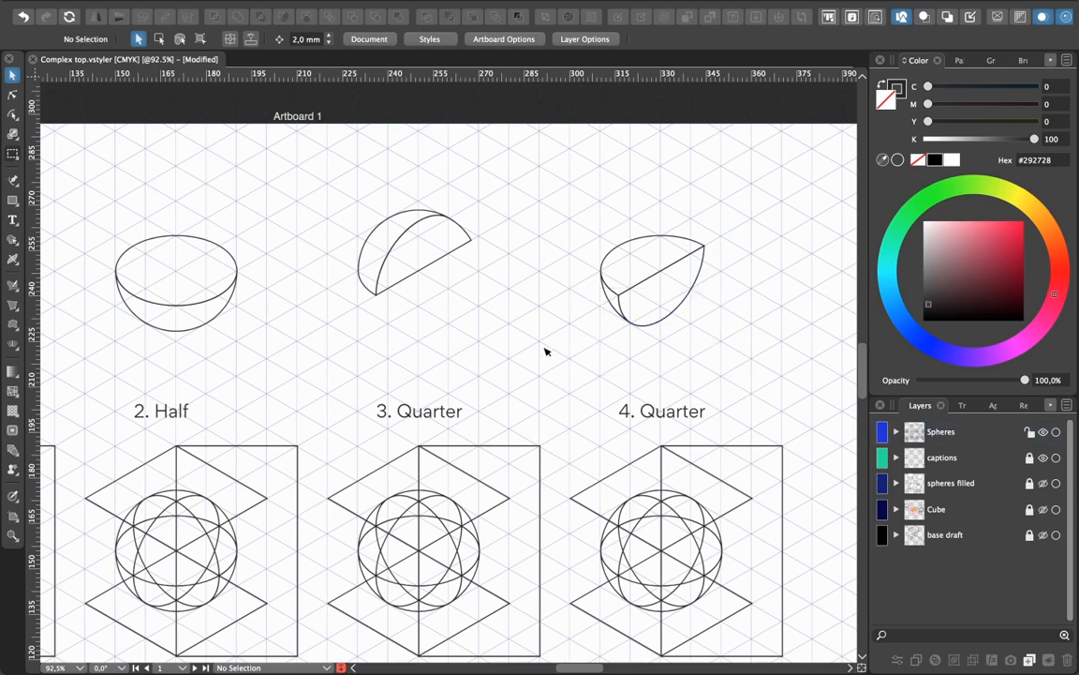
With Shape Builder, merge the "5. Quarter" construction's regions above the horizontal ellipse's lower arc and right of the tilted ellipse's arc into one outline
scroll(546, 352, "down", 5)
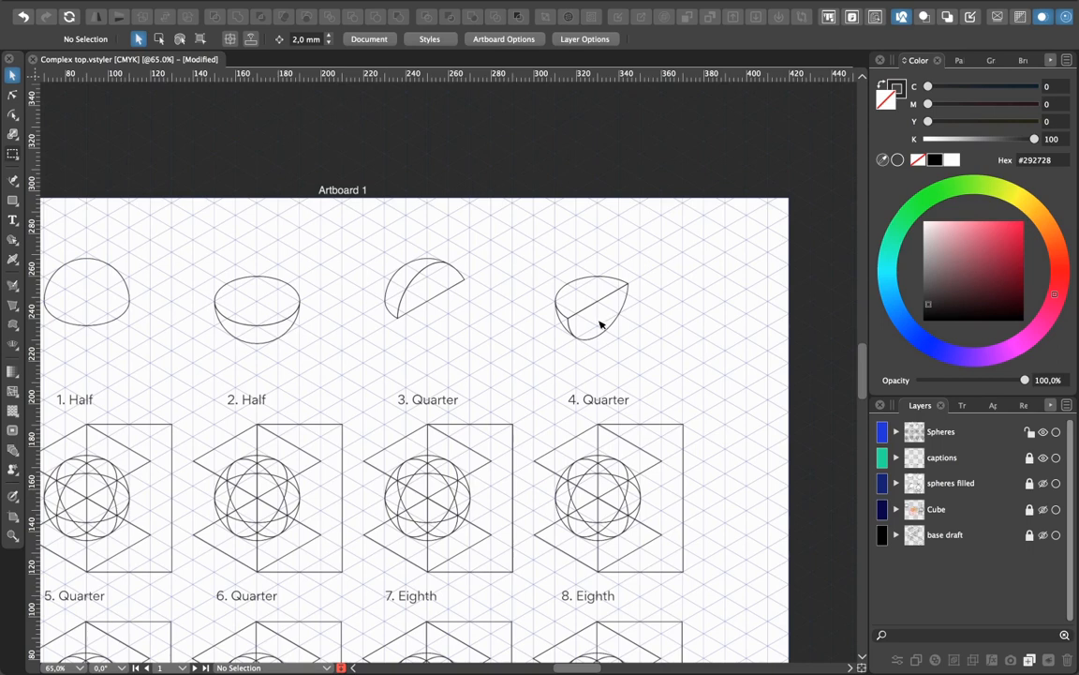
left_click_drag(479, 340, 641, 269)
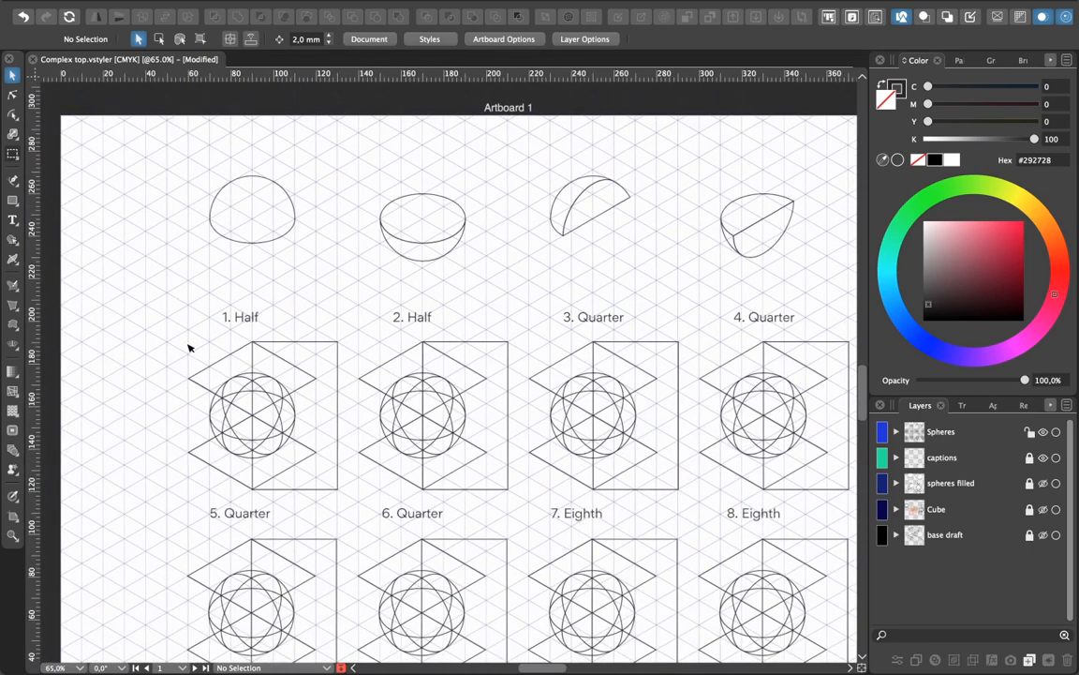
left_click_drag(187, 347, 334, 505)
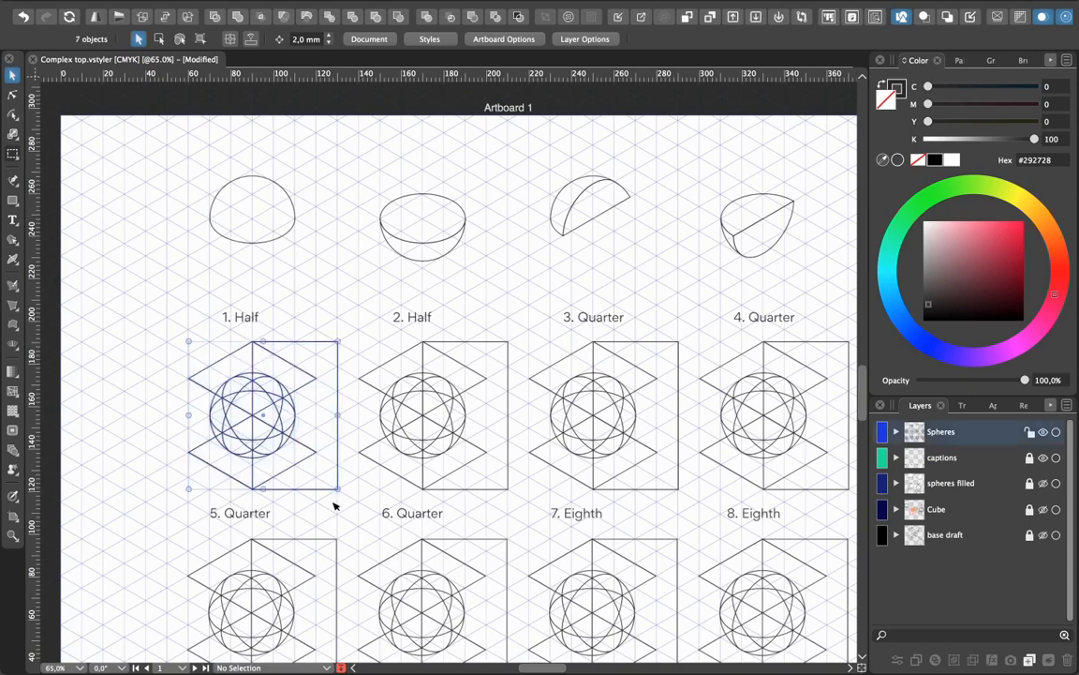
key("super+plus")
key("super+plus")
key("super+plus")
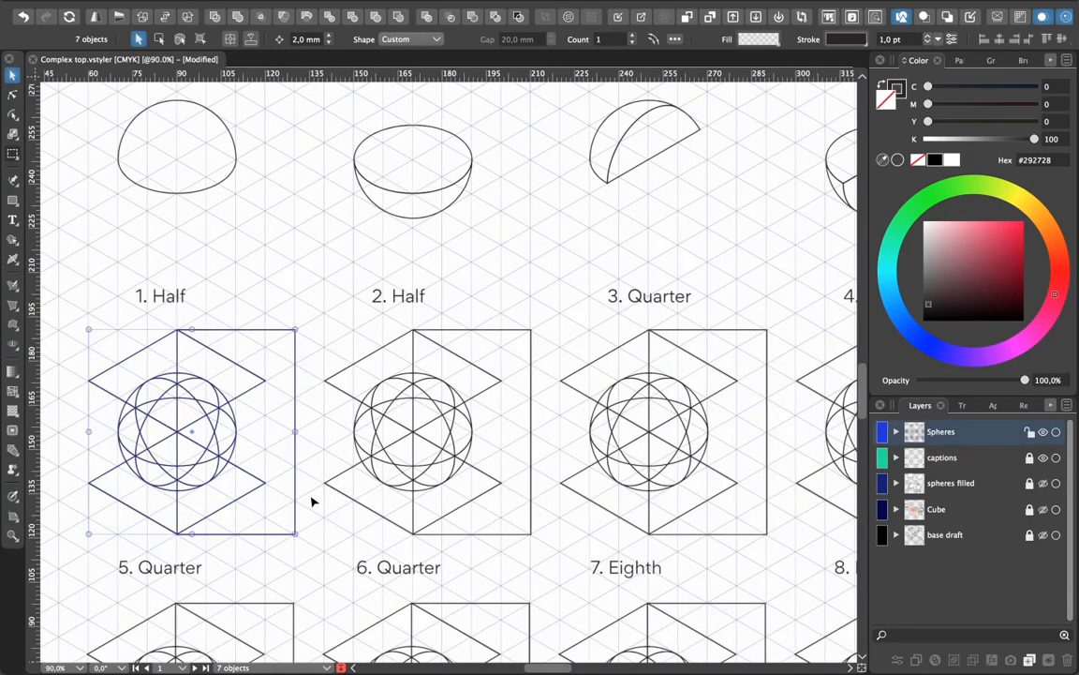
left_click_drag(321, 509, 418, 435)
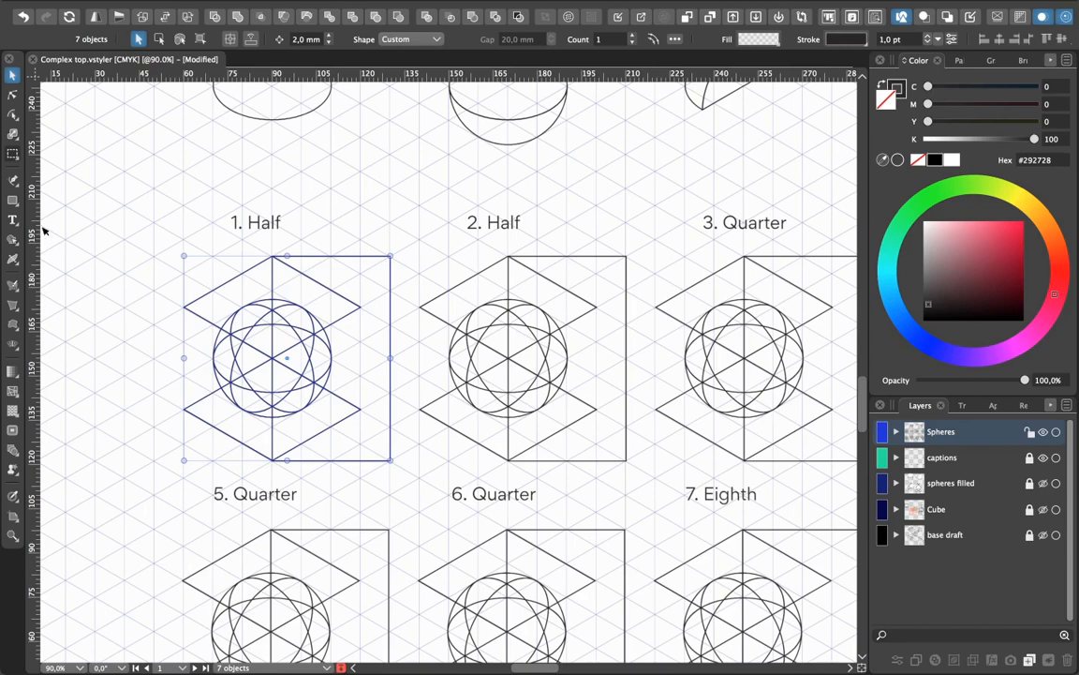
left_click(12, 240)
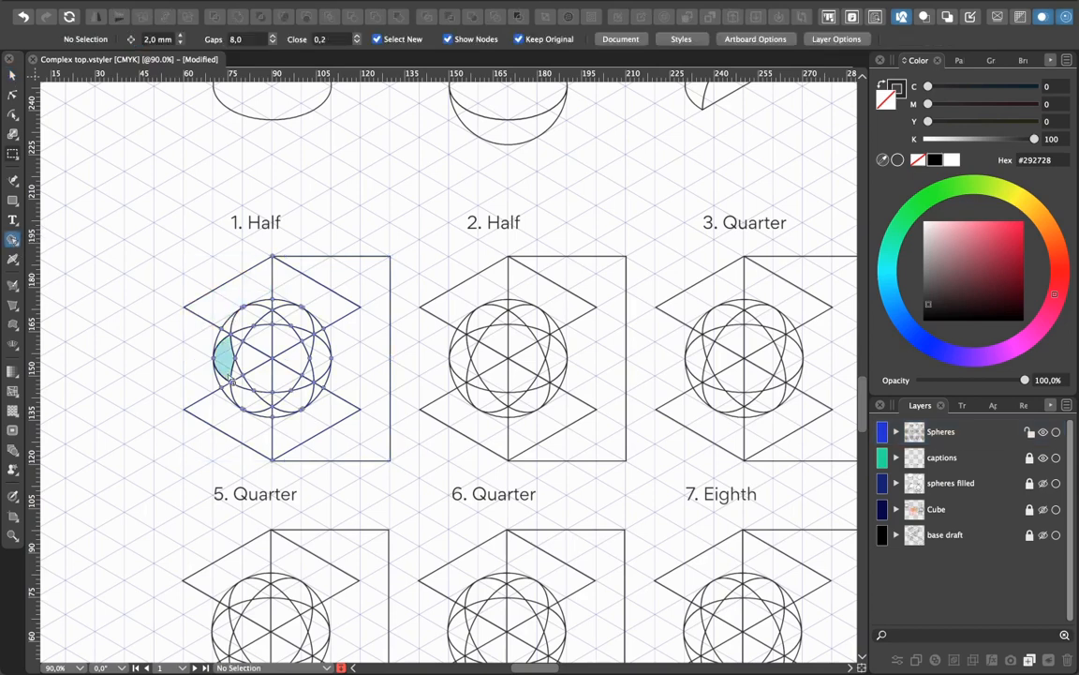
mouse_move(239, 375)
left_mouse_down()
mouse_move(283, 364)
mouse_move(245, 288)
mouse_move(318, 339)
mouse_move(323, 366)
mouse_move(300, 382)
left_mouse_up()
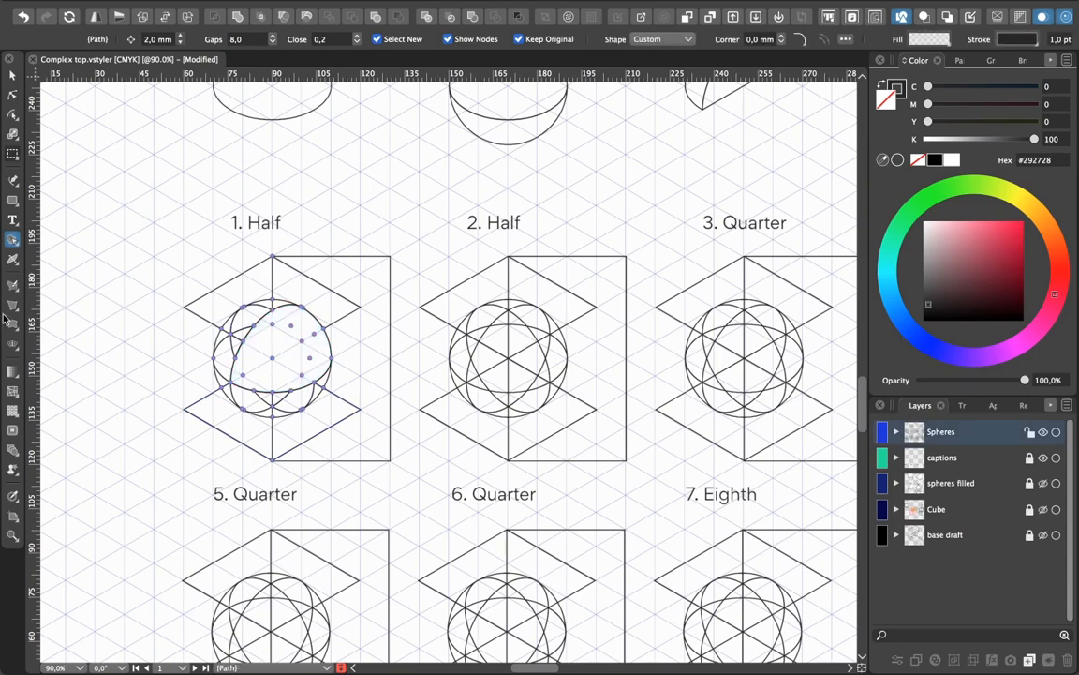
Delete the leftover sphere outline, ellipses, rectangle and cutting planes from the "5. Quarter" drawing, keeping only the merged outline
left_click(12, 76)
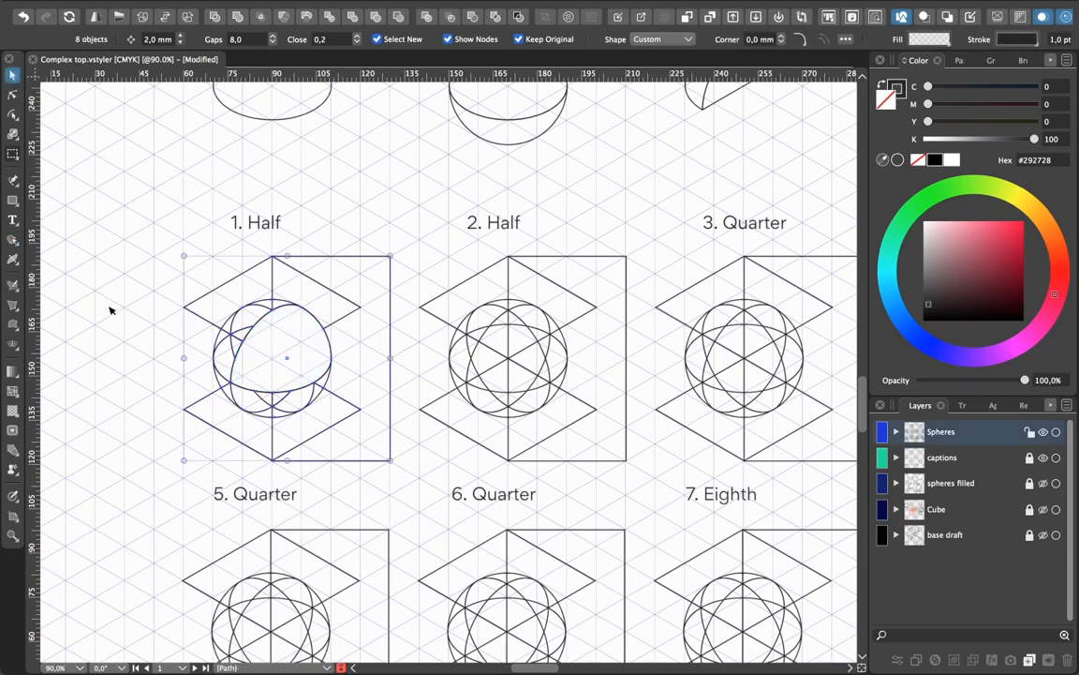
left_click(110, 309)
left_click(216, 355)
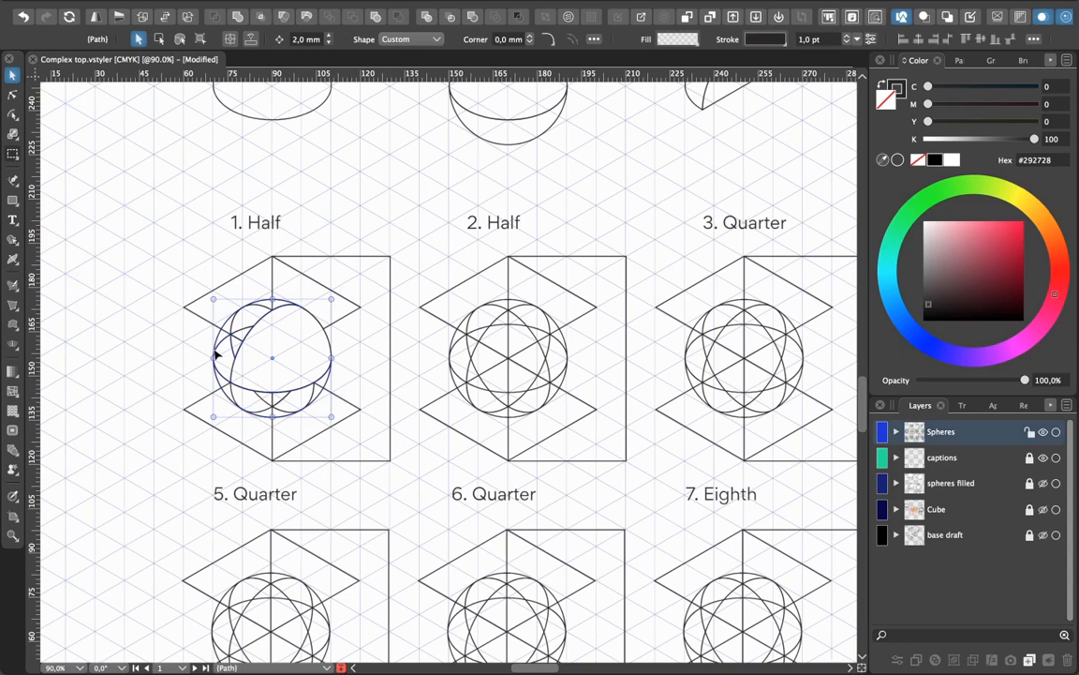
key("Delete")
left_click(216, 354)
left_click_drag(189, 274, 231, 347)
key("Delete")
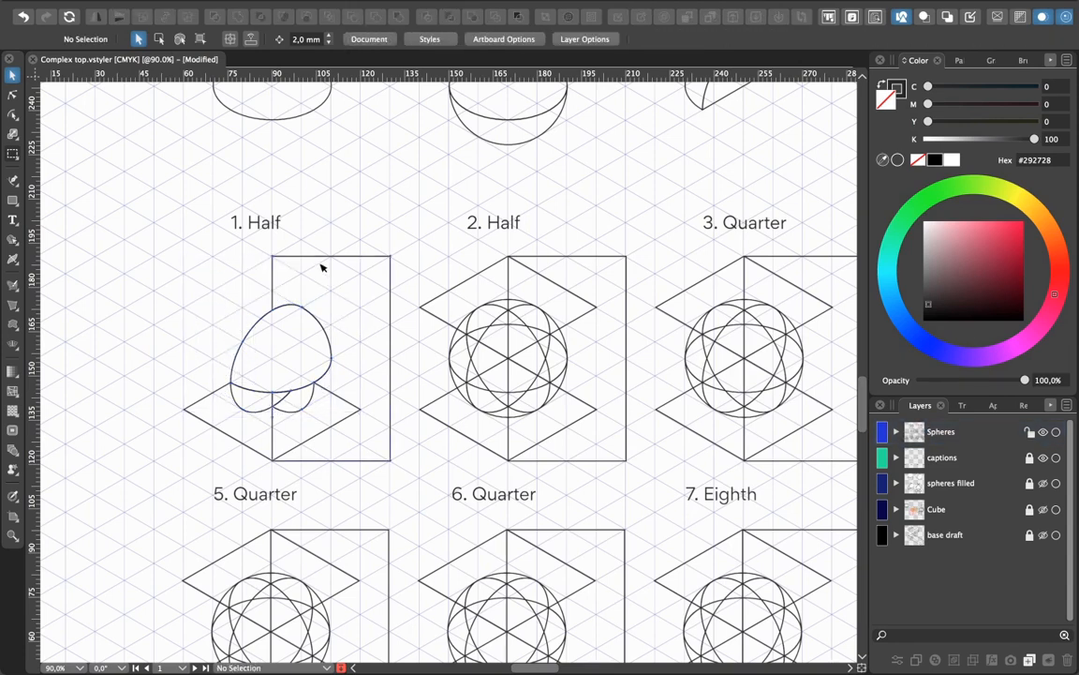
left_click(321, 268)
key("Delete")
left_click(270, 409)
key("Delete")
left_click(241, 448)
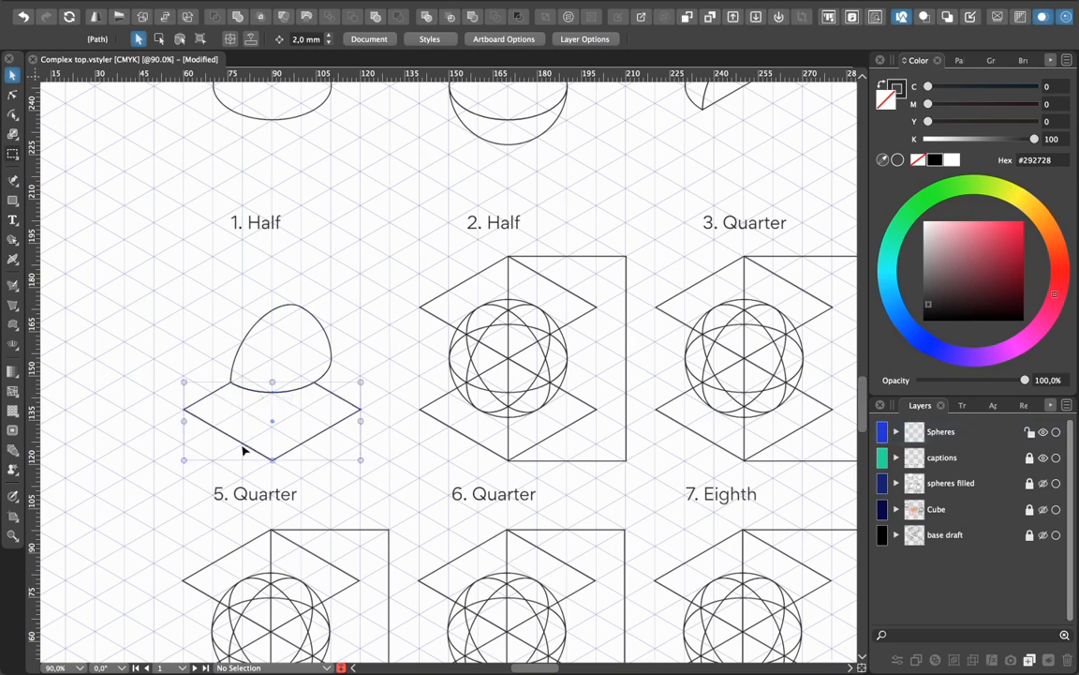
key("Delete")
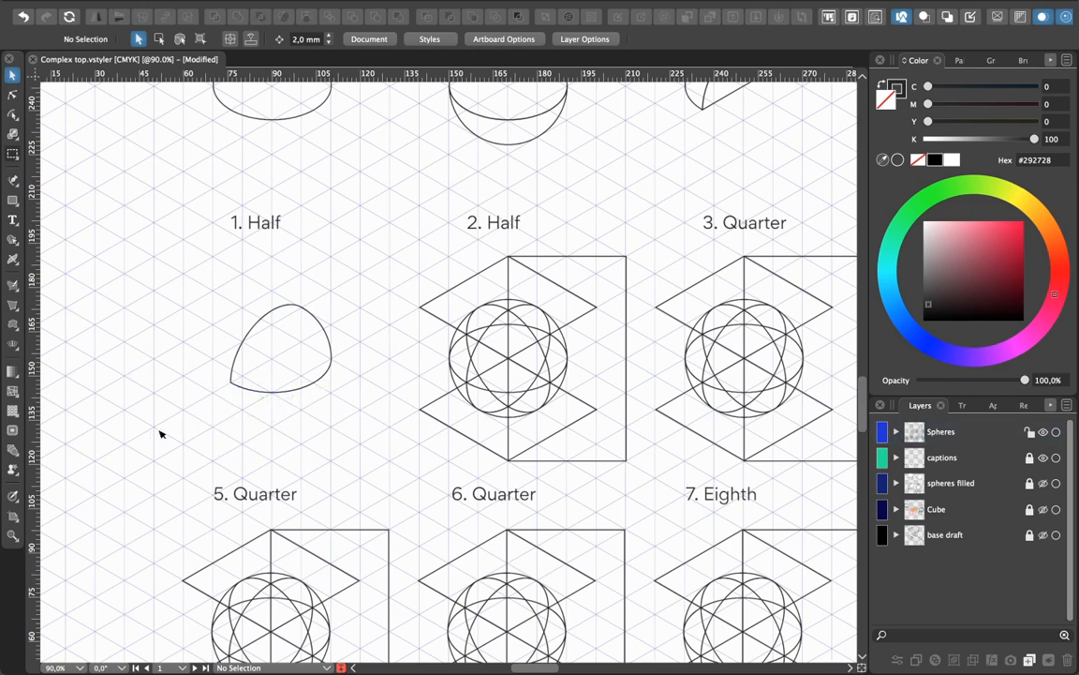
With Shape Builder, merge the "6. Quarter" construction's horizontal half-ellipse below the diagonal into a cut face and the sphere regions beneath it into a shell
scroll(412, 465, "right", 5)
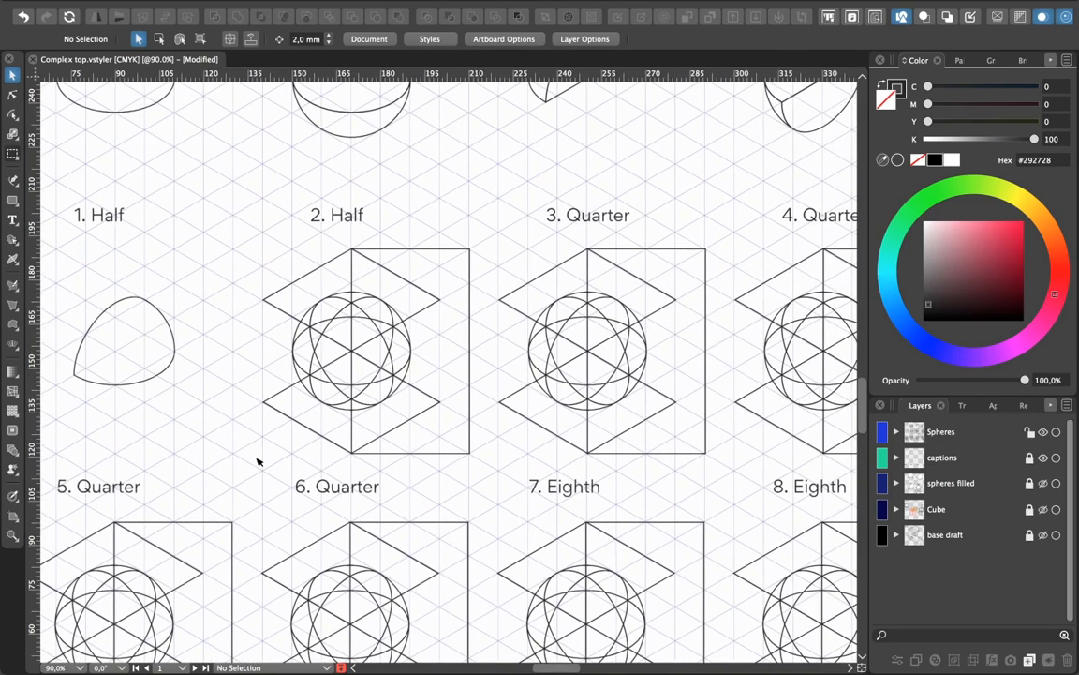
left_click_drag(275, 248, 2, 42)
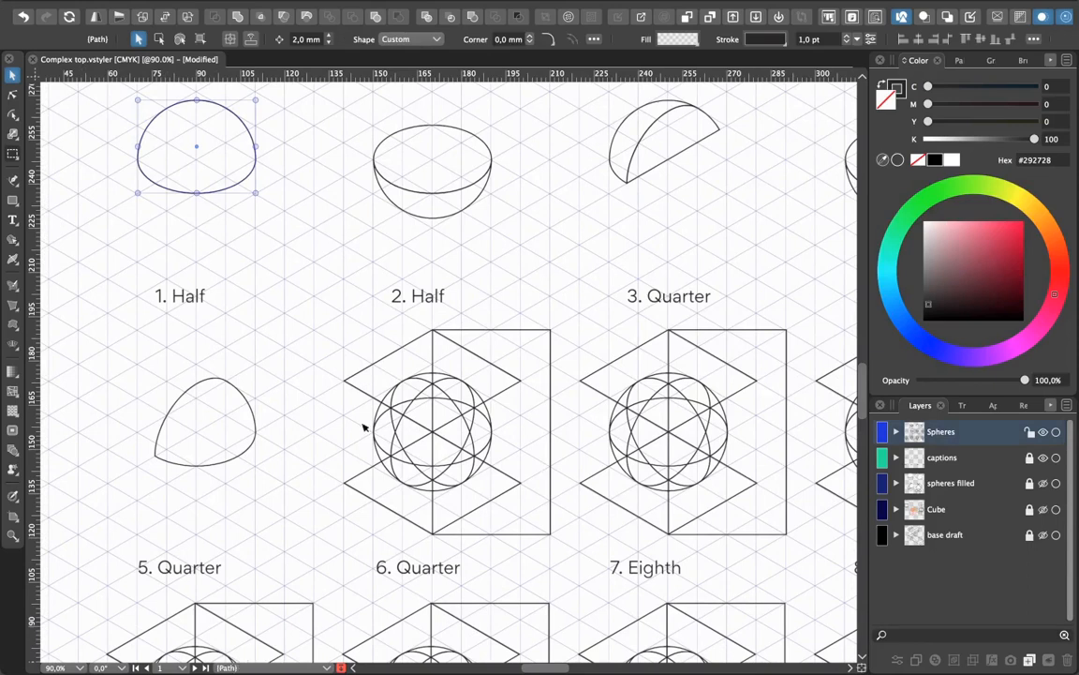
left_click_drag(328, 319, 573, 545)
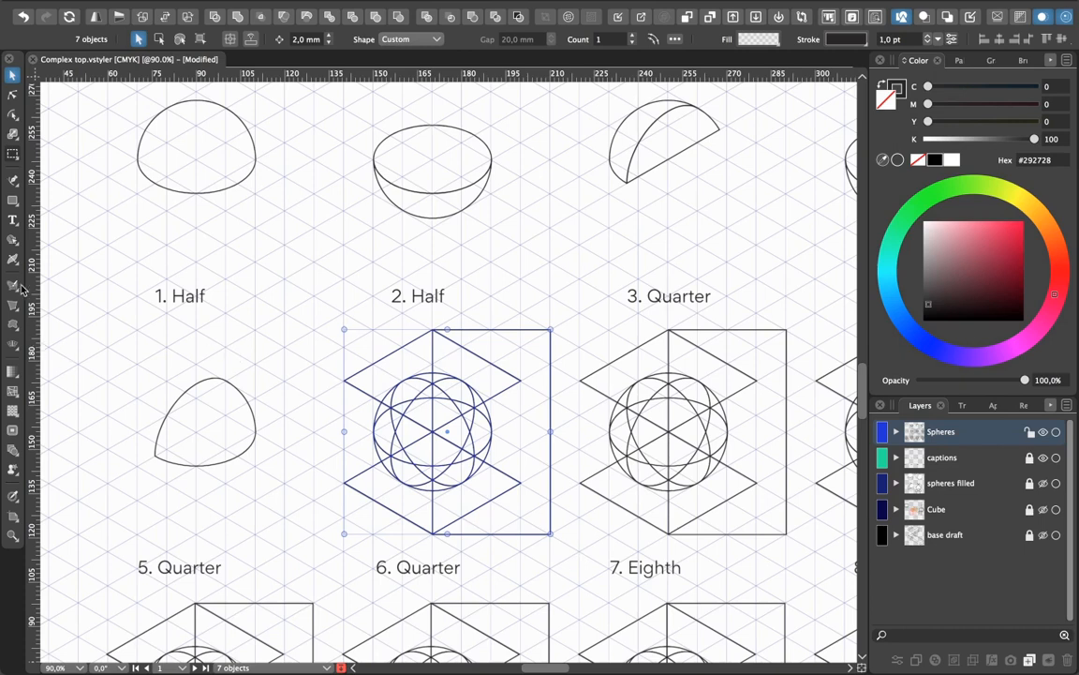
left_click(12, 239)
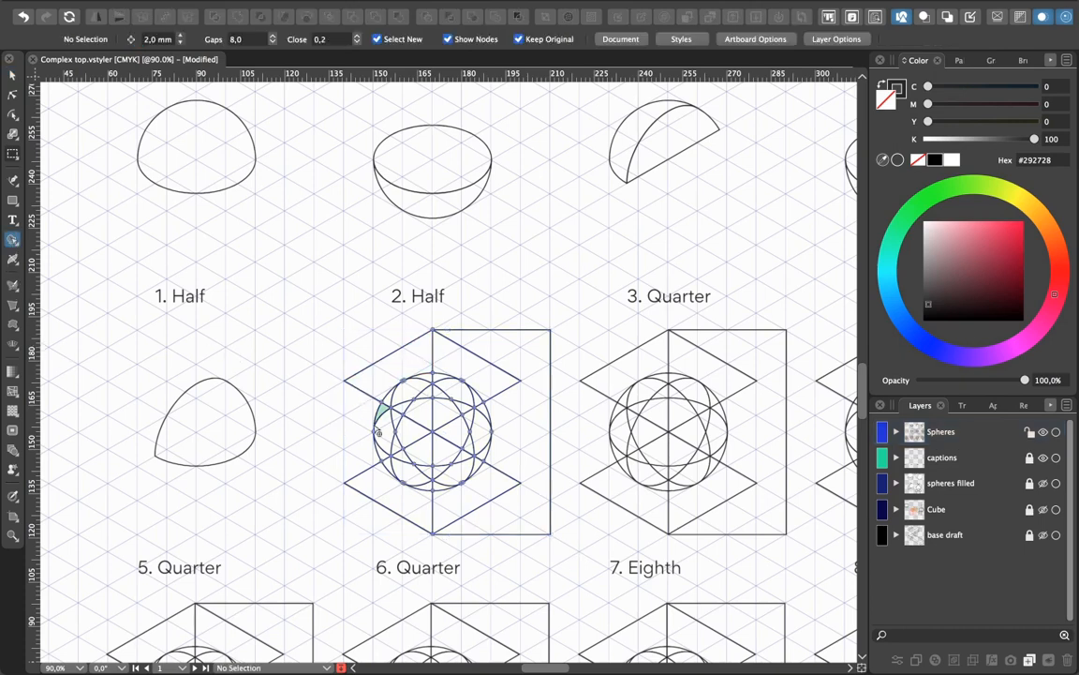
left_click_drag(471, 429, 472, 451)
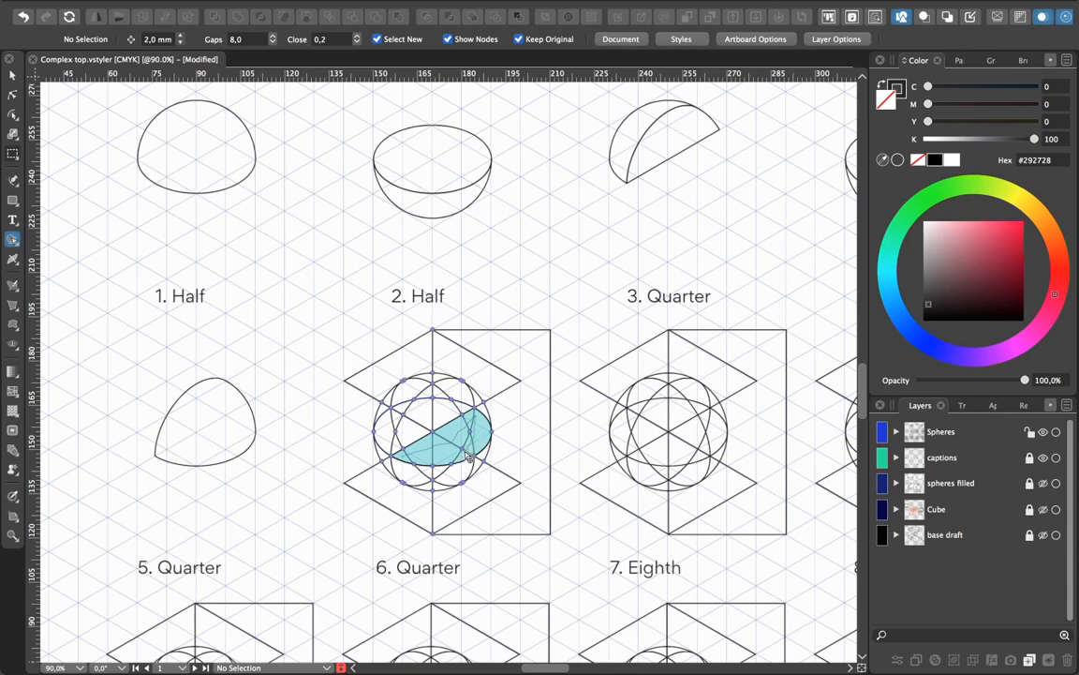
mouse_move(470, 450)
left_mouse_down()
mouse_move(481, 411)
mouse_move(472, 442)
left_mouse_up()
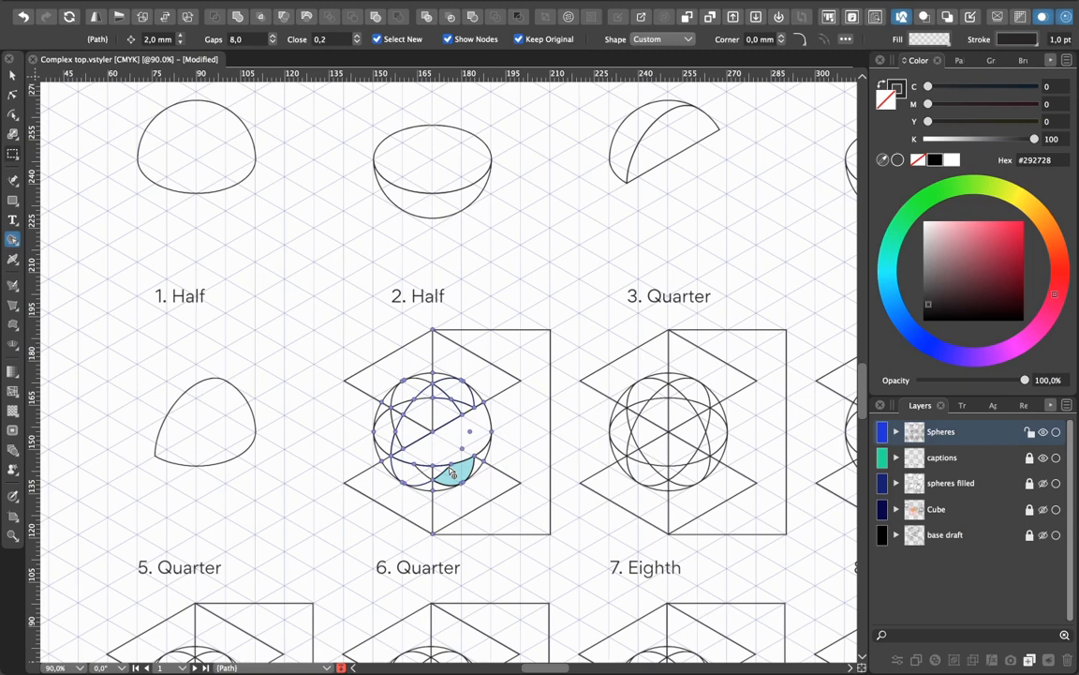
mouse_move(408, 476)
left_mouse_down()
mouse_move(433, 487)
mouse_move(479, 469)
left_mouse_up()
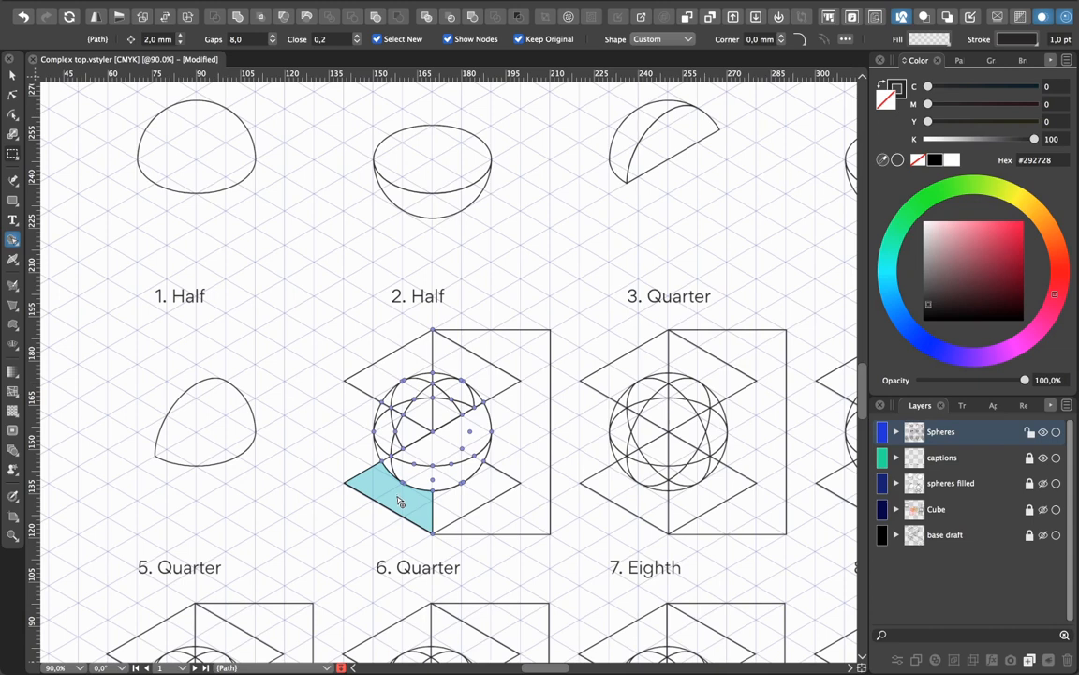
Delete the leftover upper sphere pieces, rectangle and cutting planes from the "6. Quarter" drawing, keeping only the cut face and lower shell
left_click(12, 75)
left_click(259, 367)
left_click(373, 399)
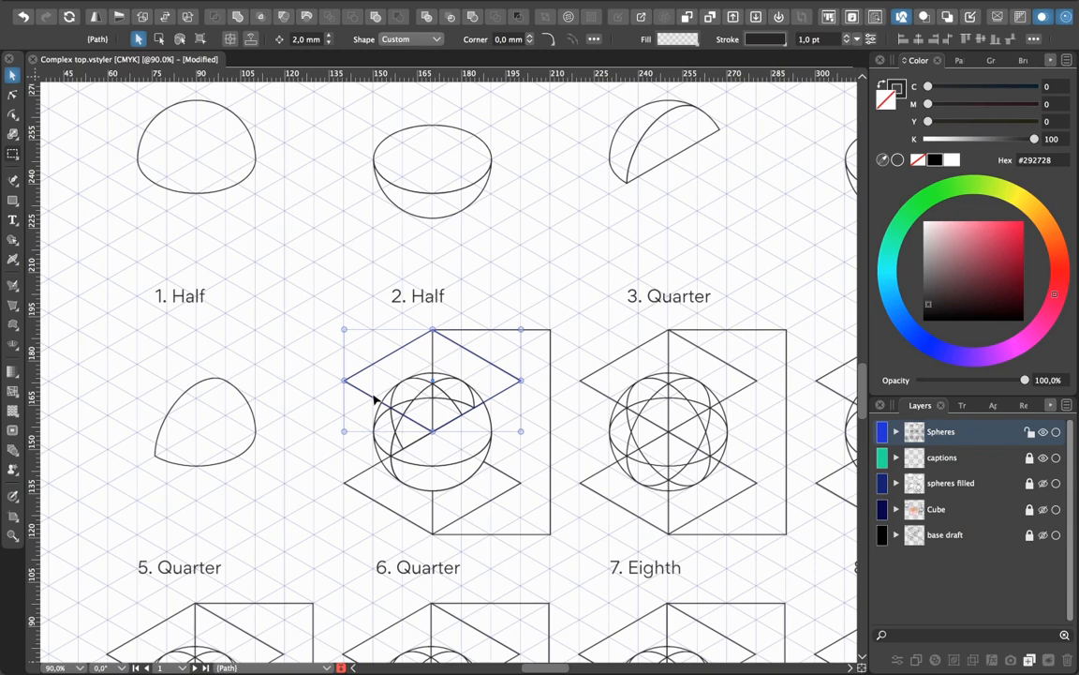
key("Delete")
left_click_drag(372, 373, 446, 414)
key("Delete")
left_click(409, 521)
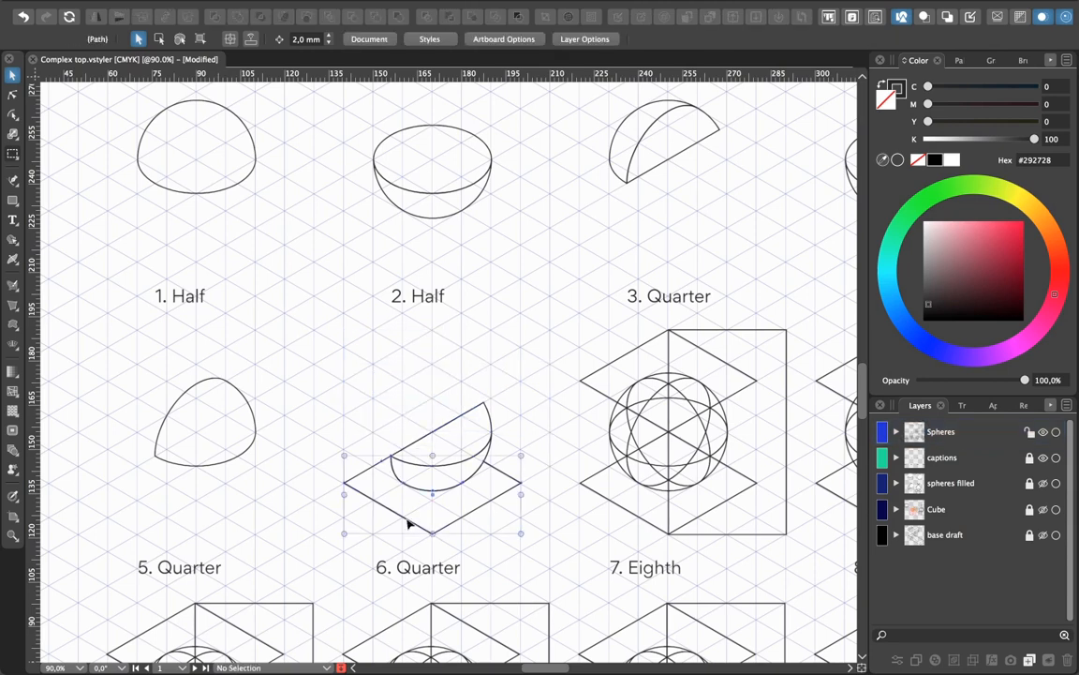
key("Delete")
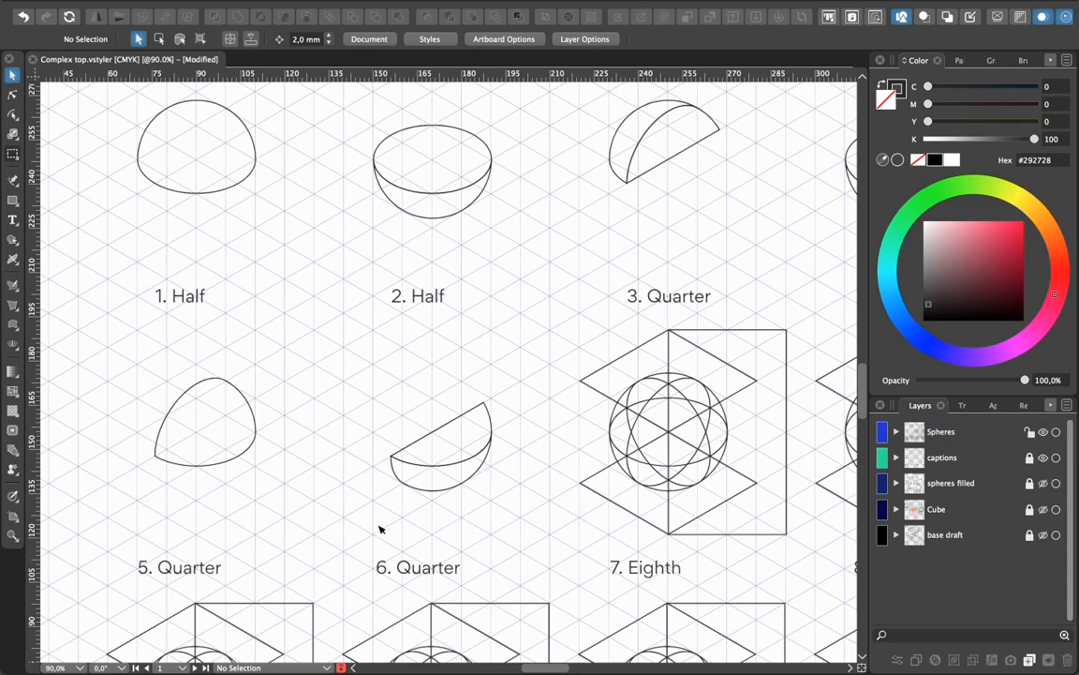
With Shape Builder, merge the "7. Eighth" construction's regions left of the sphere's center into a horizontal cut face, a vertical cut face and an outer shell
mouse_move(598, 537)
left_mouse_down()
mouse_move(320, 499)
mouse_move(278, 468)
left_mouse_up()
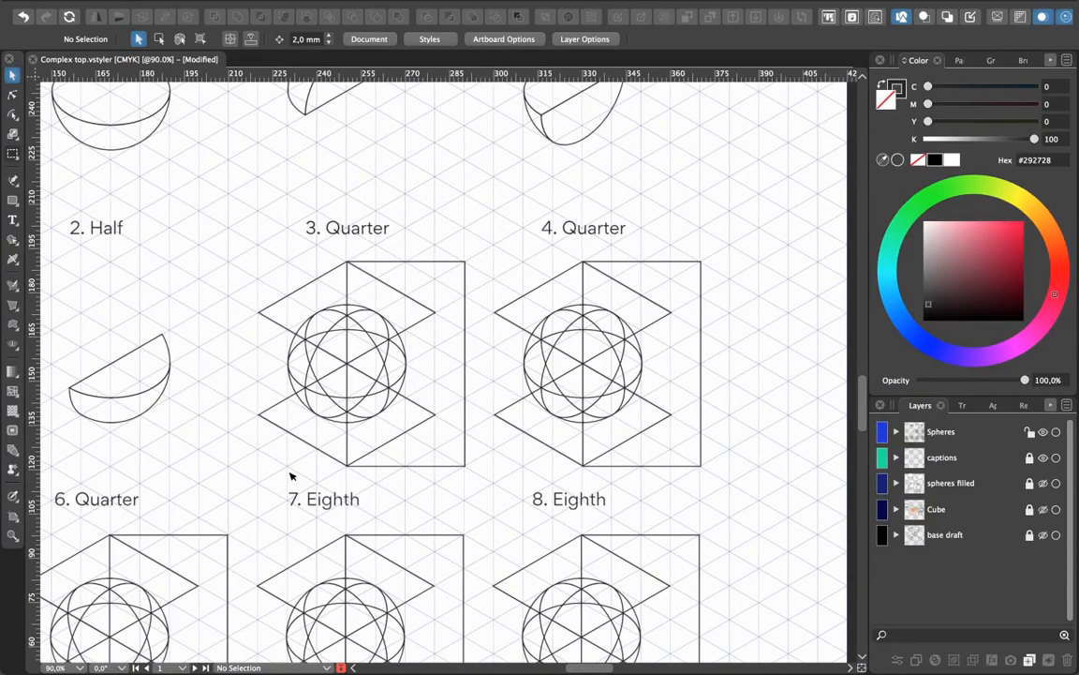
left_click_drag(242, 256, 473, 476)
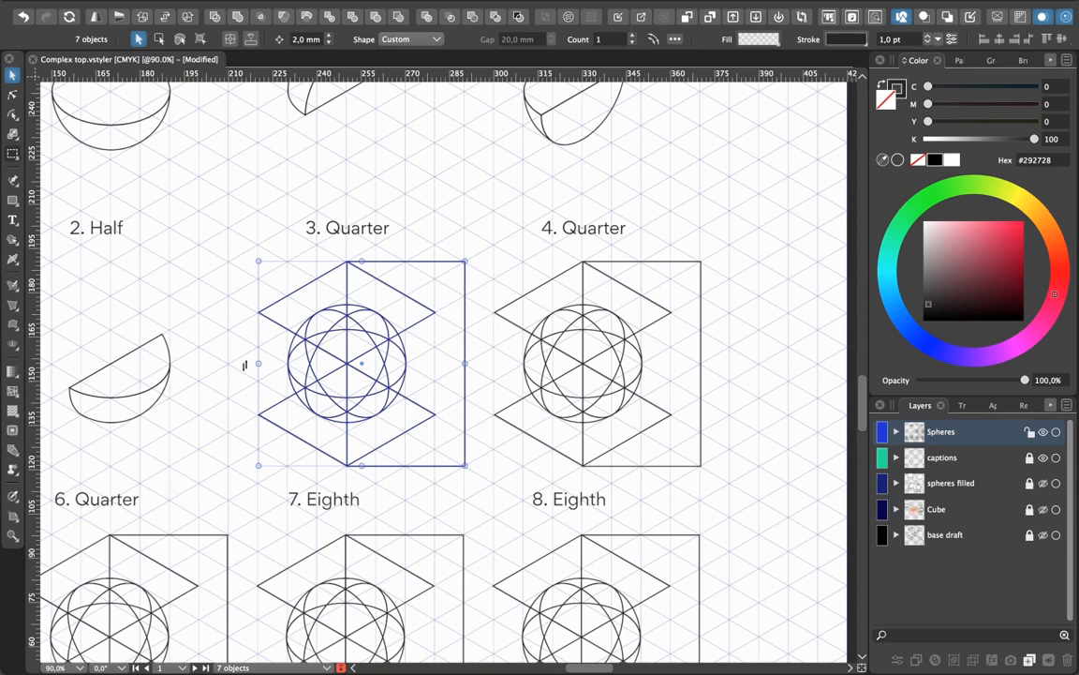
left_click(12, 240)
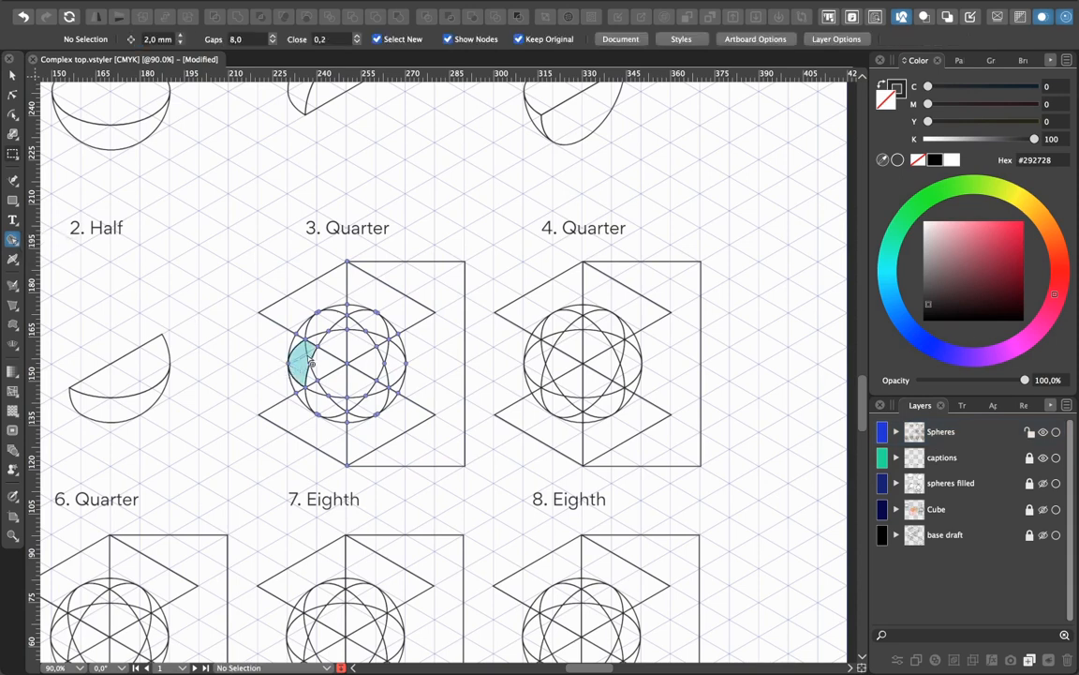
left_click(309, 365)
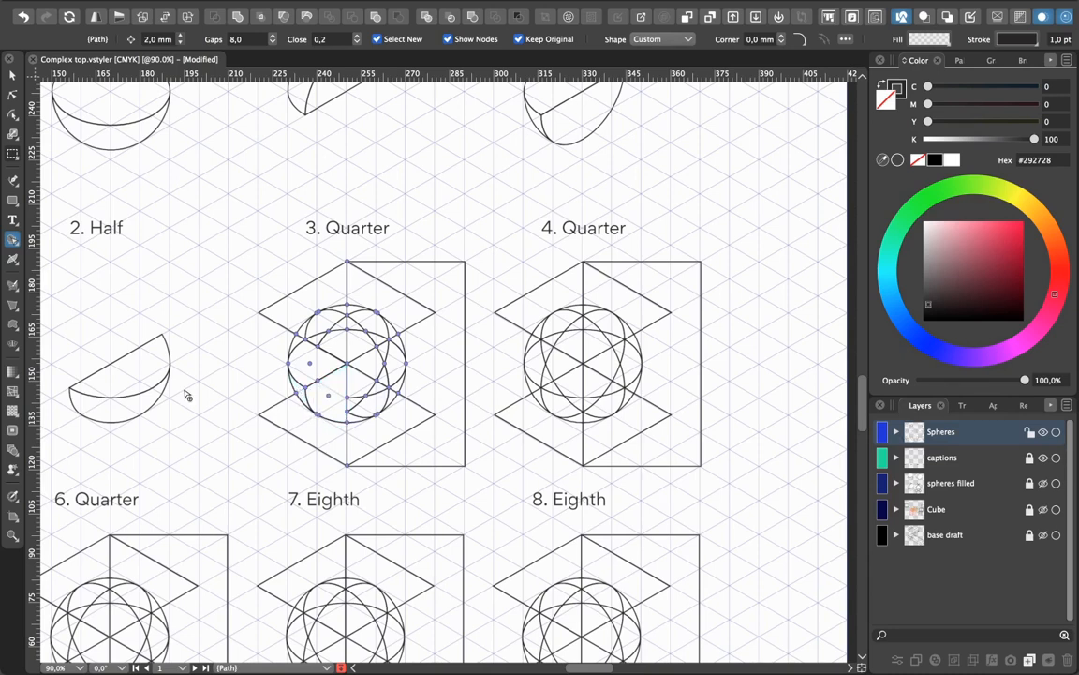
Delete the leftover ellipses, sphere outline, rectangle and cutting planes from the "7. Eighth" drawing, keeping only the two cut faces and outer shell
left_click(12, 78)
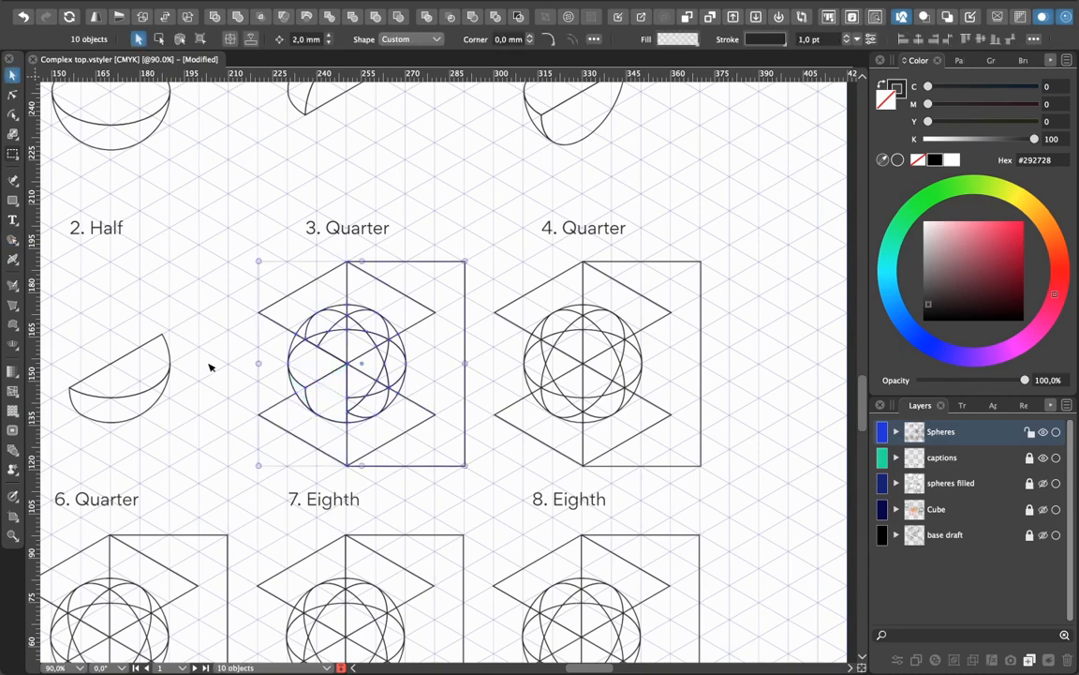
left_click(349, 318)
key("Delete")
left_click(348, 309)
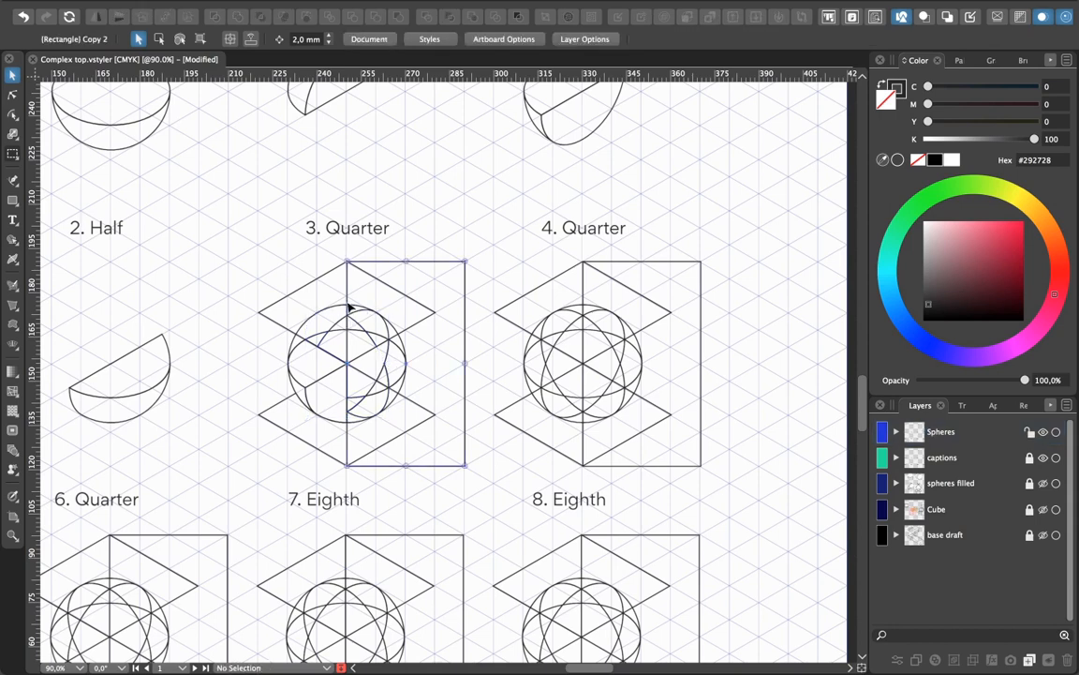
key("Delete")
left_click(330, 306)
key("Delete")
left_click(376, 284)
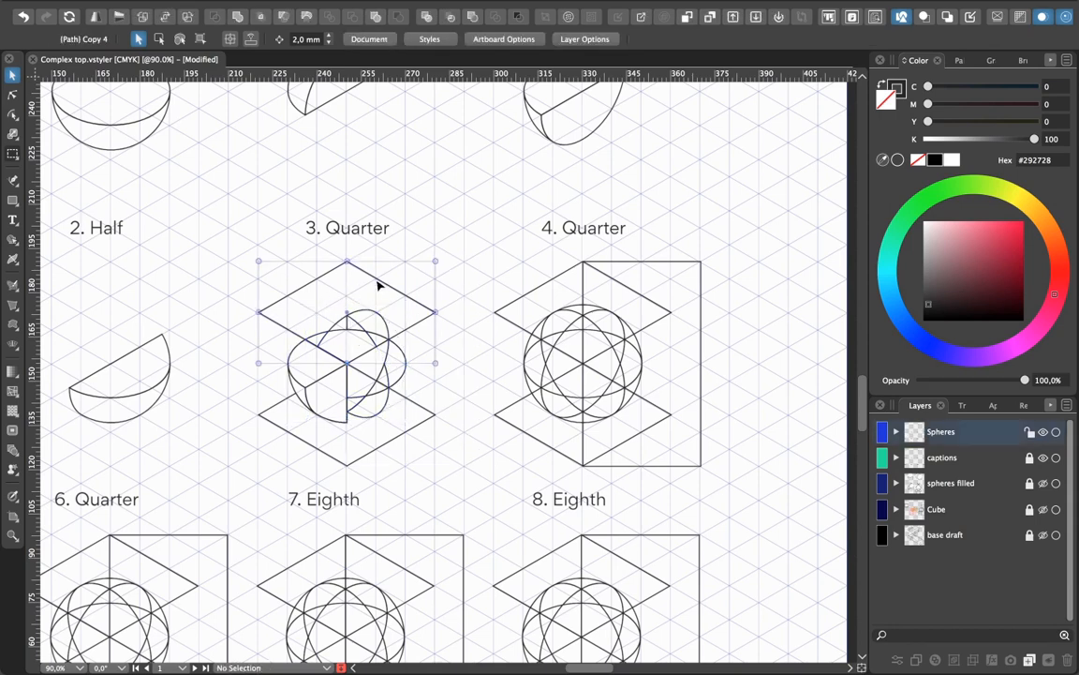
key("Delete")
left_click_drag(453, 469, 379, 337)
key("Delete")
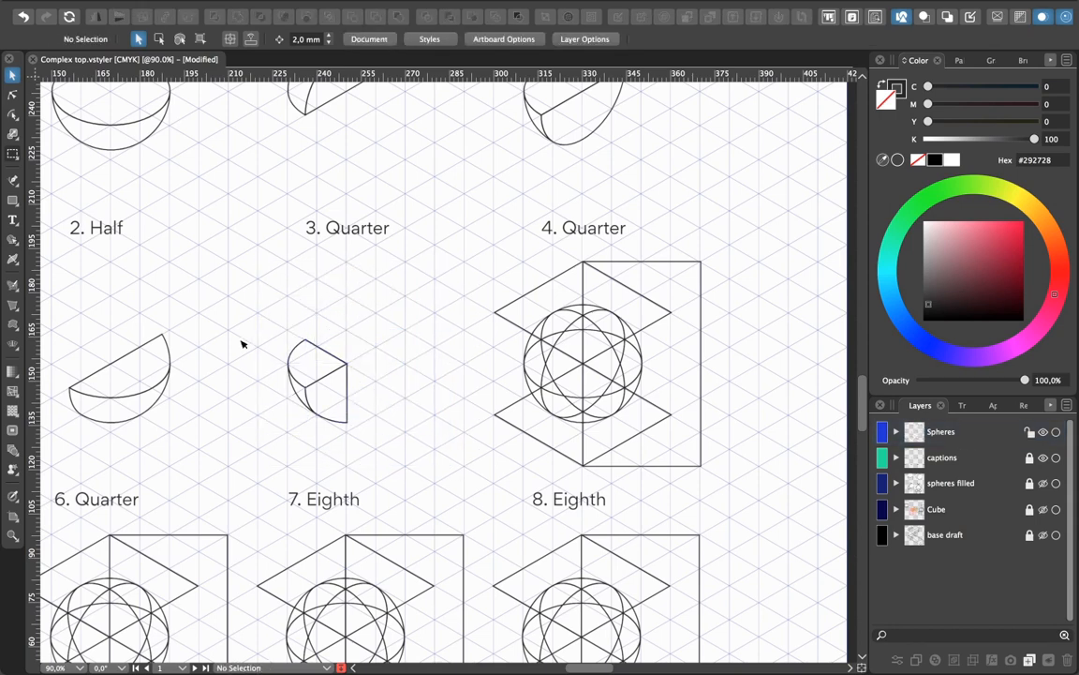
Duplicate the finished "7. Eighth" drawing beside itself and flip the copy horizontally
left_click_drag(265, 332, 321, 426)
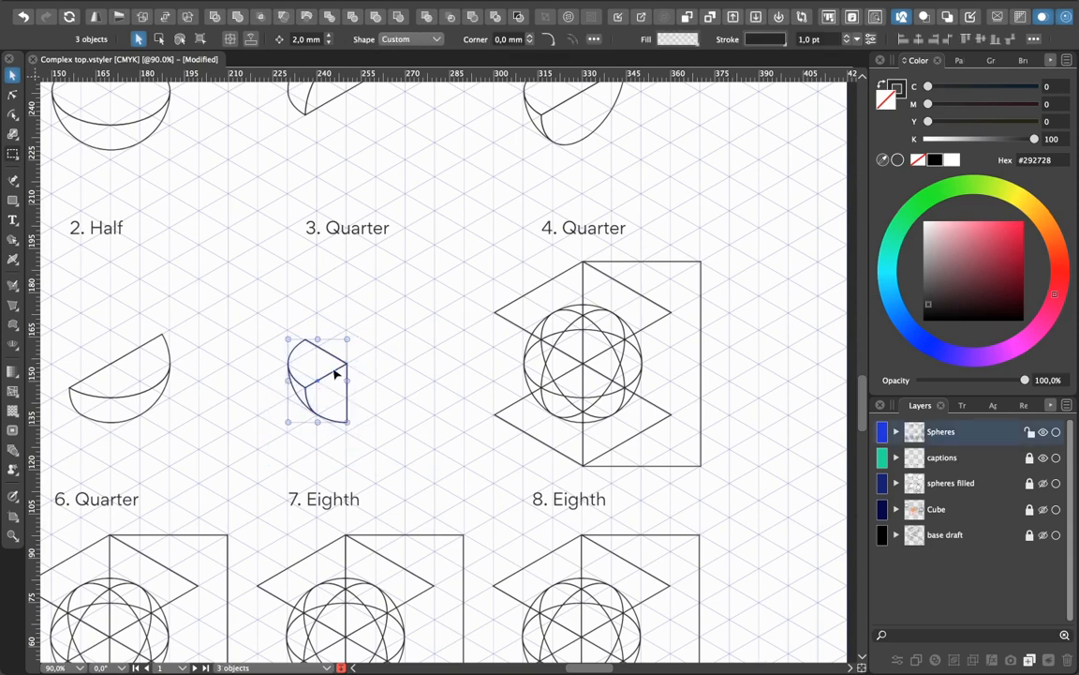
left_click_drag(334, 373, 415, 371)
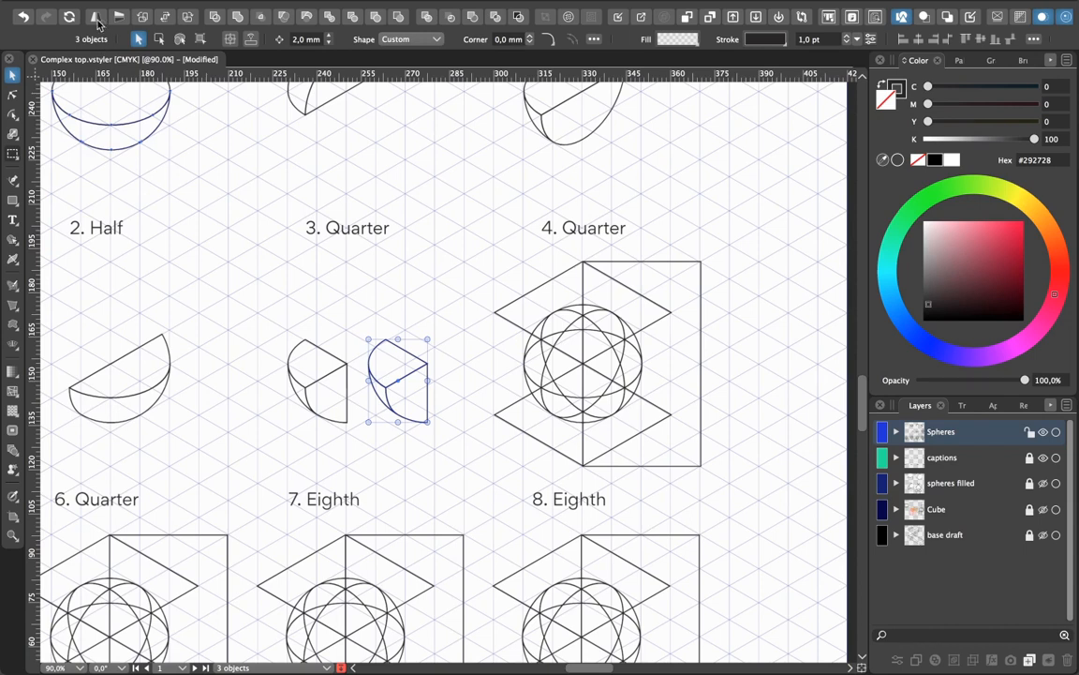
left_click(95, 18)
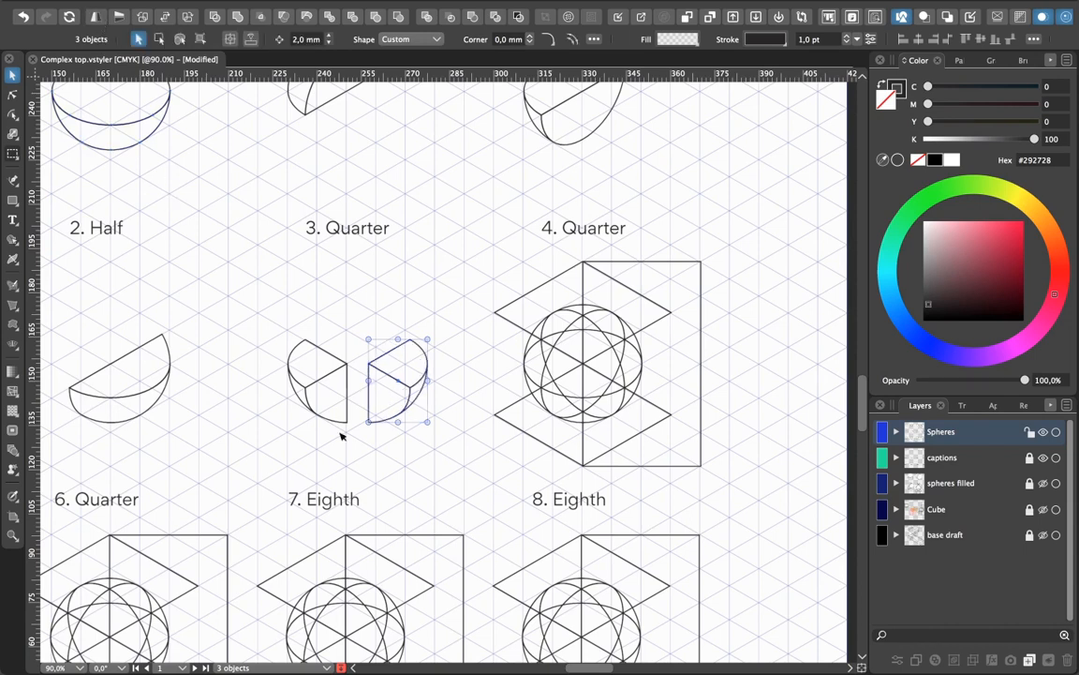
left_click(419, 484)
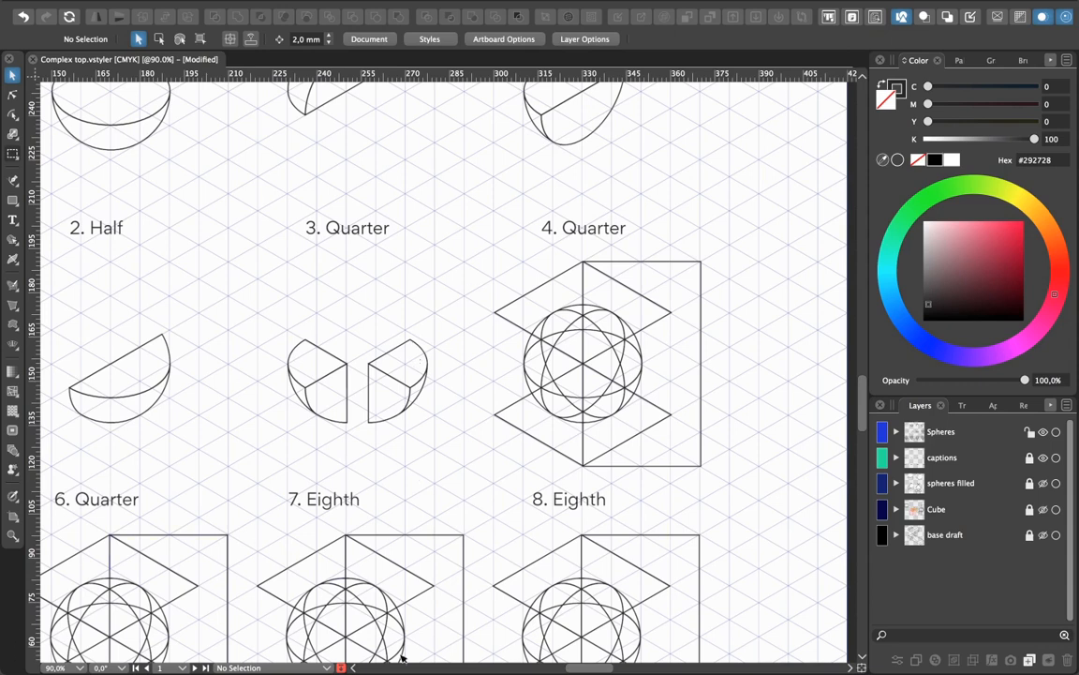
With Shape Builder, merge the "8. Eighth" construction's upper regions left of the sphere's center into a vertical cut face and an outer shell
left_click_drag(482, 259, 746, 484)
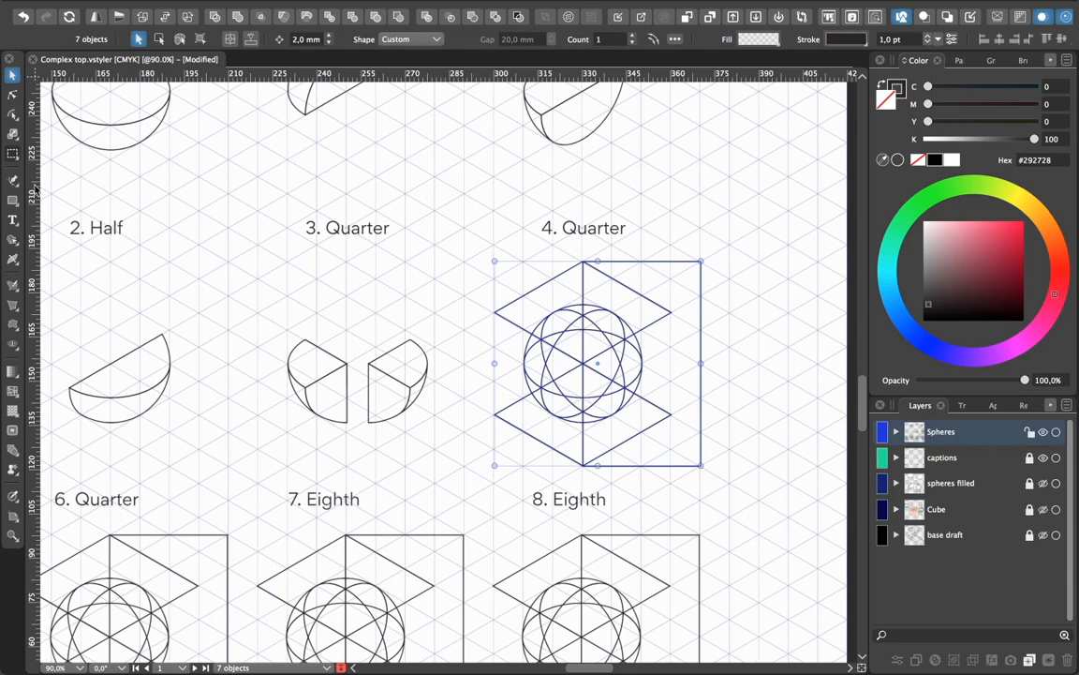
left_click(12, 240)
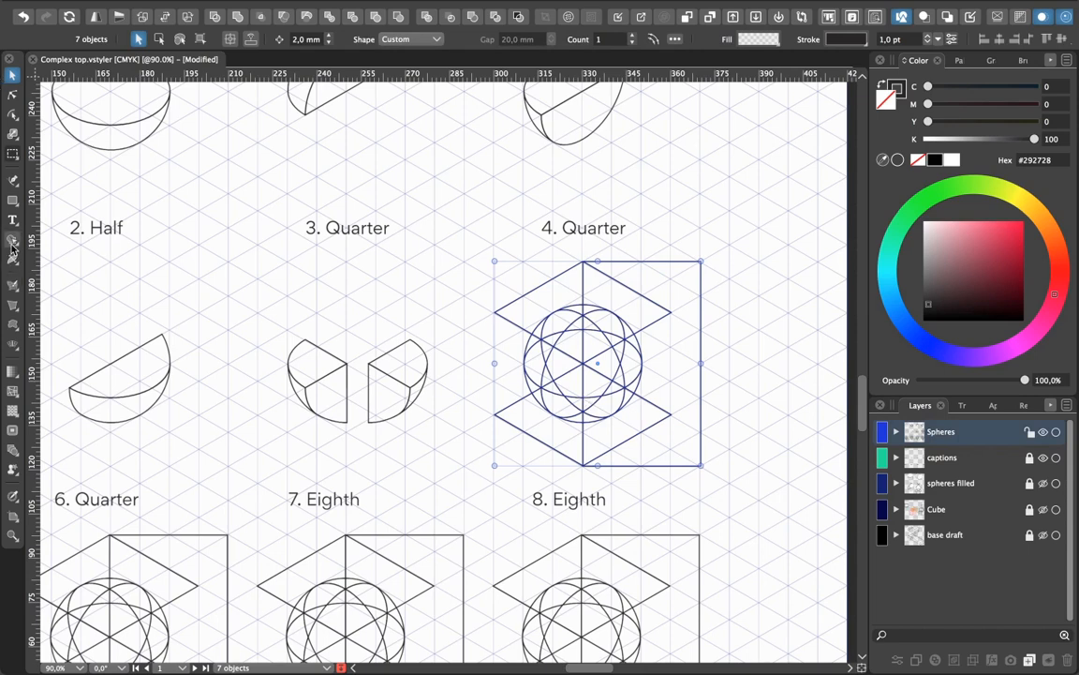
left_click_drag(546, 375, 573, 331)
left_click(573, 335)
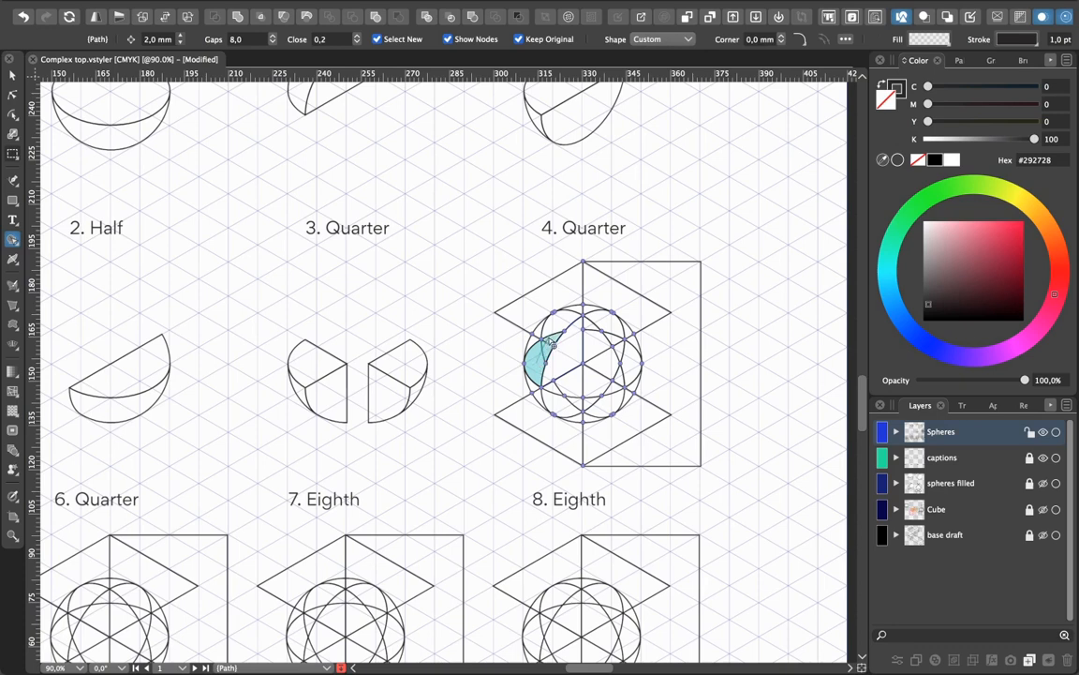
left_click_drag(539, 369, 537, 345)
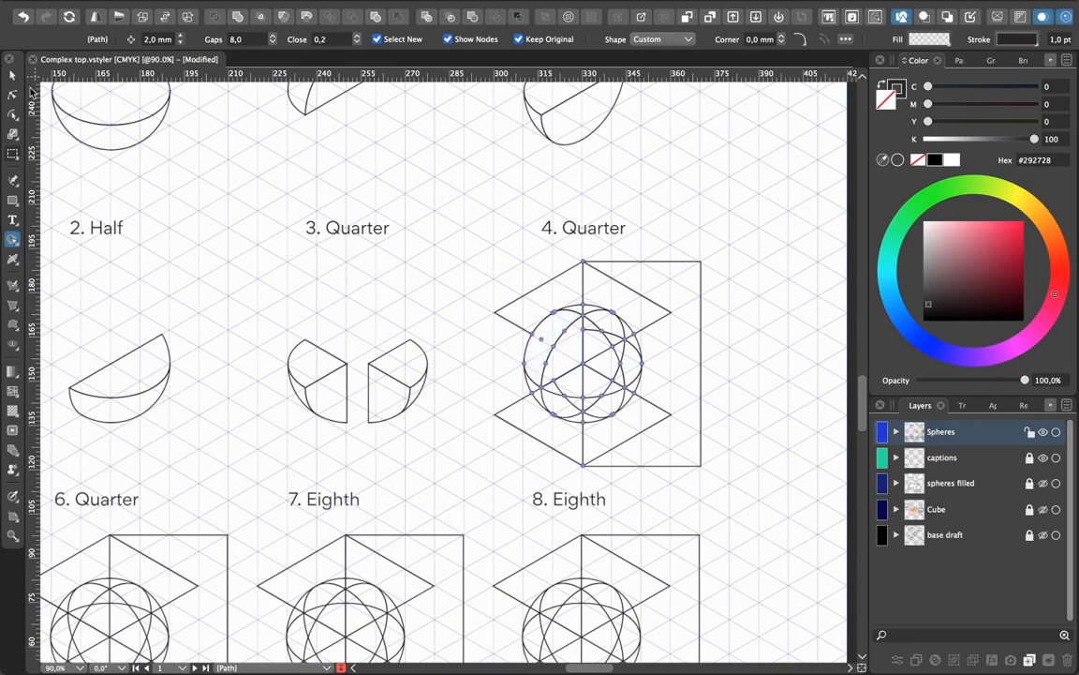
Delete the leftover ellipses, sphere outline, rectangle and cutting planes from the "8. Eighth" drawing, keeping only the cut face and outer shell
left_click(17, 77)
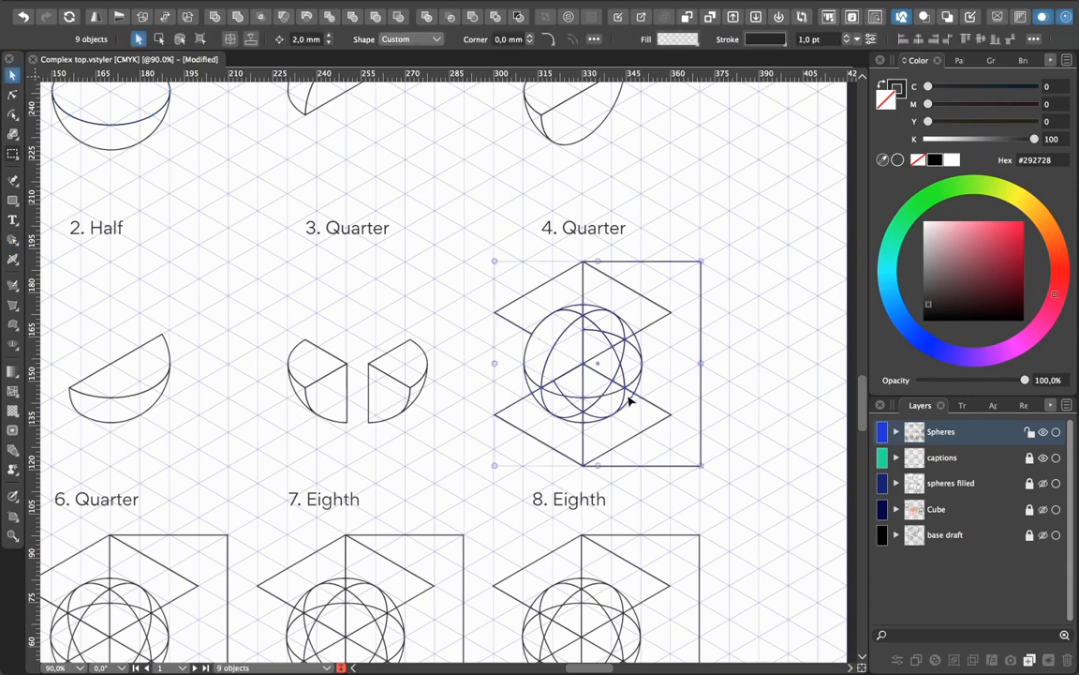
left_click(607, 433)
left_click(607, 419)
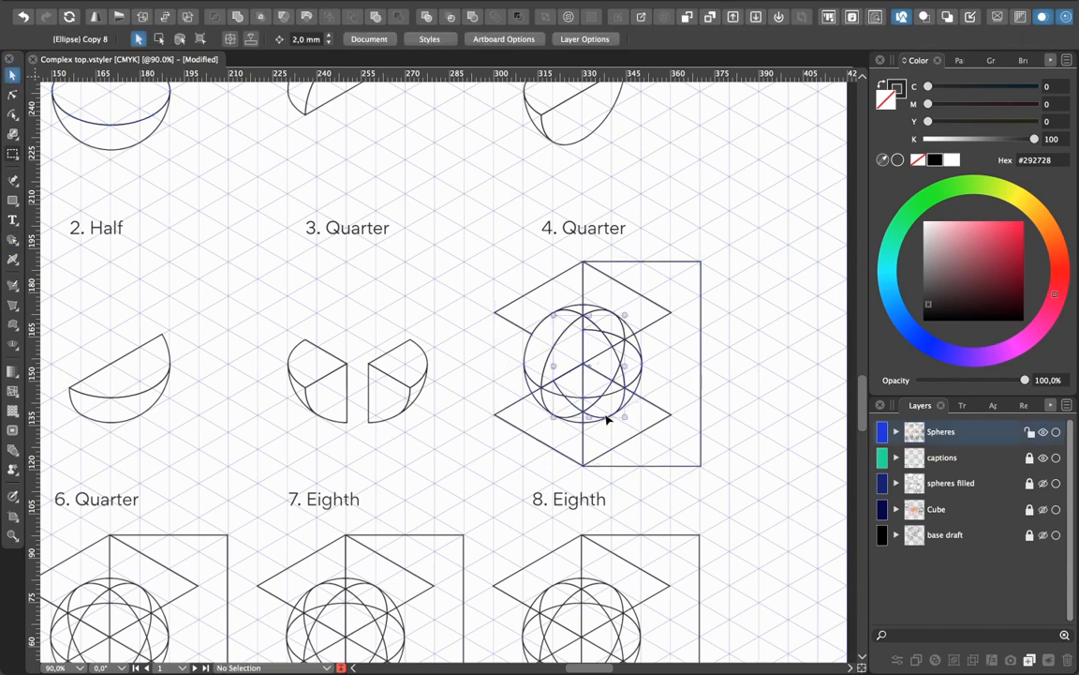
key("Delete")
left_click(624, 410)
key("Delete")
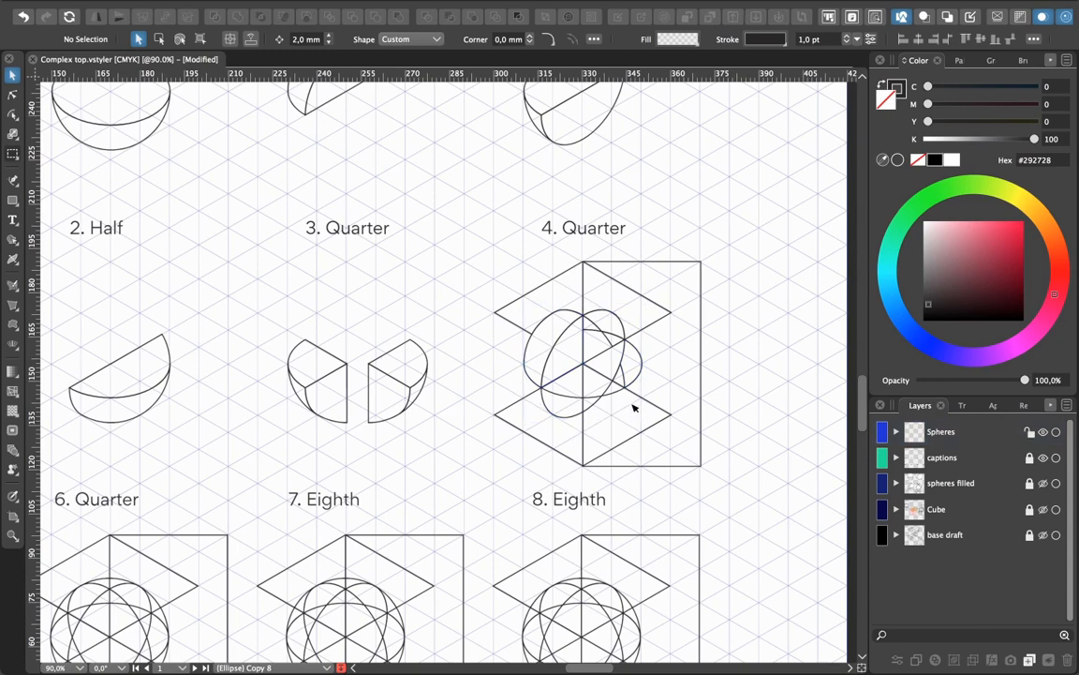
left_click_drag(701, 444, 631, 389)
key("Delete")
left_click_drag(691, 433, 611, 286)
key("Delete")
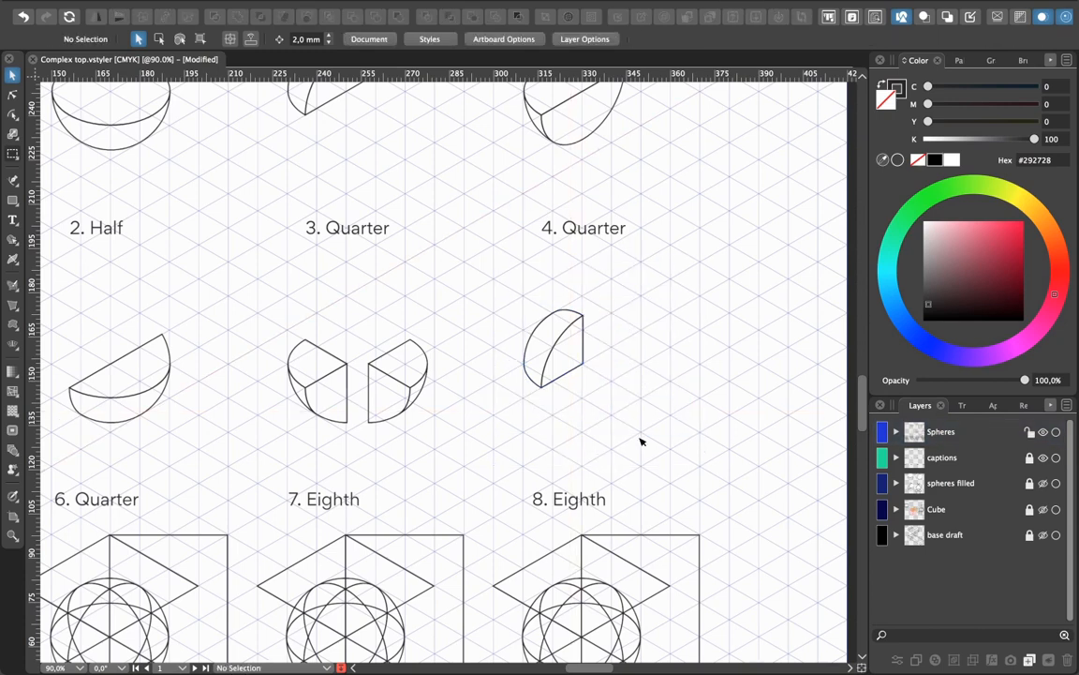
Duplicate the finished "8. Eighth" drawing beside itself and flip the copy horizontally
left_click(580, 349)
left_click_drag(512, 303, 645, 446)
left_click_drag(543, 375, 643, 376)
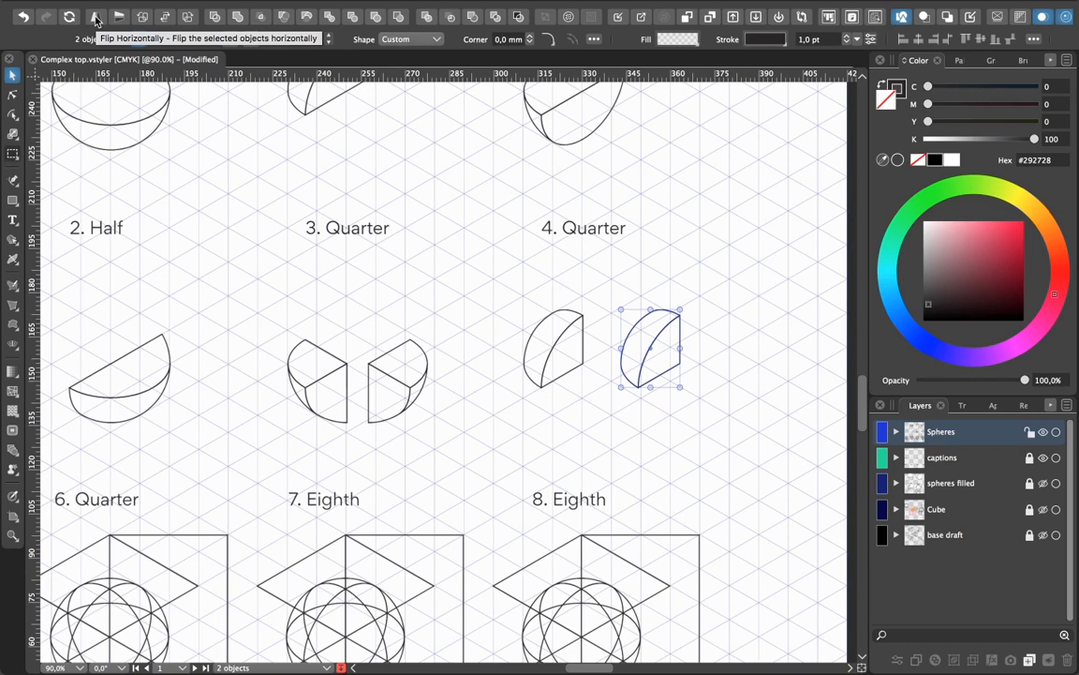
left_click(95, 18)
left_click(639, 428)
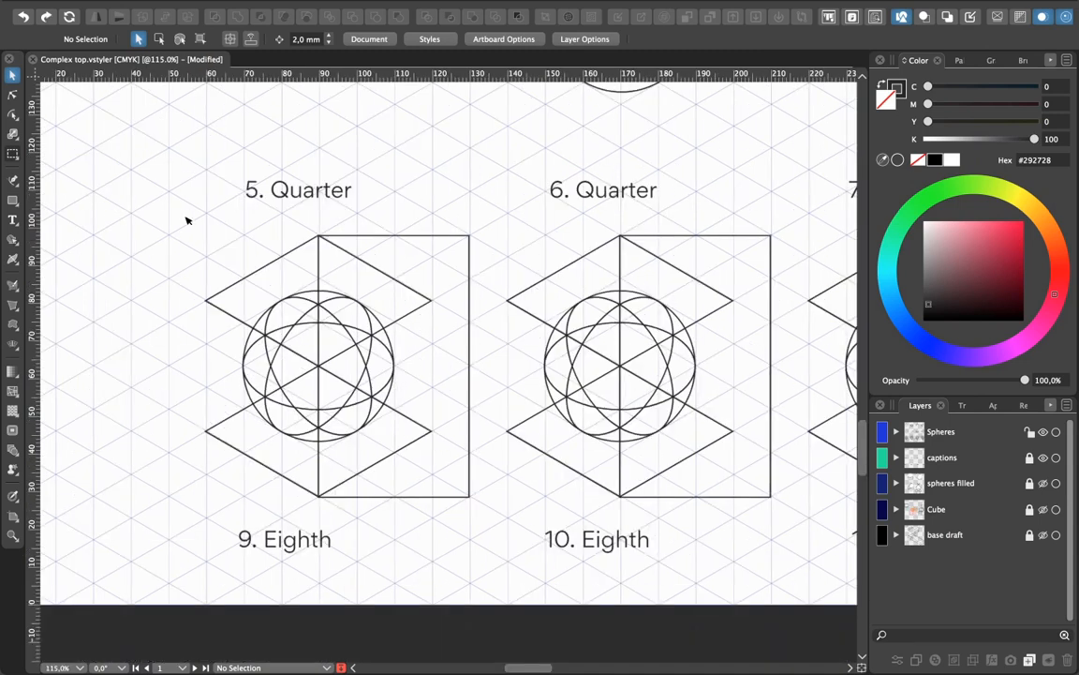
With Shape Builder, merge the "9. Eighth" construction's regions above the sphere's center into two mirrored vertical cut faces and a thin shell over them
left_click_drag(185, 215, 473, 513)
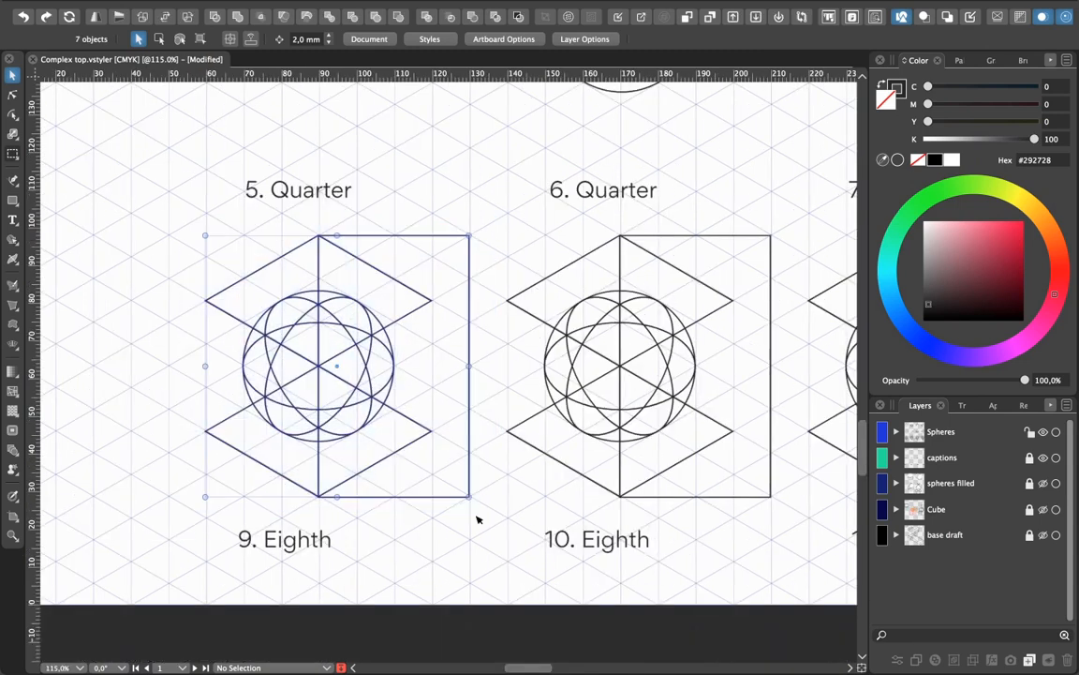
left_click(12, 239)
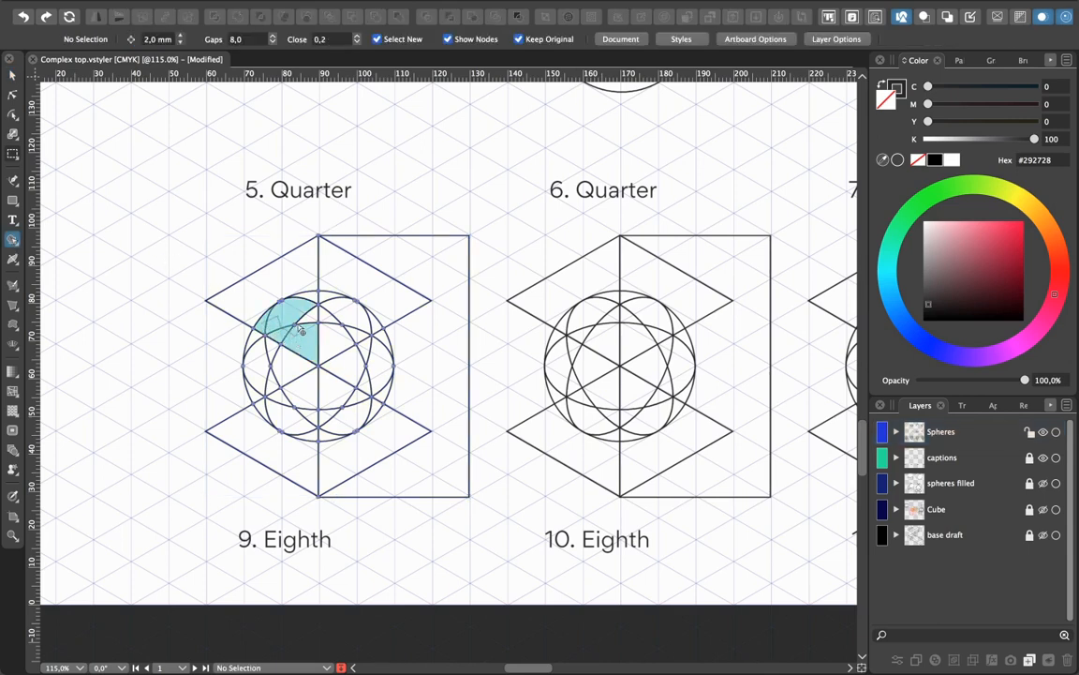
left_click(337, 336)
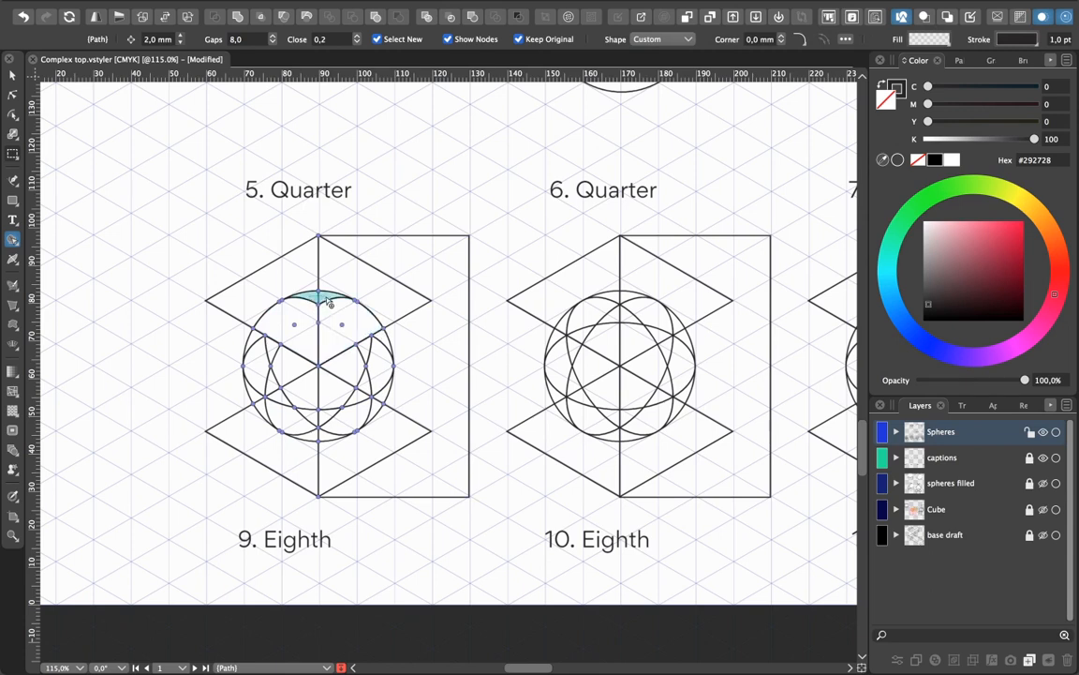
Delete the leftover cutting planes, rectangle, ellipses and sphere outline from the "9. Eighth" drawing, keeping the two cut faces and top shell
left_click(12, 74)
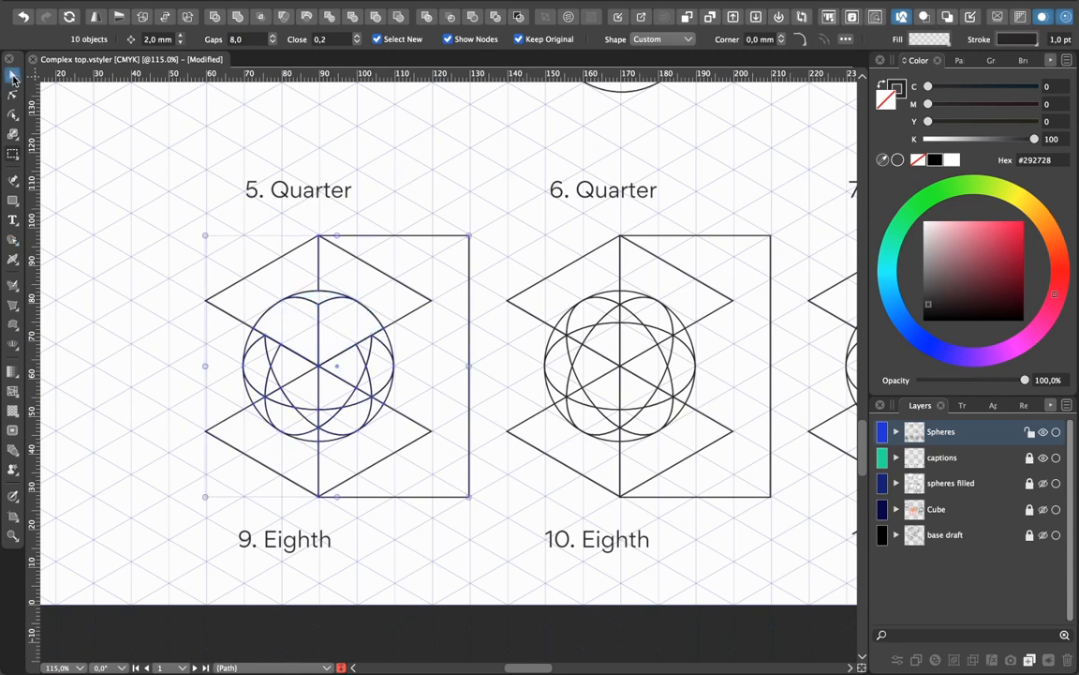
left_click(390, 231)
left_click(394, 279)
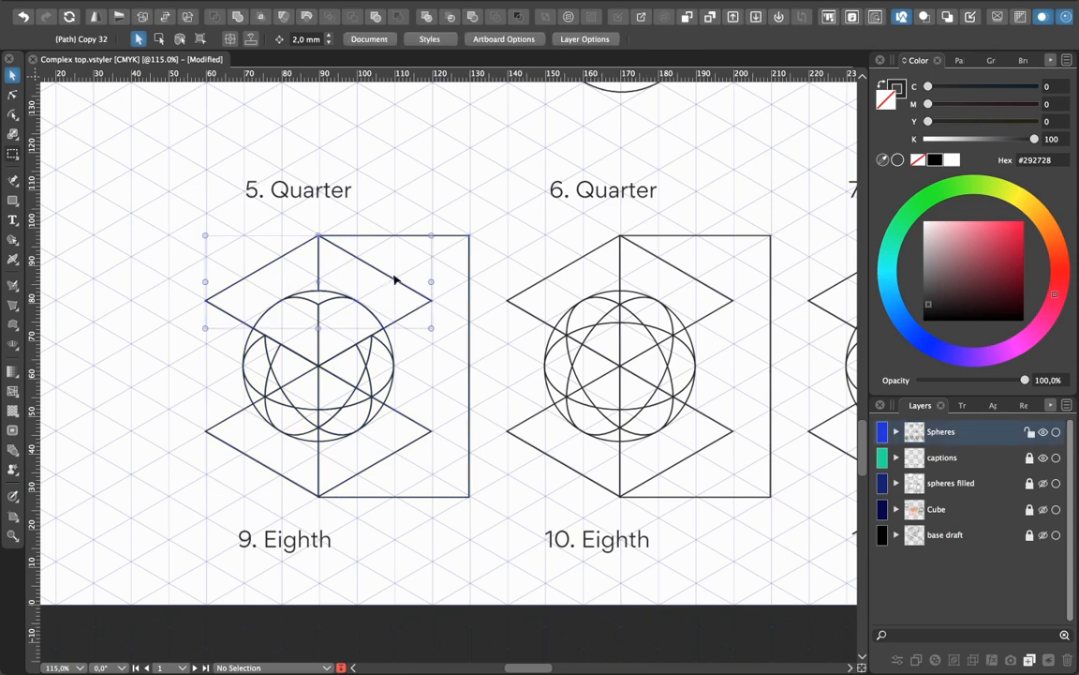
key("Delete")
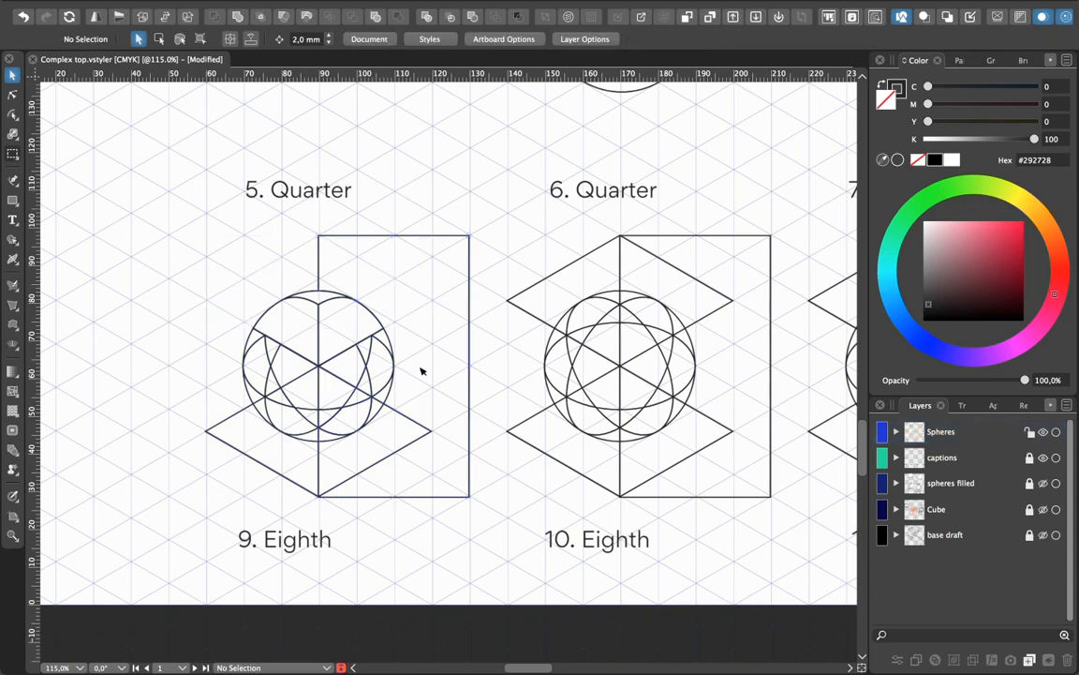
left_click_drag(427, 473, 222, 397)
key("Delete")
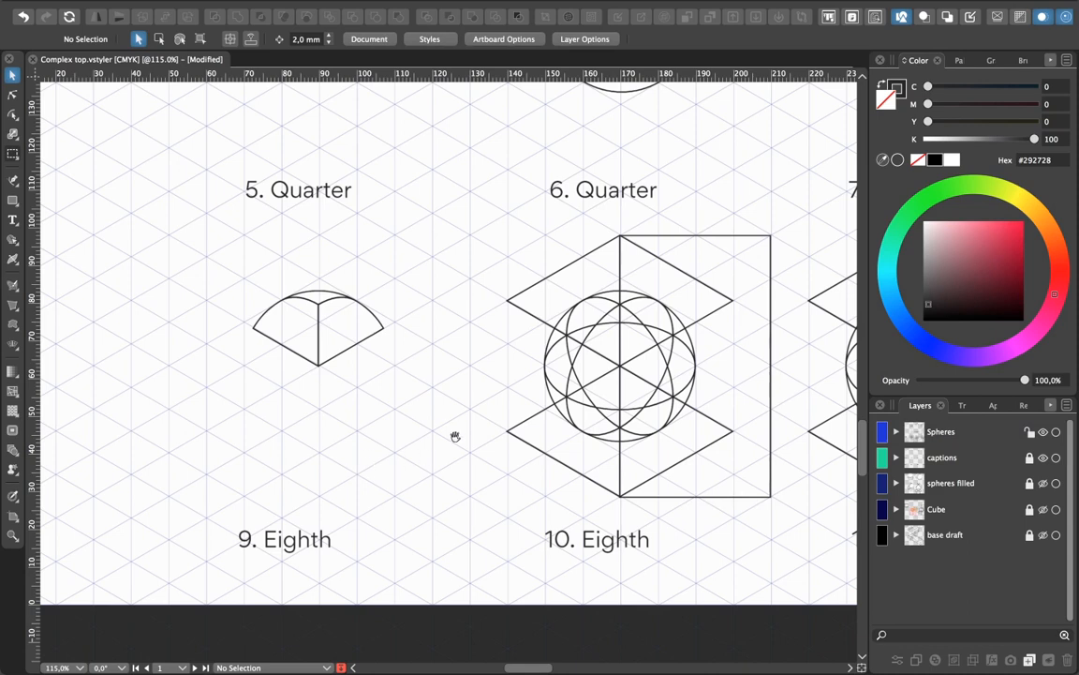
With Shape Builder, merge the "10. Eighth" construction's inner regions into a horizontal cut face and two vertical cut faces meeting at the sphere's center
scroll(380, 435, "right", 5)
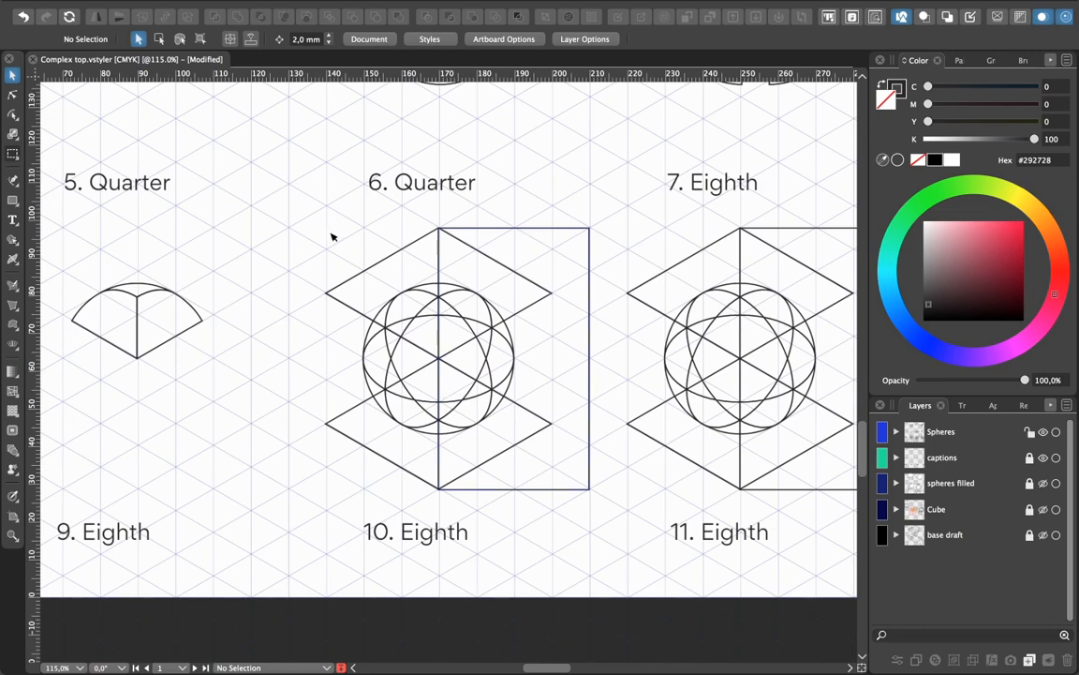
left_click_drag(331, 232, 569, 501)
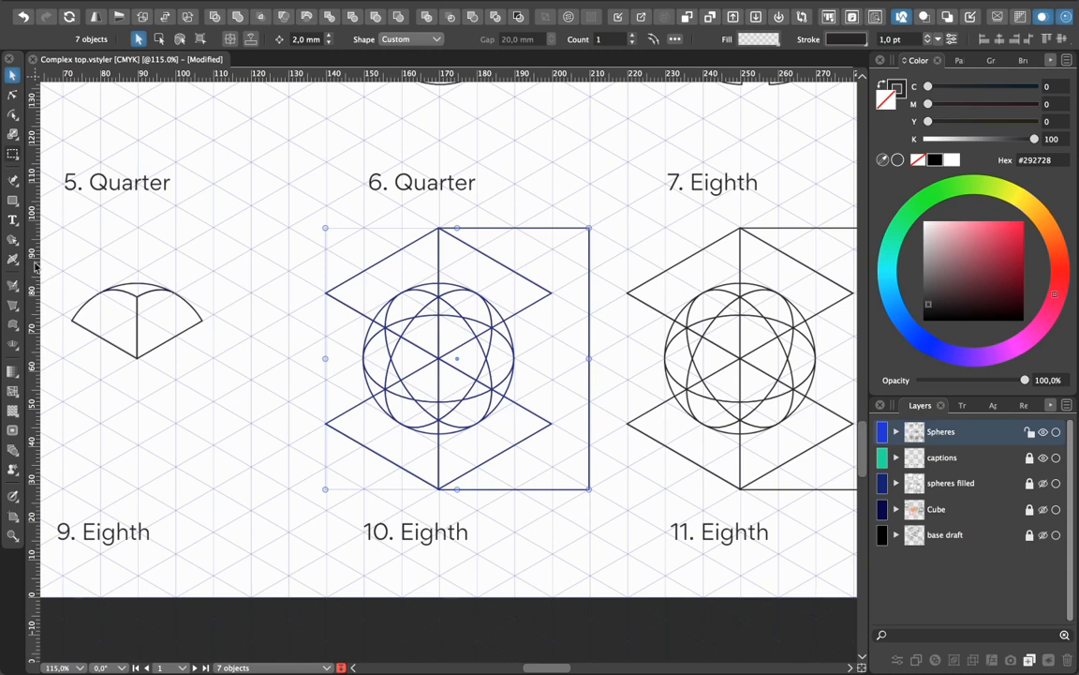
left_click(14, 239)
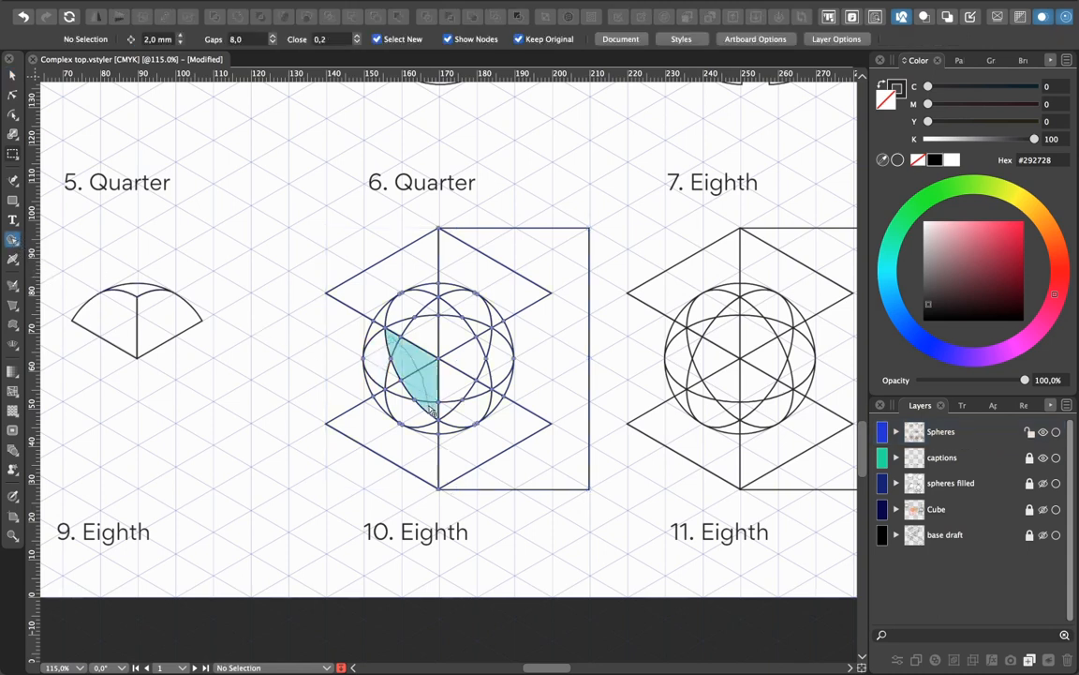
left_click(424, 383)
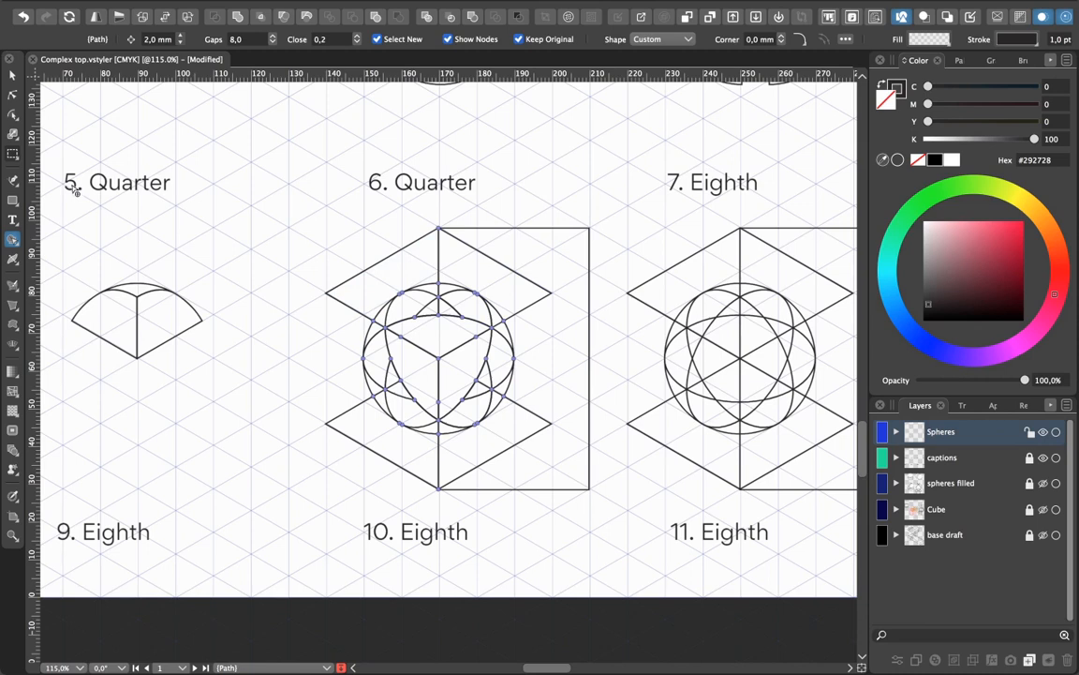
Delete the leftover sphere outline, ellipses, rectangle and cutting planes from the "10. Eighth" drawing, keeping only the three cut faces
left_click(12, 75)
left_click(219, 306)
left_click(424, 285)
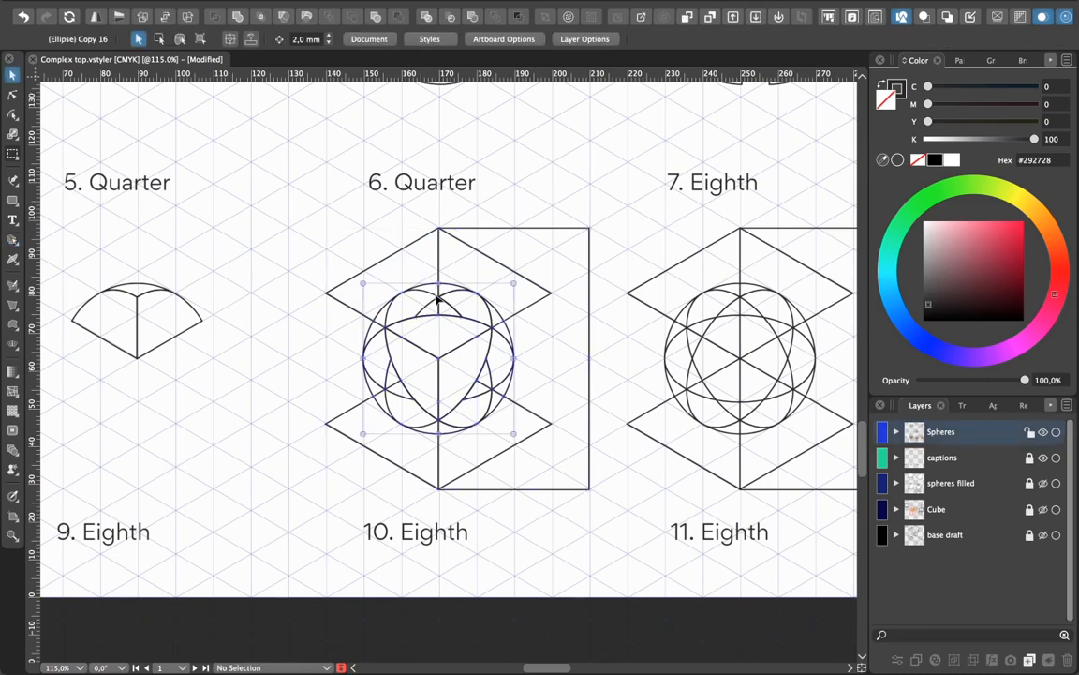
key("Delete")
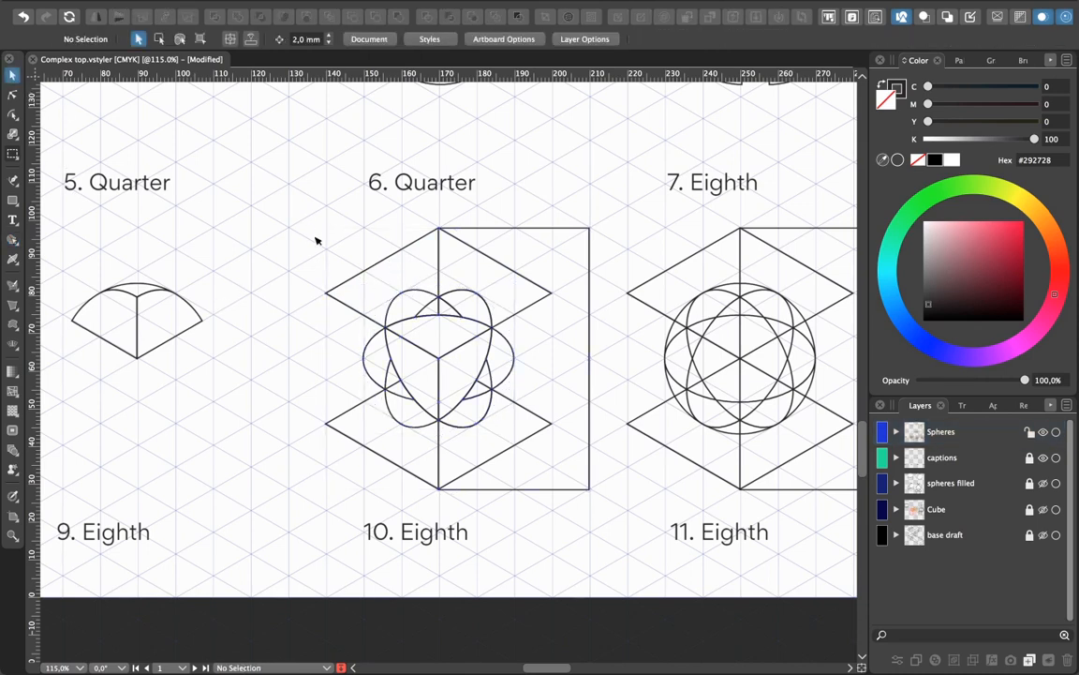
left_click_drag(323, 237, 515, 315)
key("Delete")
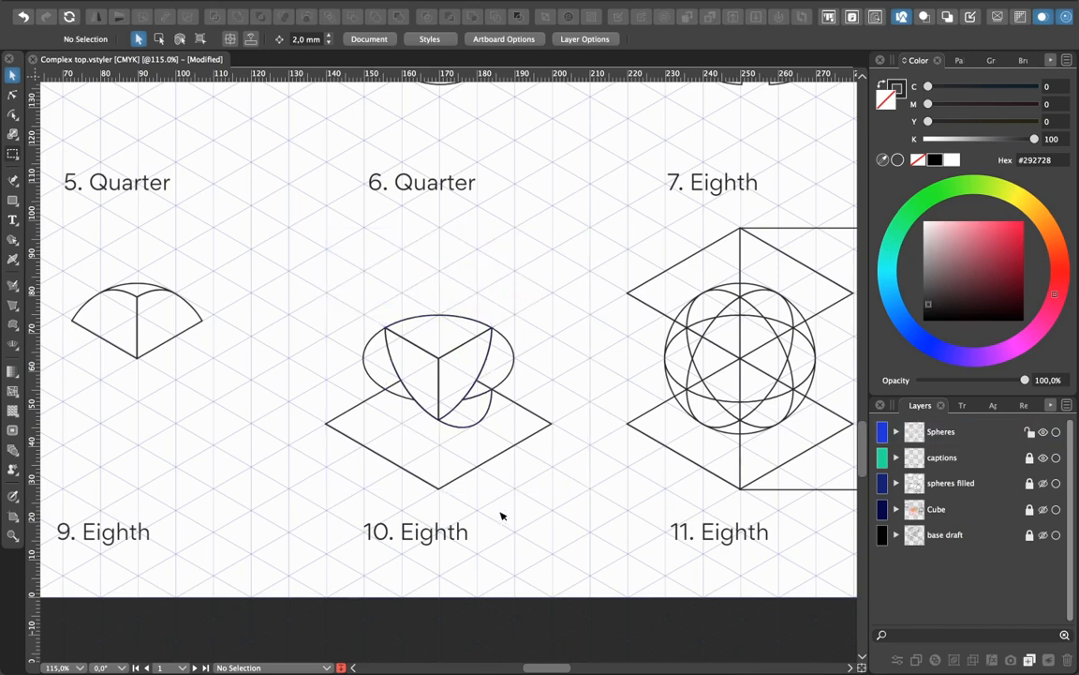
left_click(446, 483)
key("Delete")
left_click(374, 389)
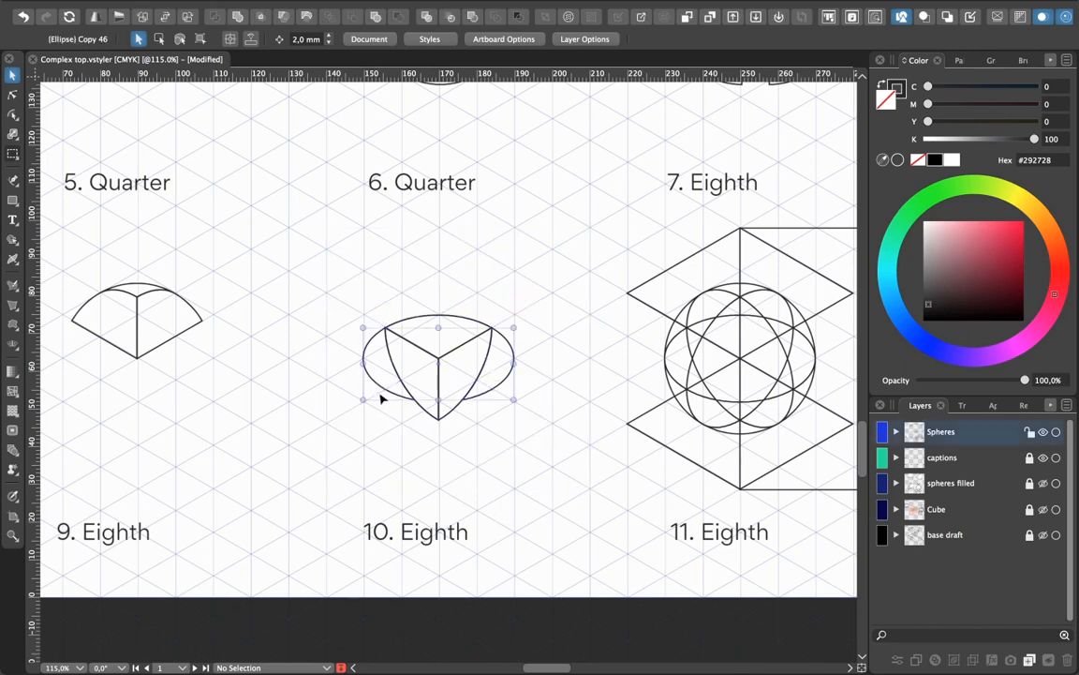
key("Delete")
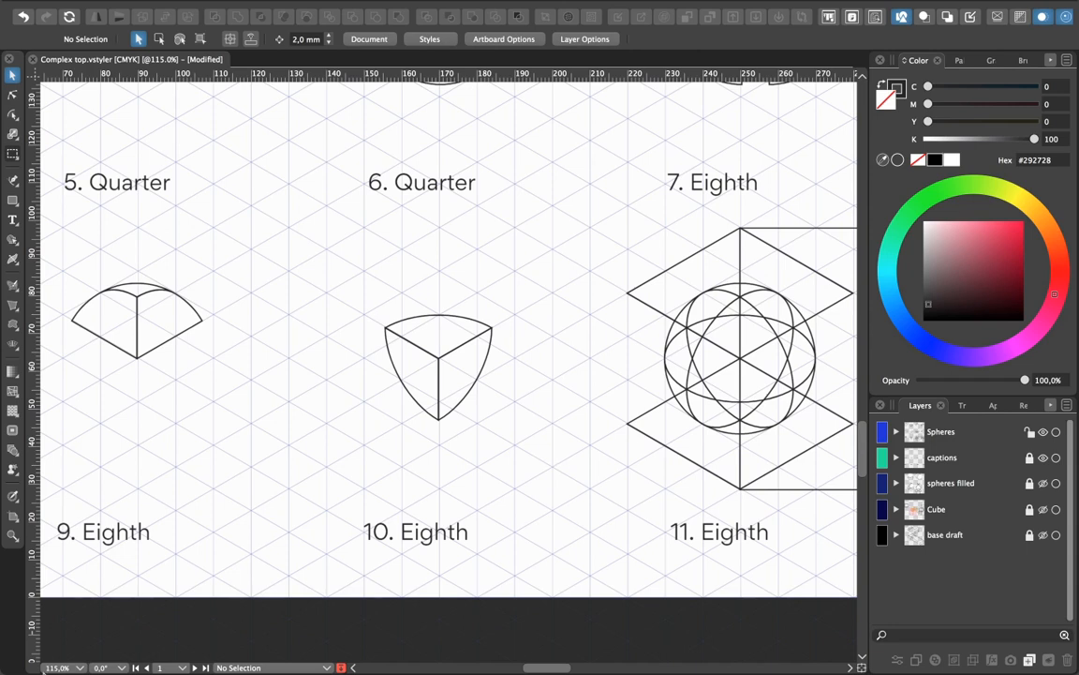
With Shape Builder, merge all central regions of the "11. Eighth" construction bounded by the three ellipses into one curved triangular shell
left_click_drag(633, 454, 330, 427)
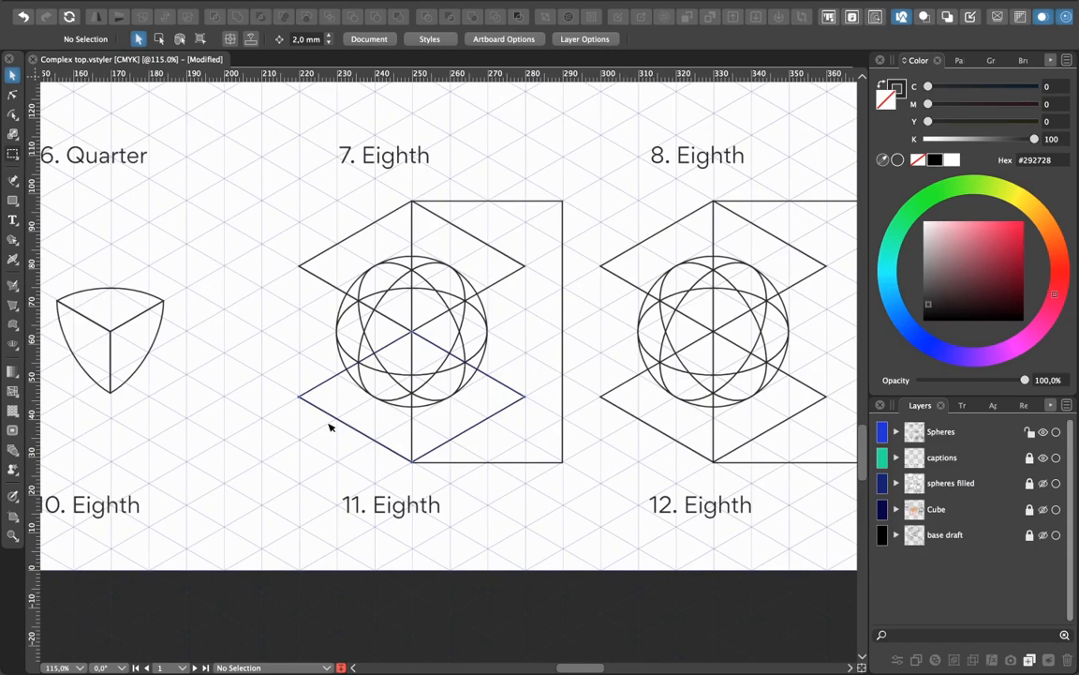
mouse_move(330, 216)
left_mouse_down()
mouse_move(541, 448)
mouse_move(548, 470)
left_mouse_up()
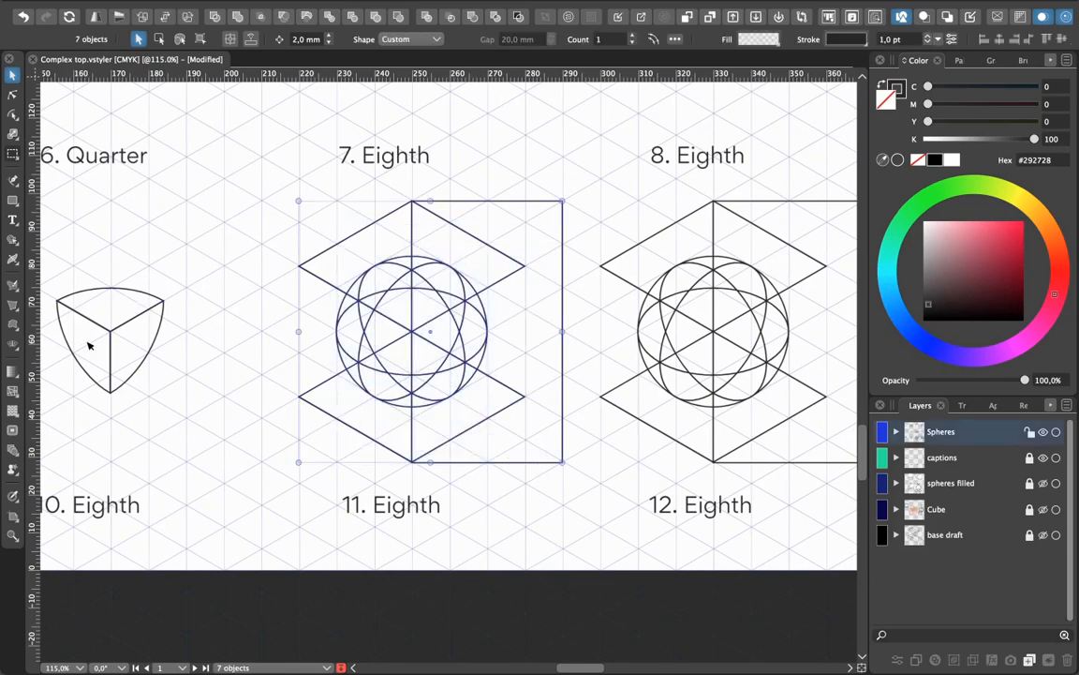
left_click(12, 241)
mouse_move(366, 352)
left_mouse_down()
mouse_move(442, 361)
mouse_move(406, 328)
mouse_move(384, 264)
mouse_move(406, 293)
mouse_move(352, 300)
mouse_move(393, 343)
left_mouse_up()
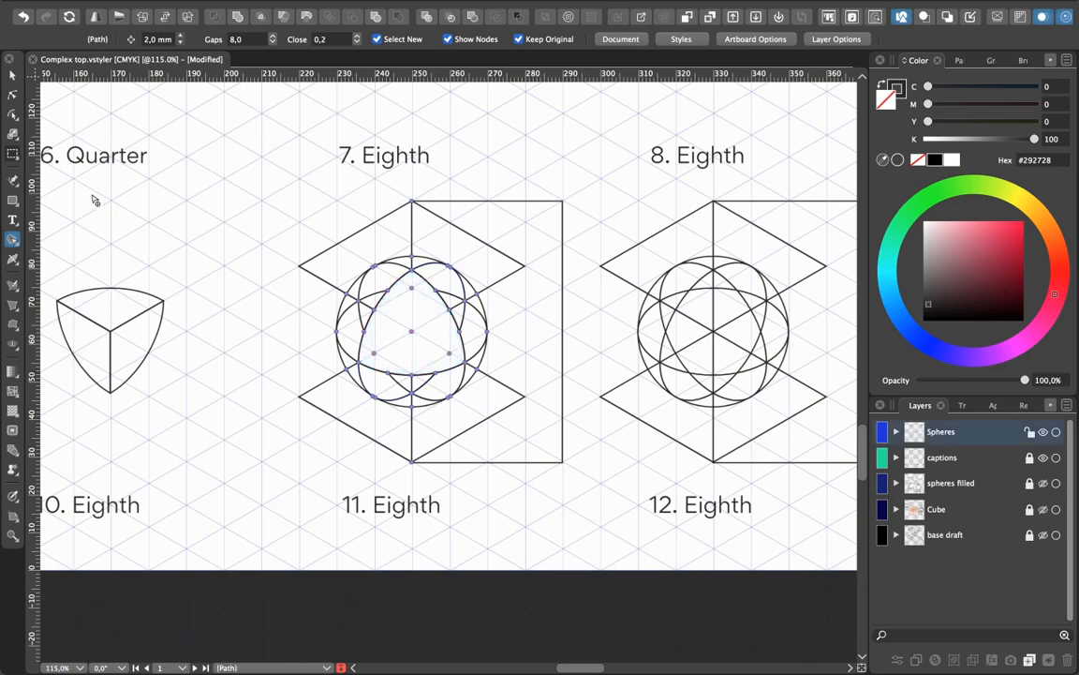
Delete the leftover sphere outline, ellipses, rectangle and cutting planes from the "11. Eighth" drawing, keeping only the curved triangular shell
left_click(12, 76)
left_click(233, 323)
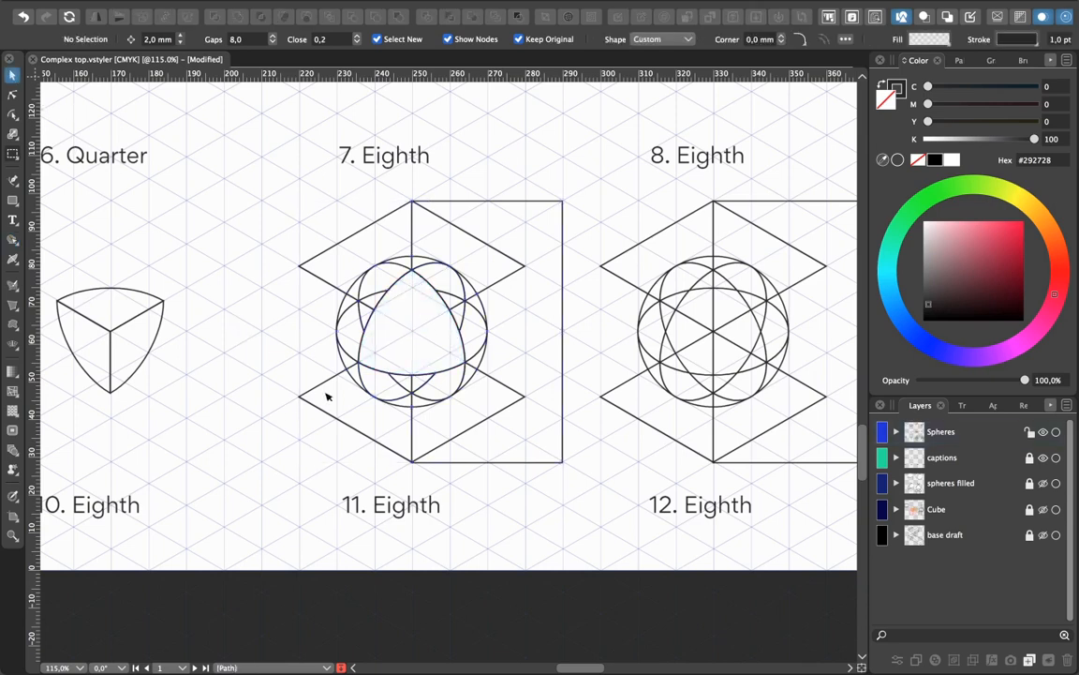
left_click(431, 401)
key("Delete")
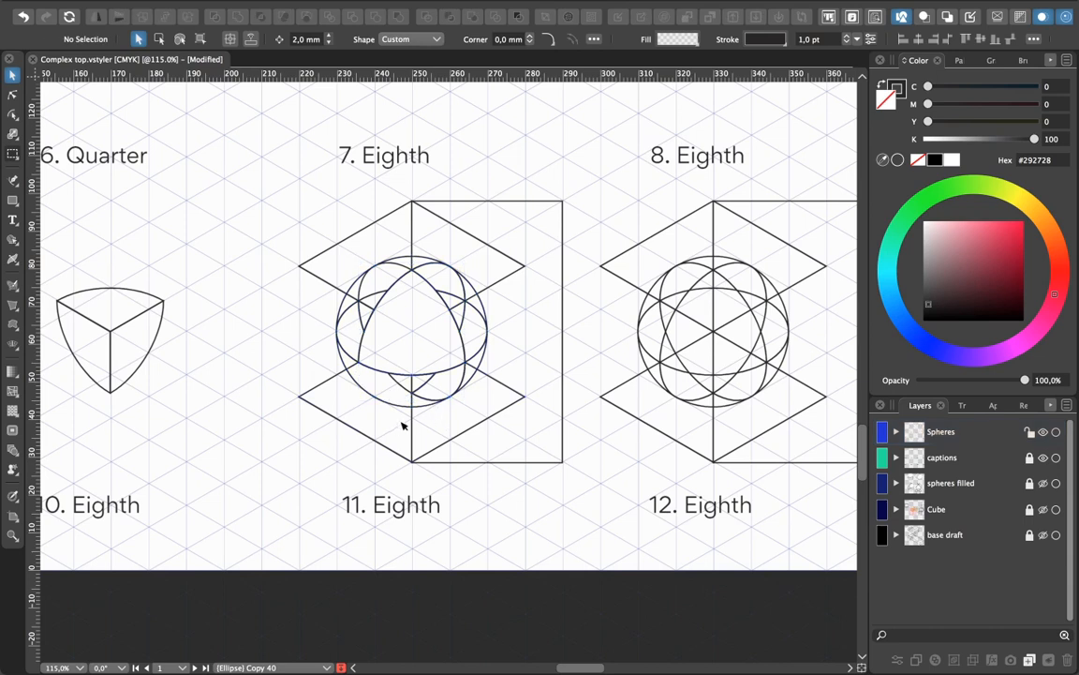
left_click(404, 406)
key("Delete")
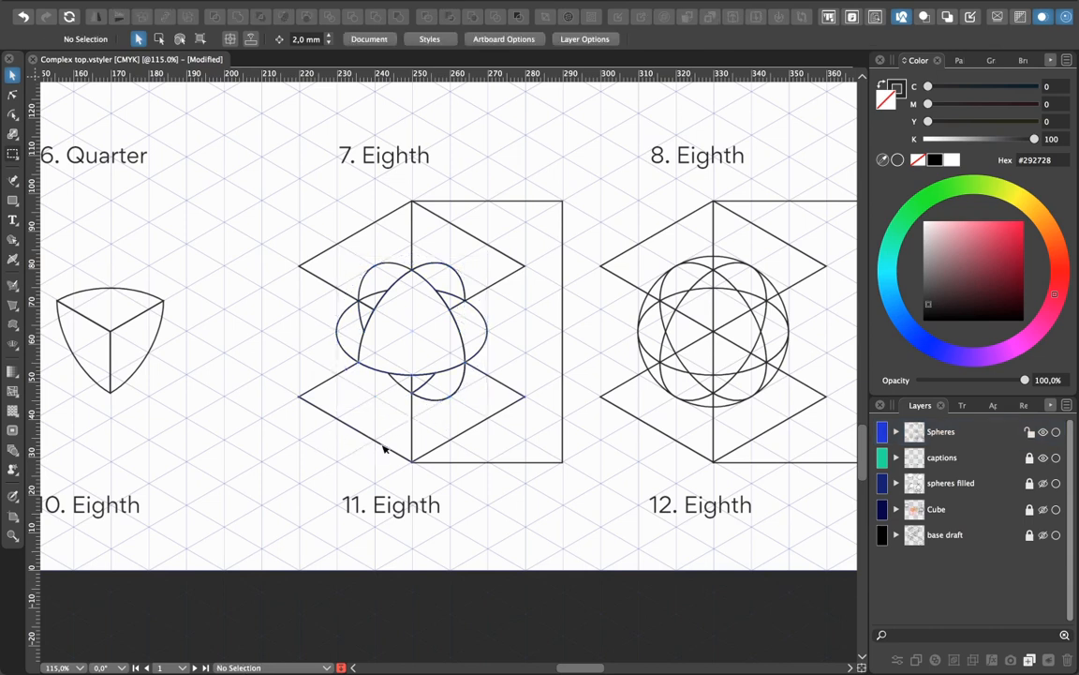
left_click(385, 446)
key("Delete")
mouse_move(350, 387)
left_mouse_down()
mouse_move(441, 422)
mouse_move(451, 440)
left_mouse_up()
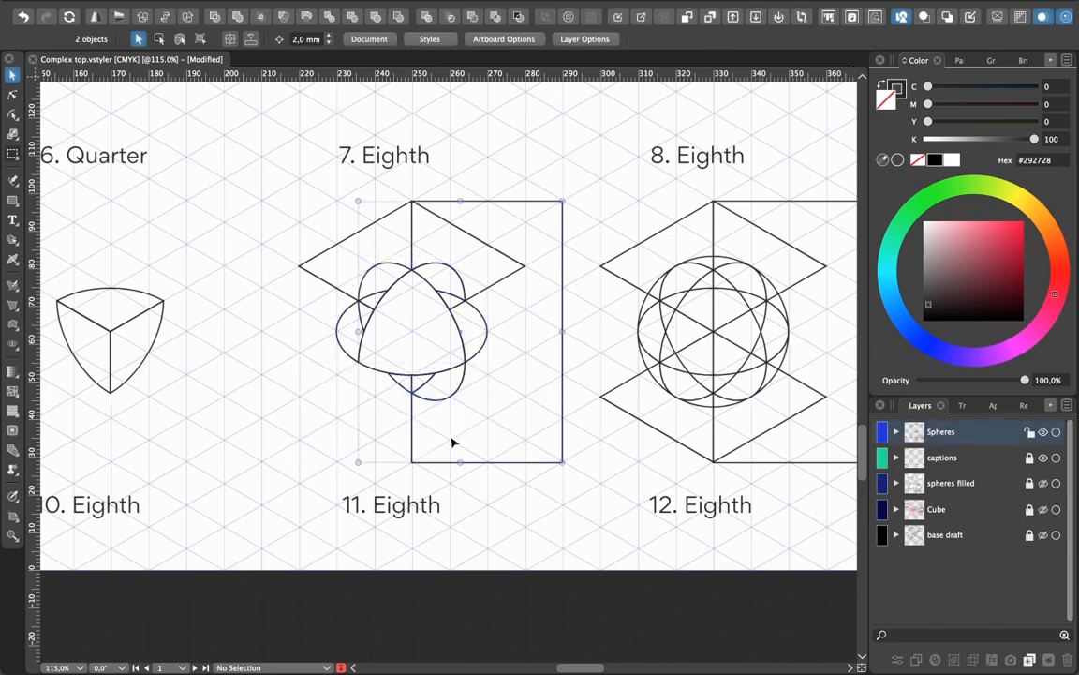
key("Delete")
left_click(492, 291)
key("Delete")
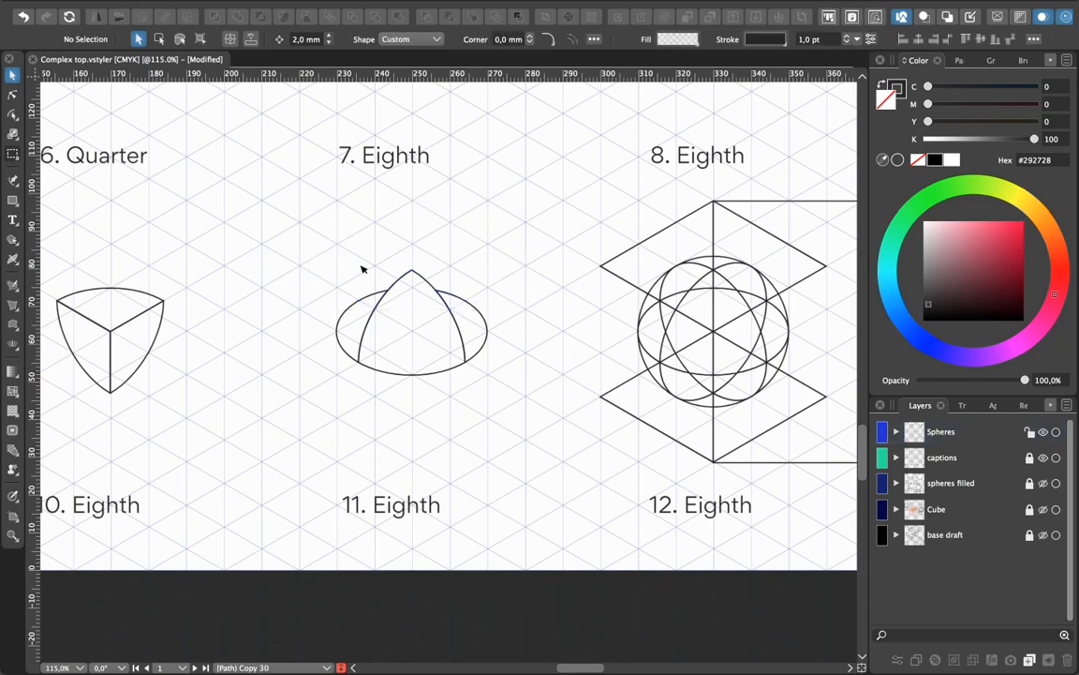
left_click(339, 321)
key("Delete")
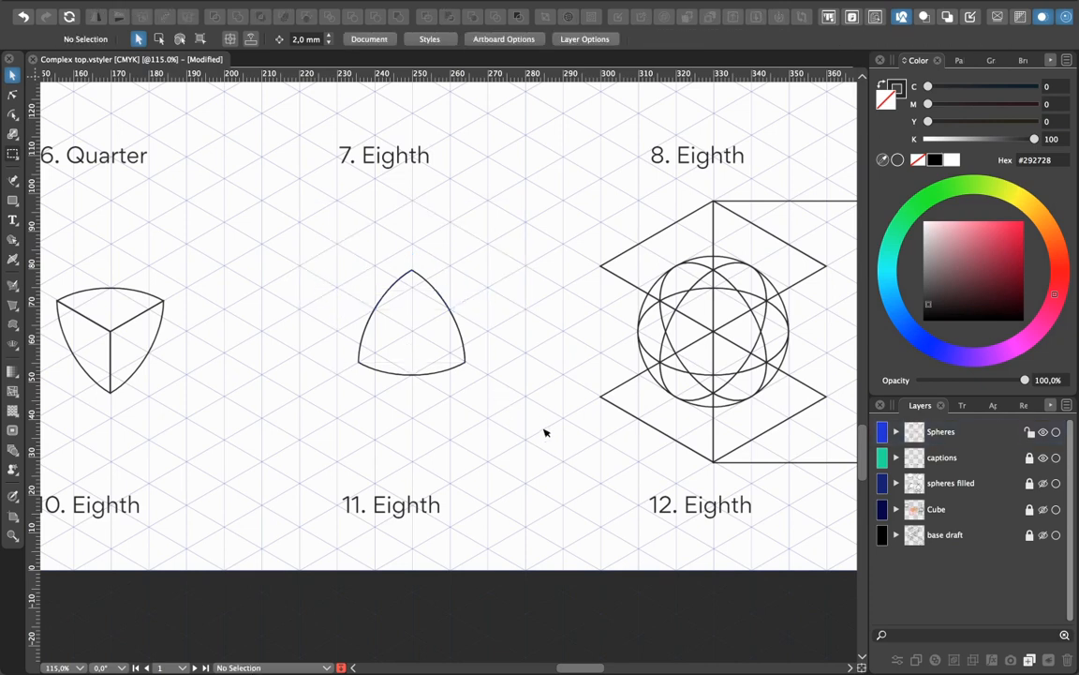
With Shape Builder, merge the "12. Eighth" construction's front regions into a horizontal cut face and the curved shell below it
left_click_drag(573, 402, 349, 405)
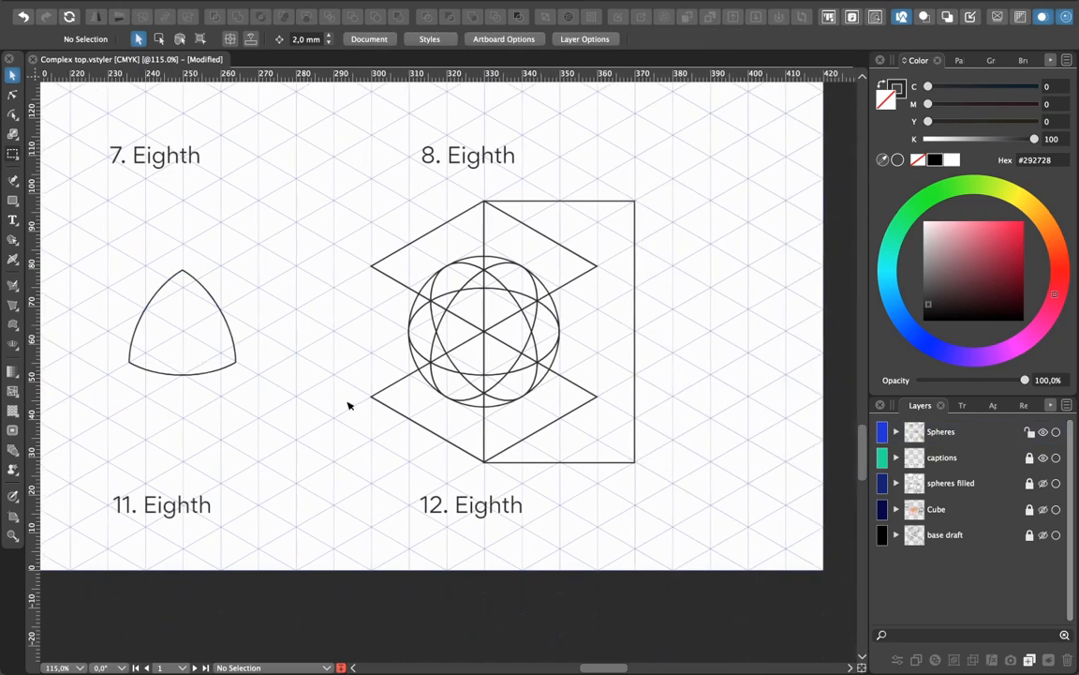
mouse_move(324, 183)
left_mouse_down()
mouse_move(548, 412)
mouse_move(654, 477)
left_mouse_up()
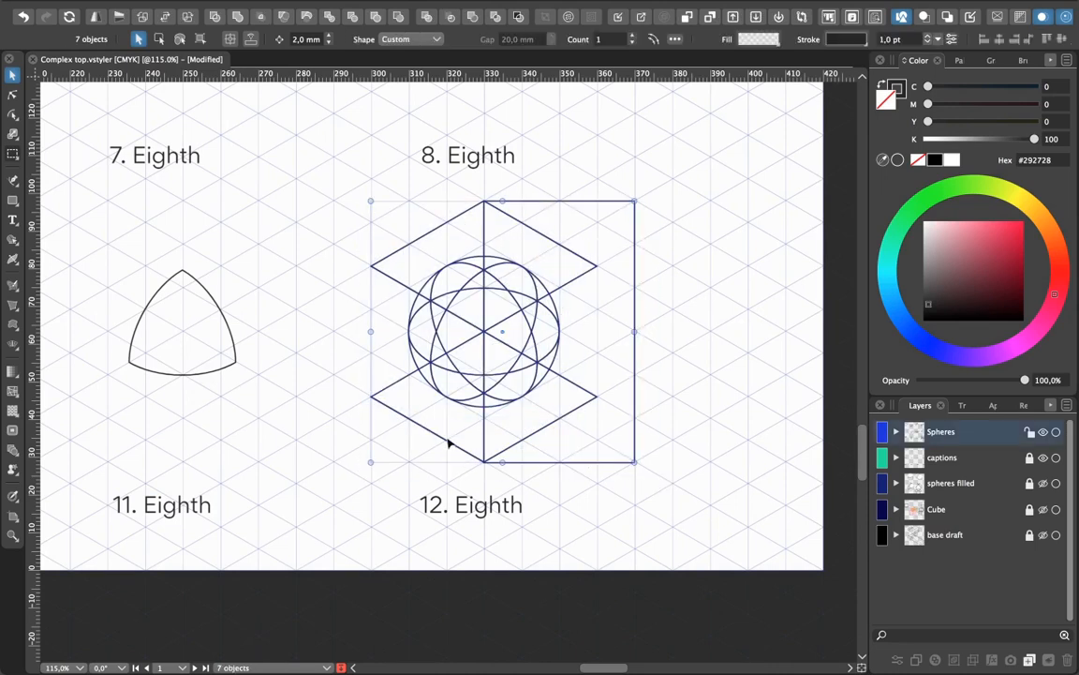
left_click(14, 241)
left_click_drag(438, 354, 527, 367)
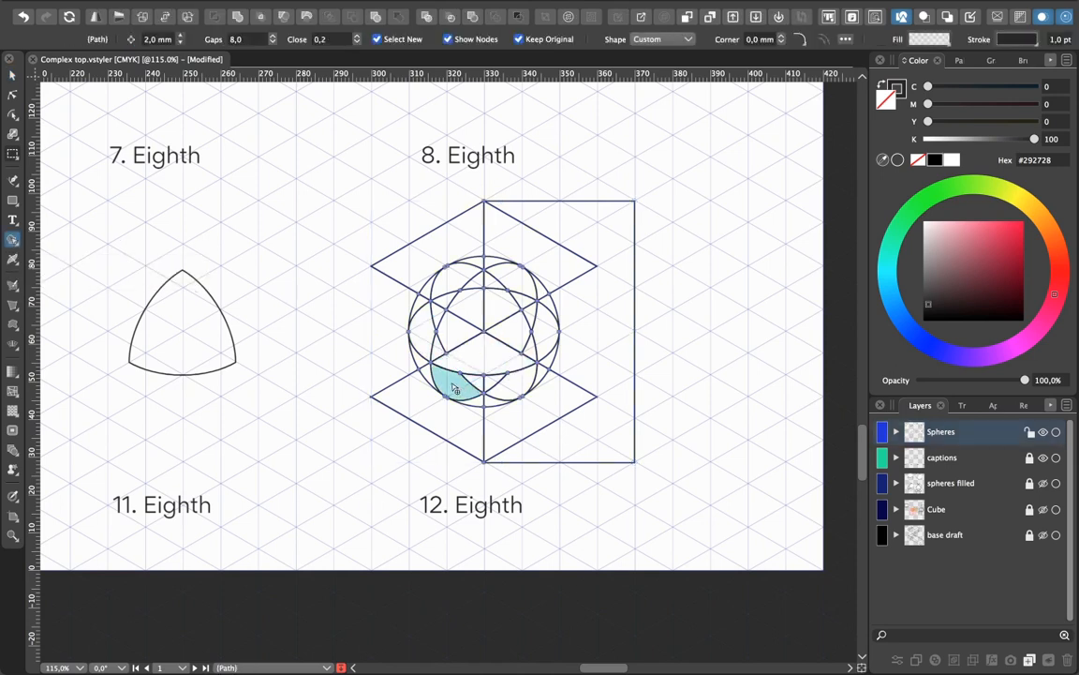
mouse_move(452, 383)
left_mouse_down()
mouse_move(507, 391)
mouse_move(484, 394)
left_mouse_up()
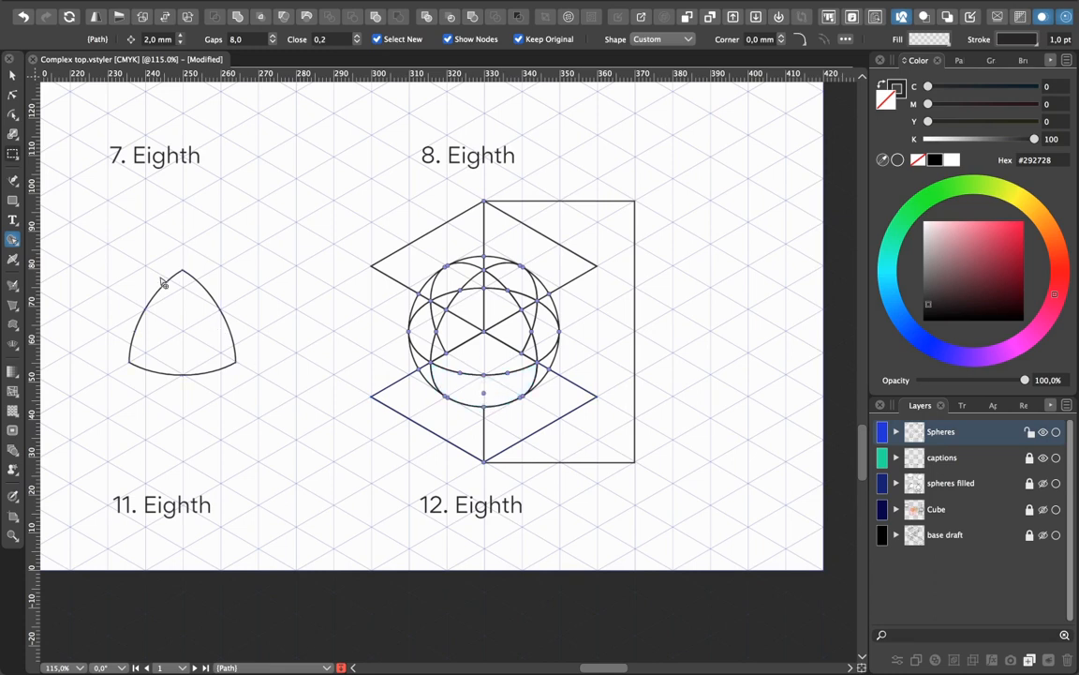
Delete the leftover cutting planes, rectangle, ellipses and sphere outline from the "12. Eighth" drawing, keeping the horizontal cut face and lower shell
left_click(13, 75)
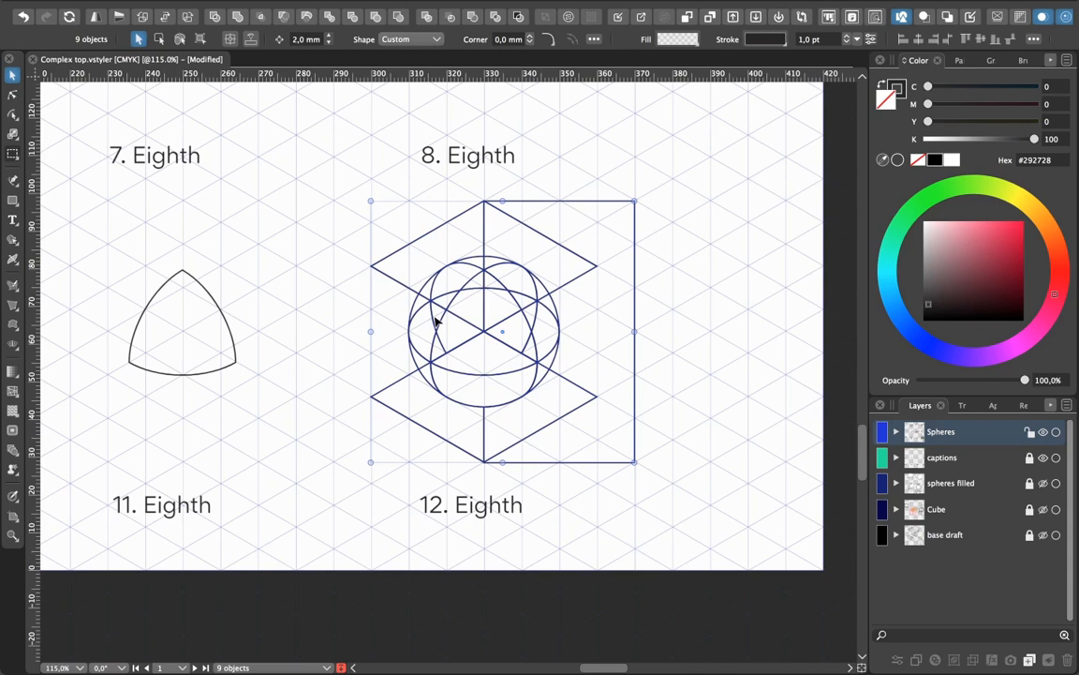
left_click(393, 308)
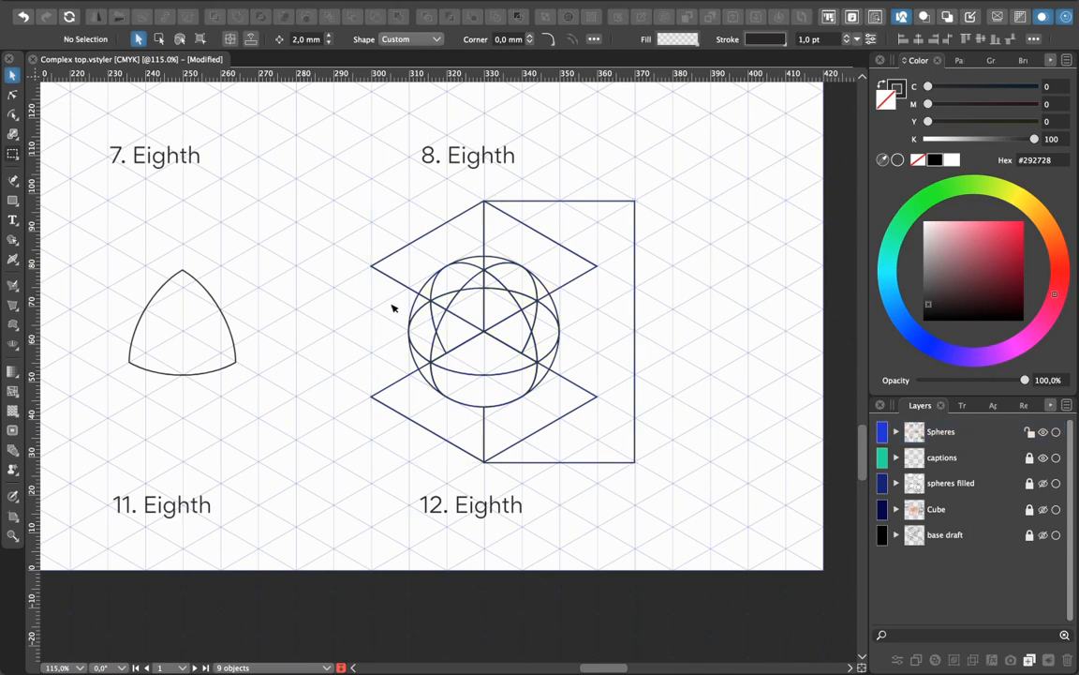
left_click_drag(335, 204, 418, 347)
key("Delete")
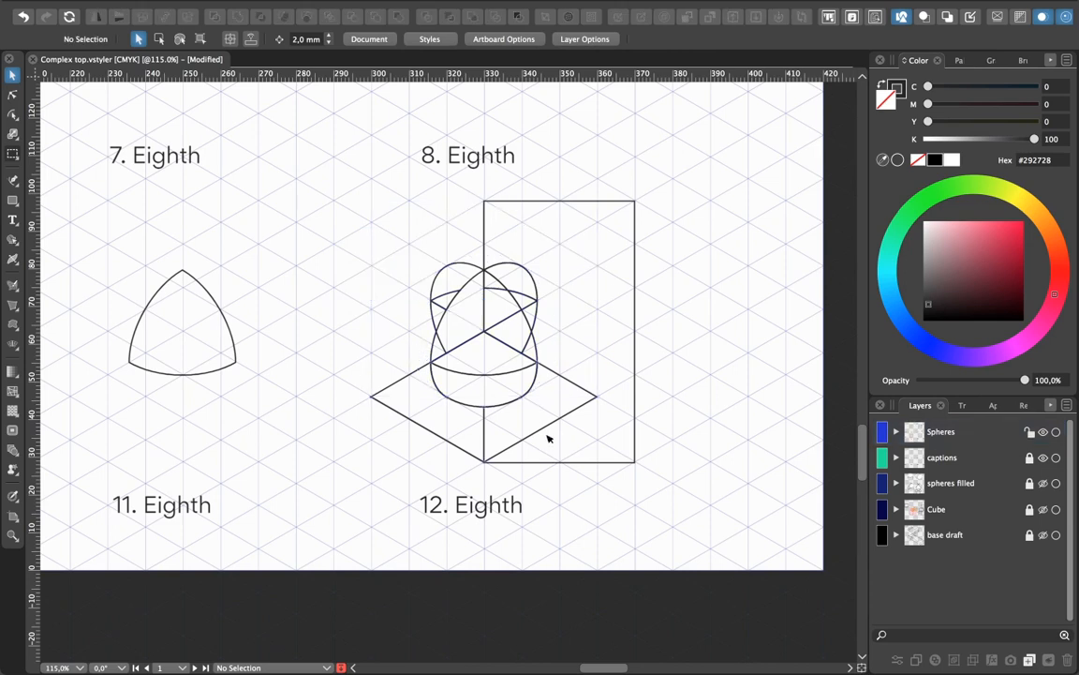
left_click_drag(658, 487, 414, 426)
key("Delete")
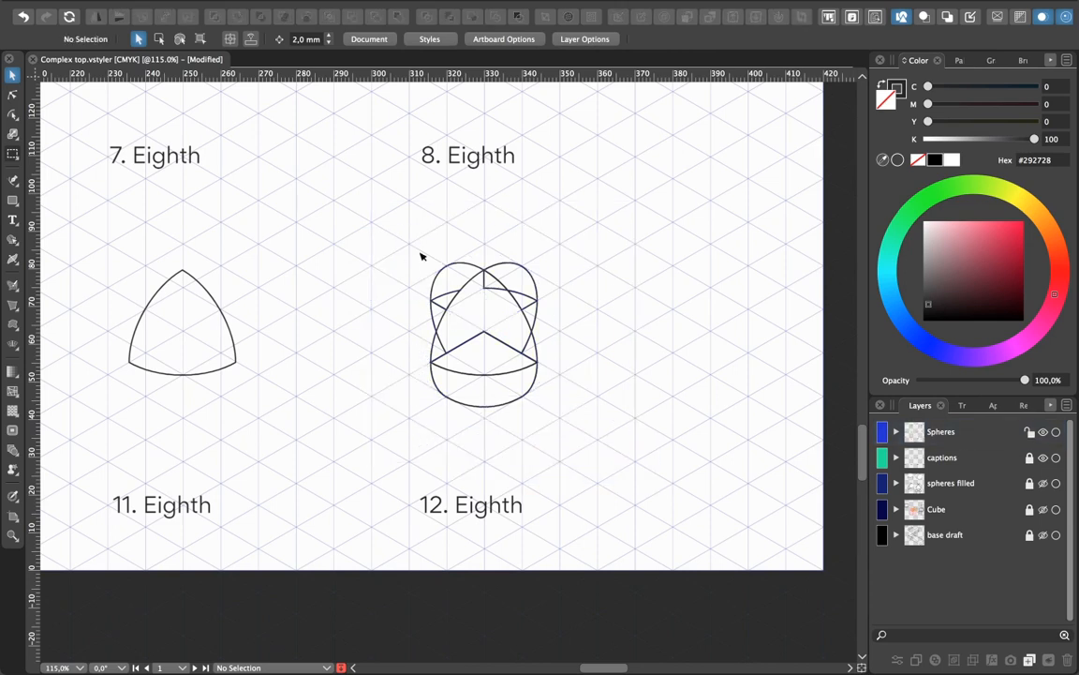
left_click_drag(414, 248, 586, 321)
key("Delete")
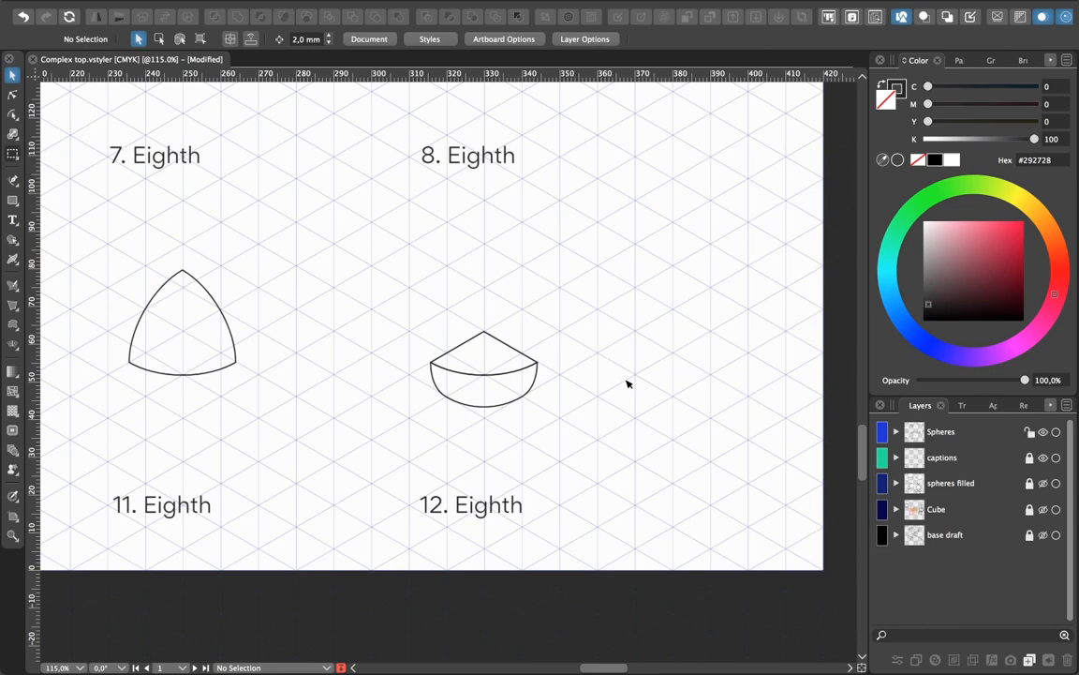
key("super+minus")
key("super+minus")
key("super+minus")
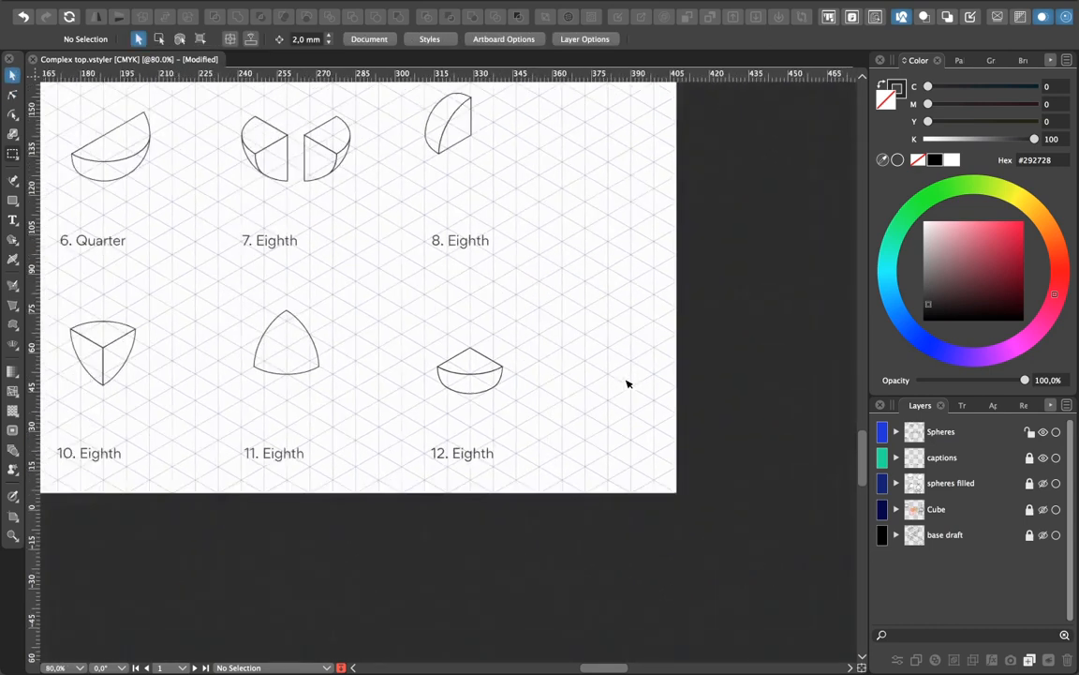
left_click_drag(569, 357, 768, 489)
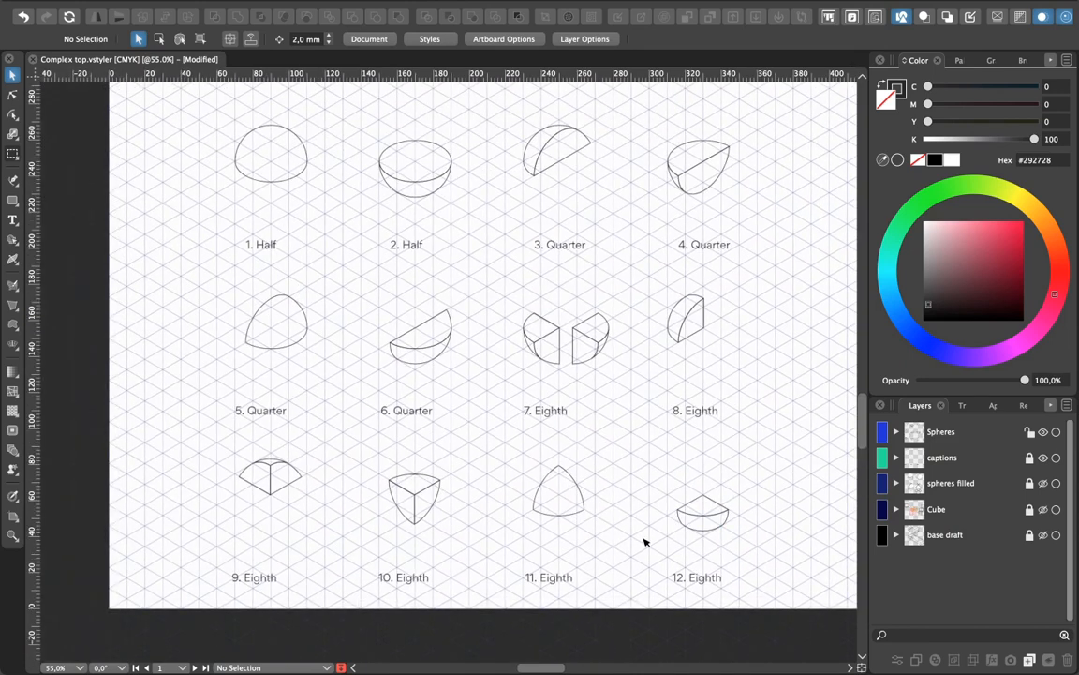